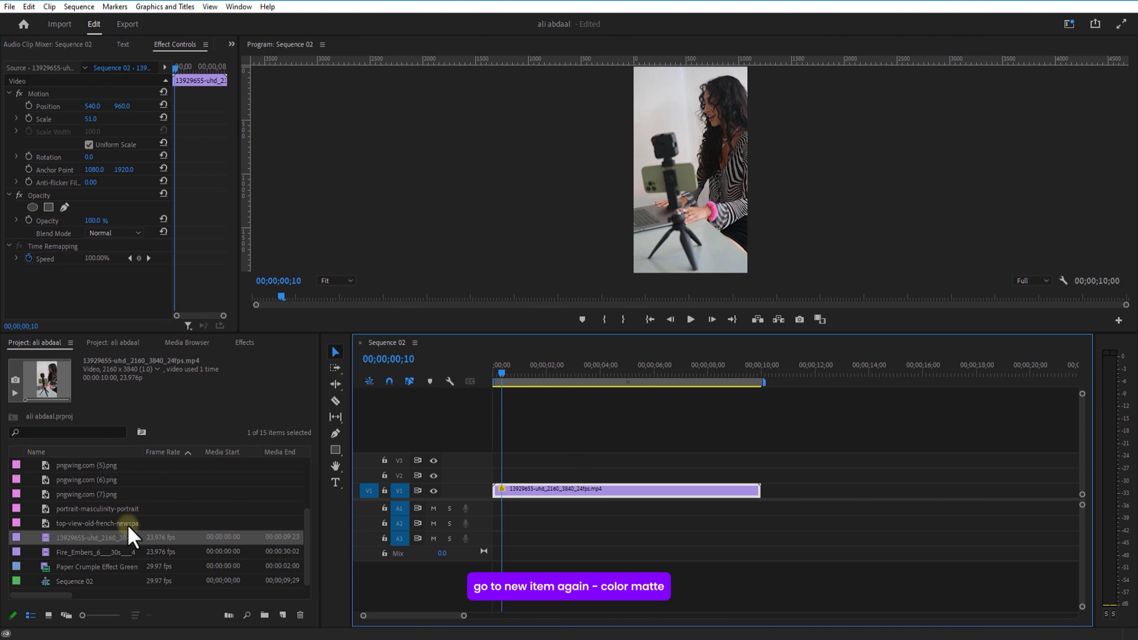
Create a 1080 × 1920 color matte in a dark shade, at 29.97 fps with square pixels, named Color Matte.
left_click(282, 615)
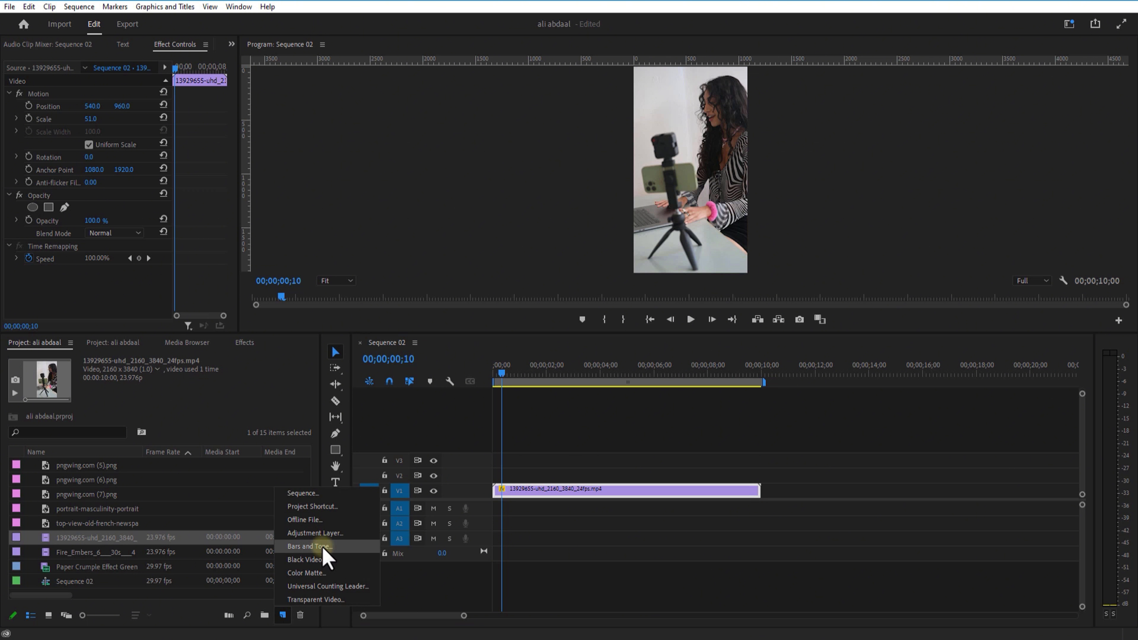
left_click(320, 574)
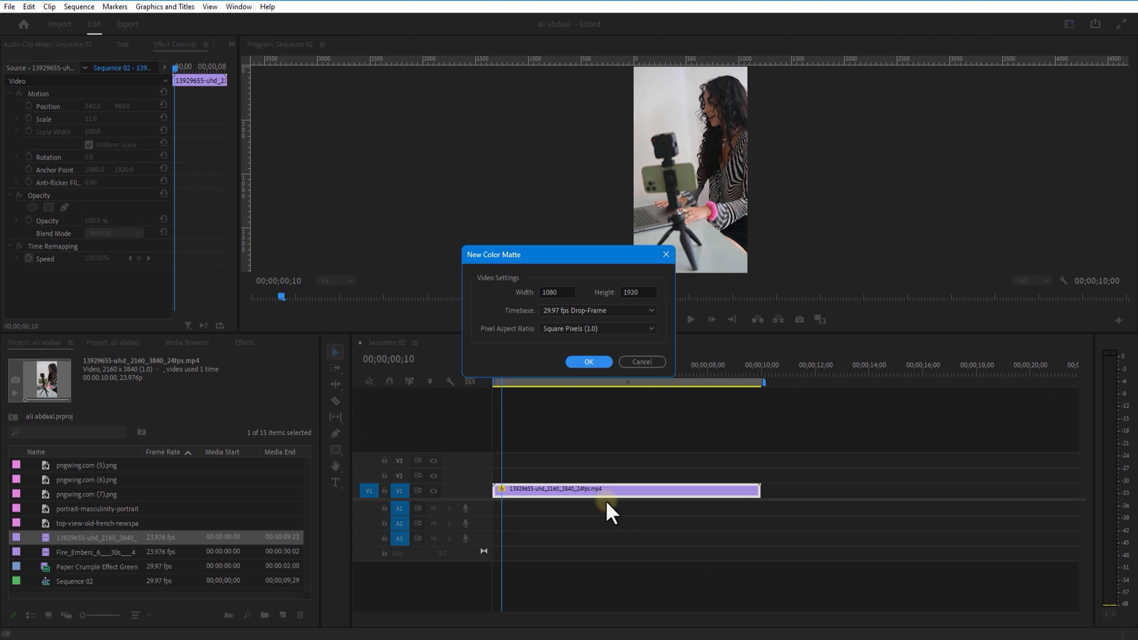
left_click(589, 362)
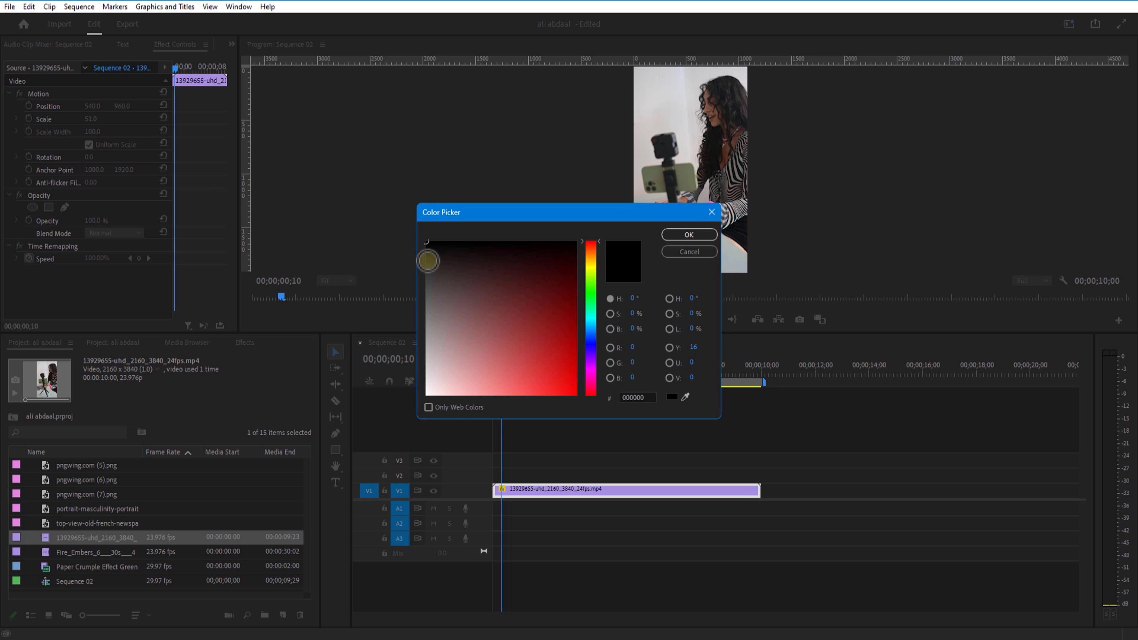
left_click(494, 261)
left_click(689, 235)
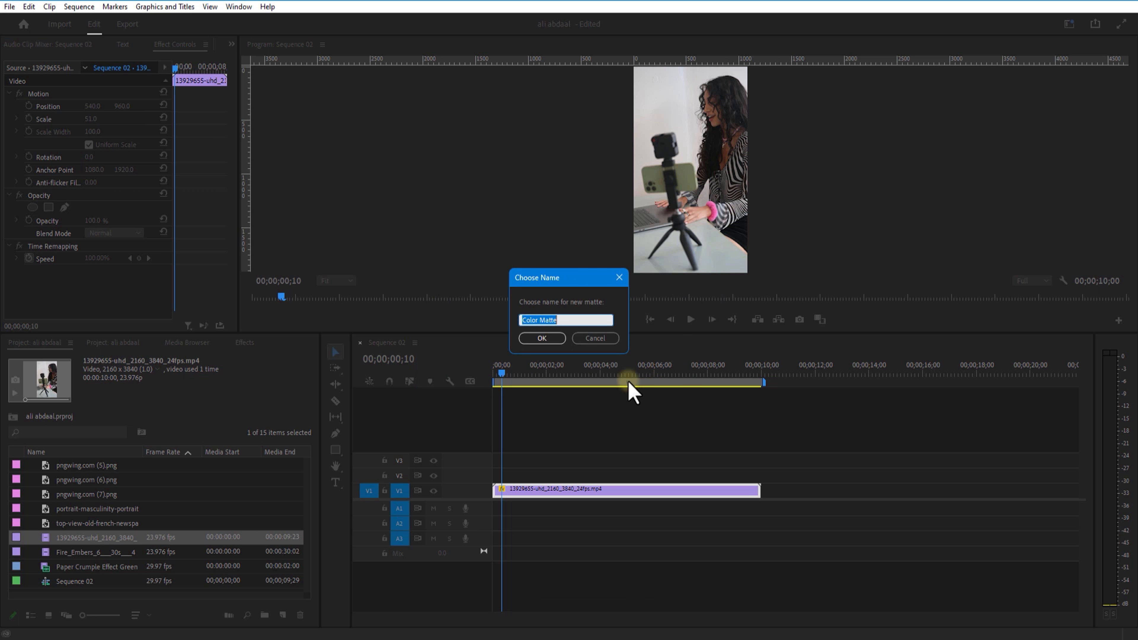
left_click(542, 338)
Place the color matte on V1 beyond the end of the video clip, and stack the newspaper image above it on V2.
left_click_drag(83, 468, 789, 497)
left_click(806, 374)
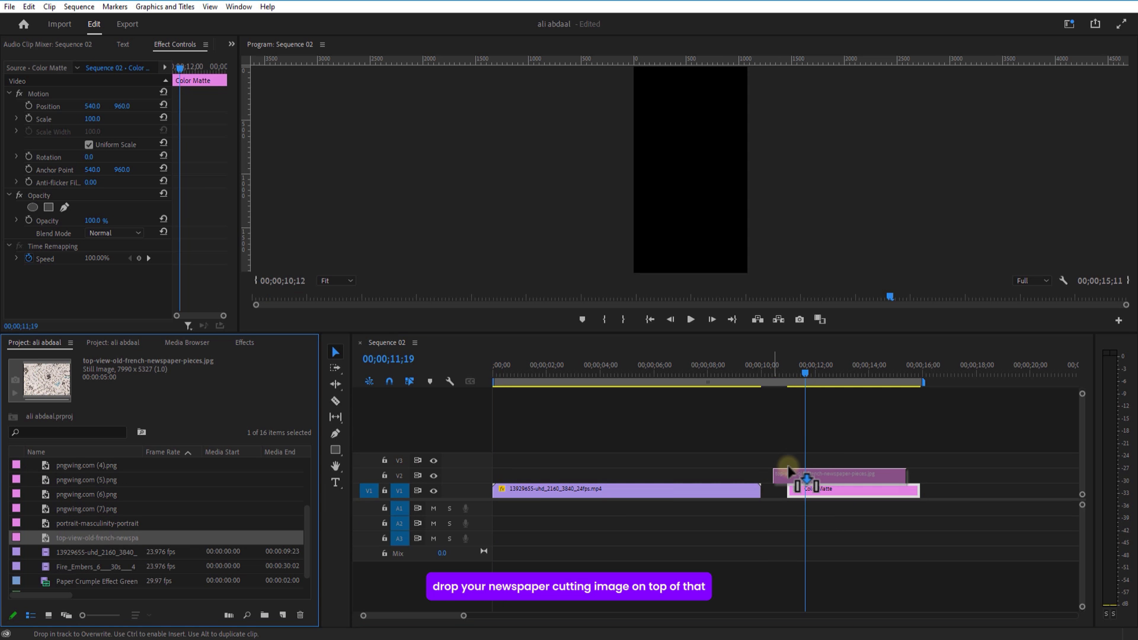
left_click_drag(792, 478, 807, 493)
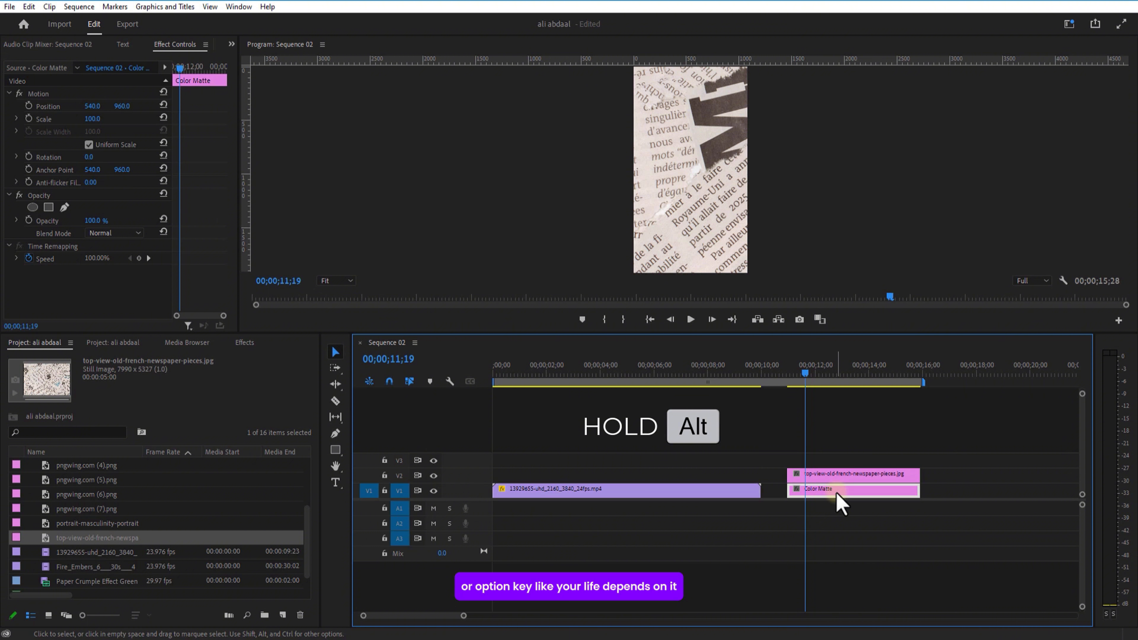
Duplicate the color matte onto V3, lower the copy's opacity, and set the newspaper image's opacity to 25%.
left_click_drag(842, 495, 834, 459)
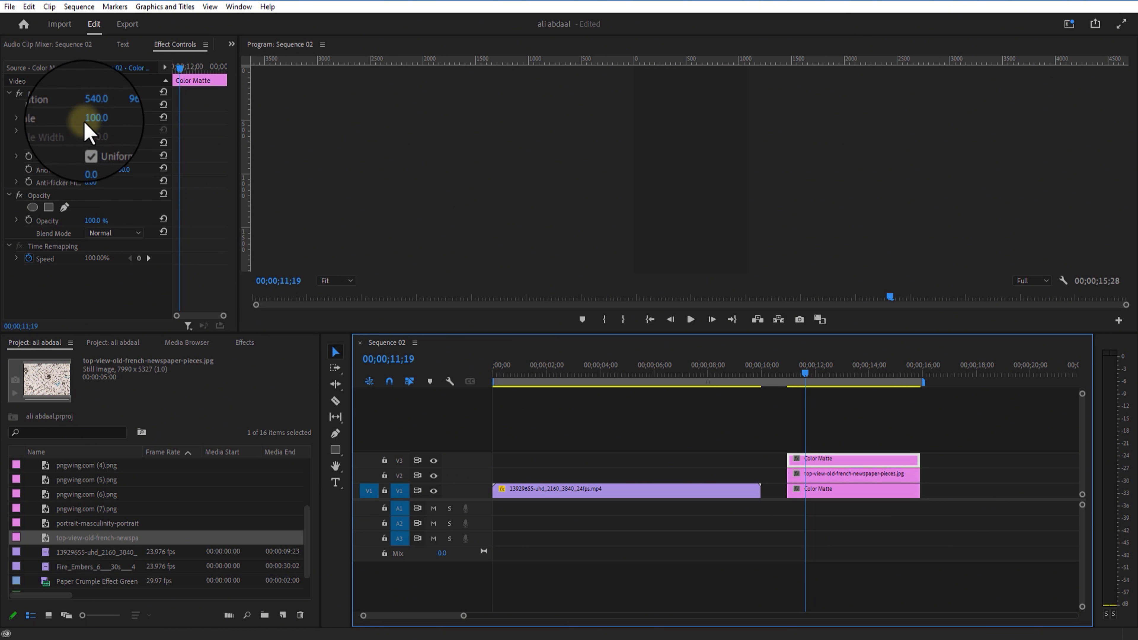
left_click_drag(89, 220, 38, 224)
left_click(803, 474)
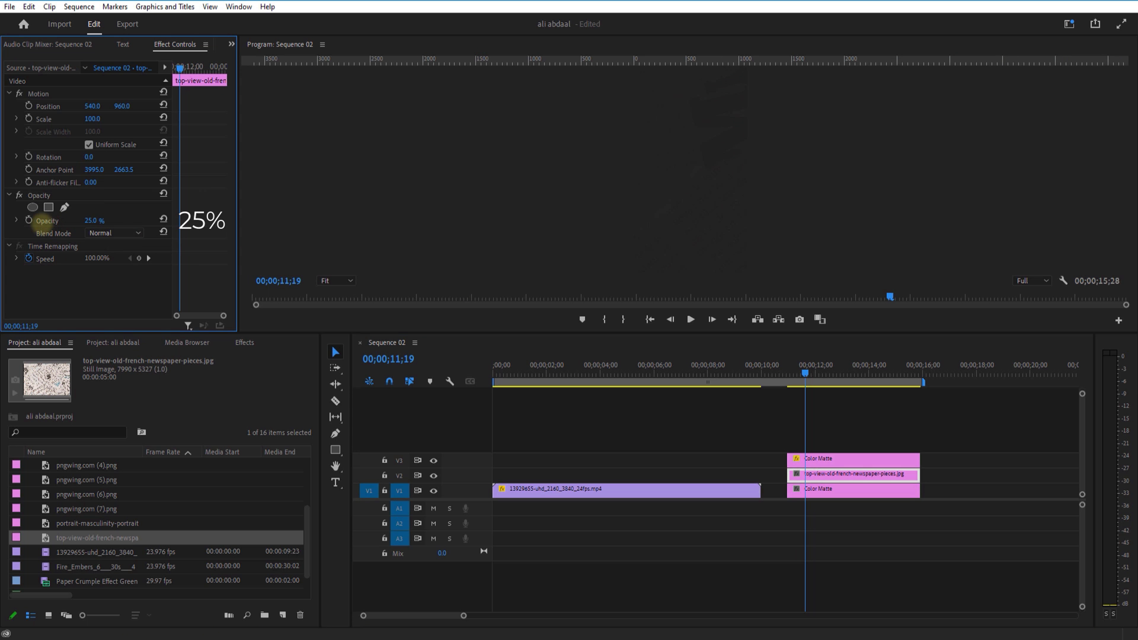
Apply the saved wiggle 2 preset to the newspaper image on V2.
left_click(245, 343)
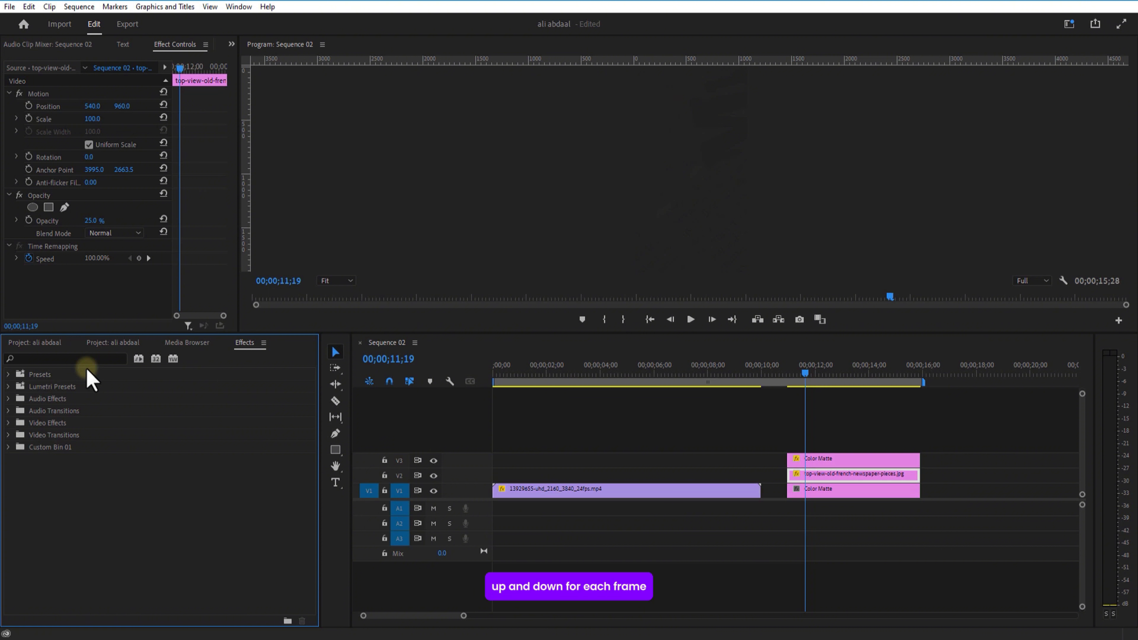
left_click(8, 374)
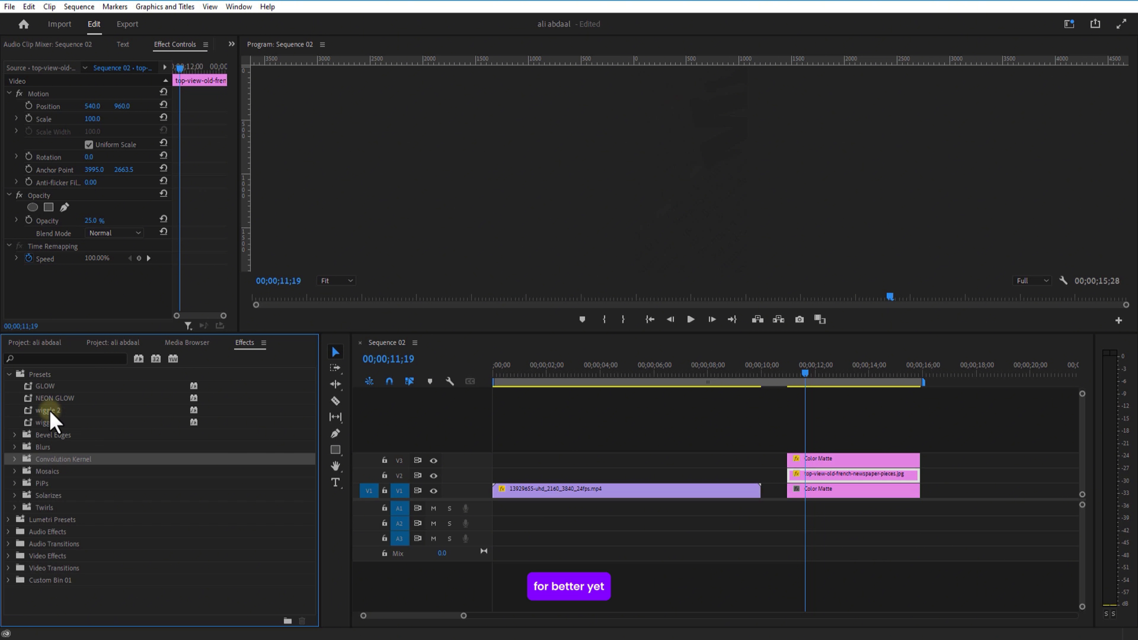
left_click(50, 411)
left_click(50, 411)
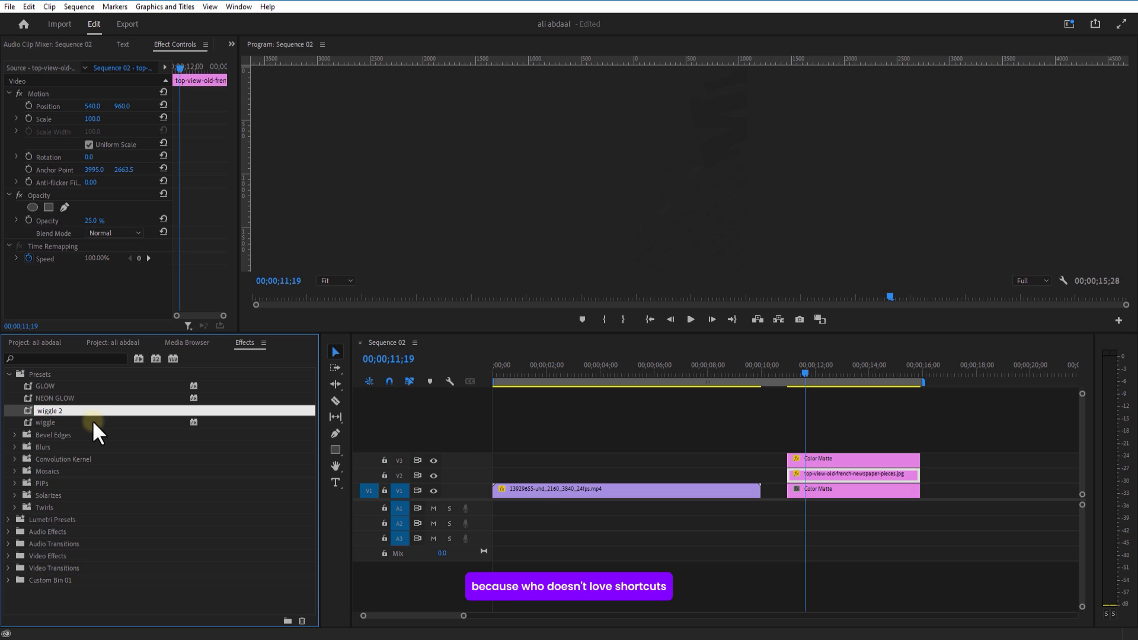
left_click(96, 433)
left_click(73, 409)
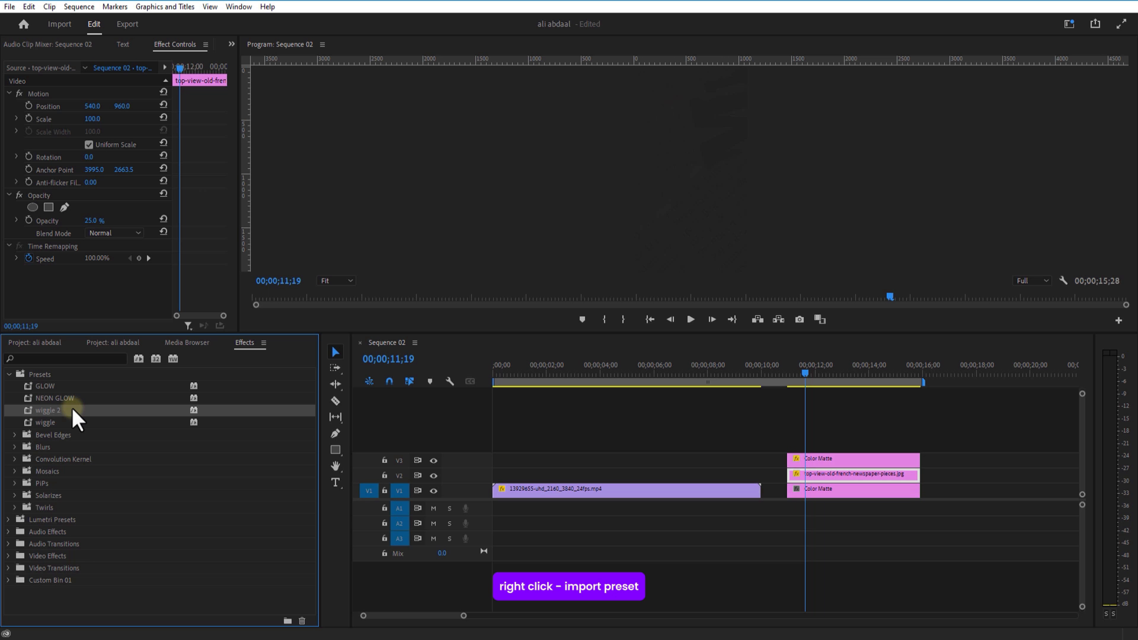
left_click_drag(73, 409, 796, 474)
Nest the newspaper image and both color mattes into one sequence named bg.
left_click_drag(806, 372, 851, 493)
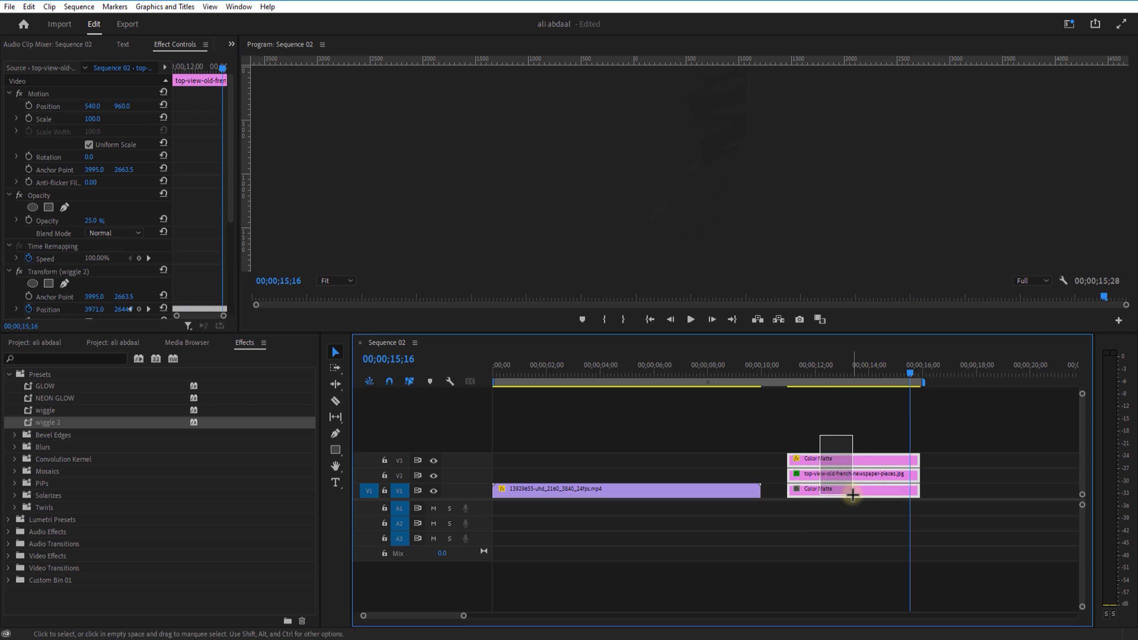
right_click(835, 464)
left_click(865, 351)
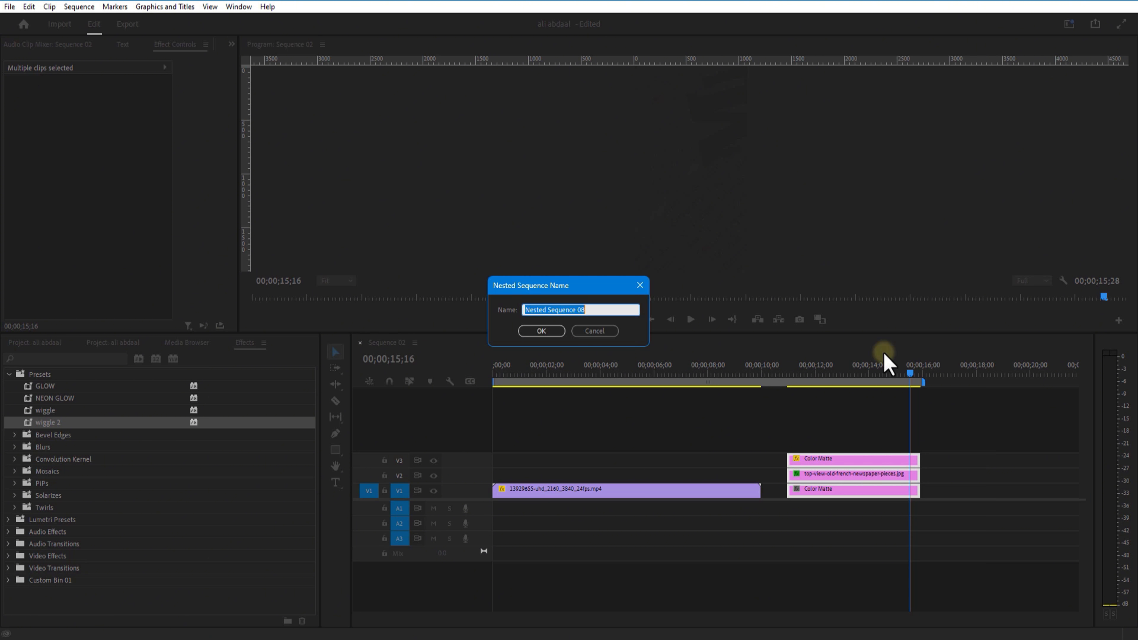
left_click(541, 330)
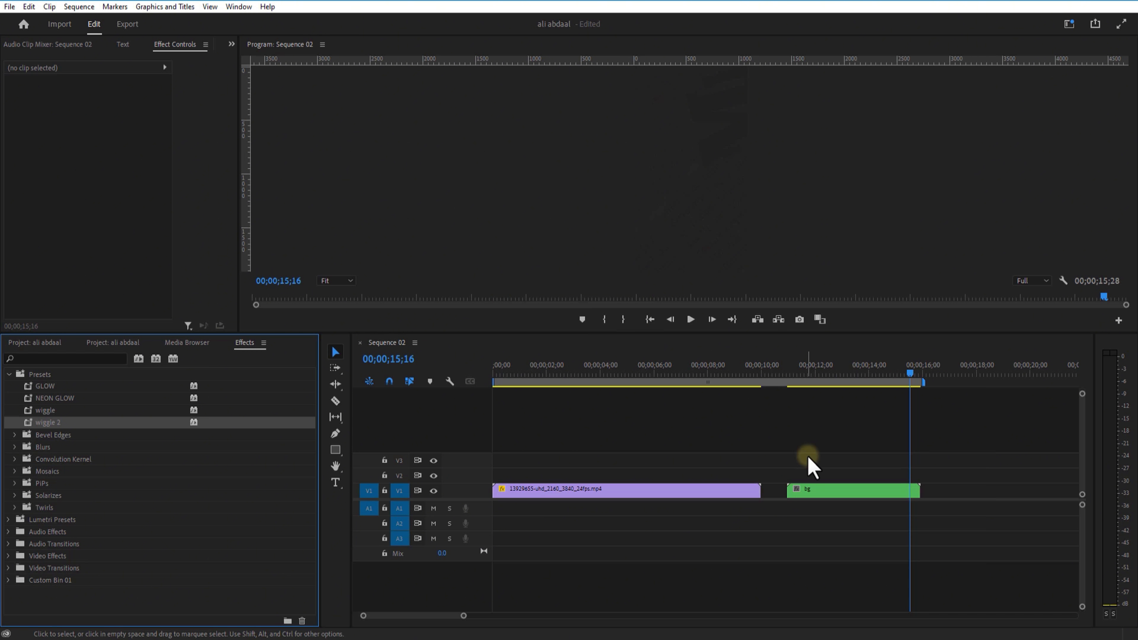
Move the bg nested sequence onto V2 above the video clip, aligned with the start of the timeline.
left_click(504, 372)
left_click_drag(815, 491, 521, 474)
left_click(495, 372)
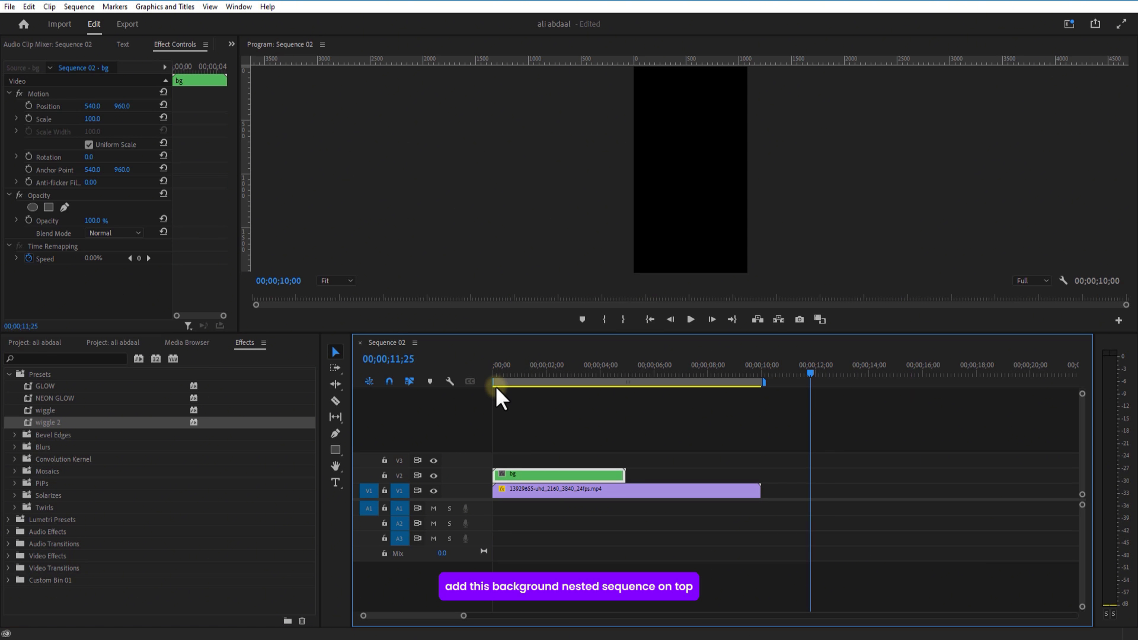
Add a rectangle opacity mask to the bg clip, widen it into an irregular four-sided shape, and position it entirely above the frame.
left_click_drag(623, 342, 627, 434)
left_click(336, 381)
left_click(343, 436)
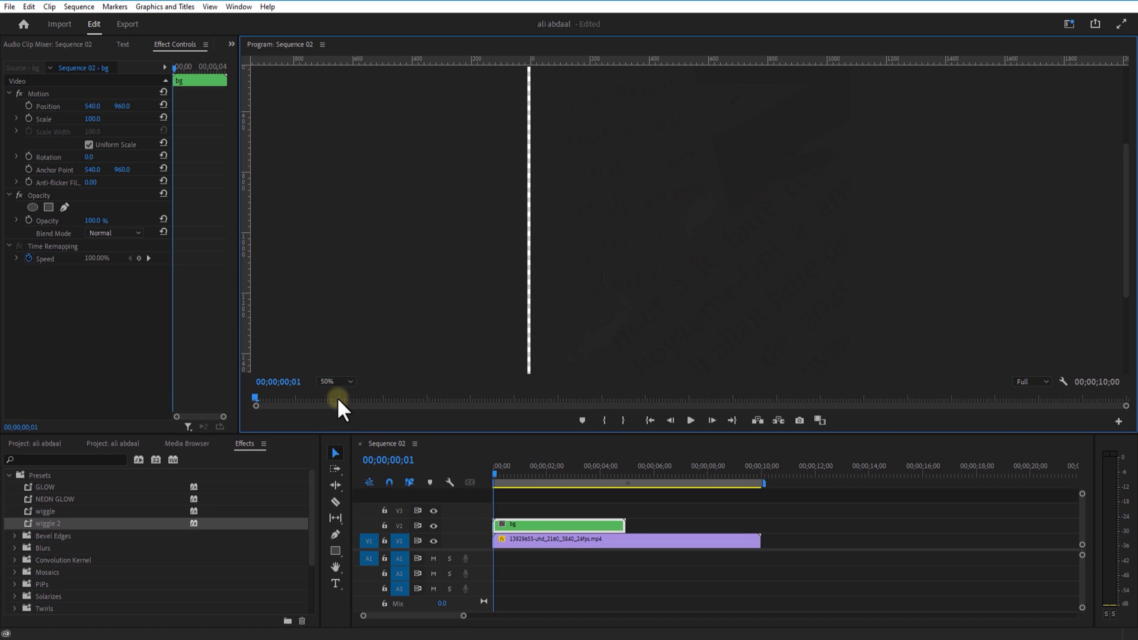
left_click(336, 381)
left_click(345, 417)
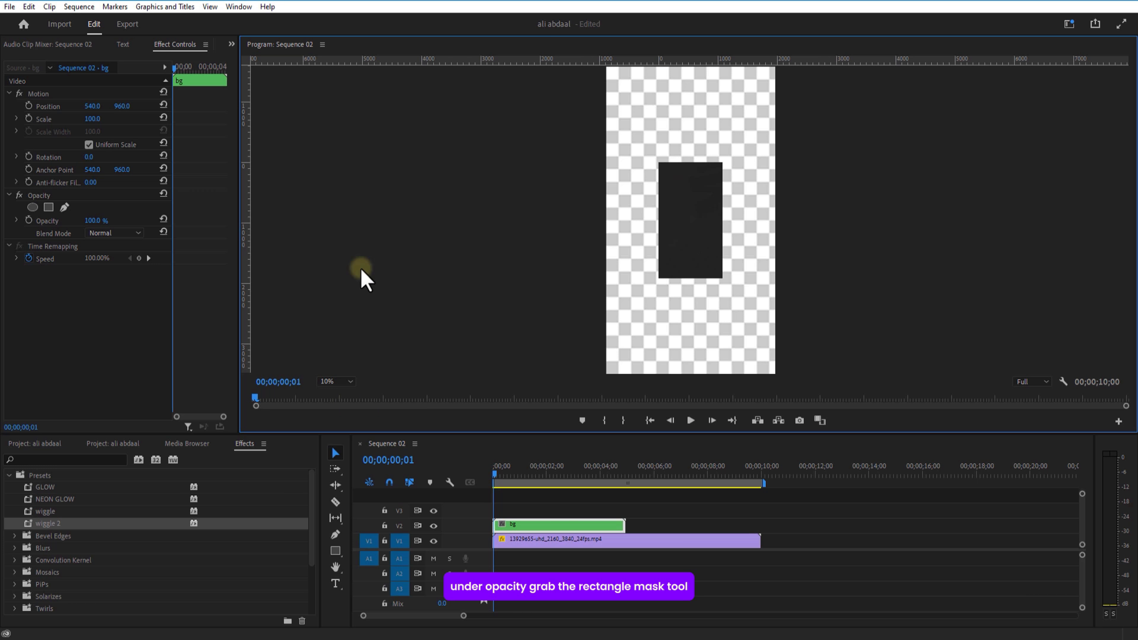
left_click(48, 207)
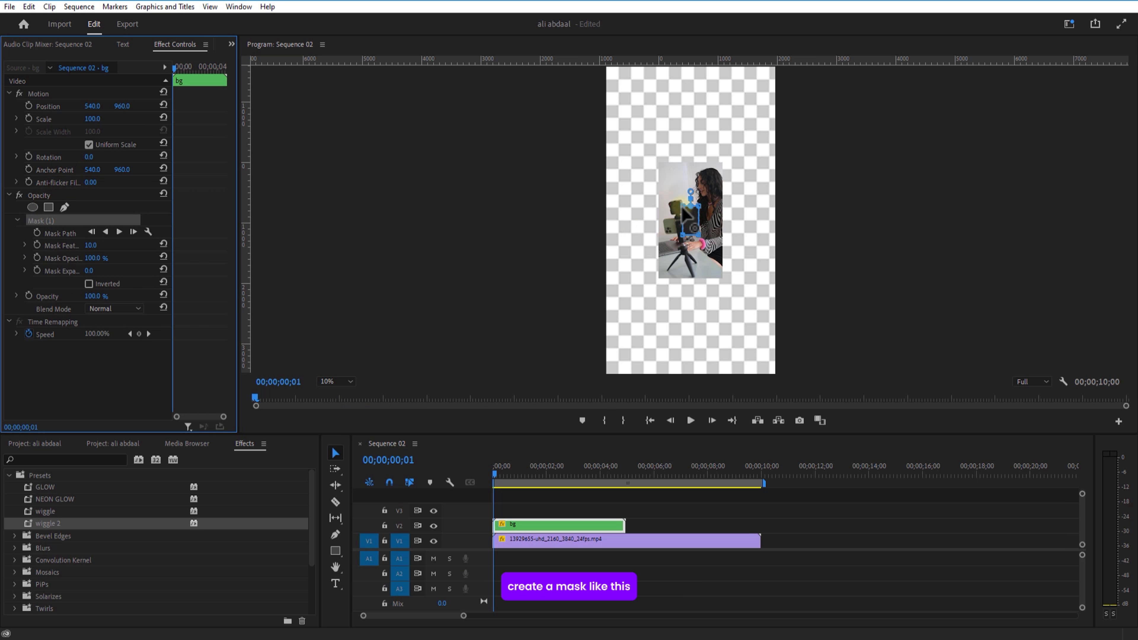
left_click_drag(683, 207, 640, 188)
left_click_drag(699, 207, 760, 201)
left_click_drag(699, 235, 737, 248)
left_click_drag(683, 235, 648, 259)
left_click_drag(705, 225, 694, 129)
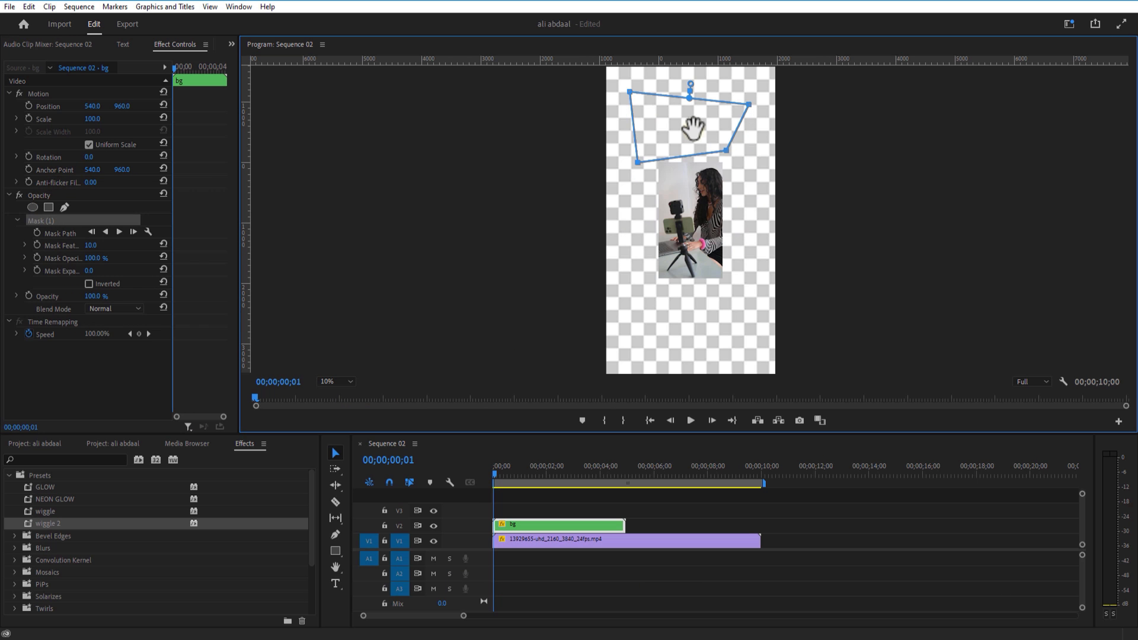
Start mask path keyframes at 00;00;00;00, and at 00;00;00;10 pull the mask's two lower corners down, the left one further into the frame.
left_click(173, 67)
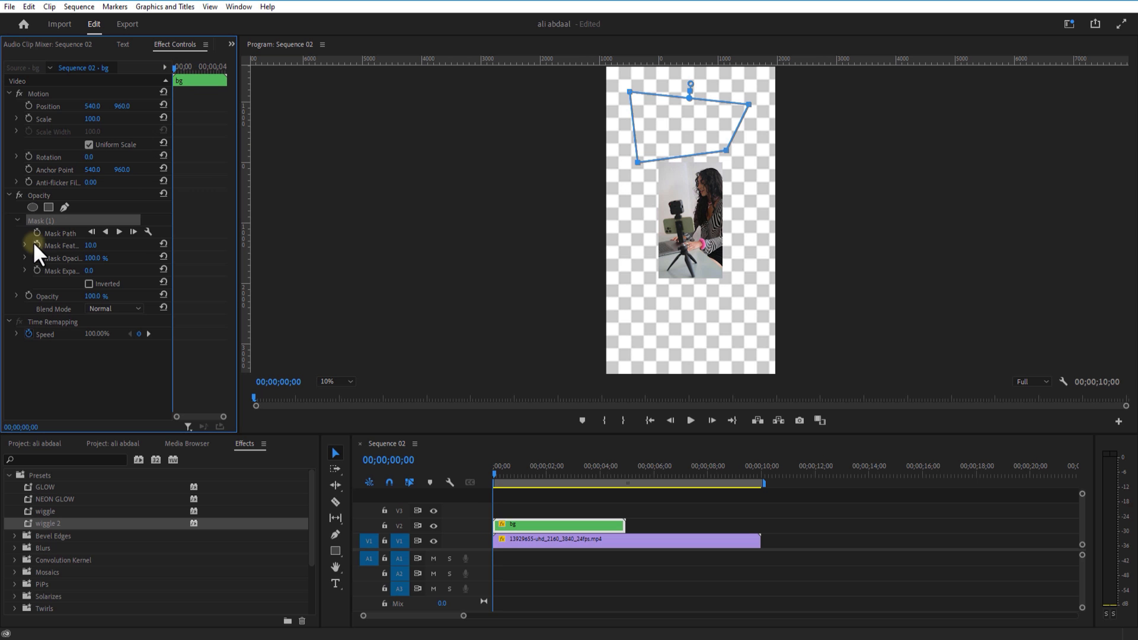
left_click(36, 233)
key("Right")
key("Right")
key("Right")
key("Right")
key("Right")
key("Right")
key("Right")
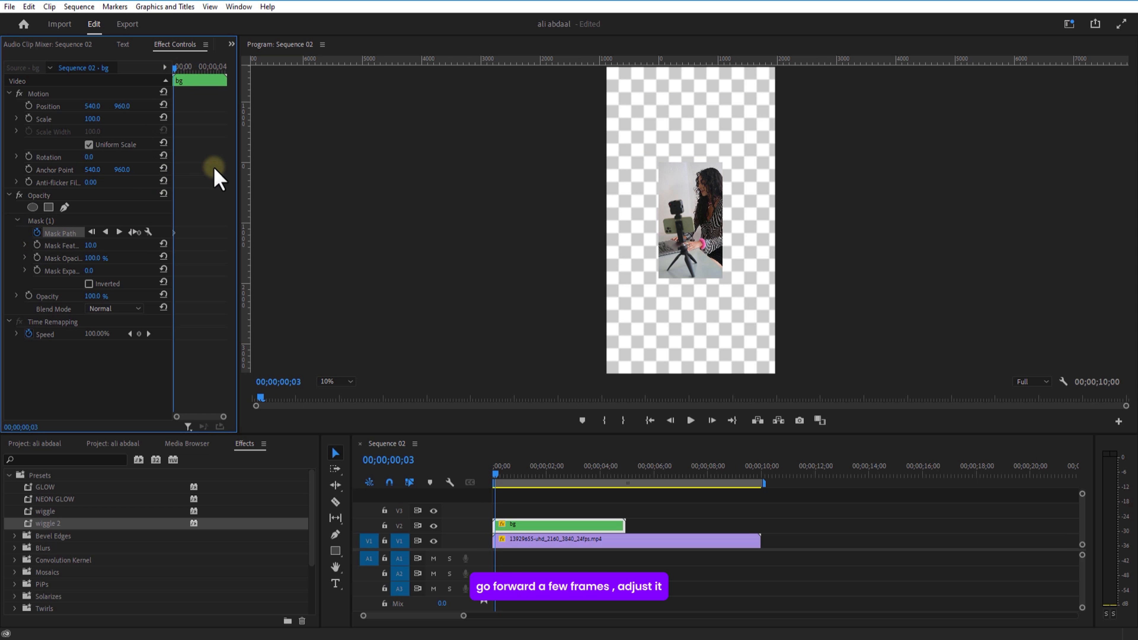
key("Right")
key("Right")
key("Right")
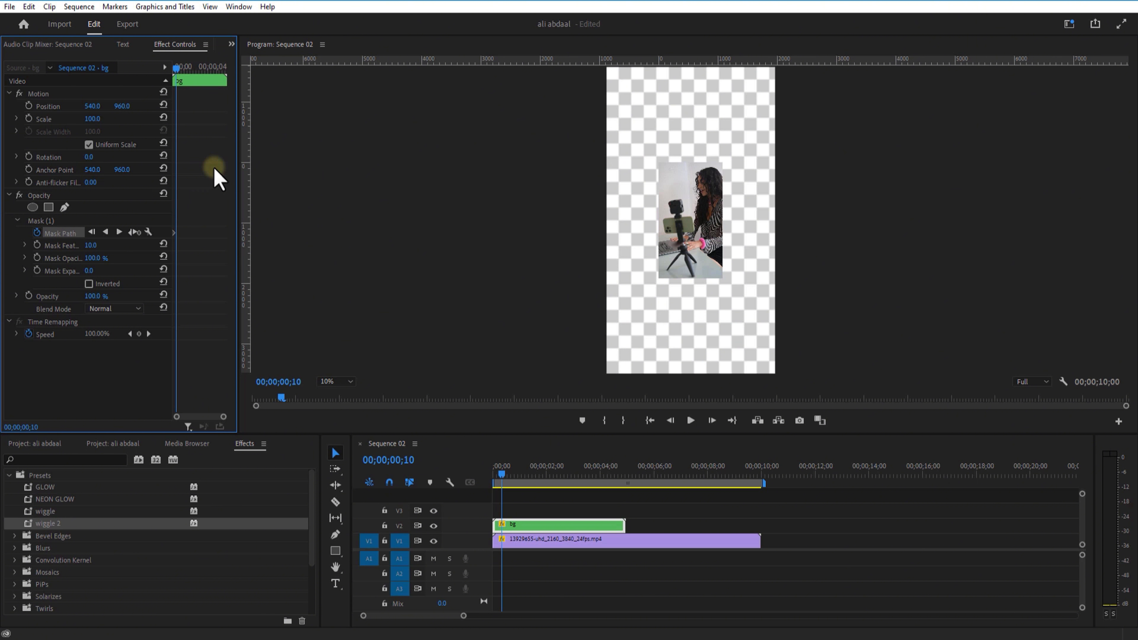
left_click(55, 235)
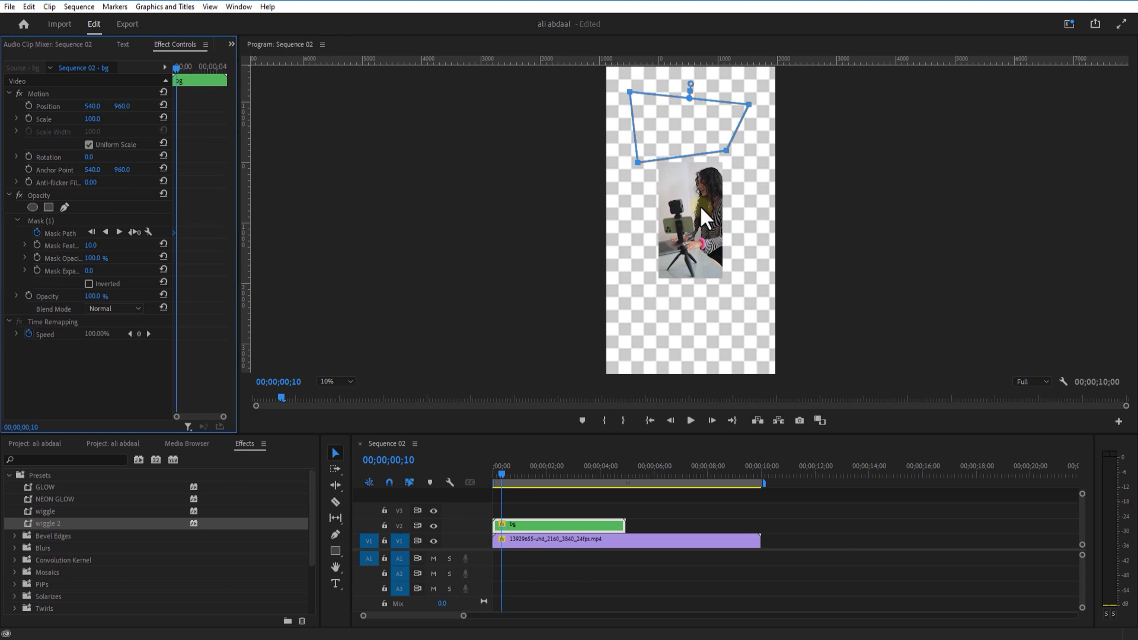
left_click_drag(636, 163, 643, 224)
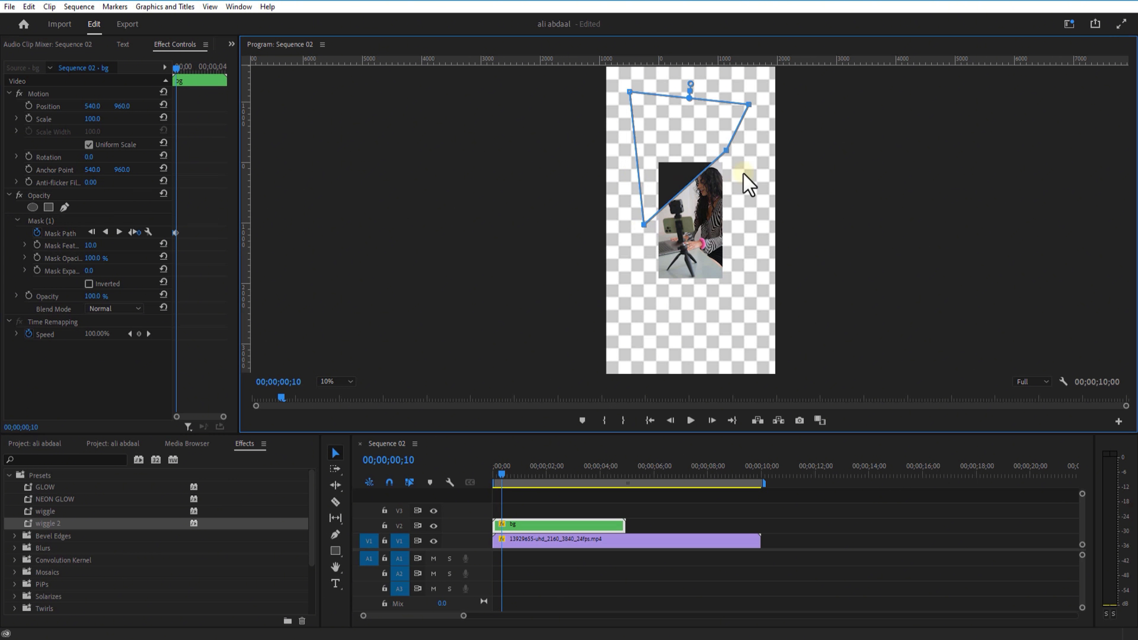
left_click_drag(737, 162, 741, 169)
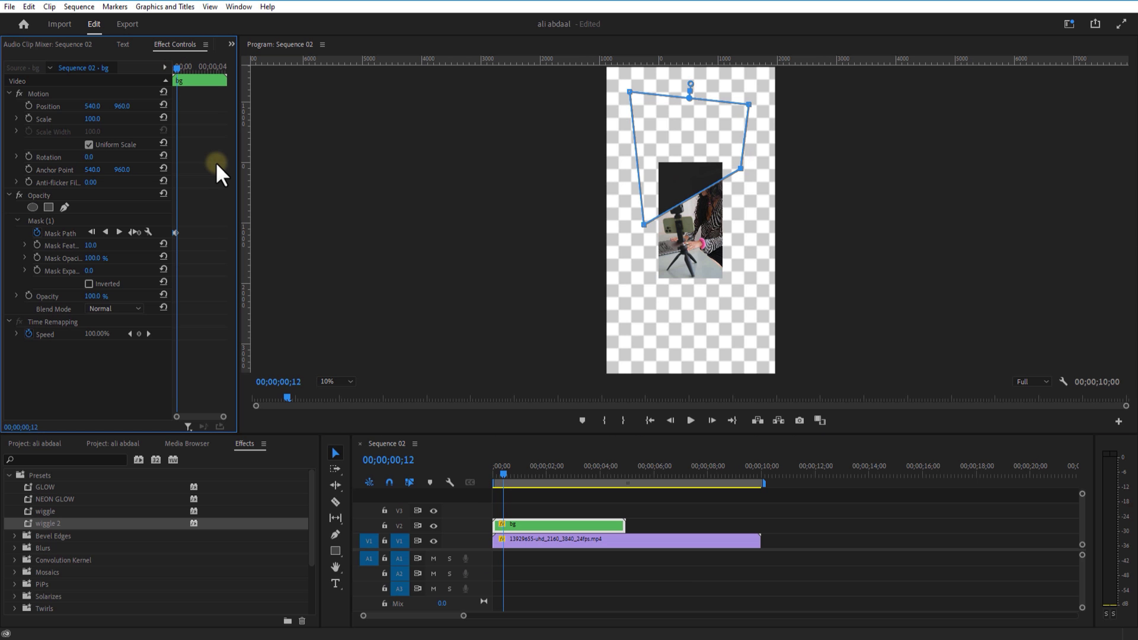
Continue the mask path animation up to 00;00;00;20, lowering the lower-right corner near the frame's bottom edge and the lower-left corner below it.
key("shift+Right")
left_click_drag(741, 168, 751, 260)
left_click_drag(643, 225, 653, 287)
left_click(177, 69)
key("Right")
key("Right")
key("Right")
key("Right")
key("Right")
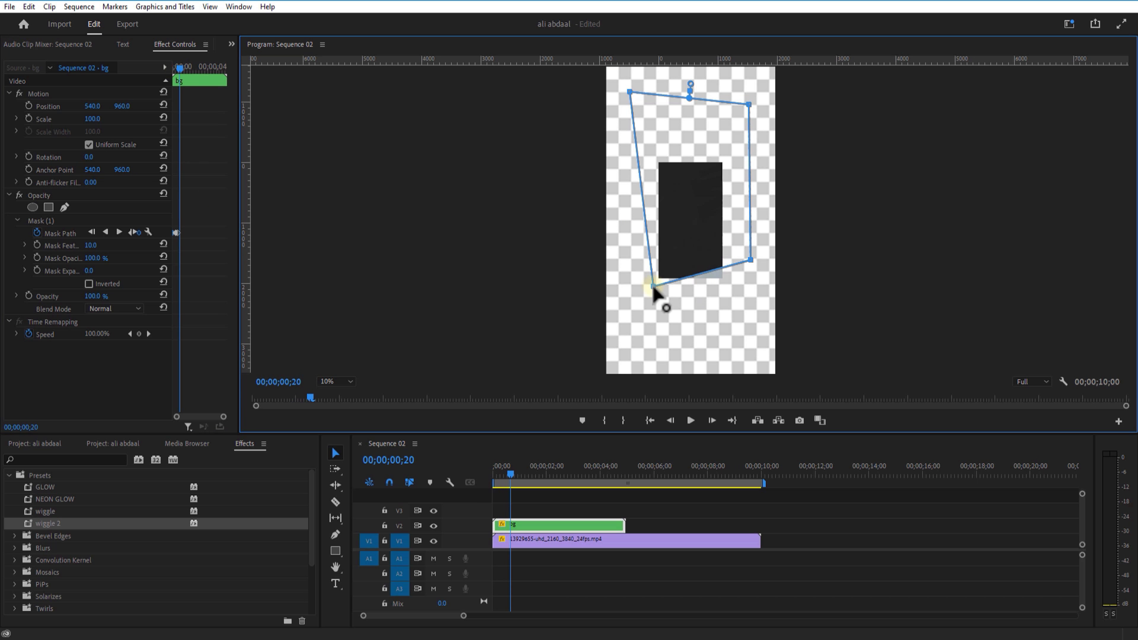
At 00;00;00;25, lower the mask's lower-right corner below the frame so the mask covers it completely.
left_click(203, 157)
key("Right")
key("Right")
key("Right")
key("Right")
key("Right")
left_click_drag(750, 260, 756, 286)
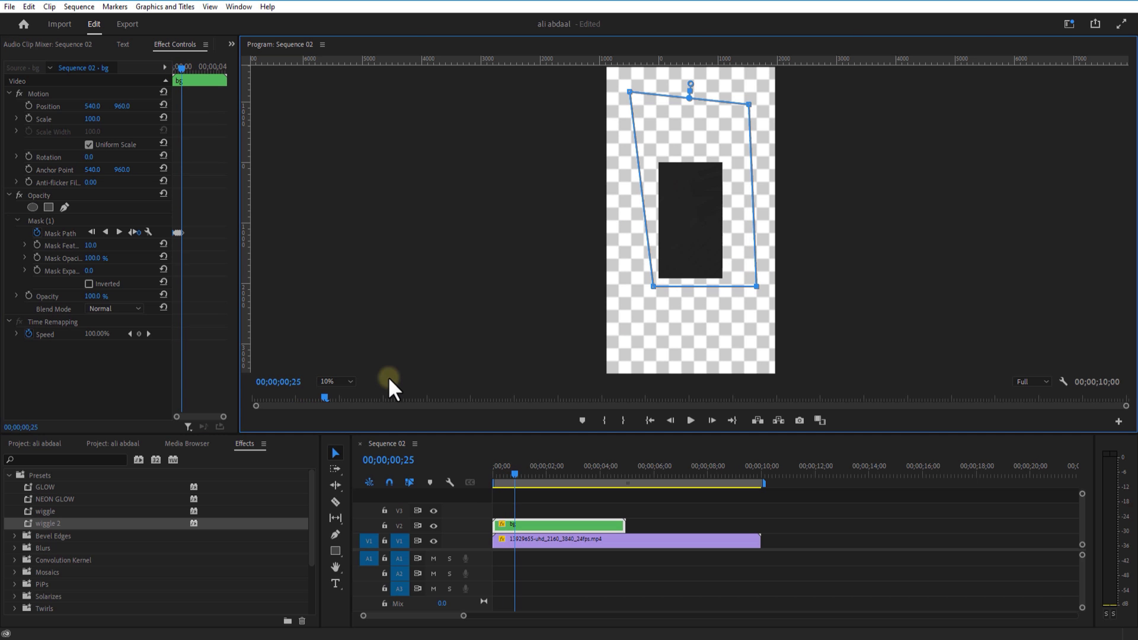
Set the mask feather of the bg clip to 0.
left_click(332, 381)
left_click(338, 396)
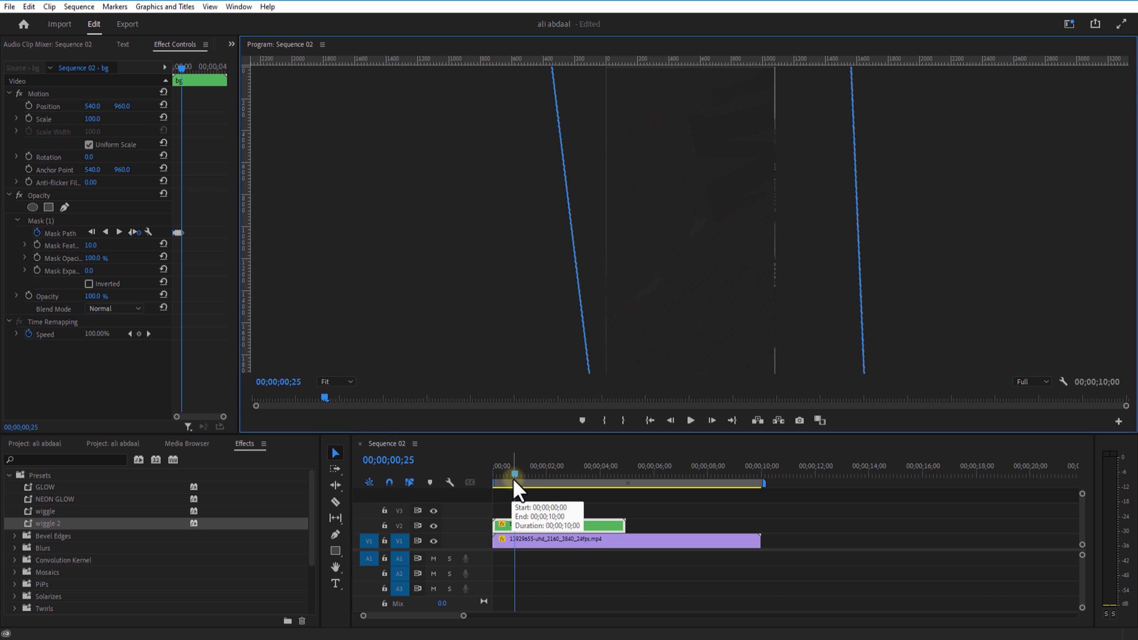
left_click(493, 488)
left_click(541, 512)
mouse_move(495, 474)
left_mouse_down()
mouse_move(514, 481)
mouse_move(487, 475)
left_mouse_up()
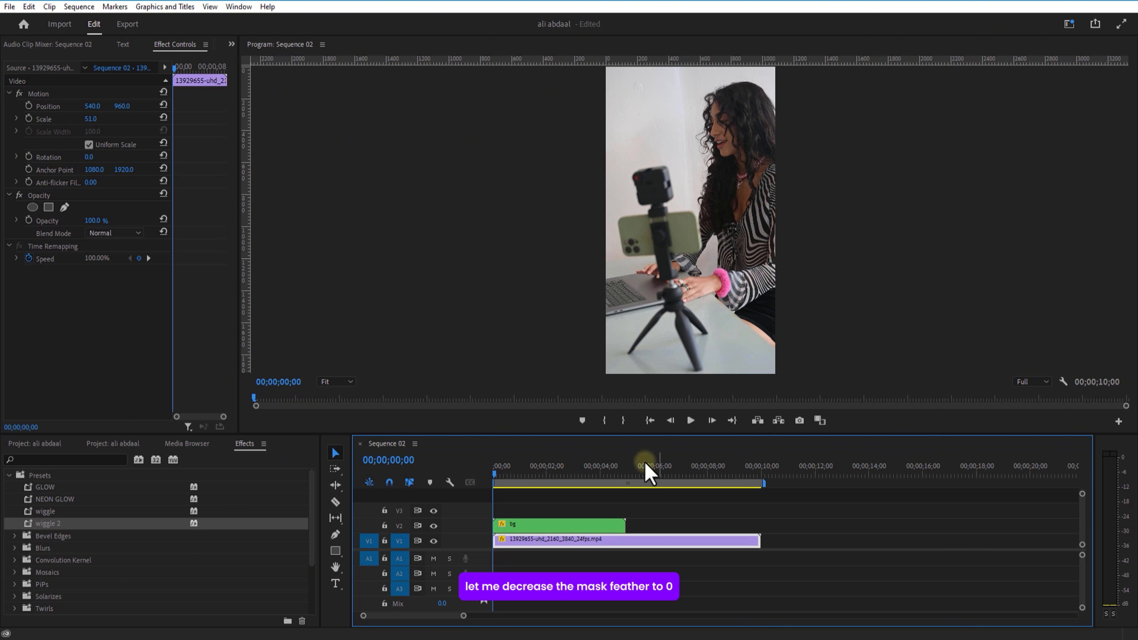
left_click(565, 529)
left_click_drag(92, 246, 4, 249)
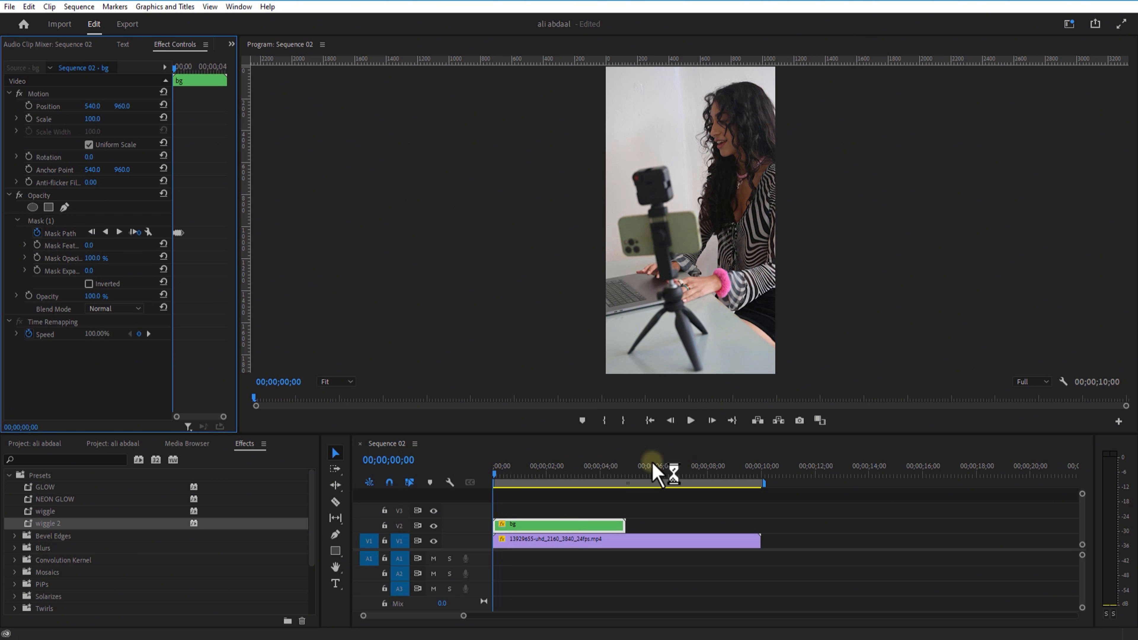
Play and scrub the opening of Sequence 02 to review the animated mask wipe.
left_click(691, 420)
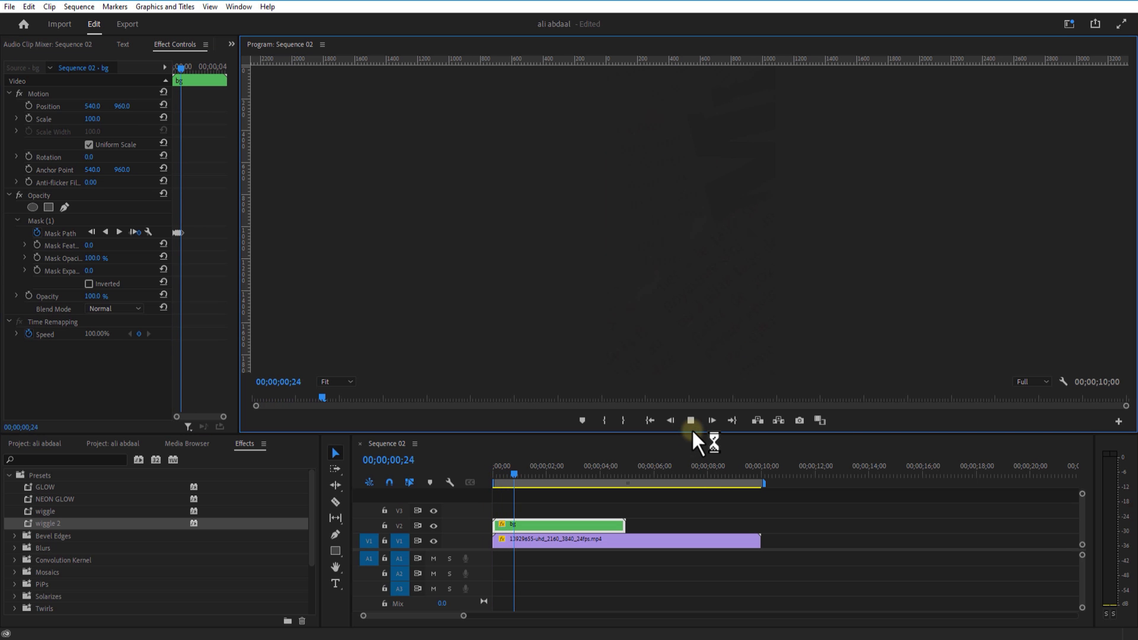
left_click(497, 476)
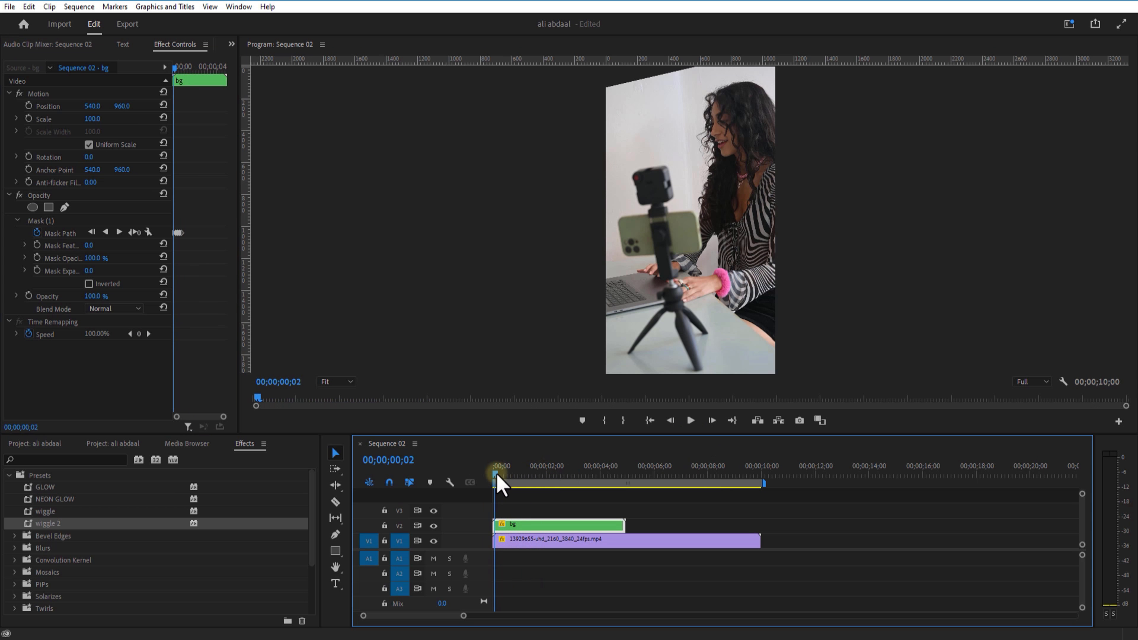
left_click_drag(497, 475, 502, 476)
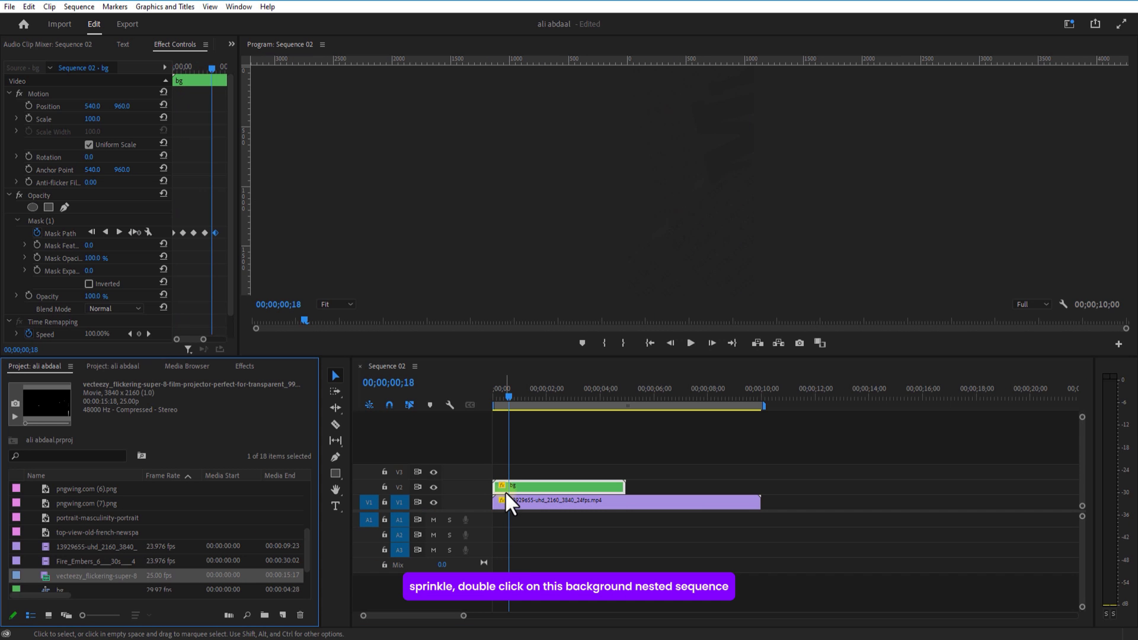
Open the bg nested sequence for editing.
double_click(509, 489)
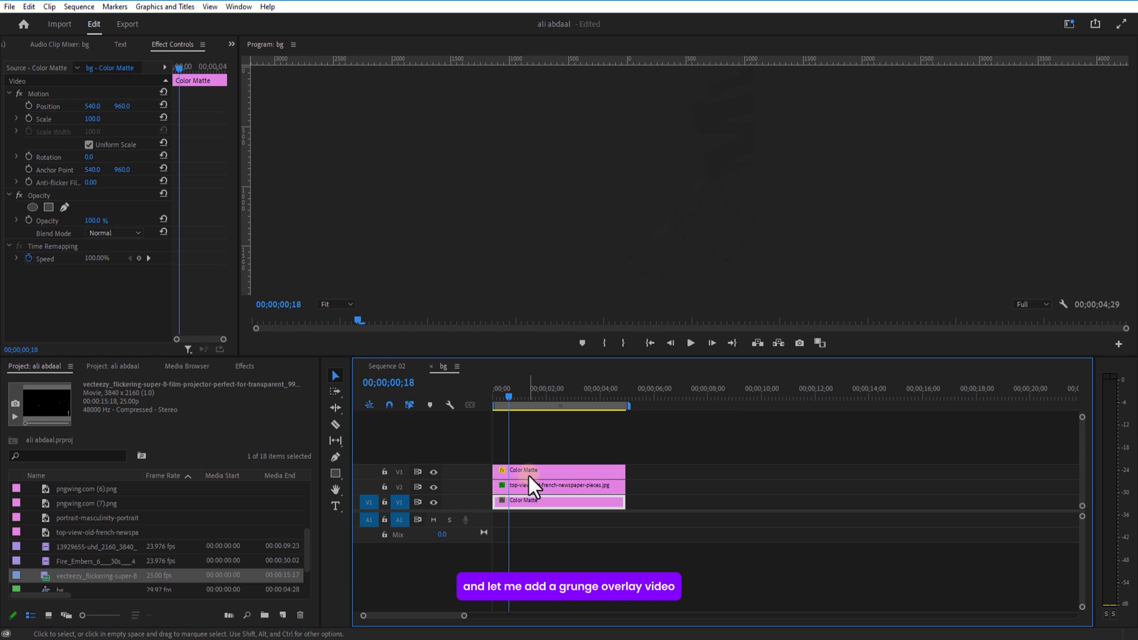
Place the vecteezy flickering super 8 film clip on V4 of bg, trim it to the other layers' end and delete its audio.
left_click_drag(85, 576, 630, 458)
left_click_drag(544, 399, 609, 399)
left_click_drag(913, 458, 625, 467)
right_click(594, 457)
left_click(623, 255)
left_click(592, 538)
key("Delete")
Set the blend mode of the flickering film overlay on V4 to Screen.
left_click(578, 457)
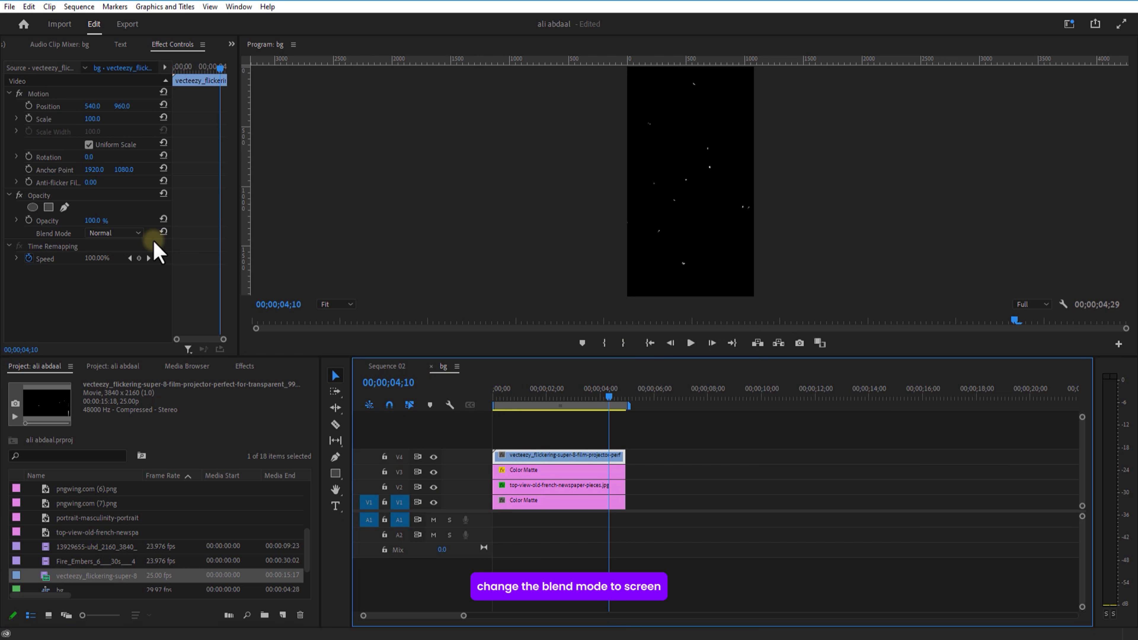
left_click(114, 233)
left_click(132, 354)
left_click(564, 397)
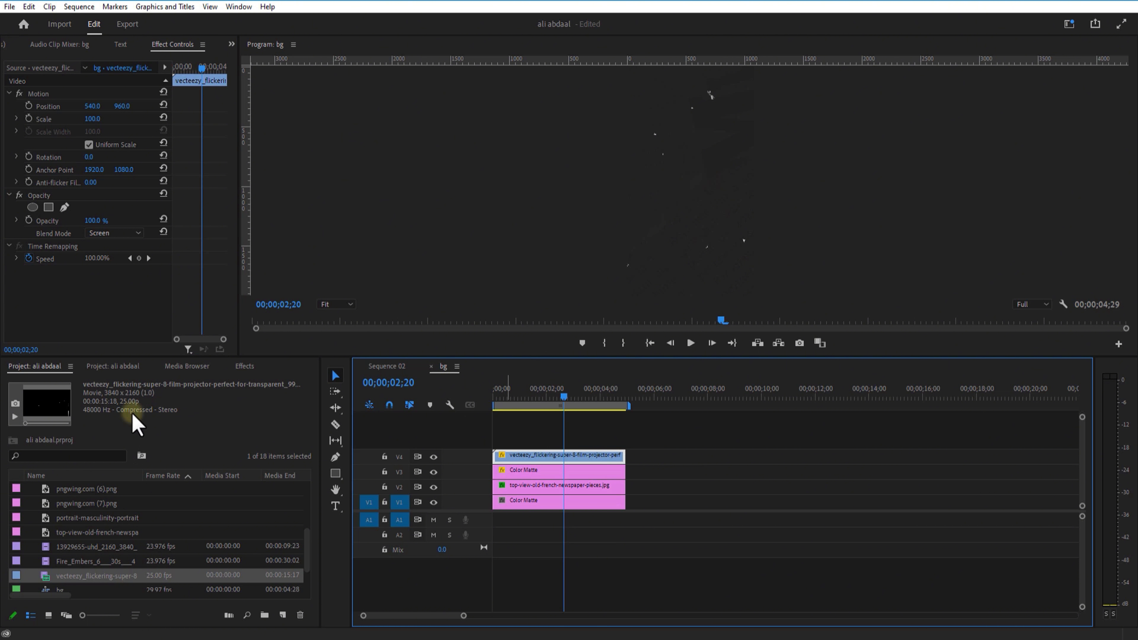
Apply the Tint effect to the flickering film overlay and set Map White To a very dark ash grey.
left_click(245, 366)
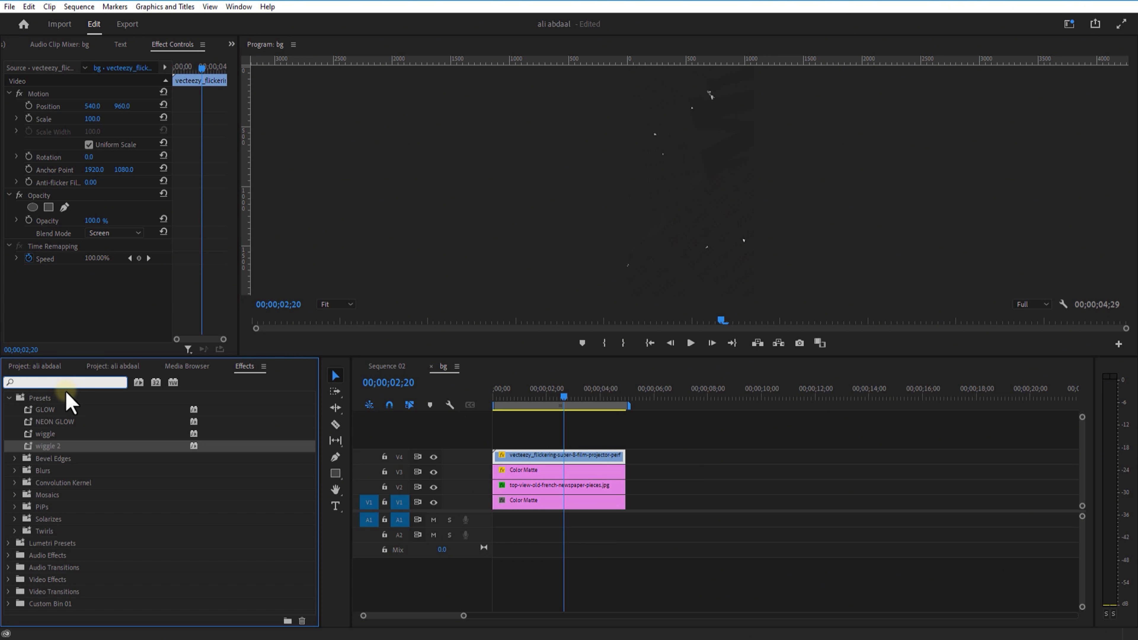
type("tint")
left_click_drag(69, 470, 543, 457)
left_click(92, 310)
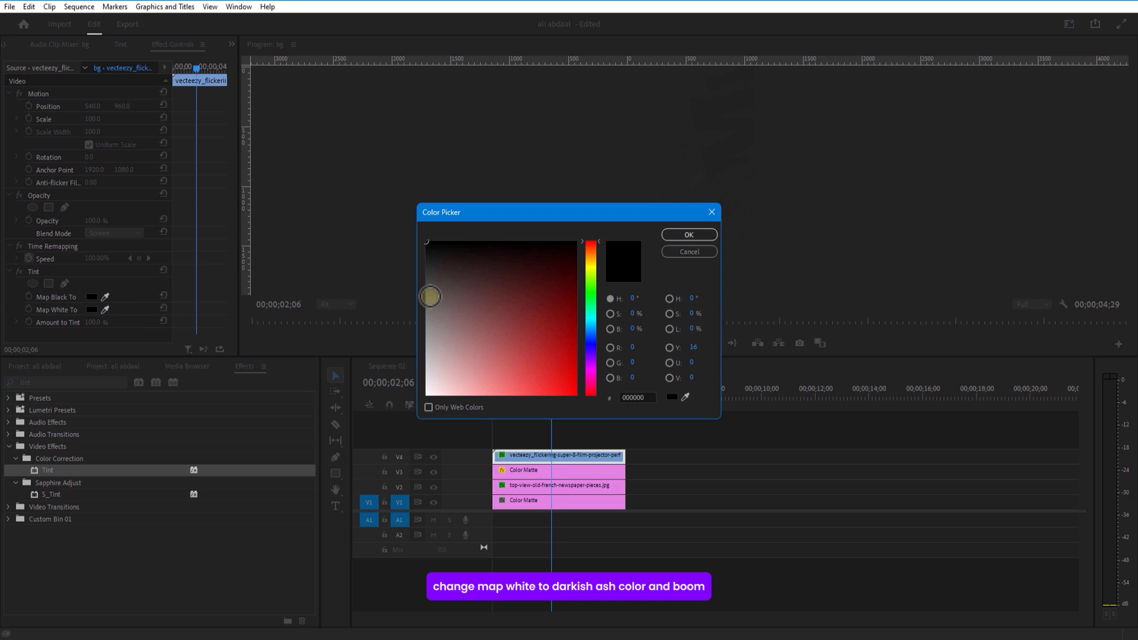
left_click(426, 258)
left_click(690, 234)
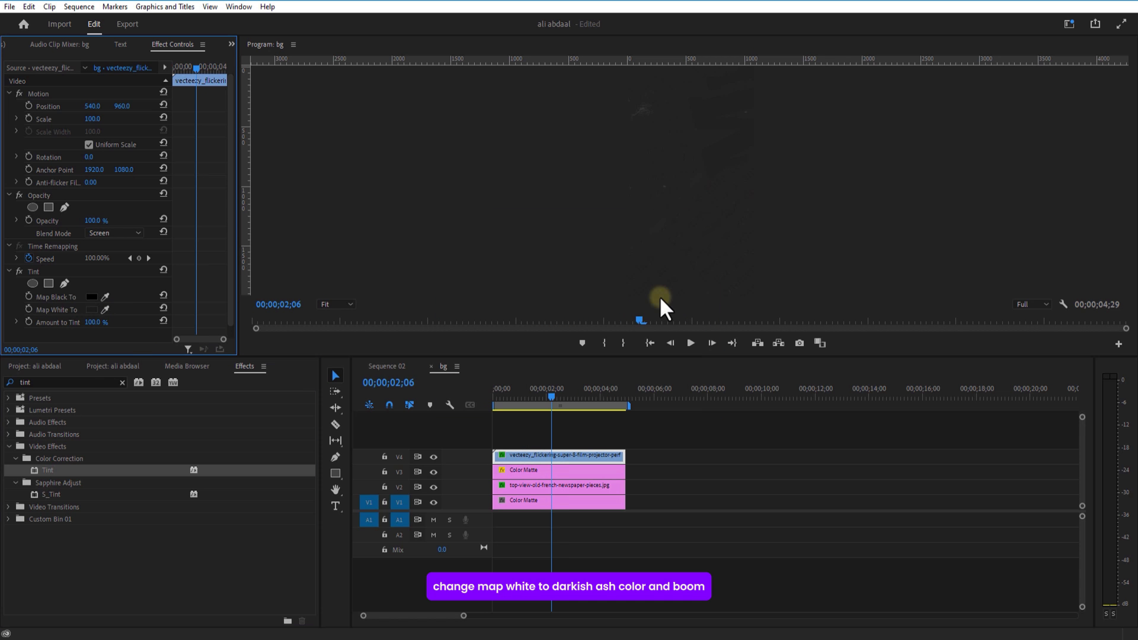
left_click_drag(555, 392, 589, 398)
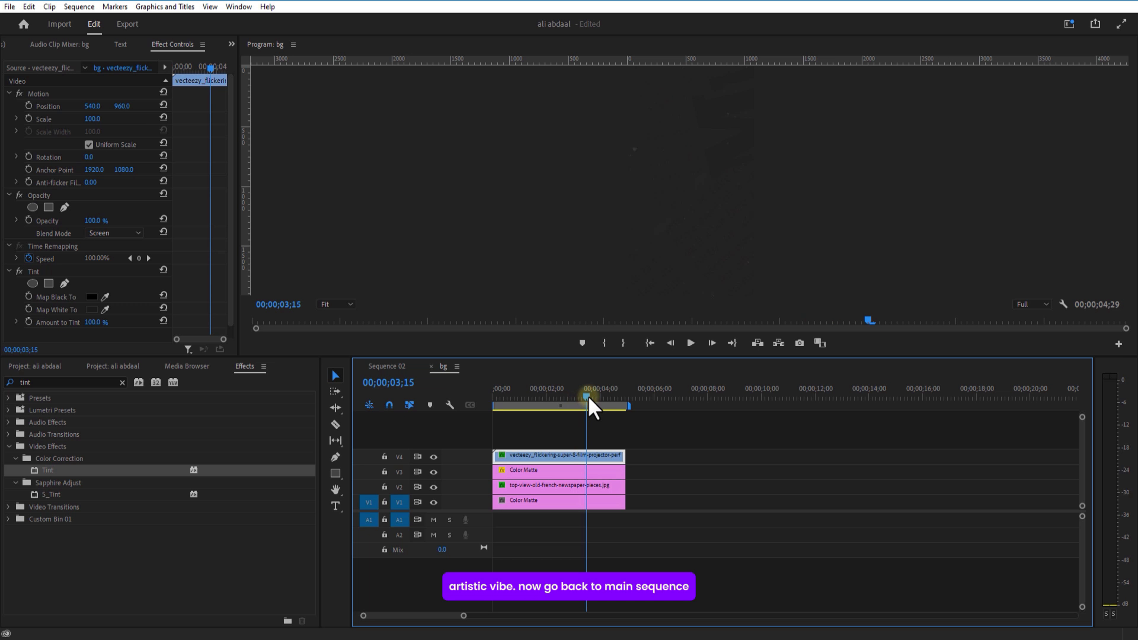
In Sequence 02, add the digital-art-moon-man-silhouette and flower-1169667_1280 images, with the silhouette on V3 starting at 00;00;00;18.
left_click(398, 368)
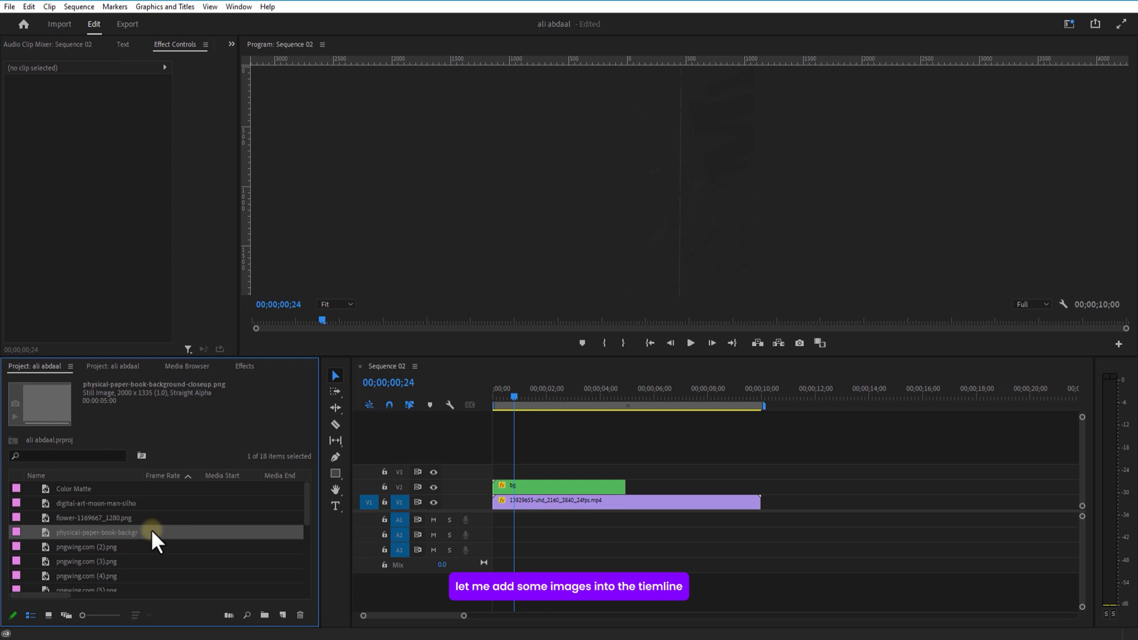
left_click(129, 516)
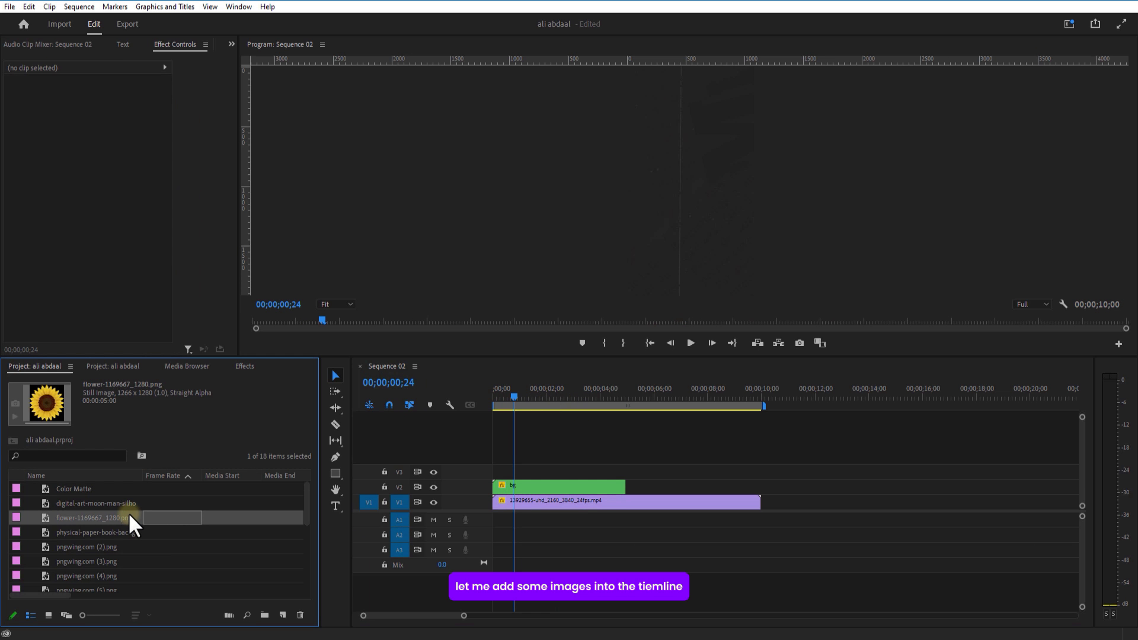
left_click(130, 503, "ctrl")
left_click_drag(157, 498, 948, 475)
left_click(813, 397)
left_click_drag(859, 474, 516, 470)
left_click(496, 396)
left_click(509, 396)
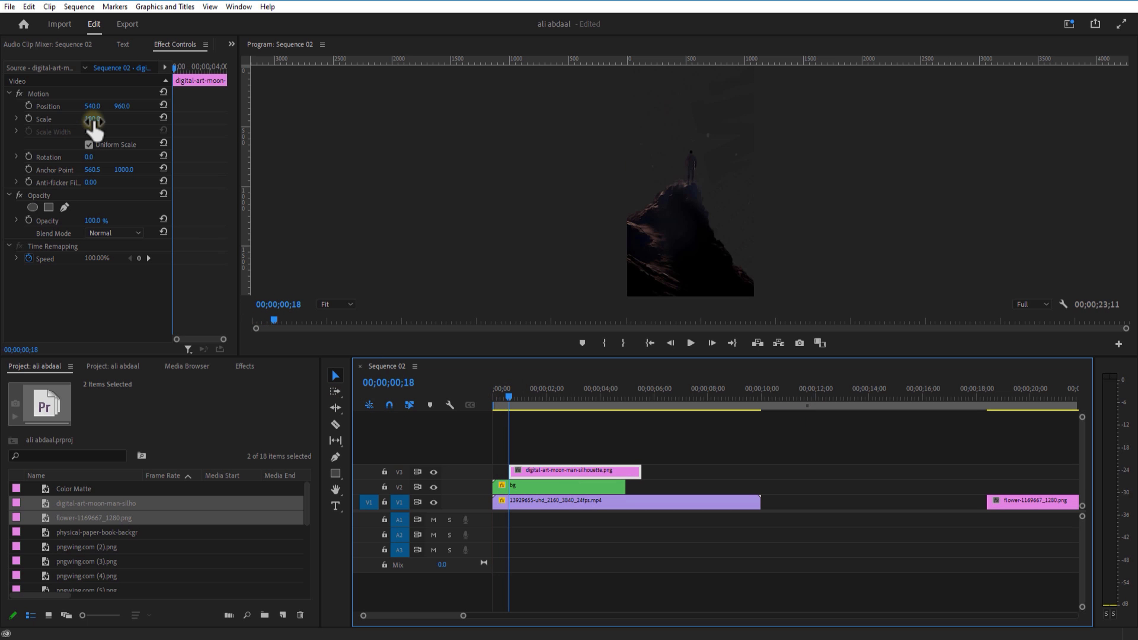
Set the scale of the moon-man silhouette image to 150.
left_click(93, 120)
type("150")
key("Return")
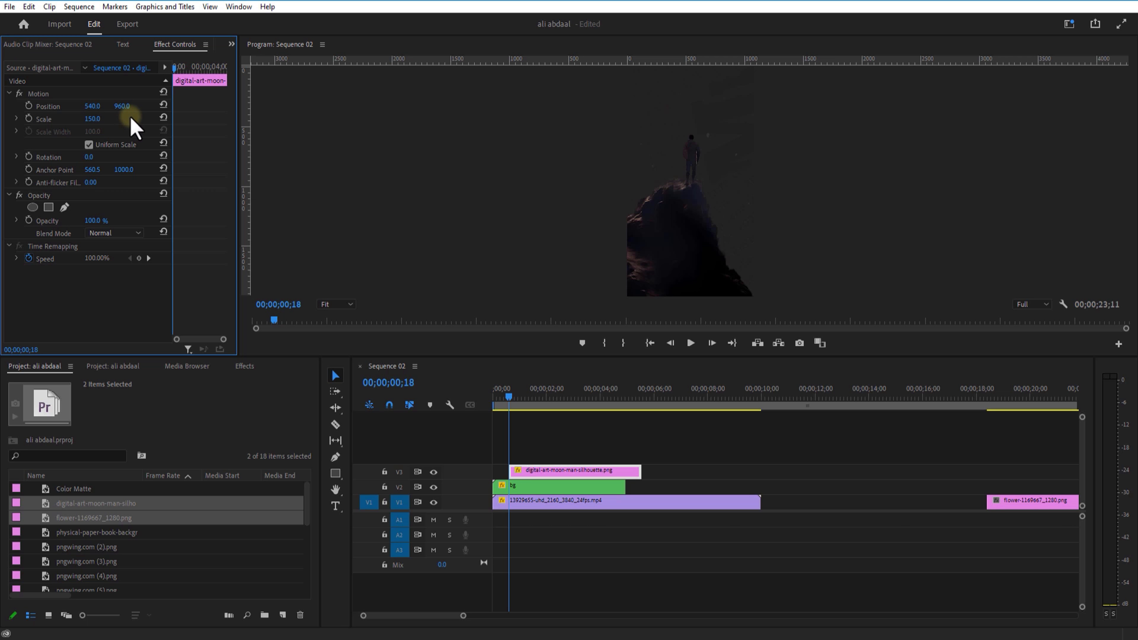
Keyframe the silhouette's Position to rise from a vertical value of about 2469 at 00;00;00;18 to 928 at 00;00;00;28.
left_click(28, 106)
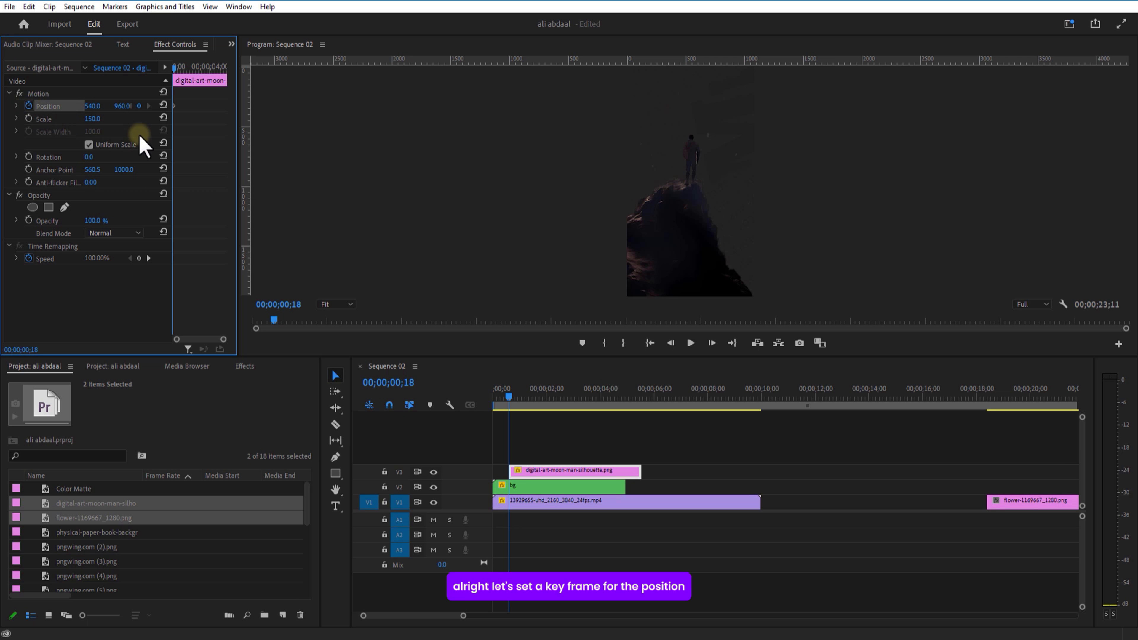
left_click_drag(253, 118, 991, 80)
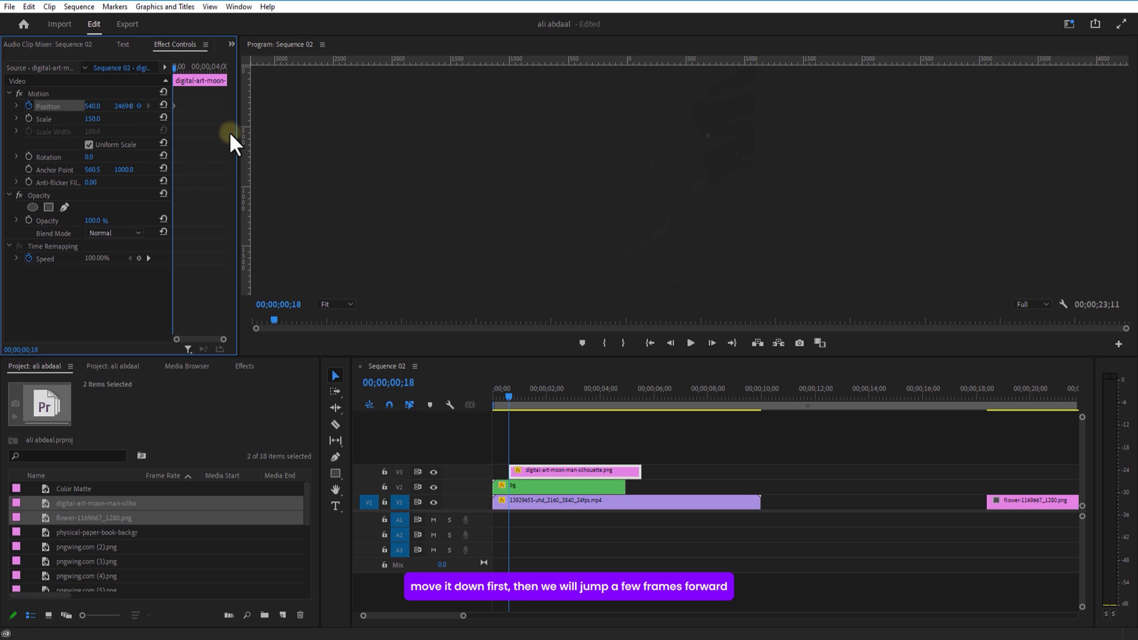
key("Right")
key("Right")
key("Right")
key("Right")
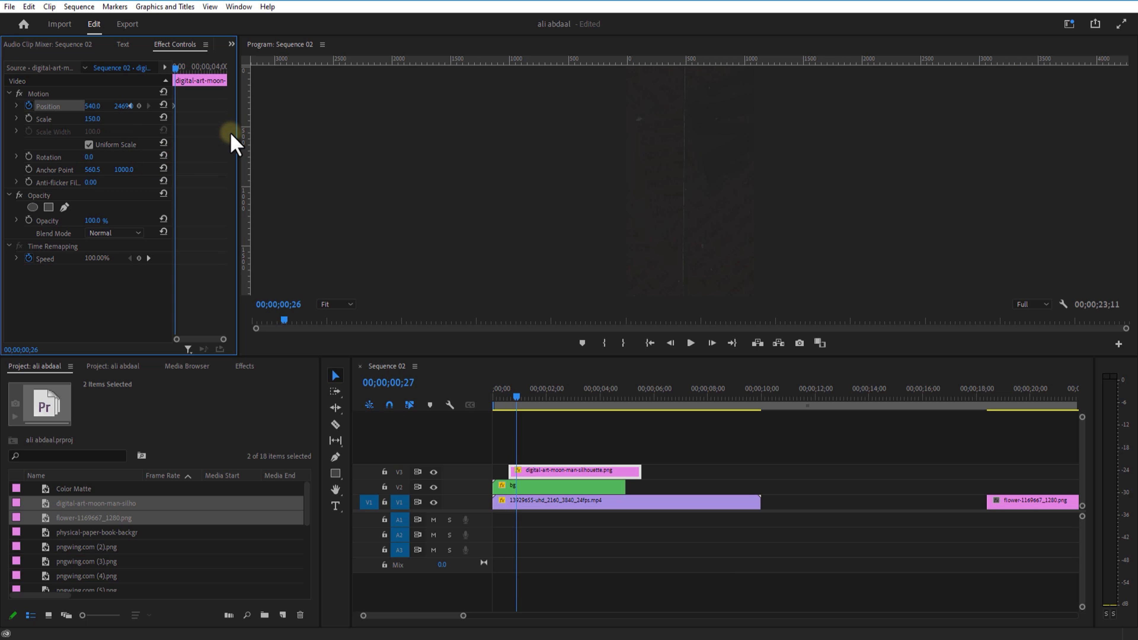
left_click_drag(117, 107, 175, 96)
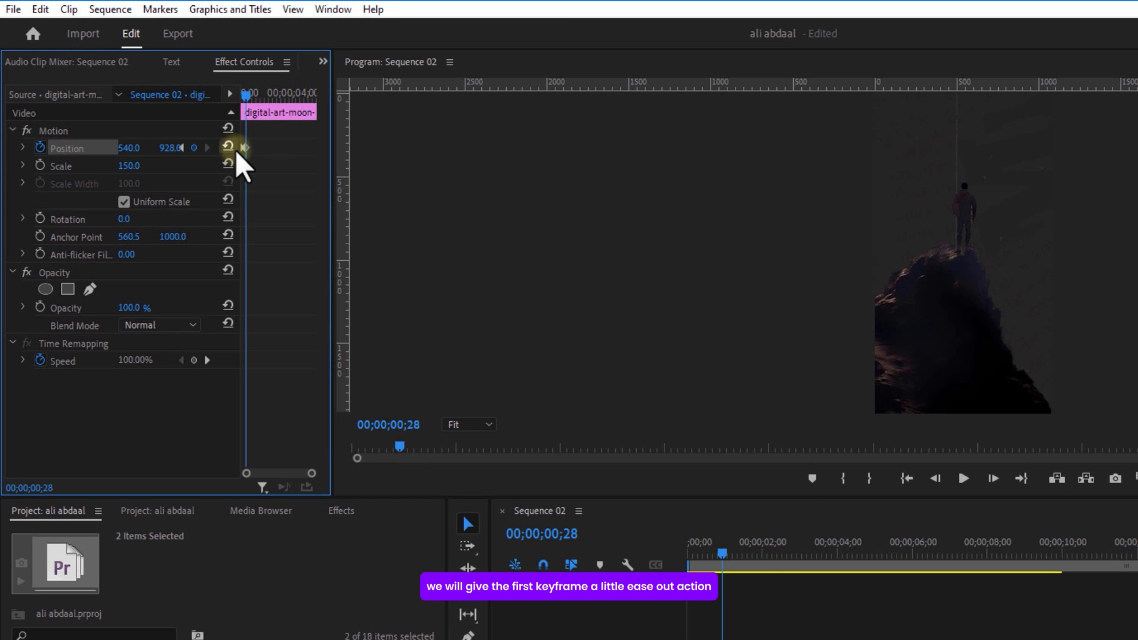
Apply Ease Out temporal interpolation to the silhouette's first Position keyframe.
right_click(245, 148)
mouse_move(318, 310)
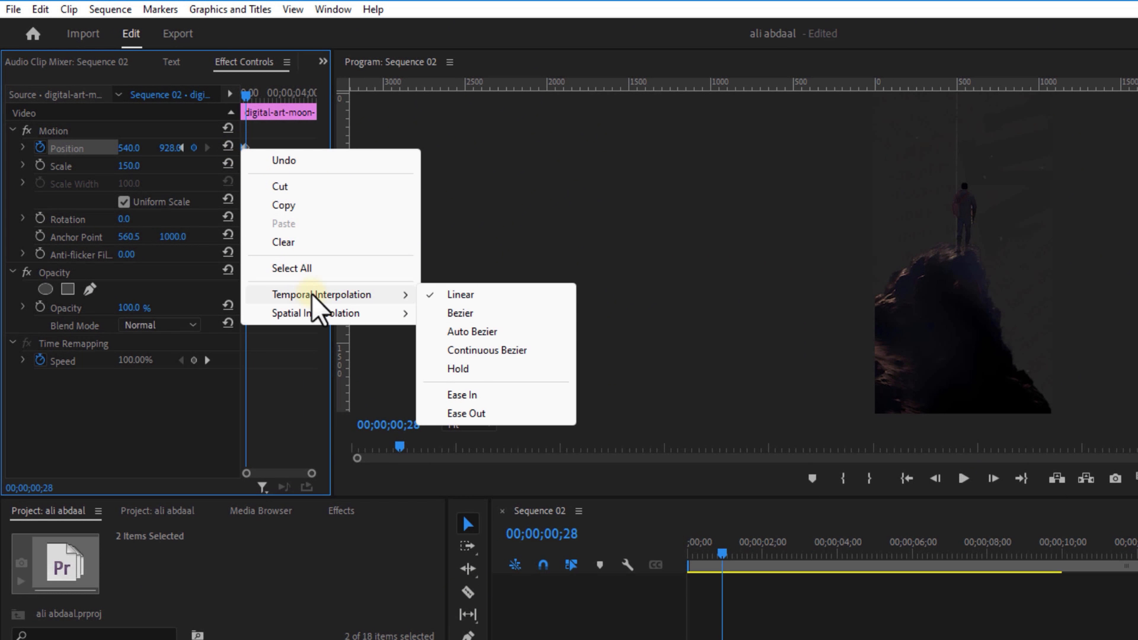
left_click(506, 413)
Apply Ease In temporal interpolation to the silhouette's last Position keyframe and scrub through the rise animation.
left_click(245, 148)
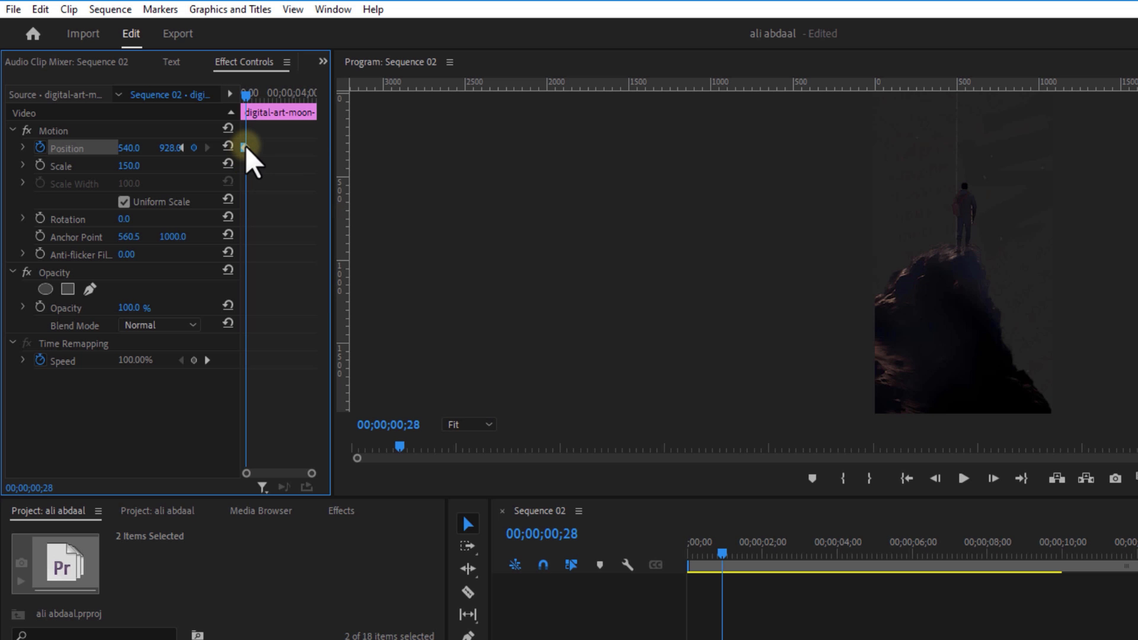
left_click_drag(310, 473, 284, 473)
left_click(272, 148)
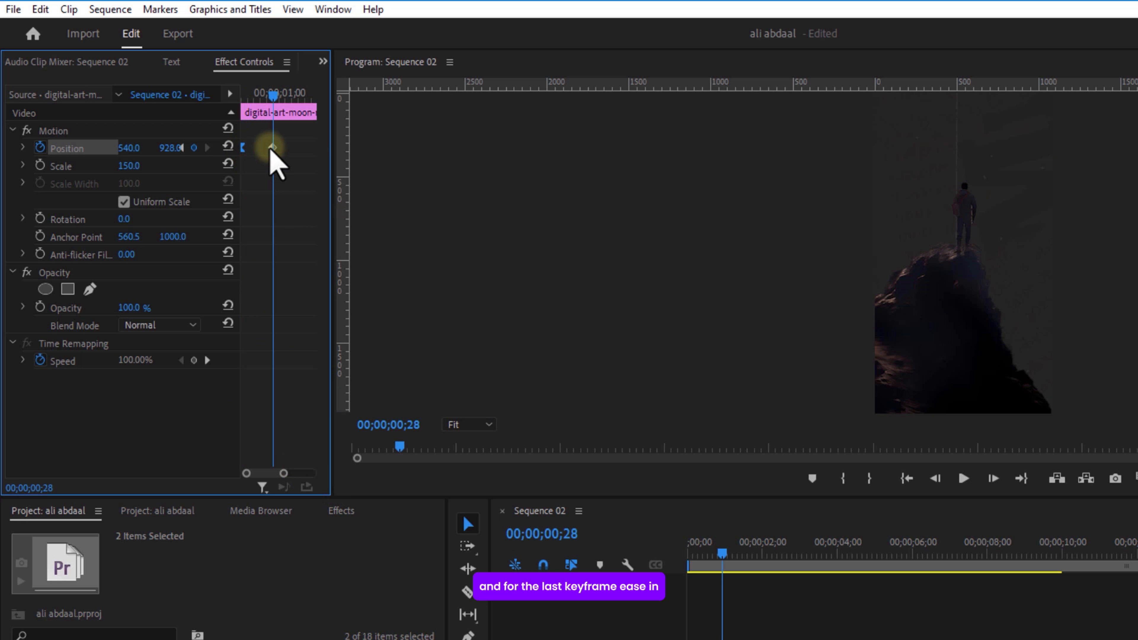
right_click(272, 148)
mouse_move(354, 295)
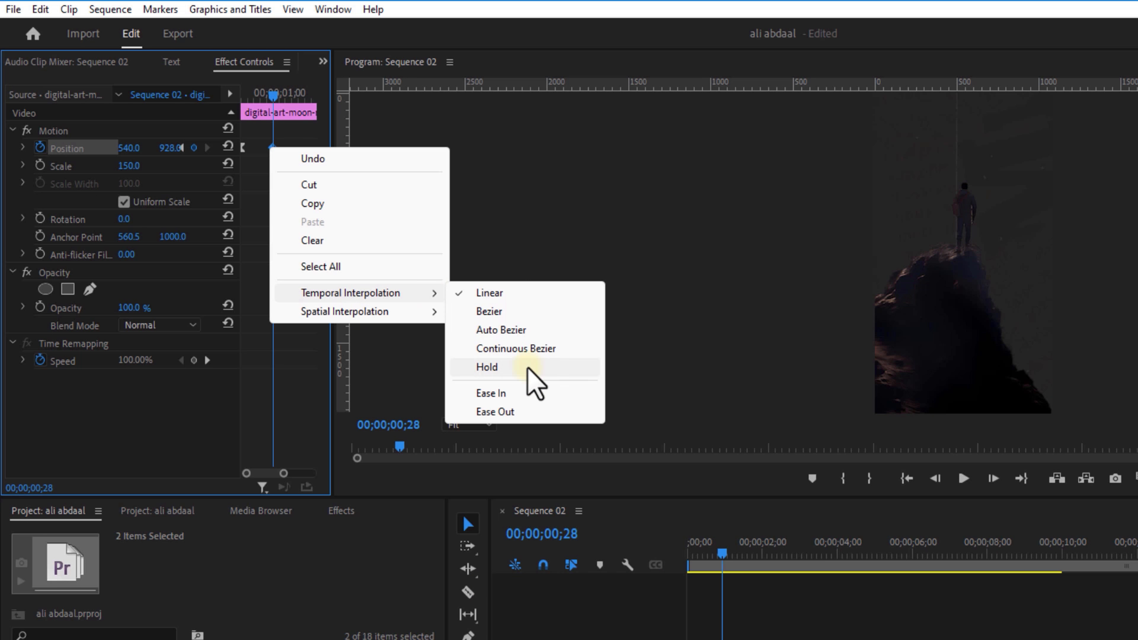
left_click(528, 368)
left_click(703, 556)
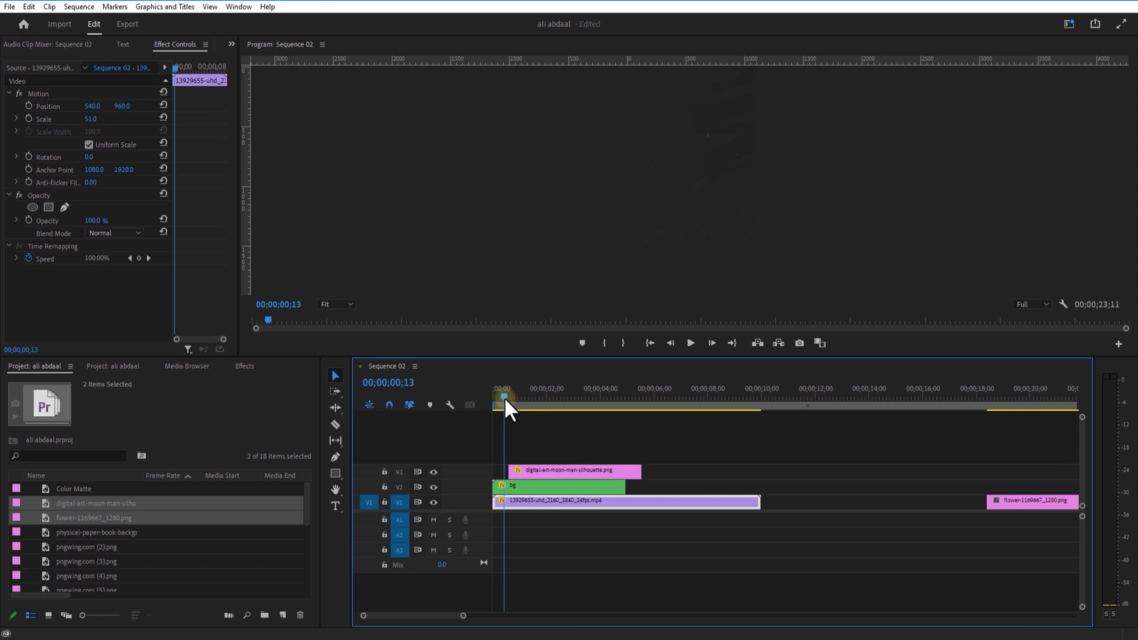
left_click_drag(505, 401, 520, 403)
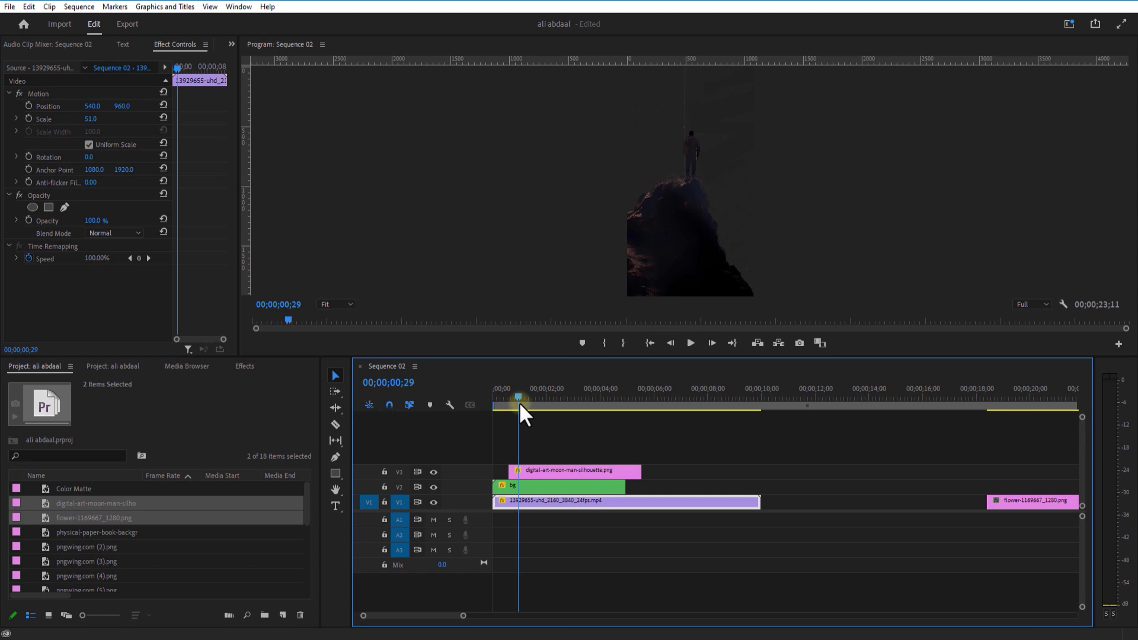
Move the sunflower image earlier, onto V2 in the empty area after the video clip, and raise the silhouette to V4.
left_click_drag(1032, 503, 832, 511)
mouse_move(562, 469)
left_mouse_down()
mouse_move(551, 475)
mouse_move(562, 459)
left_mouse_up()
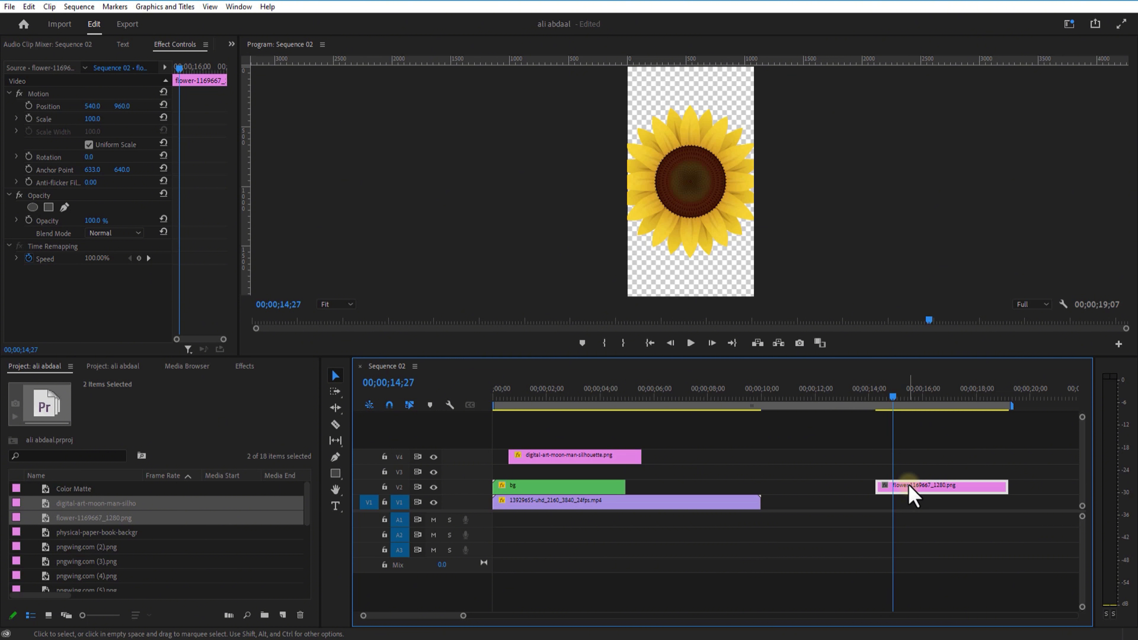
Place the Paper Crumple Effect Green Screen clip on V3 above the sunflower and scale it to 101.
scroll(67, 486, "down", 4)
left_click(94, 561)
left_click_drag(93, 565, 897, 489)
left_click(912, 472)
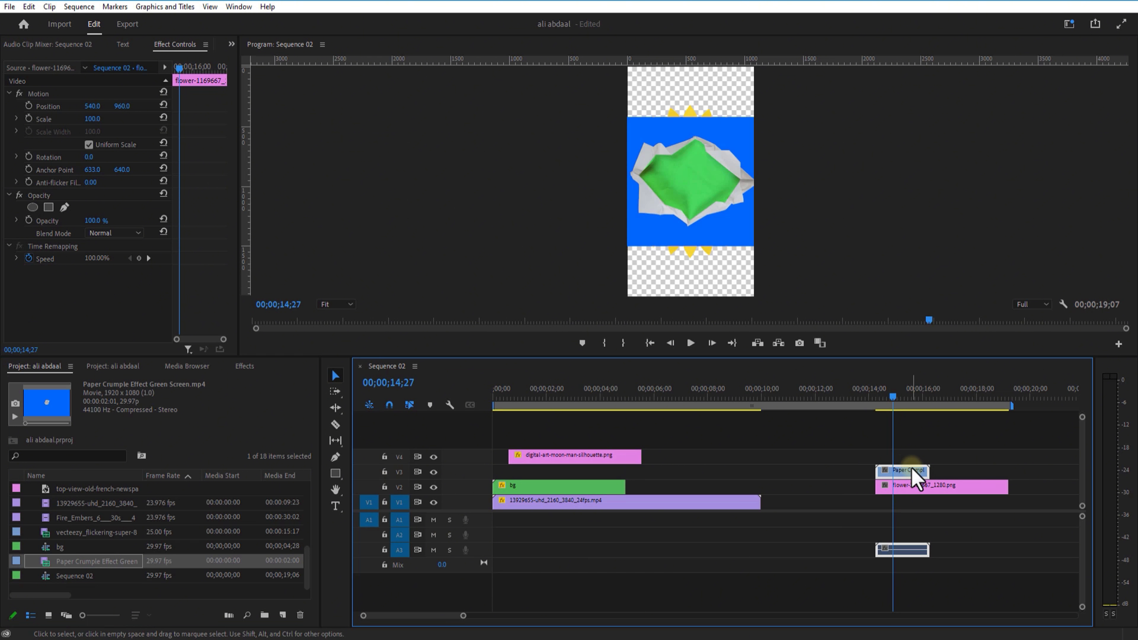
left_click(910, 489)
left_click(902, 471)
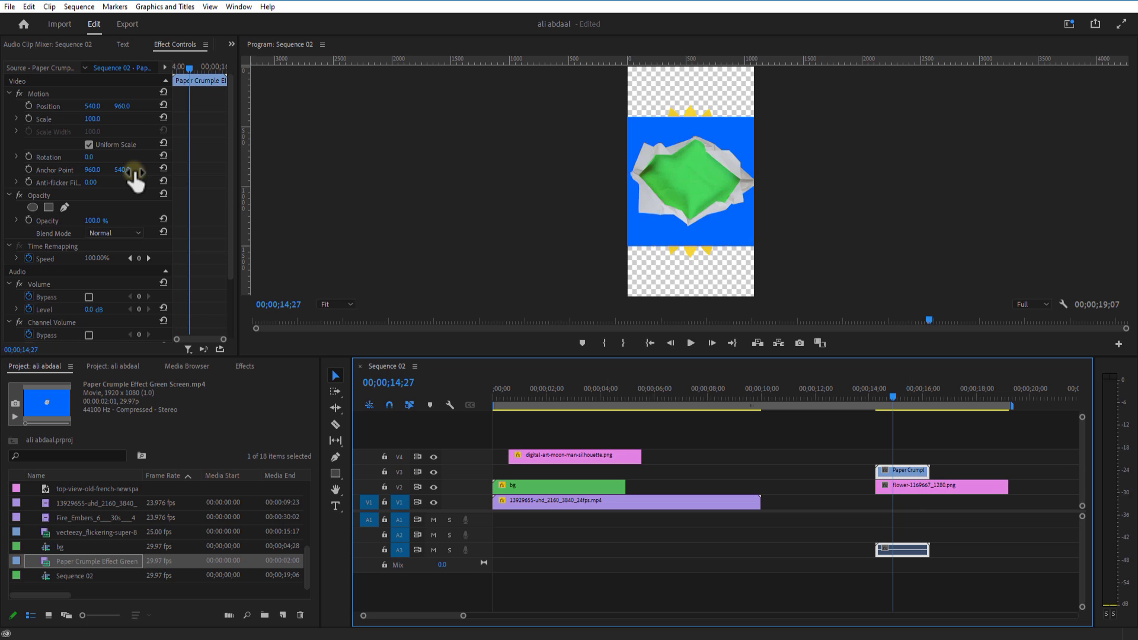
left_click_drag(96, 121, 125, 128)
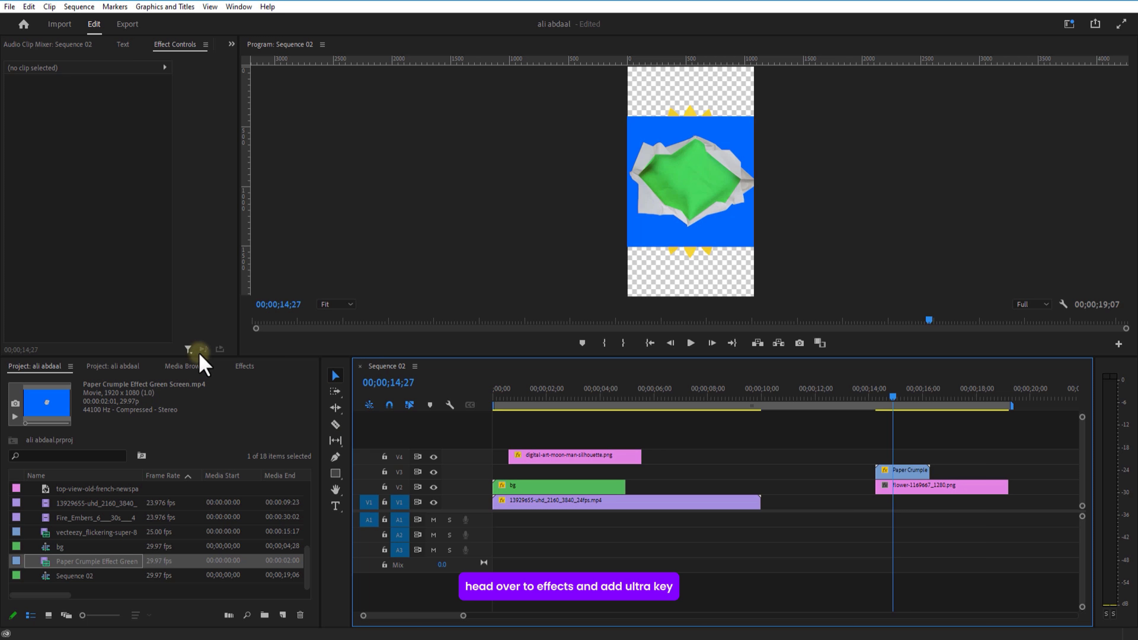
Apply Ultra Key to the Paper Crumple clip and sample the blue background as the key color.
left_click(244, 366)
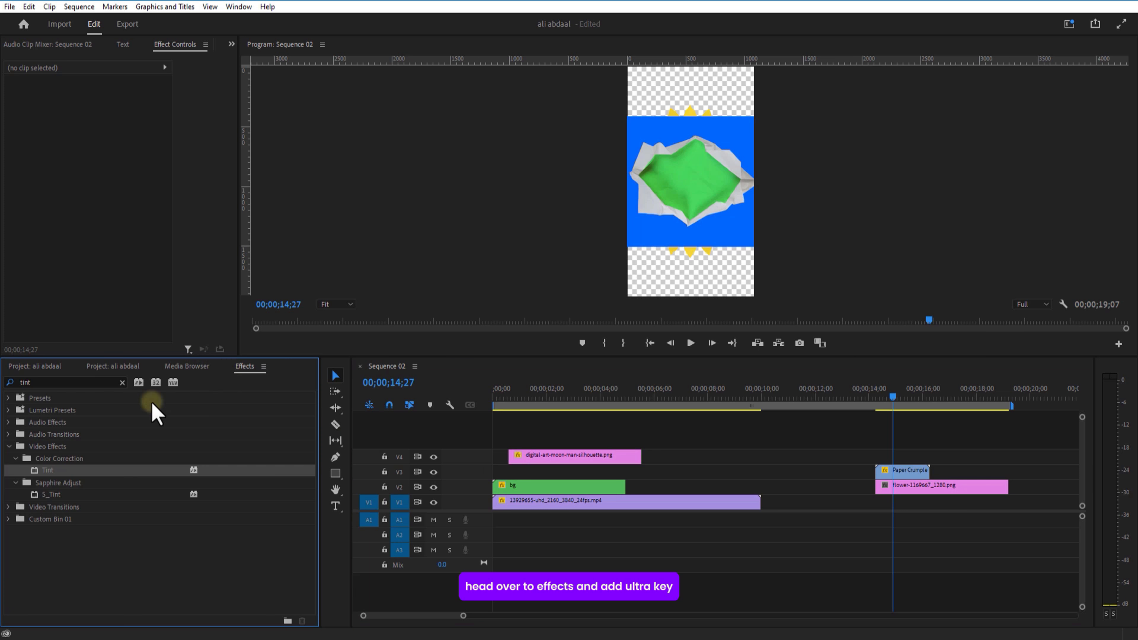
left_click(66, 382)
type("ultra")
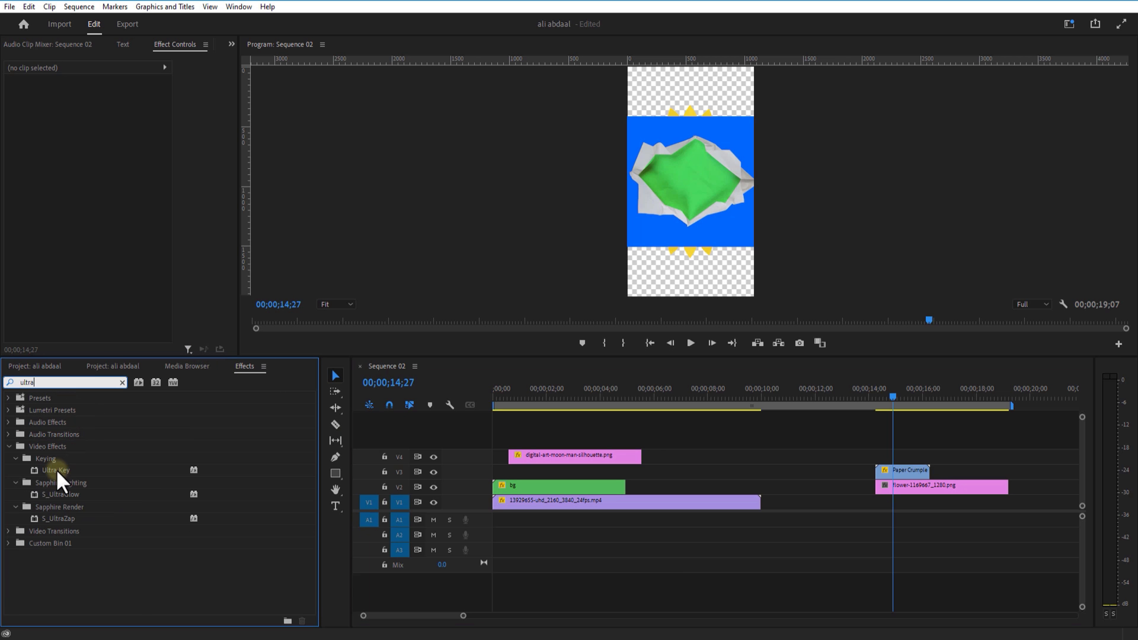
left_click_drag(58, 471, 891, 471)
left_click(106, 321)
left_click(677, 131)
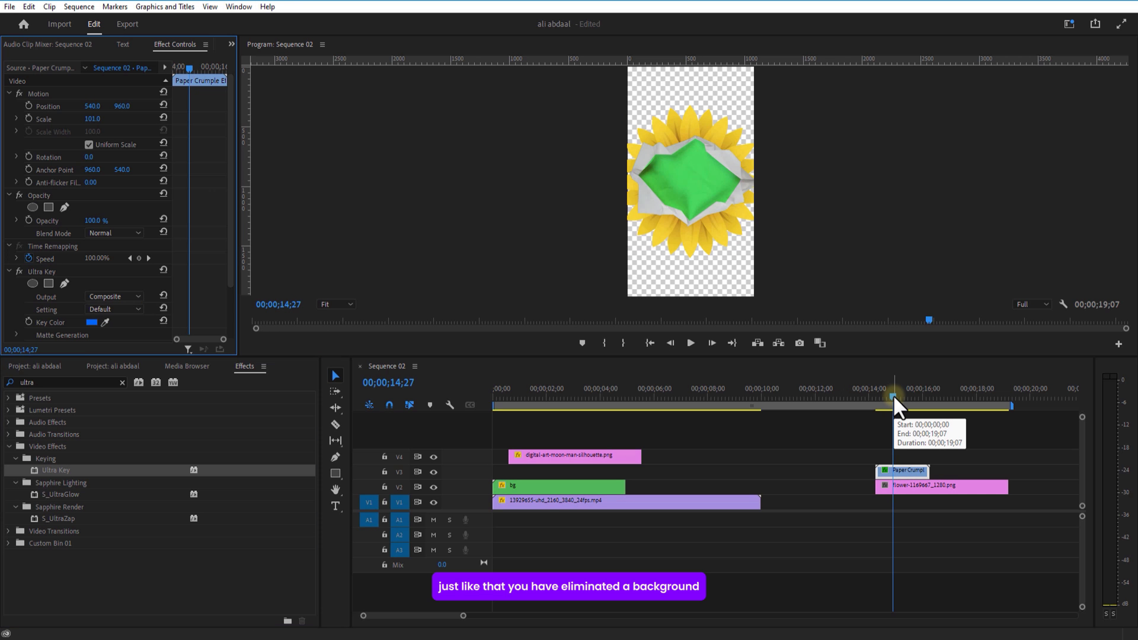
Apply Track Matte Key to the sunflower image and set its matte to Video 3.
left_click(903, 397)
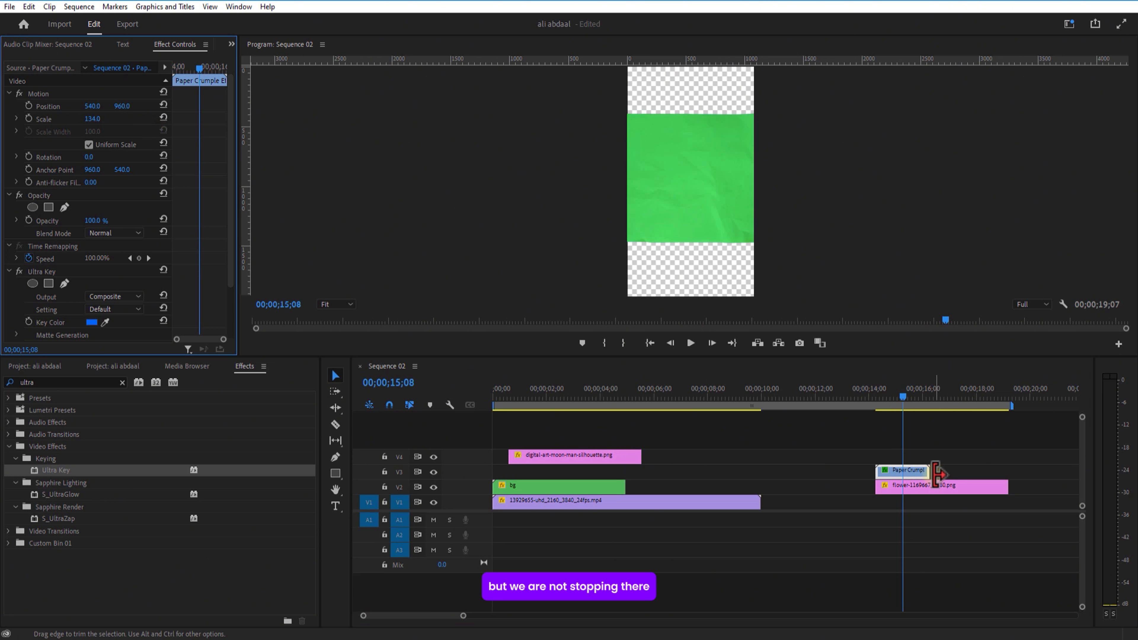
left_click(902, 473)
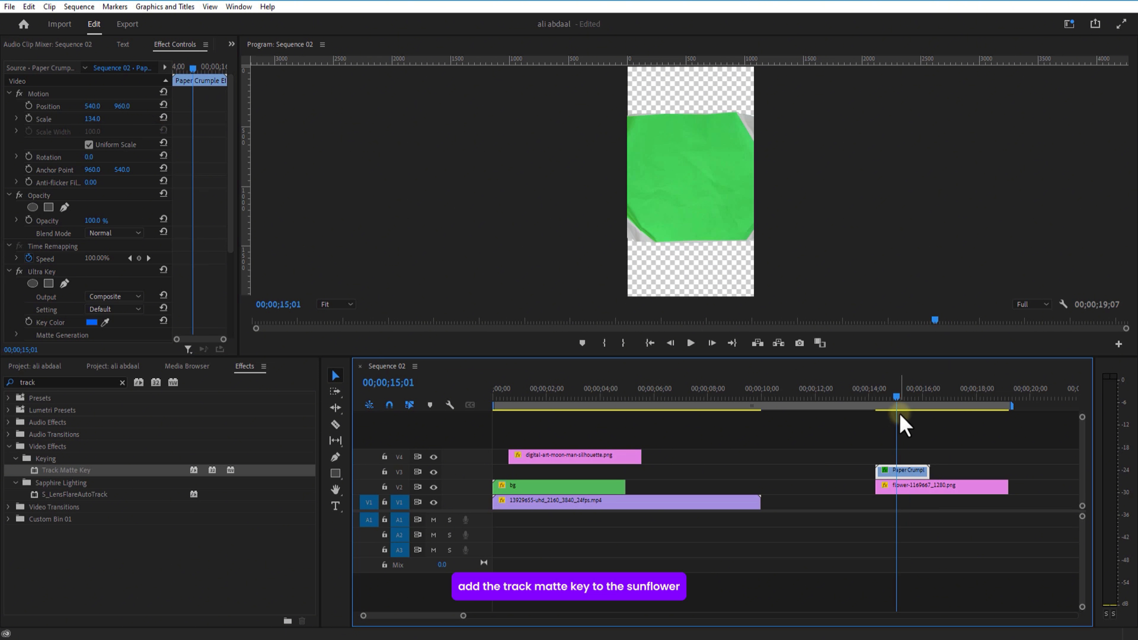
left_click_drag(105, 478, 953, 489)
left_click(110, 297)
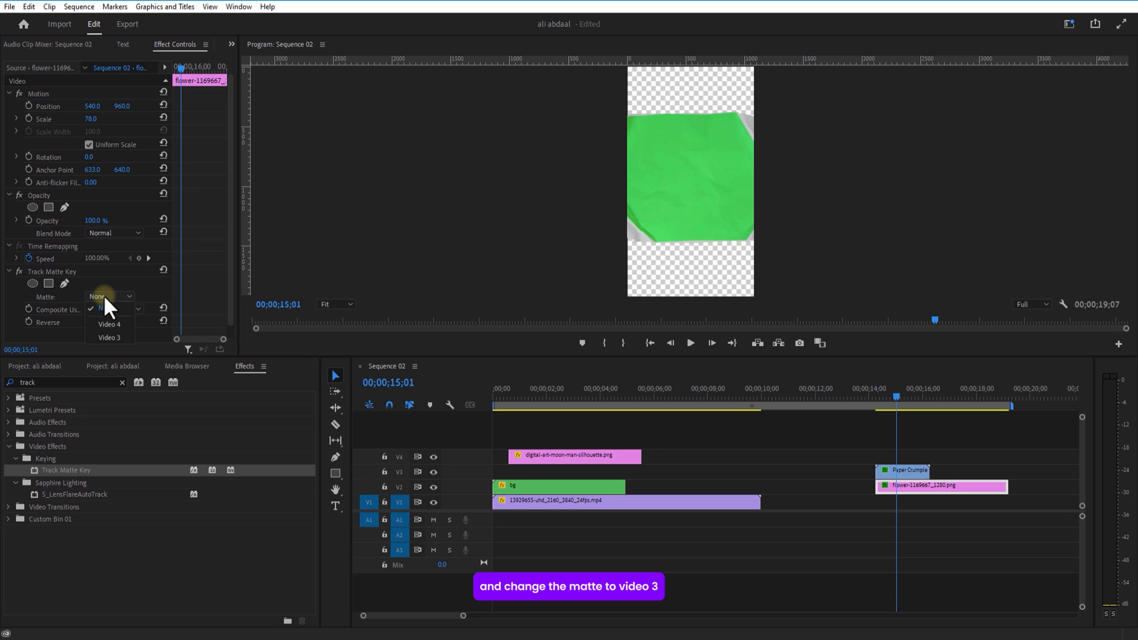
left_click(109, 337)
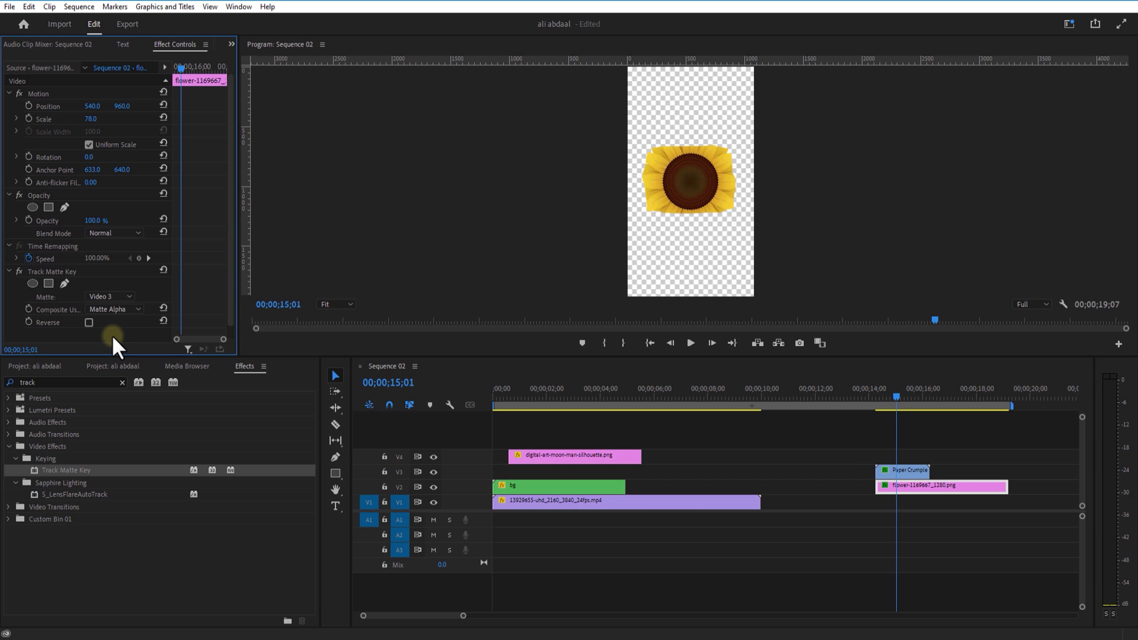
Scale the Paper Crumple clip up to 235 so the matte uncovers the whole sunflower.
left_click(891, 398)
left_click(894, 400)
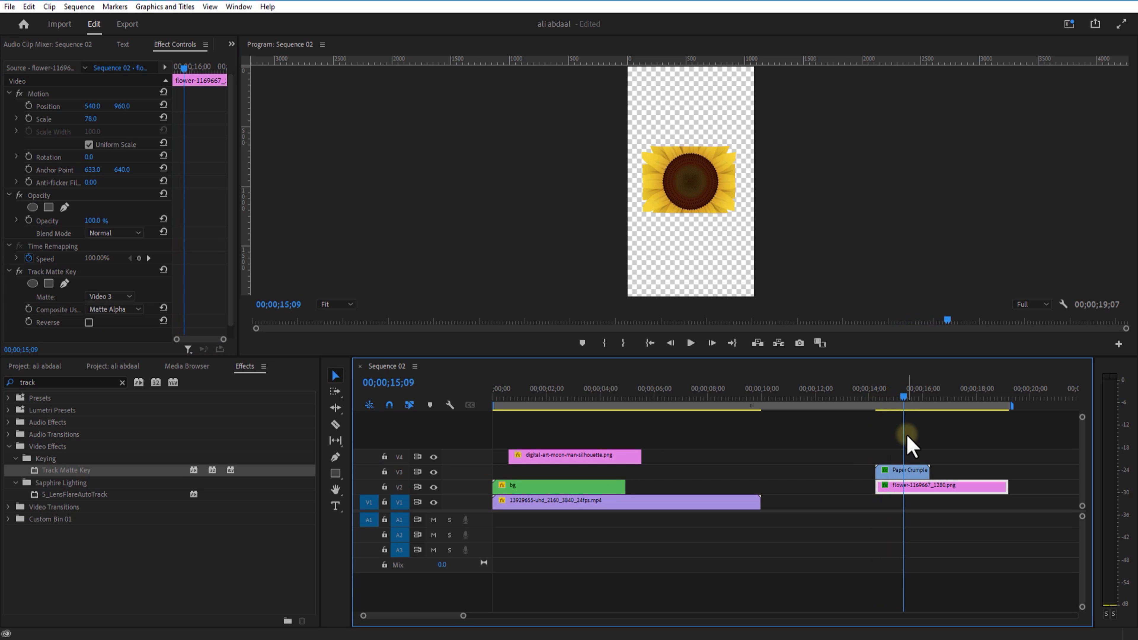
left_click(902, 471)
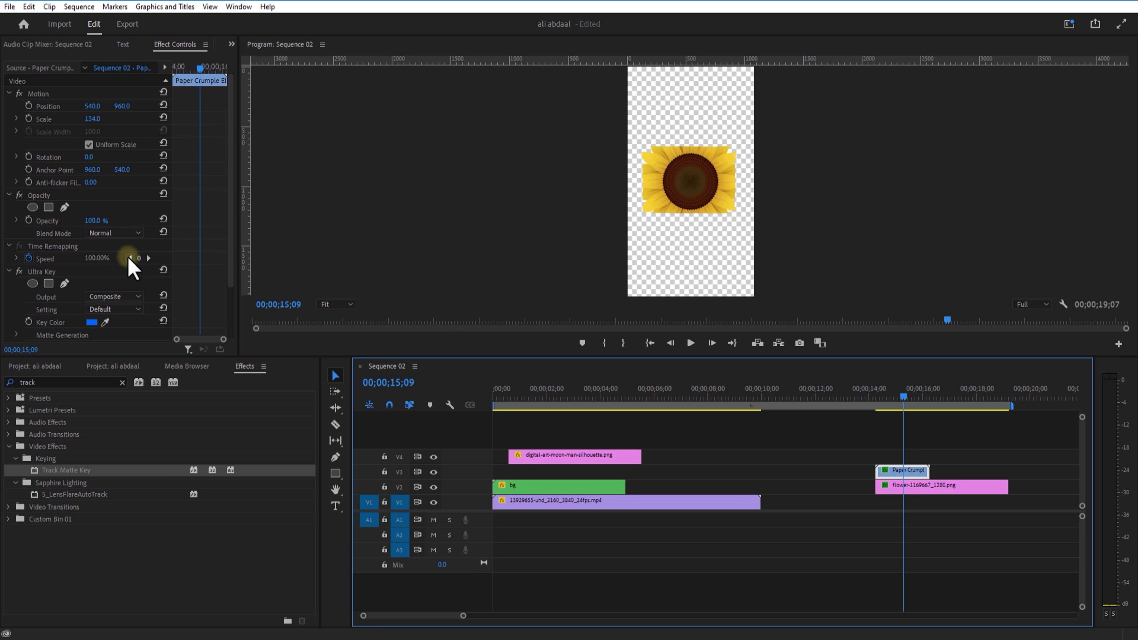
left_click_drag(108, 116, 118, 118)
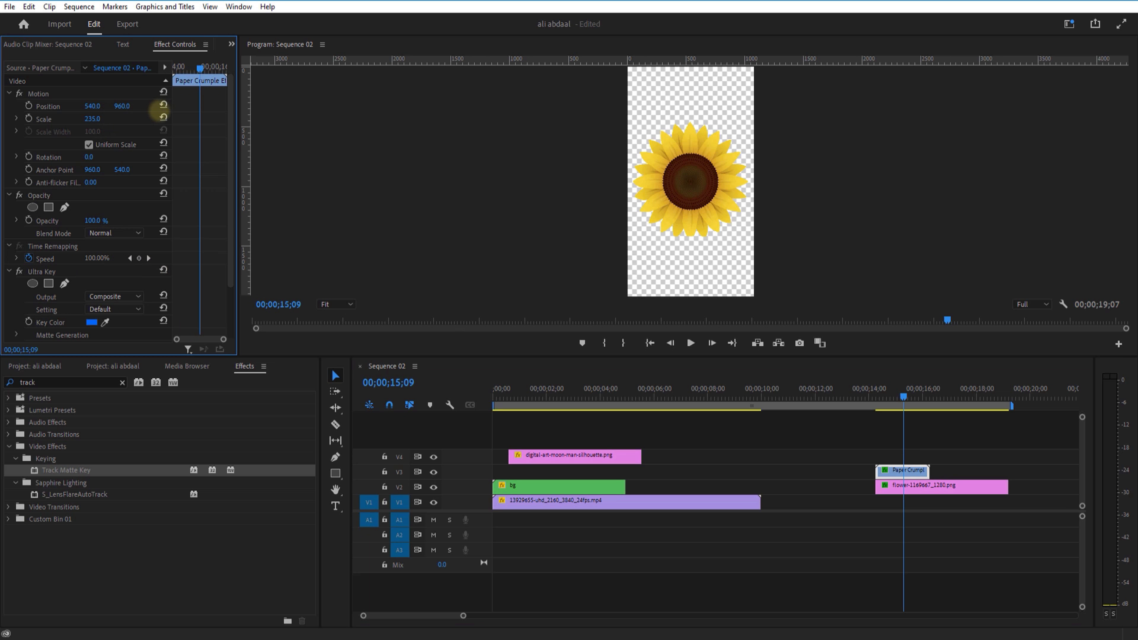
Nest the Paper Crumple and sunflower clips together as a sequence named flower.
left_click(920, 397)
left_click_drag(891, 459, 913, 482)
right_click(902, 471)
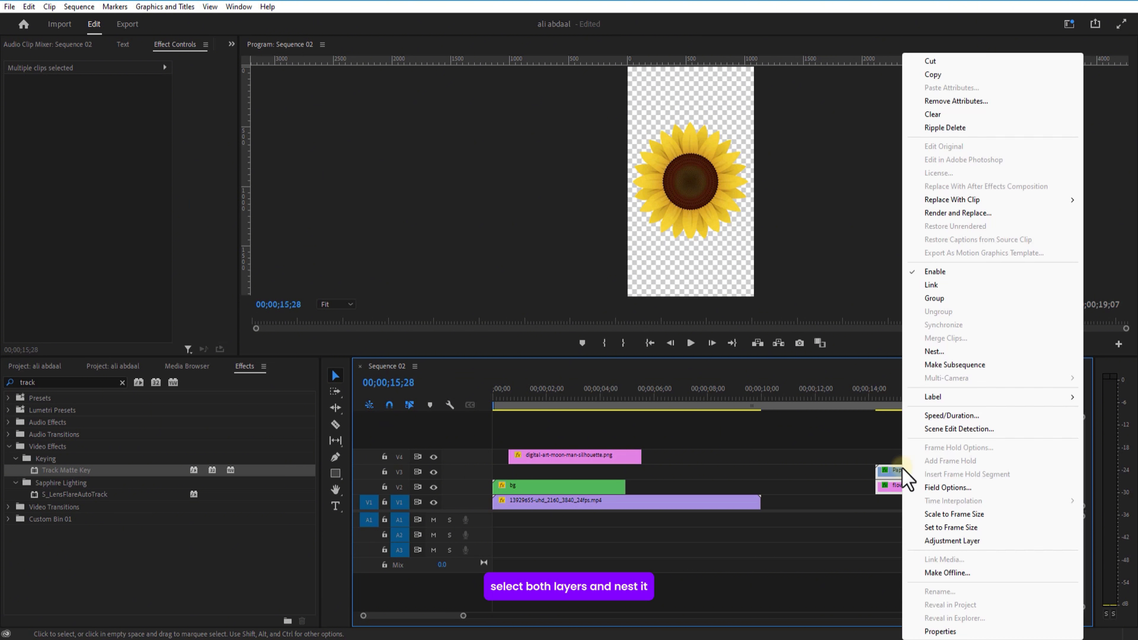
left_click(877, 399)
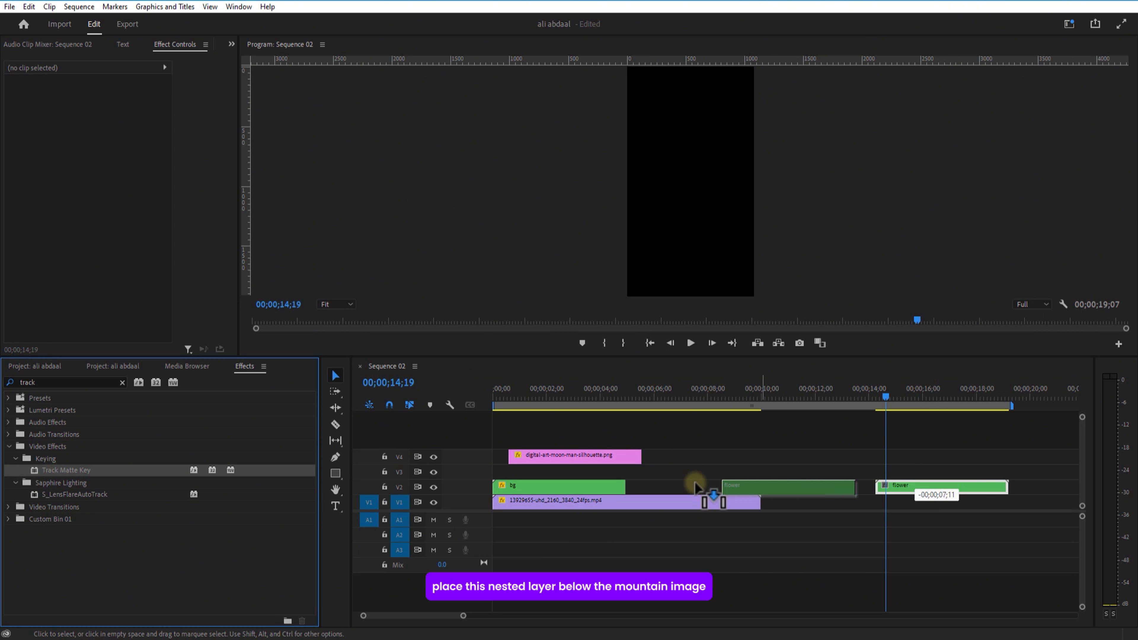
Place the flower nest on V3 beneath the silhouette image, starting at 00;00;00;27.
left_click_drag(712, 490, 546, 478)
left_click(508, 396)
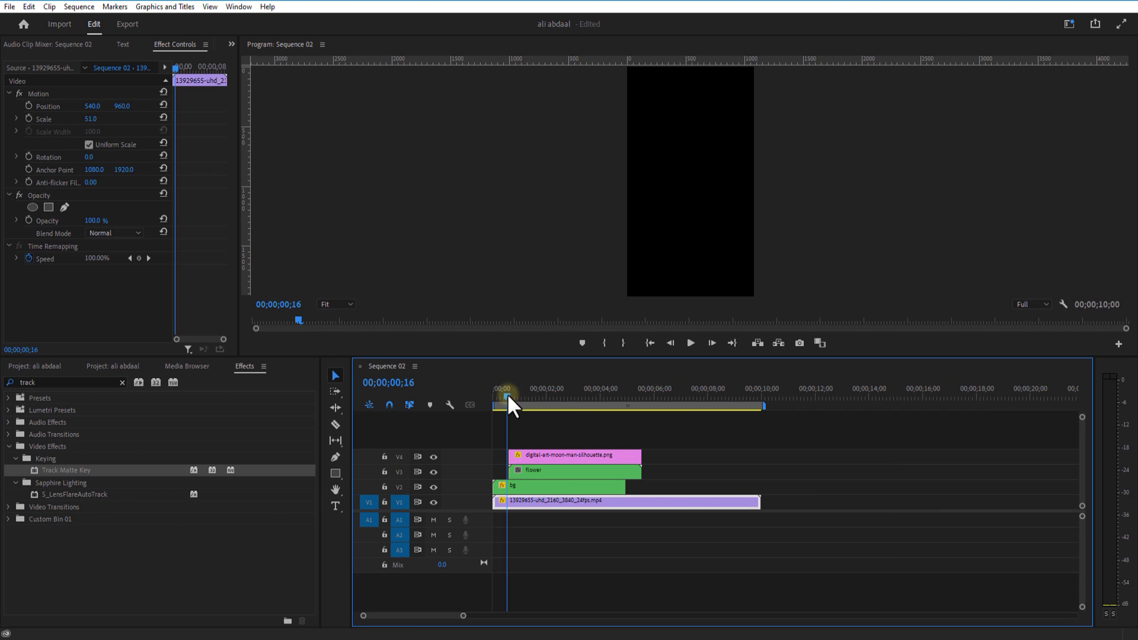
left_click_drag(508, 398, 517, 410)
left_click_drag(531, 472, 540, 472)
Position the flower nest at 436, 1118 and scale it to 80 so it sits behind the mountain.
left_click_drag(518, 398, 545, 398)
left_click_drag(117, 108, 206, 108)
mouse_move(91, 107)
left_mouse_down()
mouse_move(23, 105)
mouse_move(156, 104)
mouse_move(57, 113)
mouse_move(91, 114)
left_mouse_up()
key("Return")
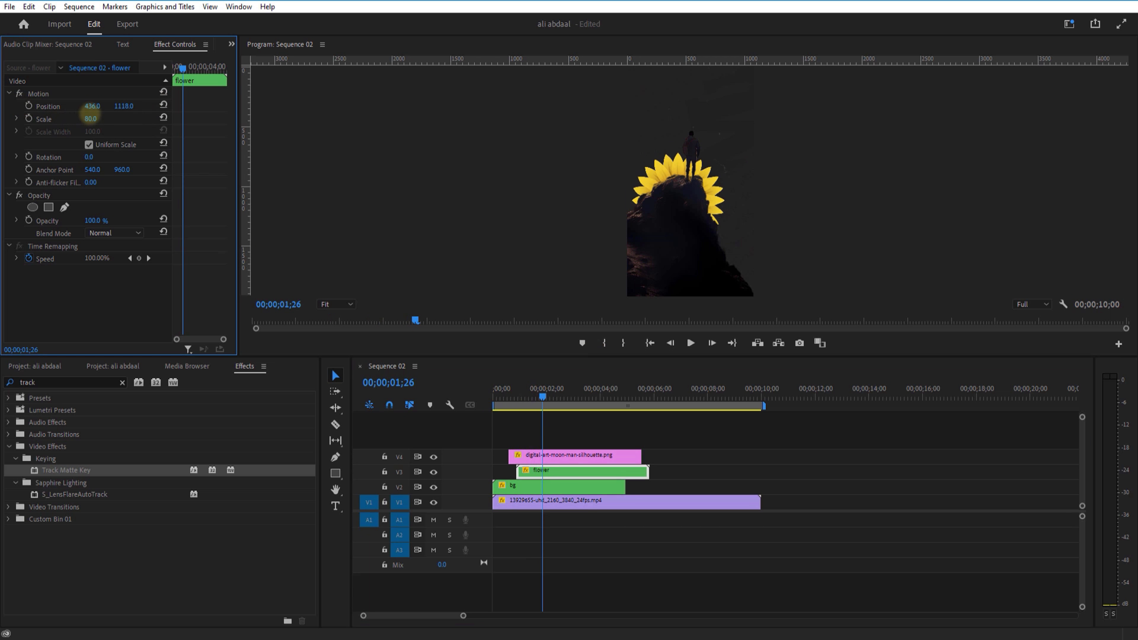
Inside the flower nest, keyframe the sunflower image's rotation from 0 at the start to 290° at 00;00;02;18, and preview the spin in Sequence 02.
double_click(550, 472)
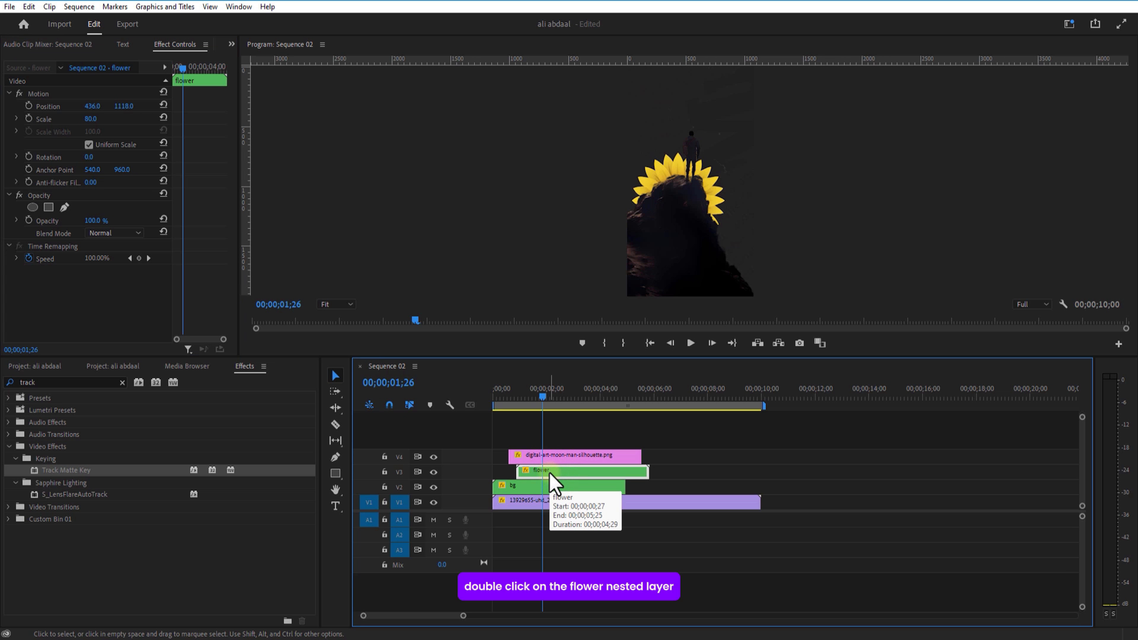
double_click(550, 475)
left_click(553, 484)
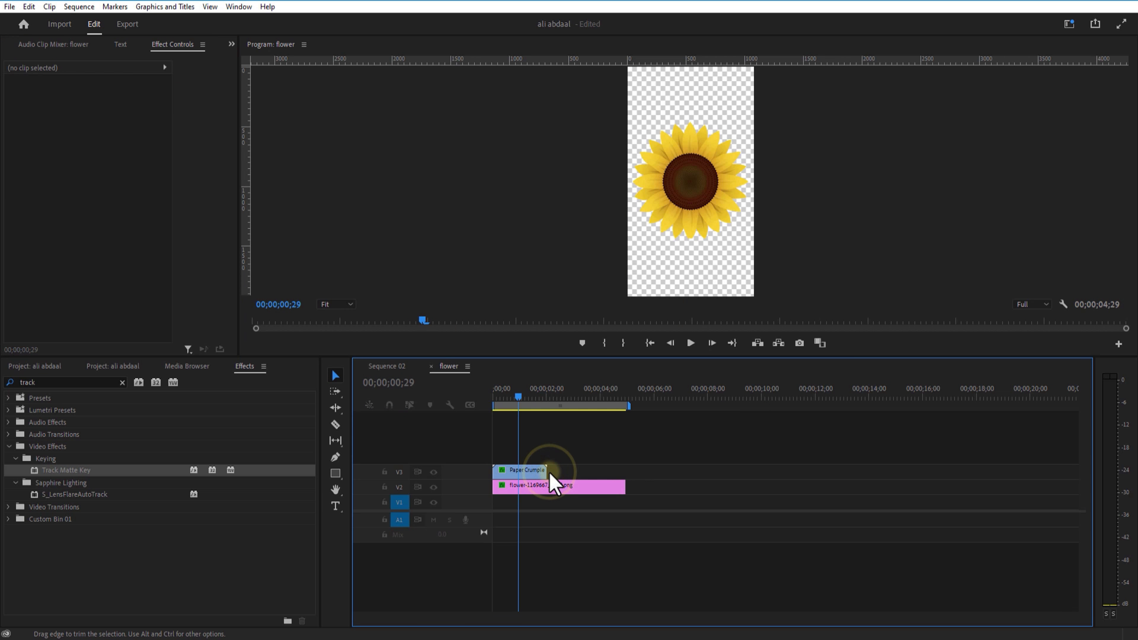
key("Home")
left_click(29, 157)
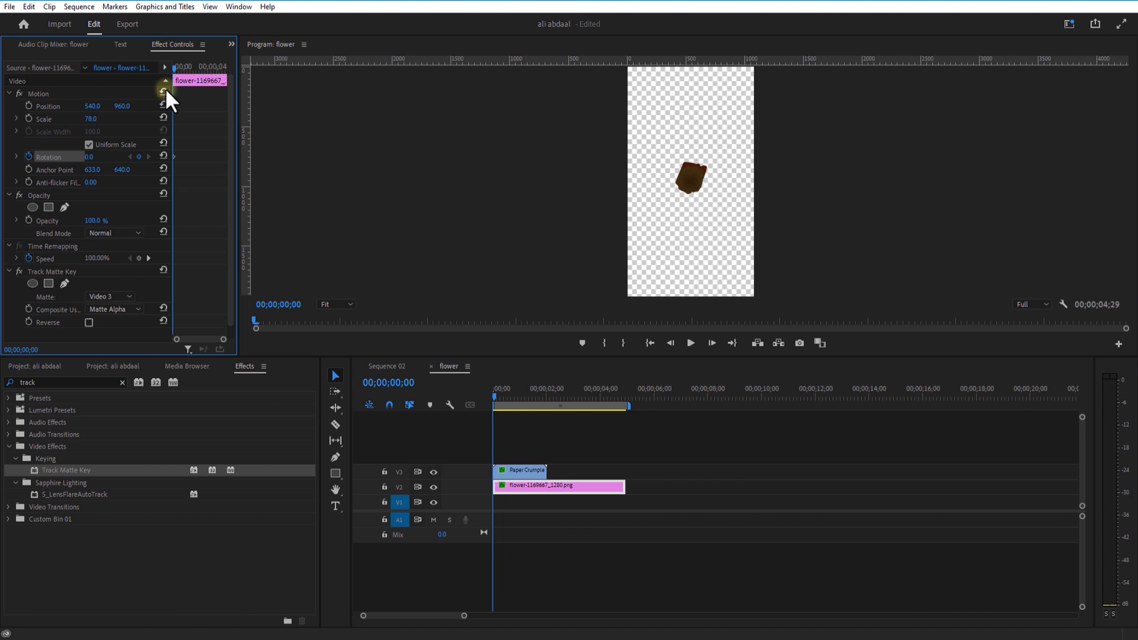
left_click_drag(177, 84, 202, 83)
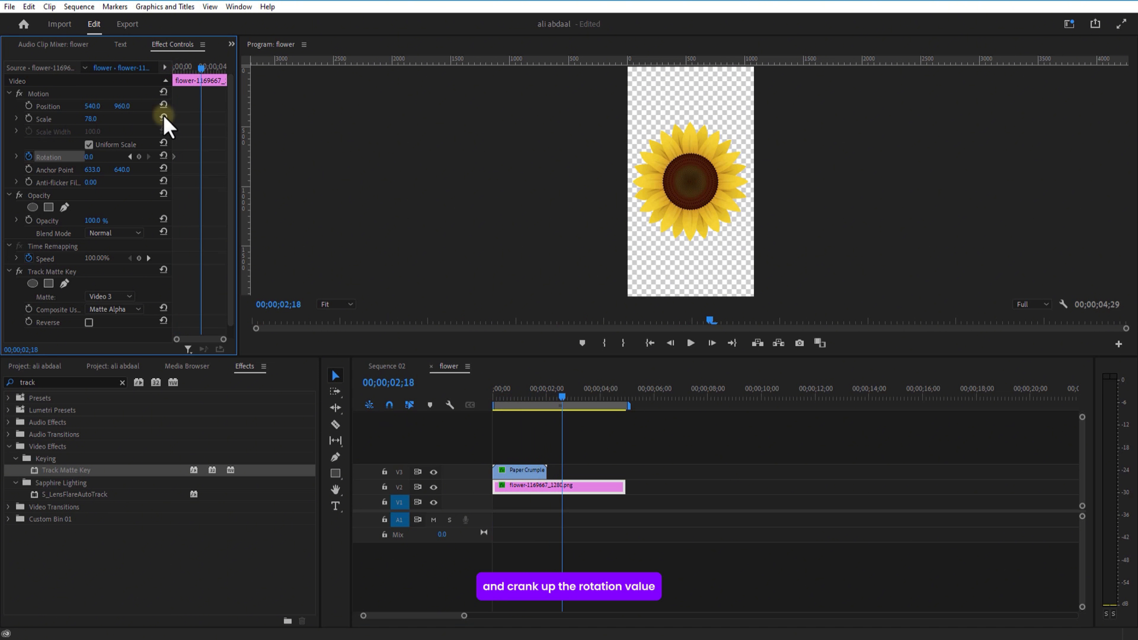
left_click_drag(90, 159, 275, 160)
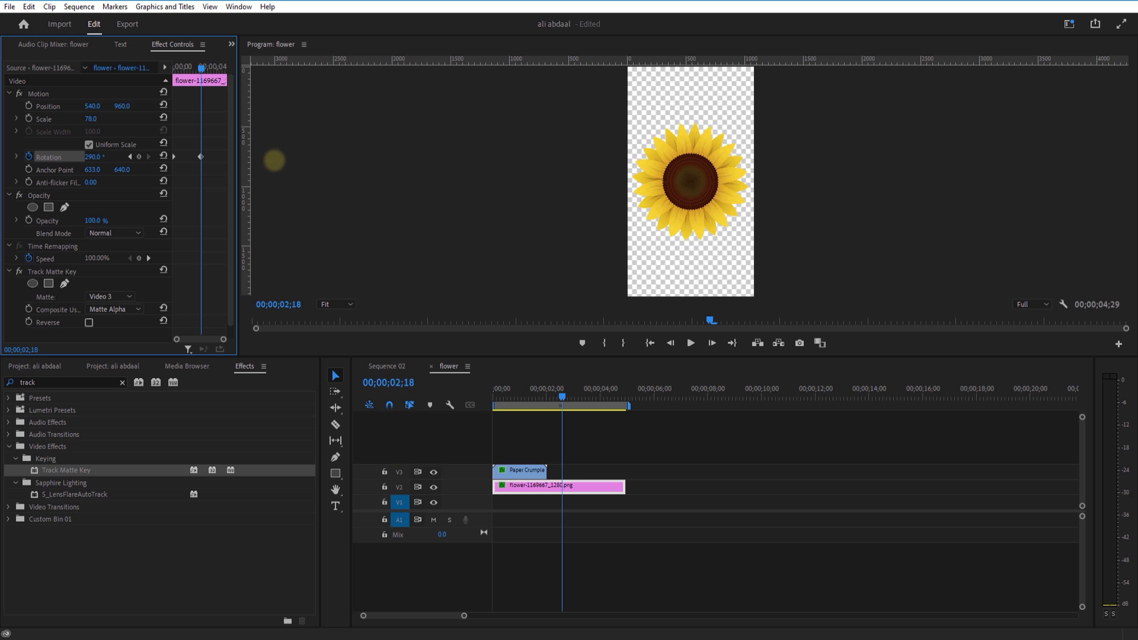
left_click(386, 366)
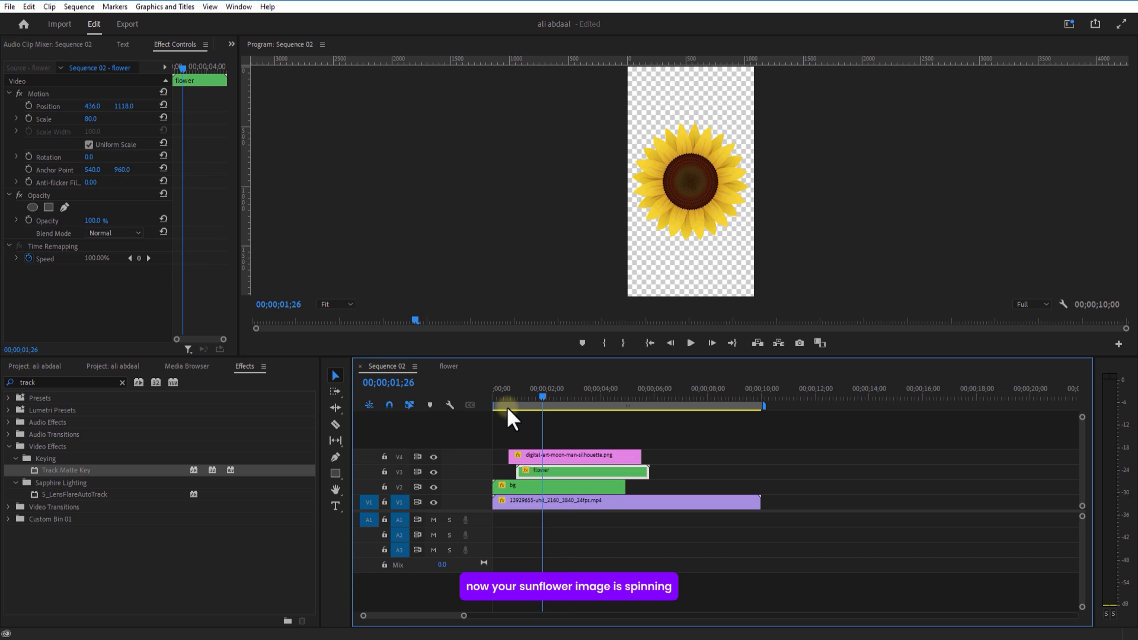
mouse_move(547, 397)
left_mouse_down()
mouse_move(530, 401)
mouse_move(557, 403)
left_mouse_up()
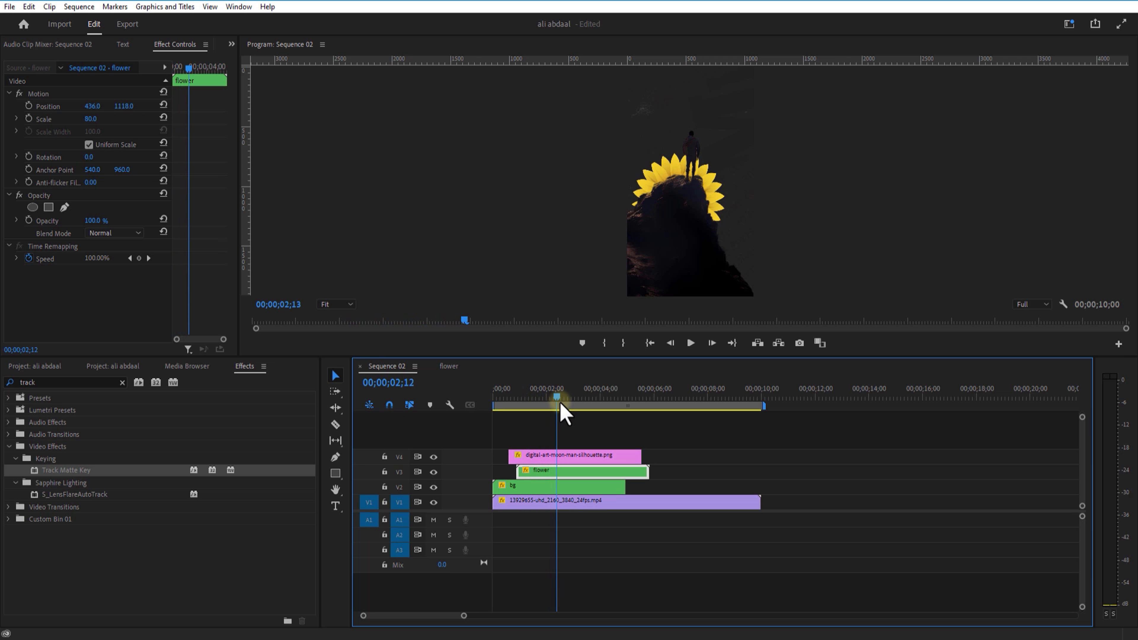
Apply the VR Glow effect to the sunflower image inside the flower nest and return to Sequence 02.
double_click(577, 477)
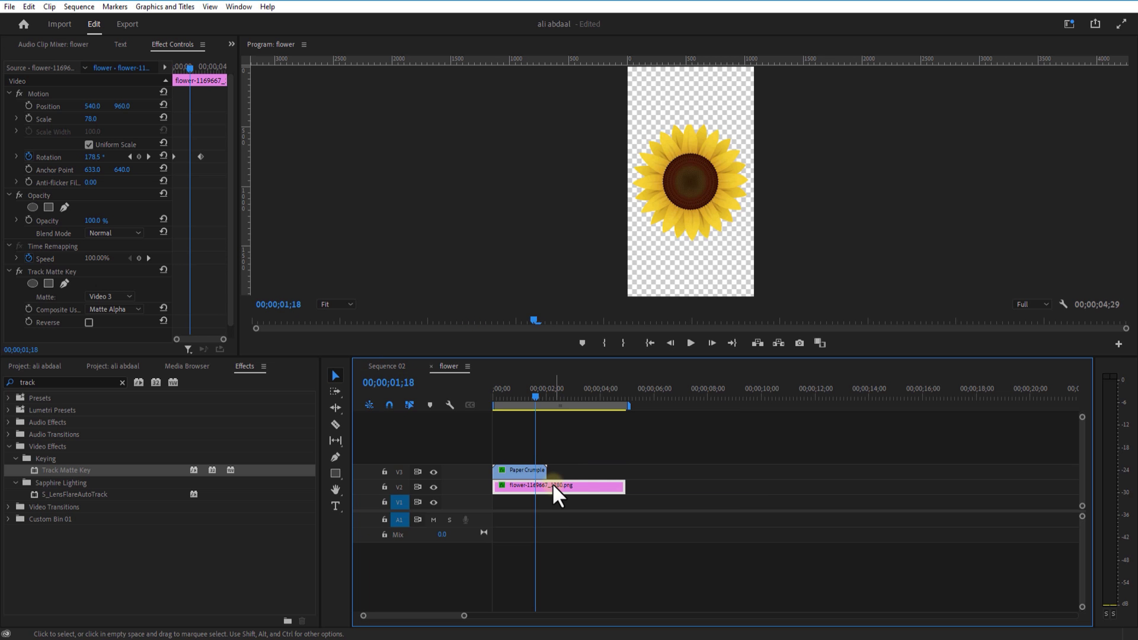
double_click(71, 383)
type("g")
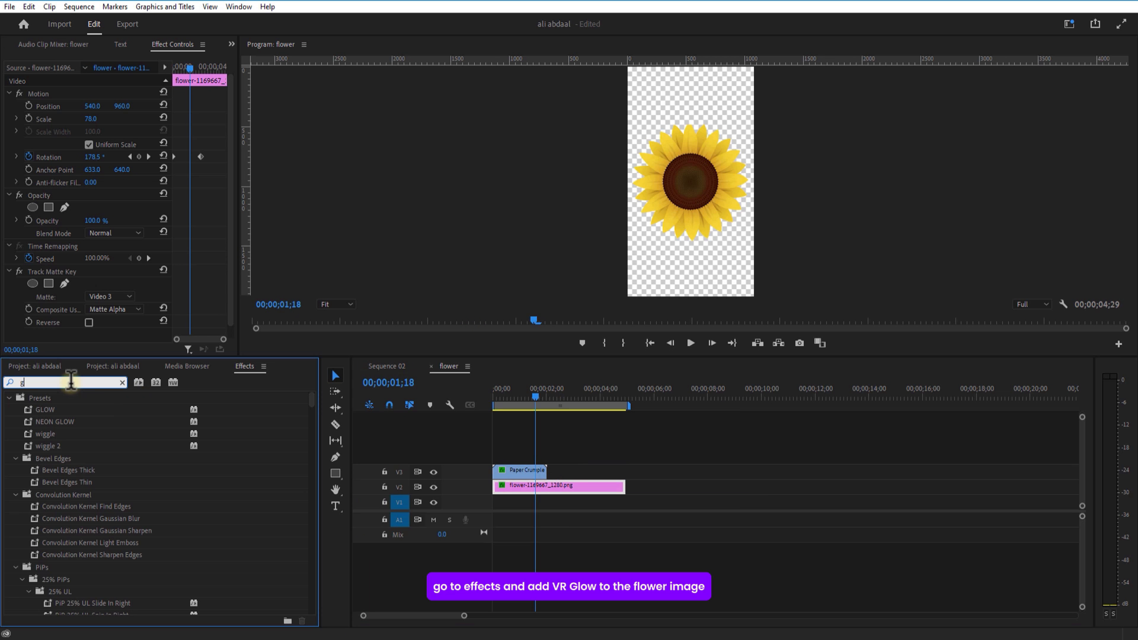
type("low")
left_click(57, 496)
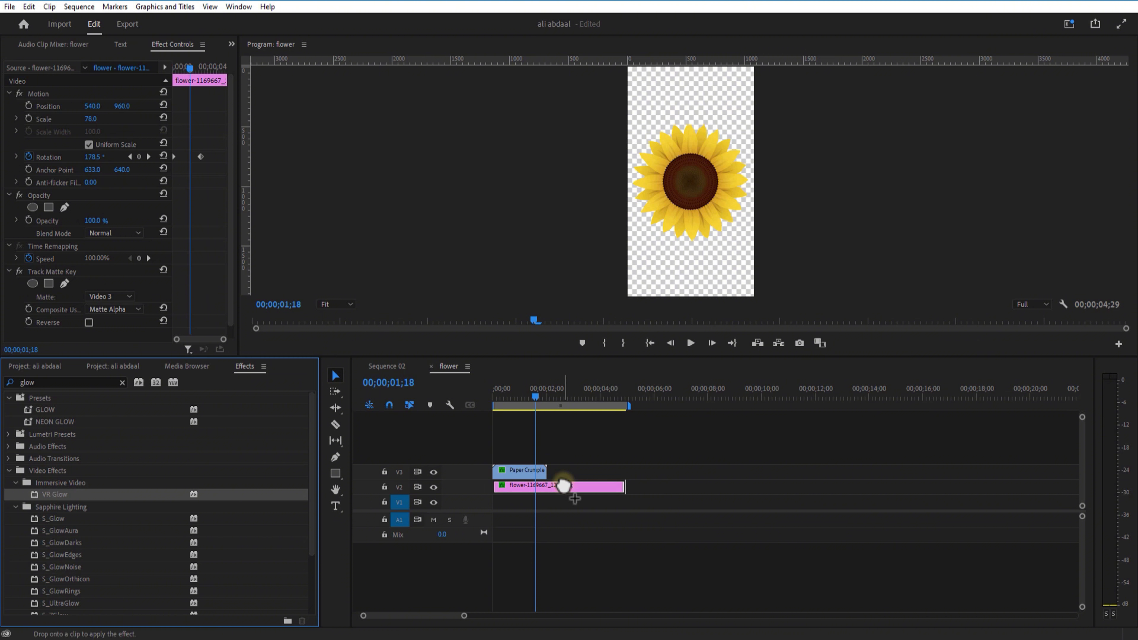
left_click_drag(564, 485, 564, 486)
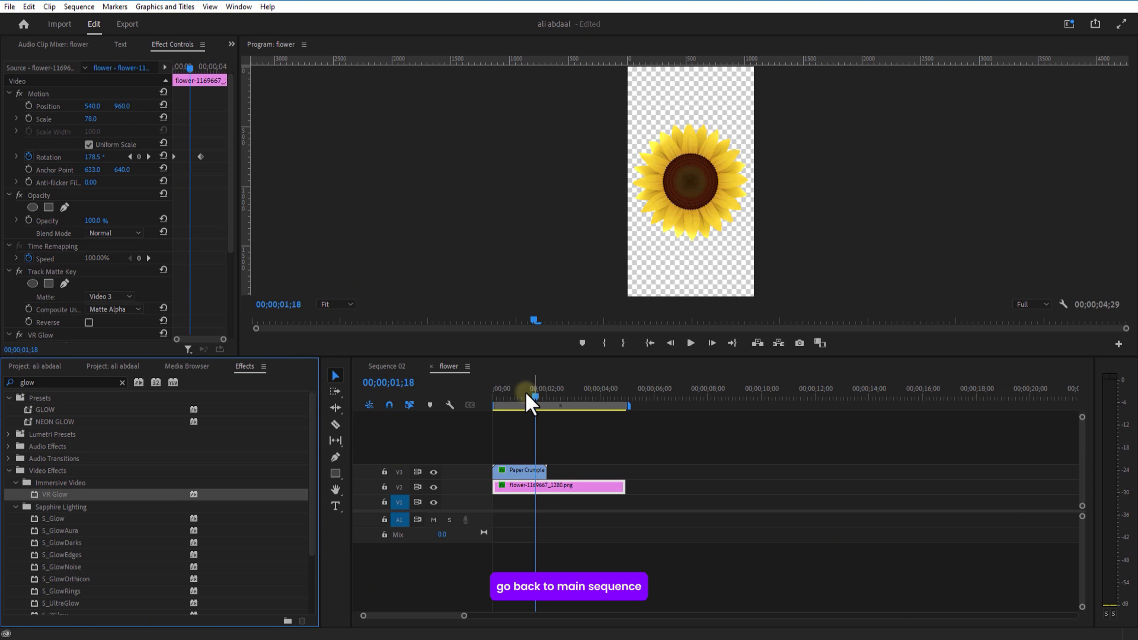
left_click(395, 366)
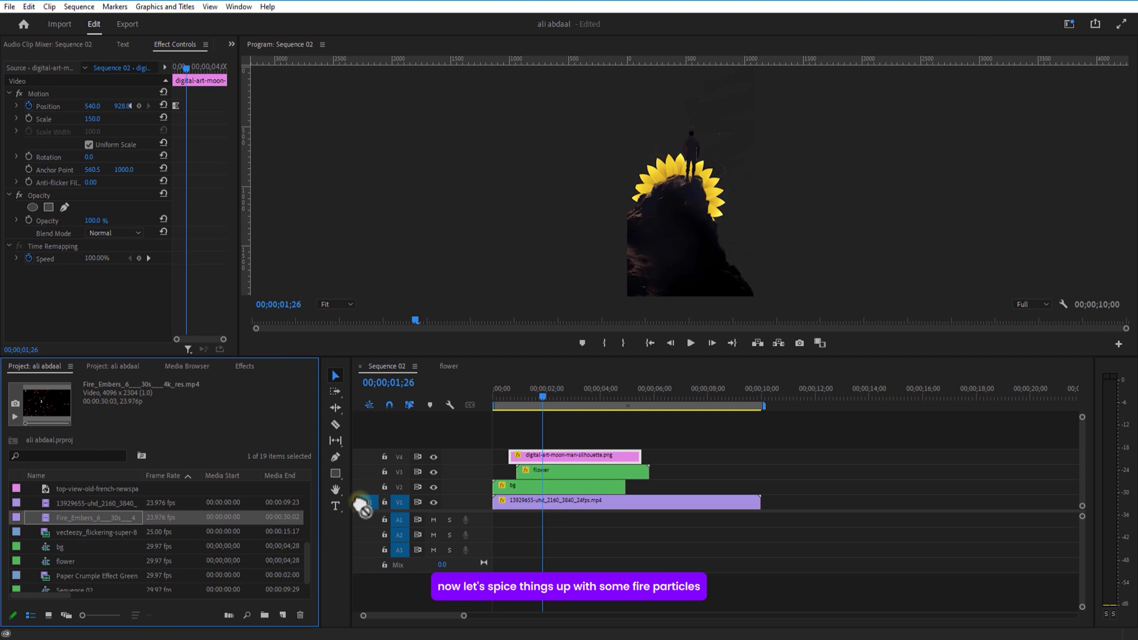
Place the Fire_Embers video on V3 below the flower nest, starting together with the silhouette image.
left_click_drag(362, 505, 708, 476)
mouse_move(553, 442)
left_mouse_down()
mouse_move(575, 477)
mouse_move(572, 434)
left_mouse_up()
left_click_drag(757, 480, 562, 482)
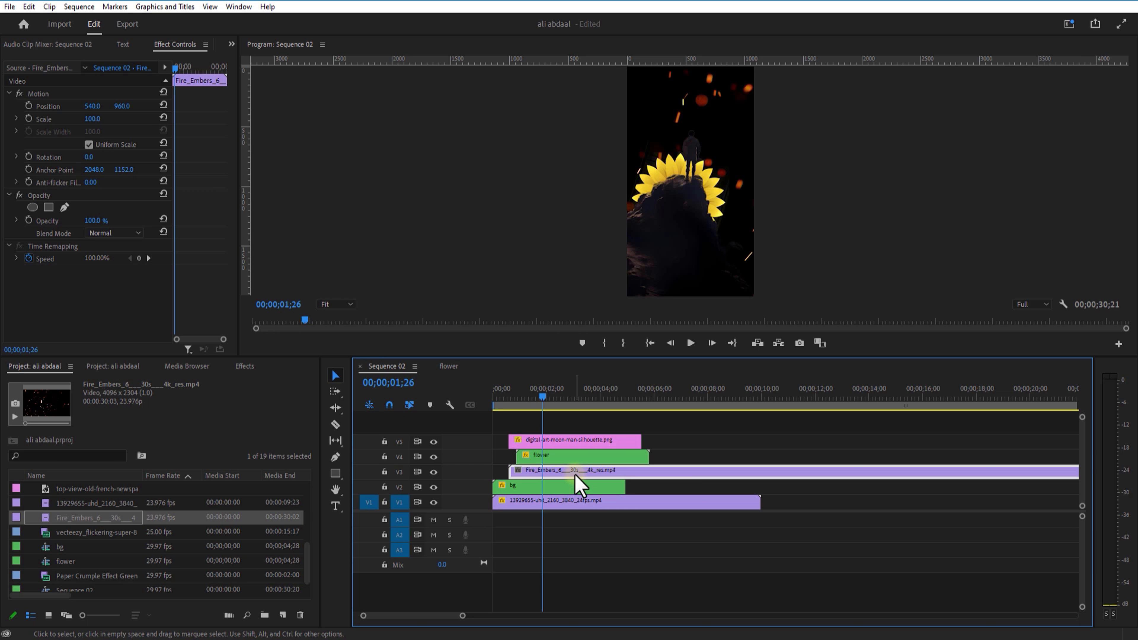
Set the Fire_Embers clip's blend mode to Screen and lower its opacity to about 67%.
left_click(102, 233)
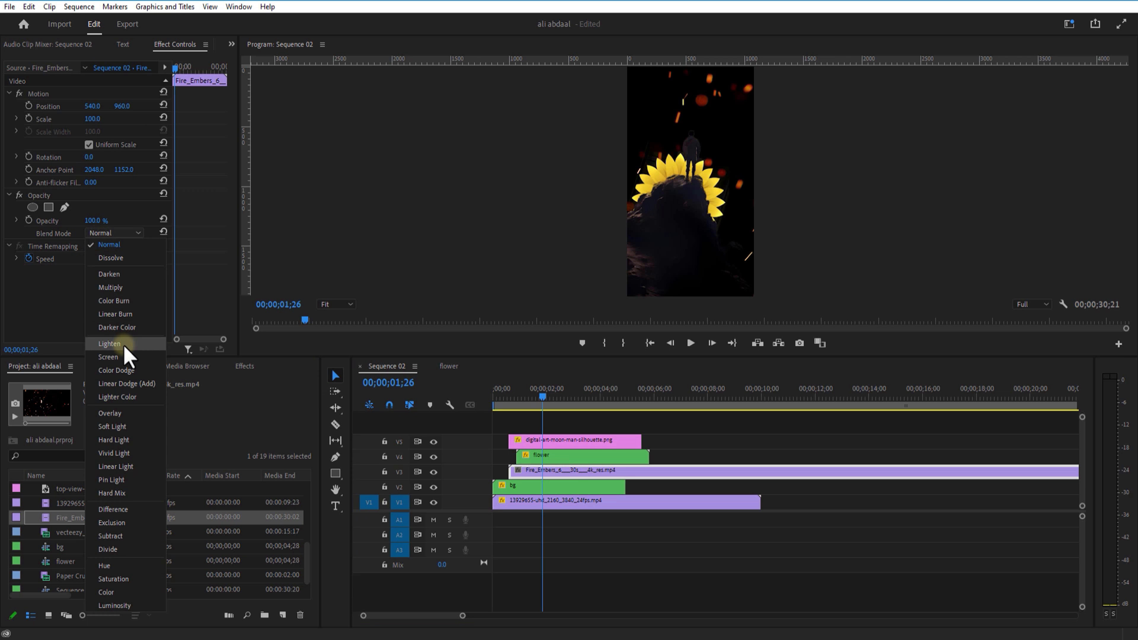
left_click(125, 357)
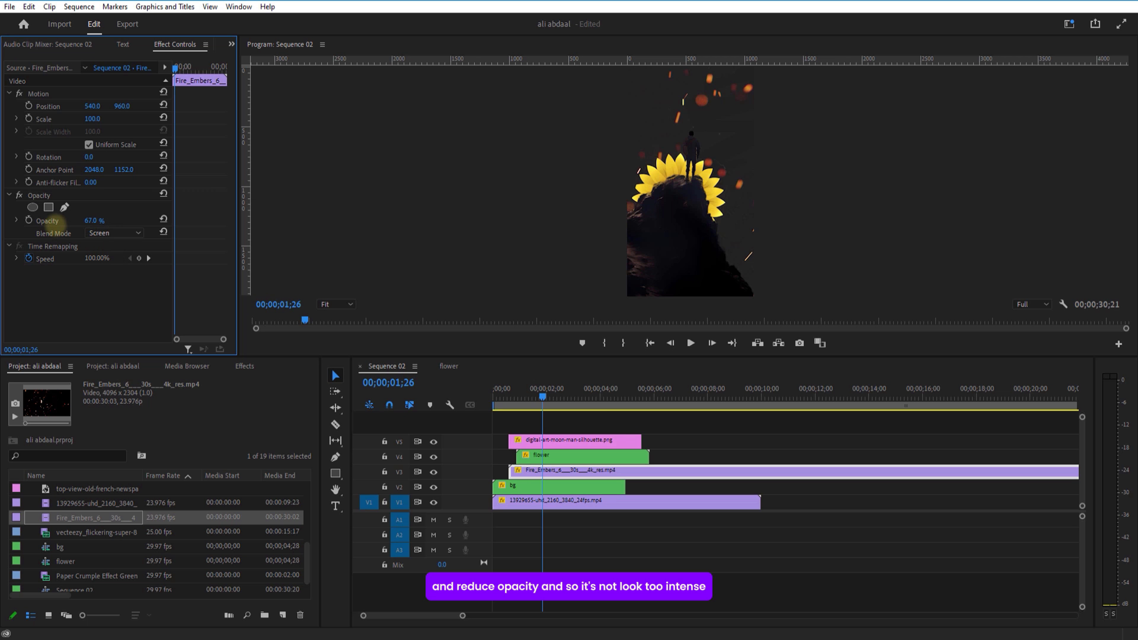
left_click_drag(60, 228, 64, 226)
Cut the silhouette, flower and Fire_Embers clips at the end of the bg clip and remove the excess parts.
left_click(625, 398)
left_click(335, 424)
key("=")
key("=")
key("=")
key("=")
left_click(786, 442)
left_click(786, 457)
left_click(786, 471)
left_click(335, 376)
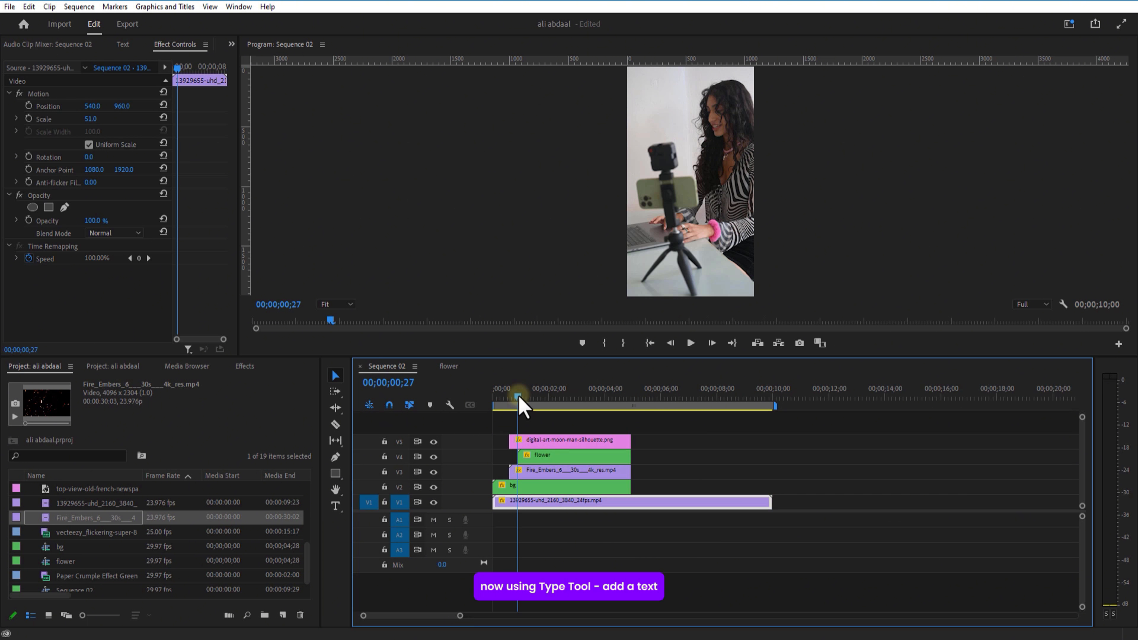
Add the text PRODUCTIVE near the top of the frame in Poppins Bold, with tracking 160 and horizontal position 463.
left_click(510, 397)
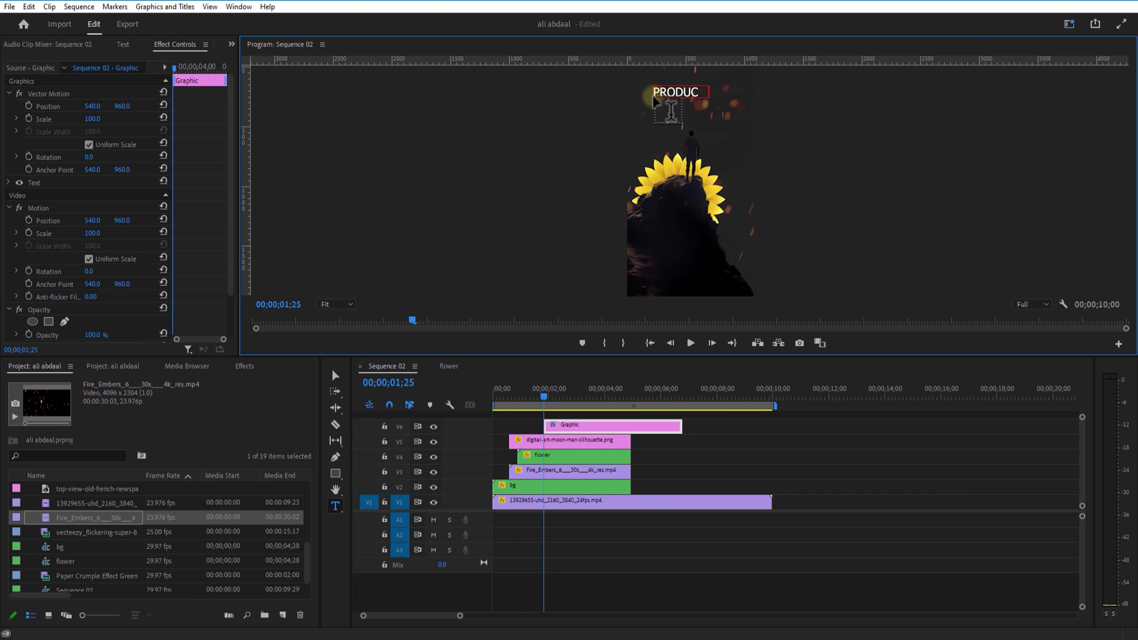
left_click(97, 222)
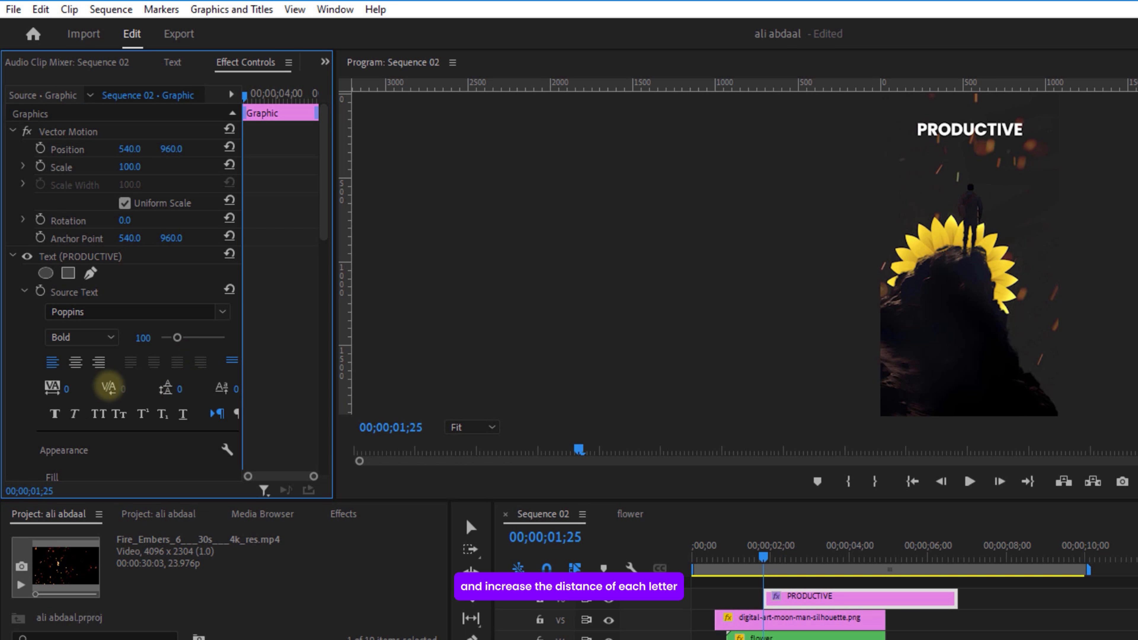
left_click_drag(109, 386, 242, 367)
left_click(785, 595)
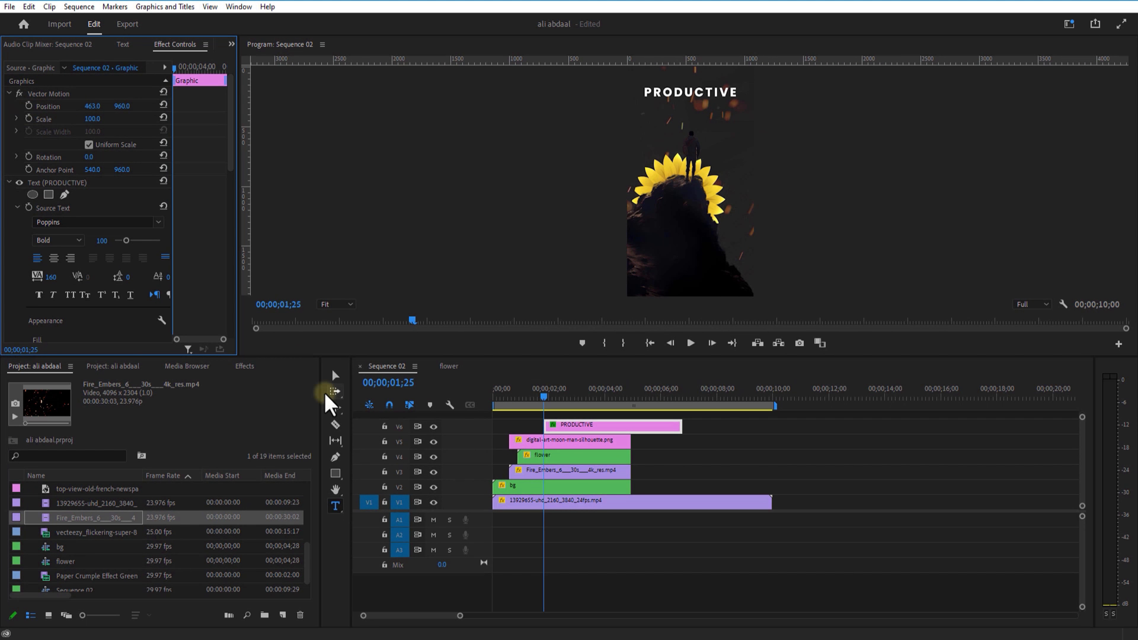
Apply the wiggle 2 preset to the PRODUCTIVE text clip and preview its motion.
left_click(244, 367)
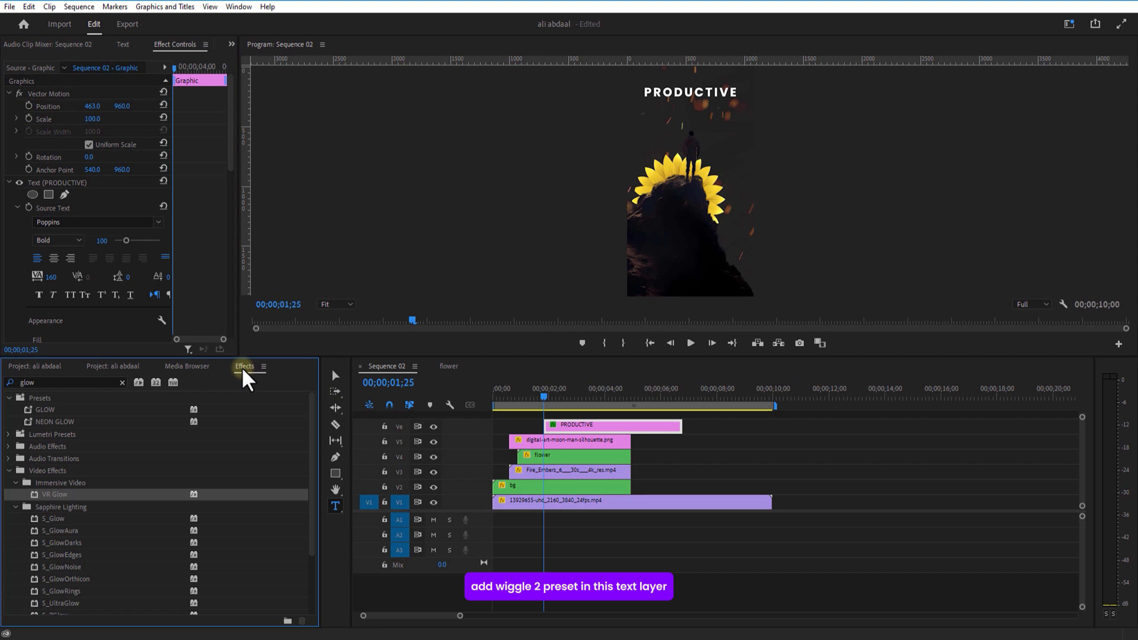
left_click(74, 383)
type("WIG")
left_click(74, 422)
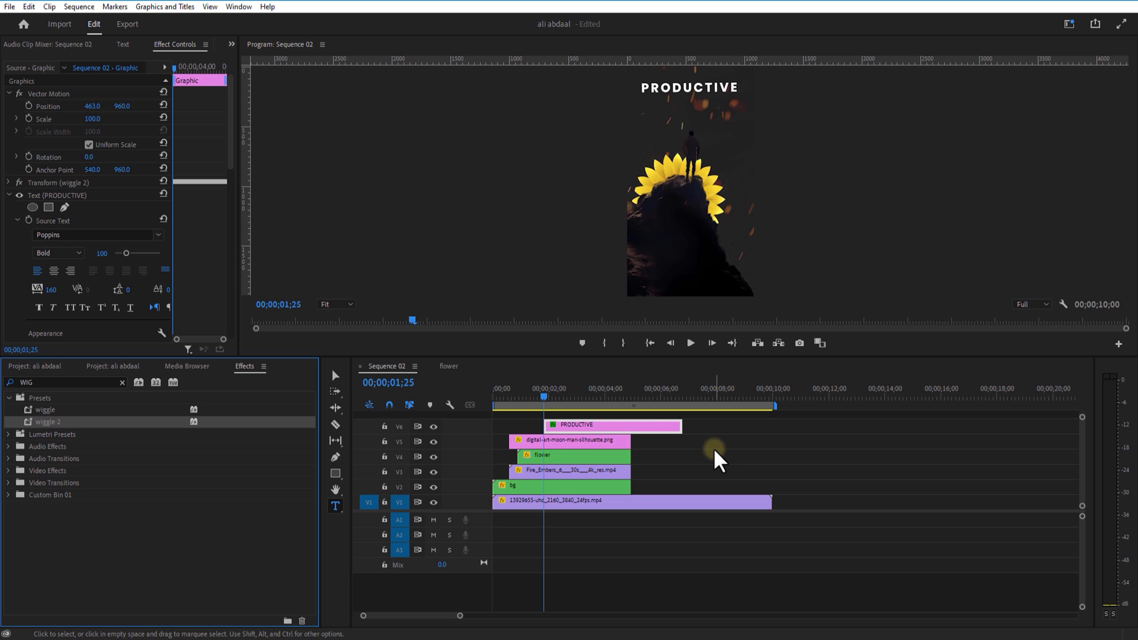
left_click_drag(176, 68, 212, 85)
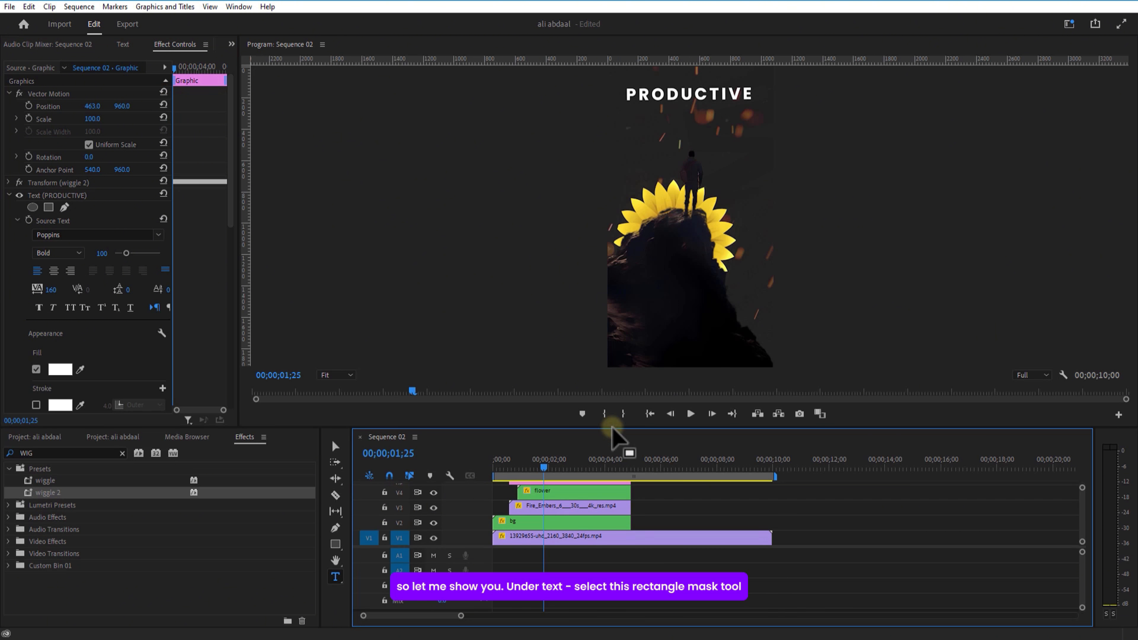
Add a rectangle mask around the letter P of the PRODUCTIVE text and set its feather to 1.
left_click(48, 208)
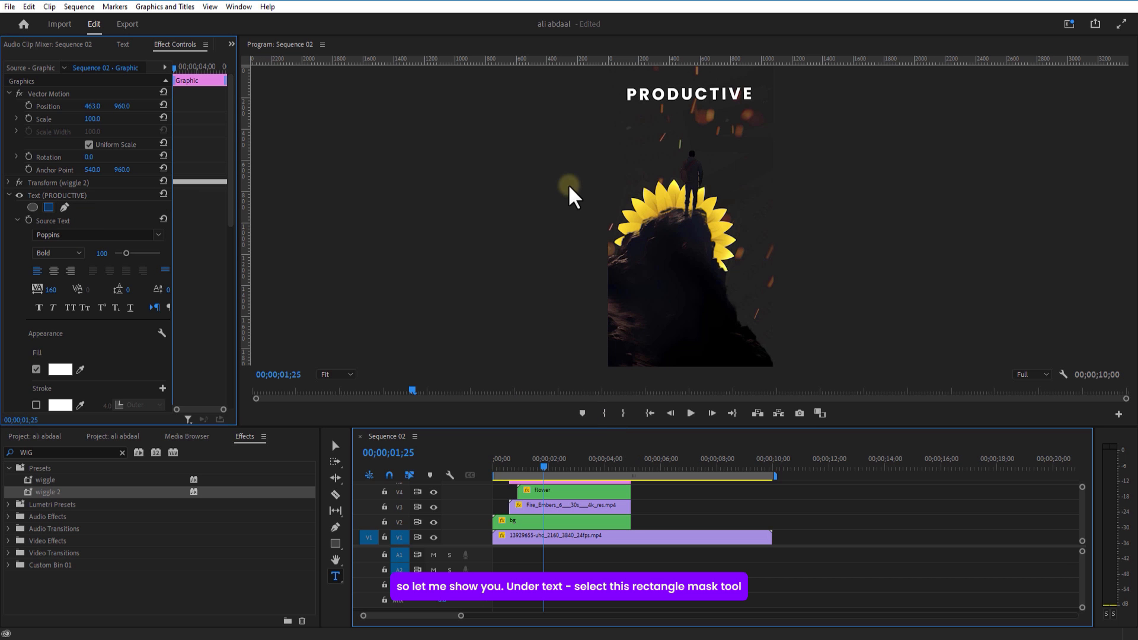
left_click_drag(677, 188, 628, 74)
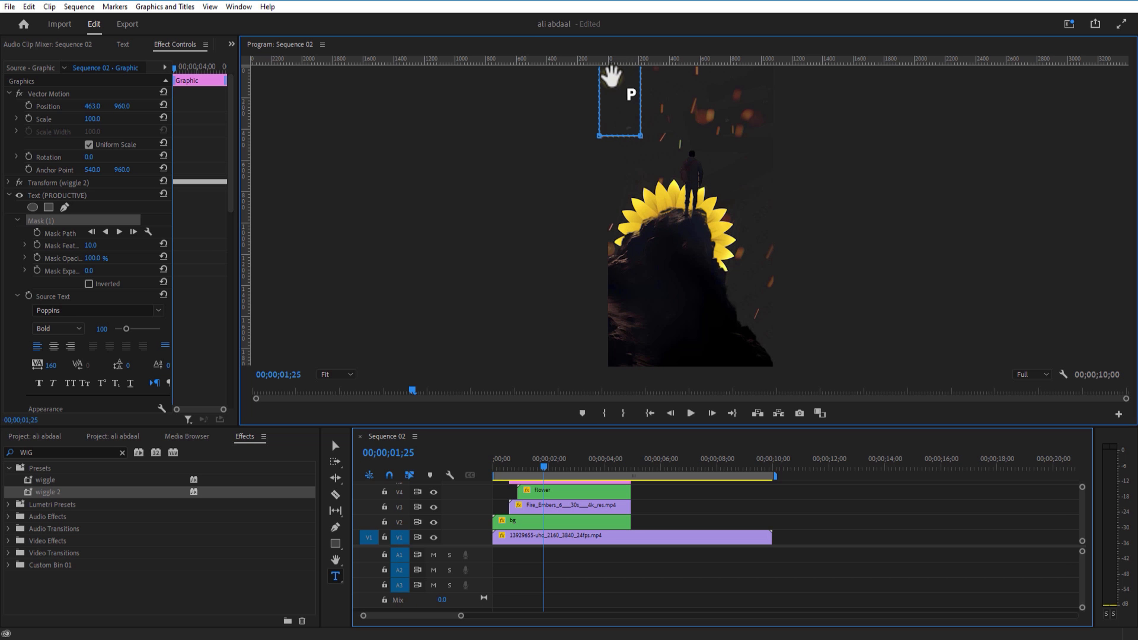
left_click(92, 246)
type("1")
key("Return")
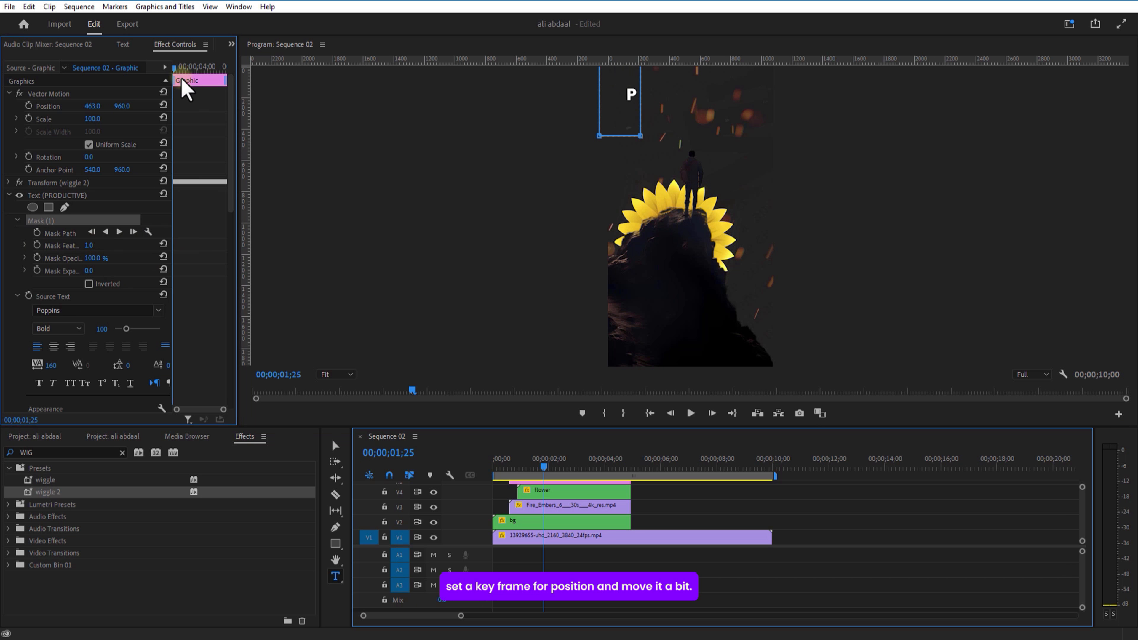
Keyframe the text graphic's Vector Motion position at 00;00;01;25 with a vertical value of 955.
left_click(28, 105)
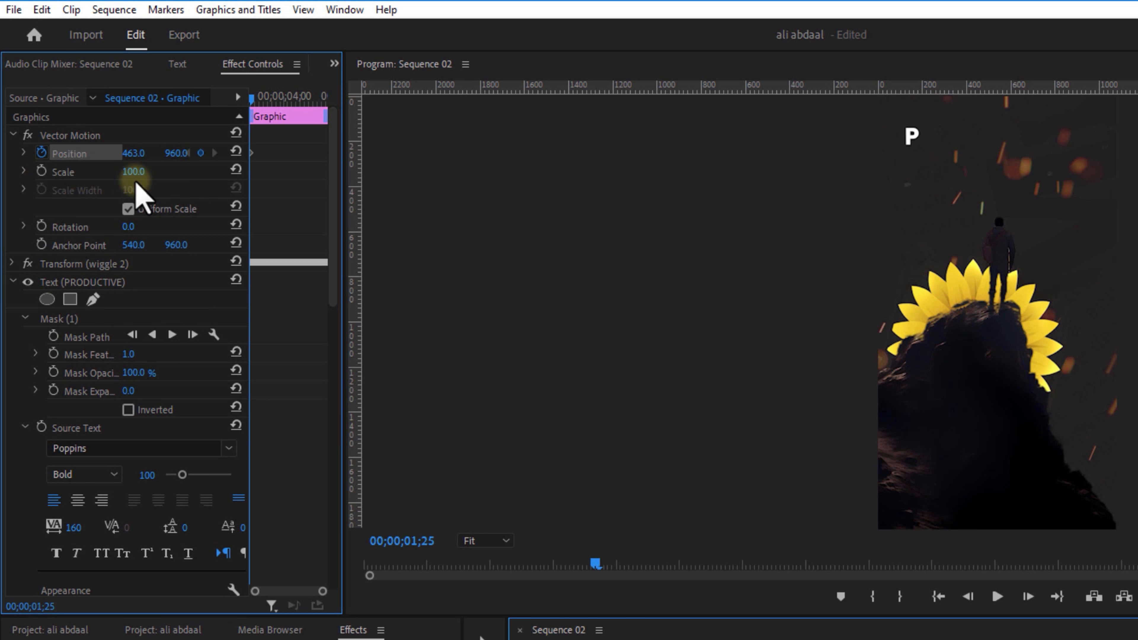
left_click(175, 154)
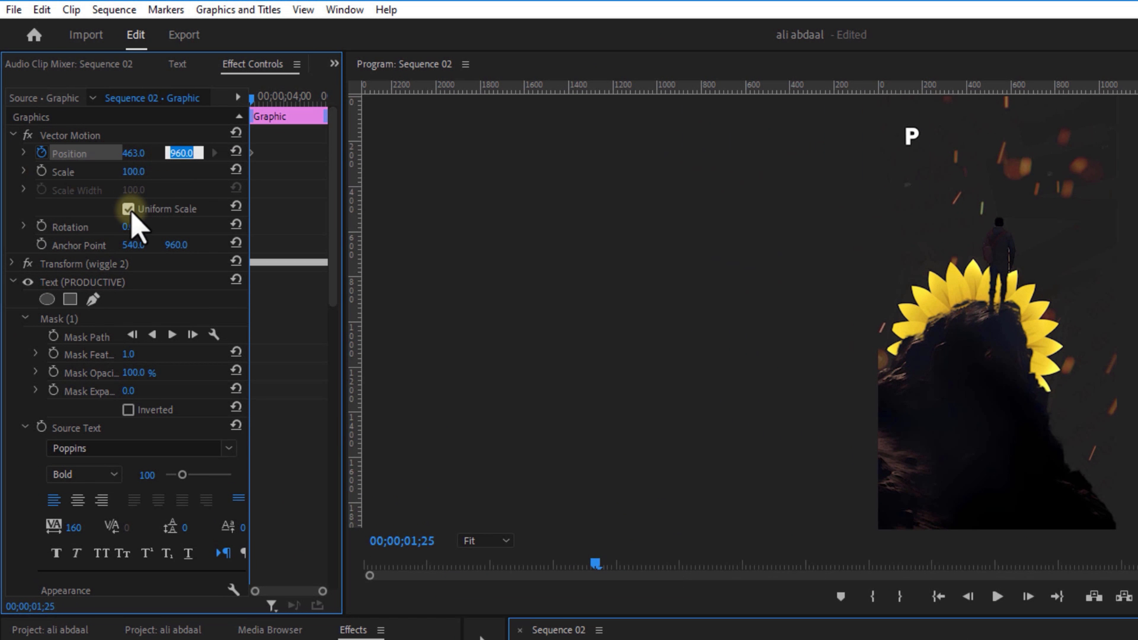
type("955")
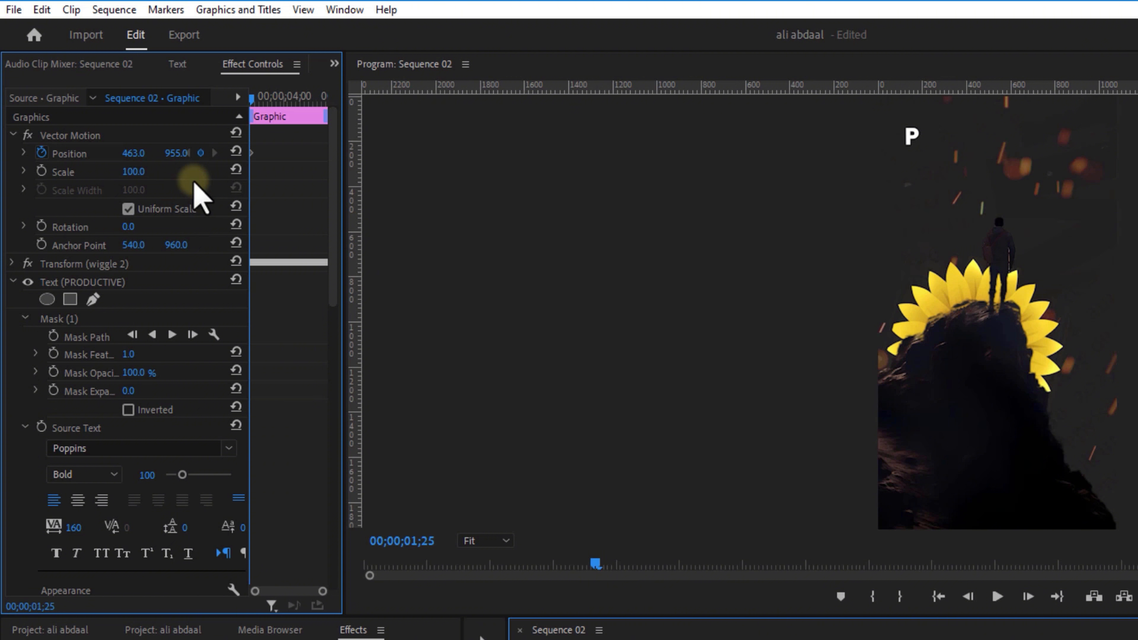
Add a second position keyframe five frames further on, at 00;00;02;00, with a vertical value of 965.
key("Right")
key("Right")
key("Right")
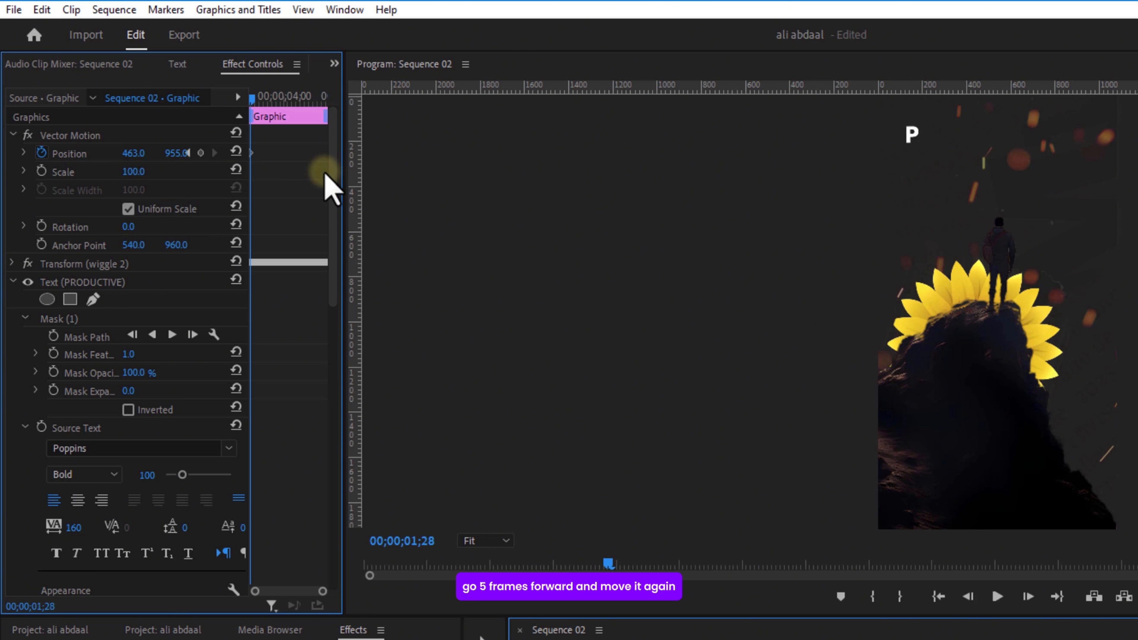
left_click(176, 154)
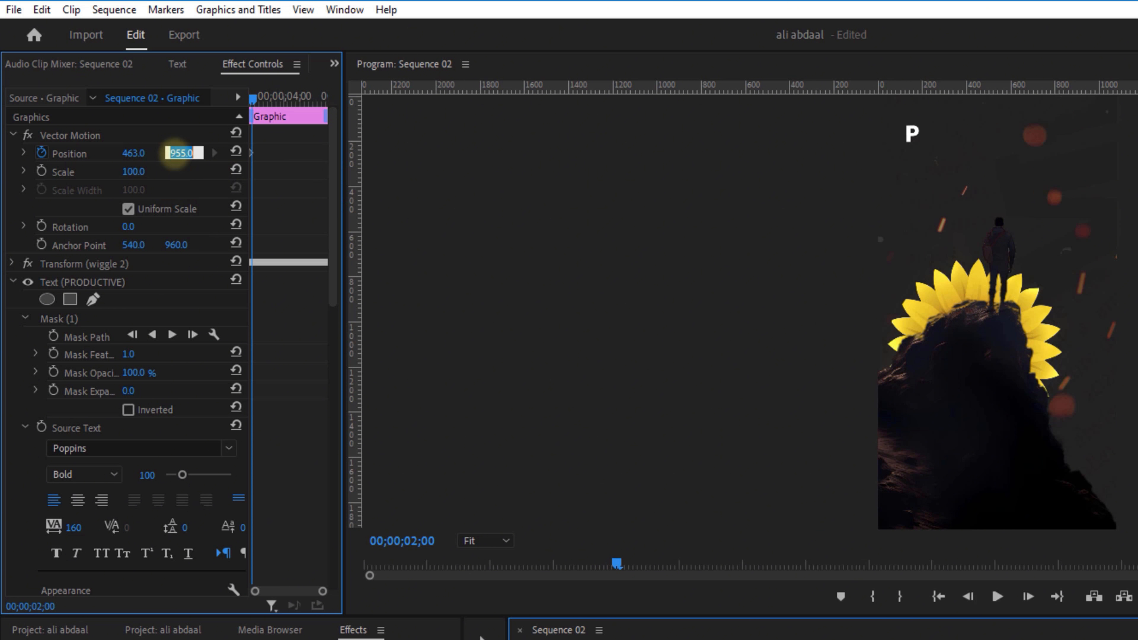
type("965")
key("Return")
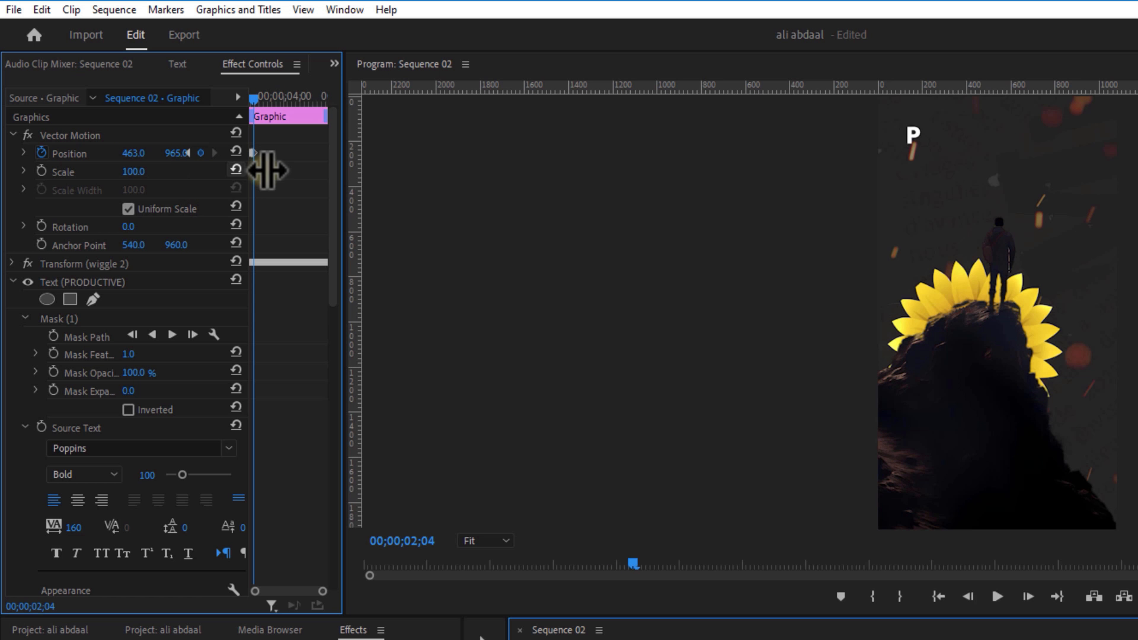
Add a third Vector Motion position keyframe at 00;00;02;09 with a vertical value of 960.
key("Right")
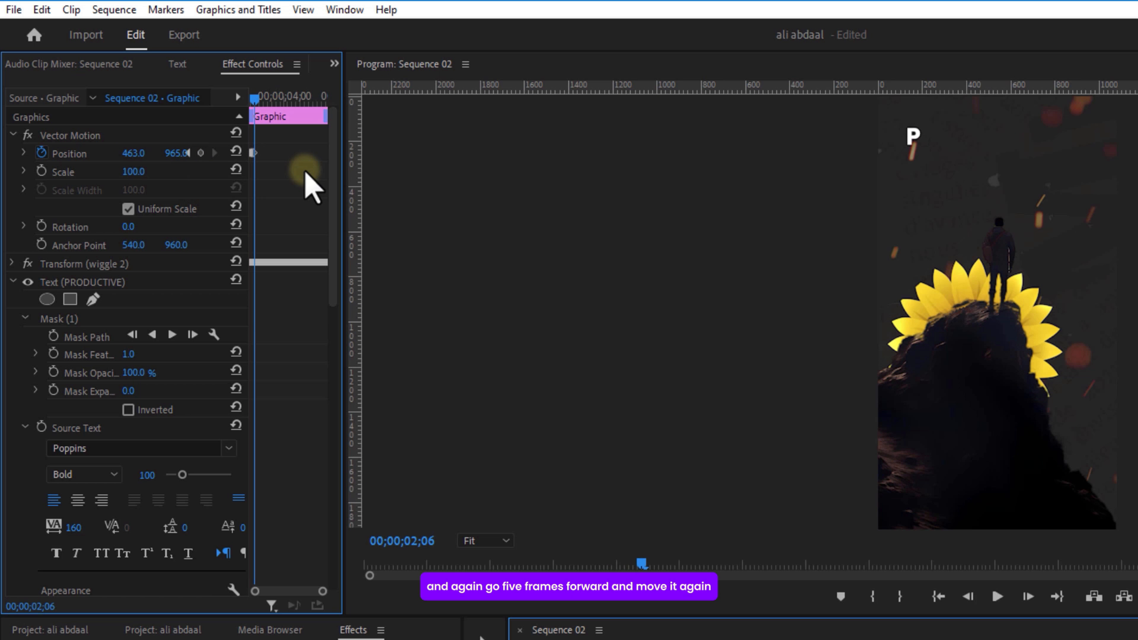
key("Right")
key("Right")
left_click(175, 153)
type("9")
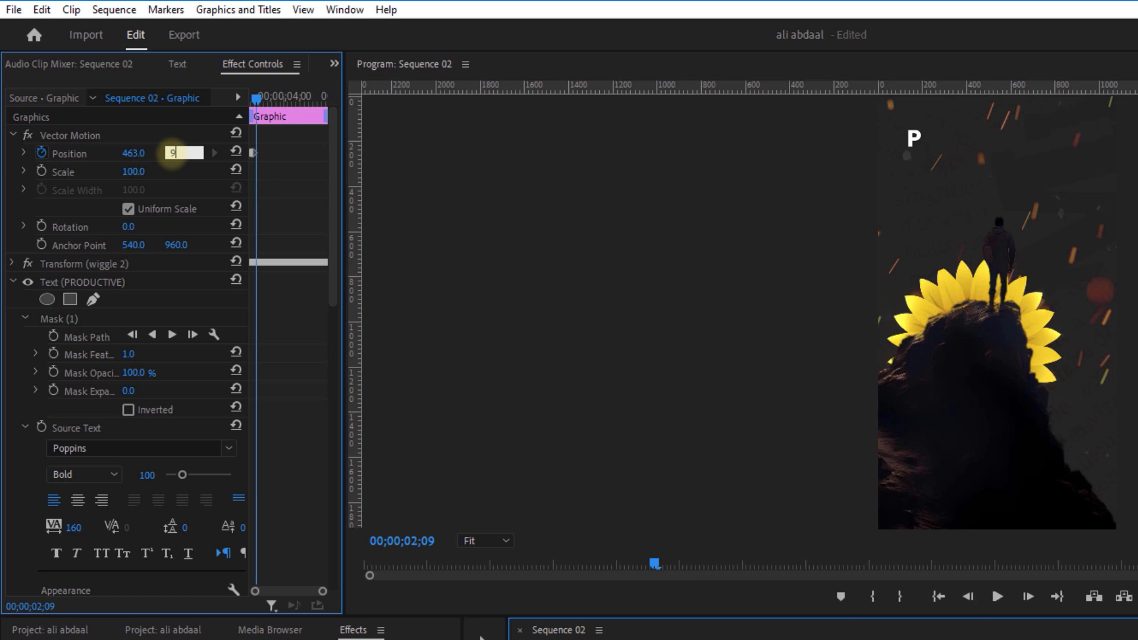
type("60")
Copy the three position keyframes and paste them repeatedly from 00;00;02;14 to the end of the text clip, then scrub through the result.
left_click_drag(258, 98, 228, 101)
key("Up")
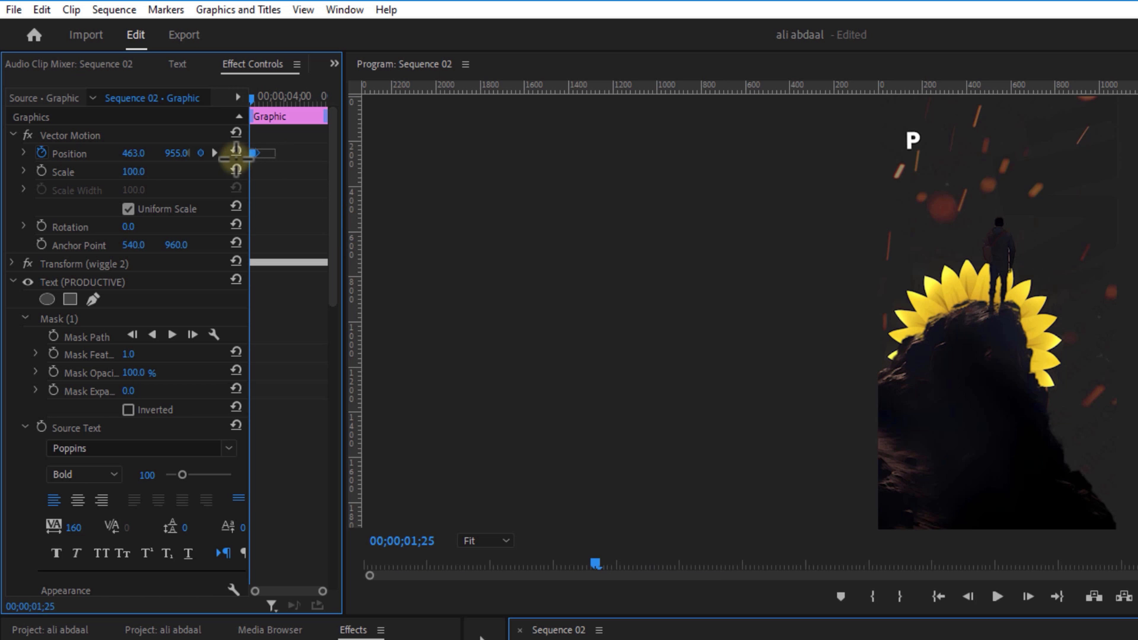
left_click_drag(275, 149, 236, 159)
key("ctrl+c")
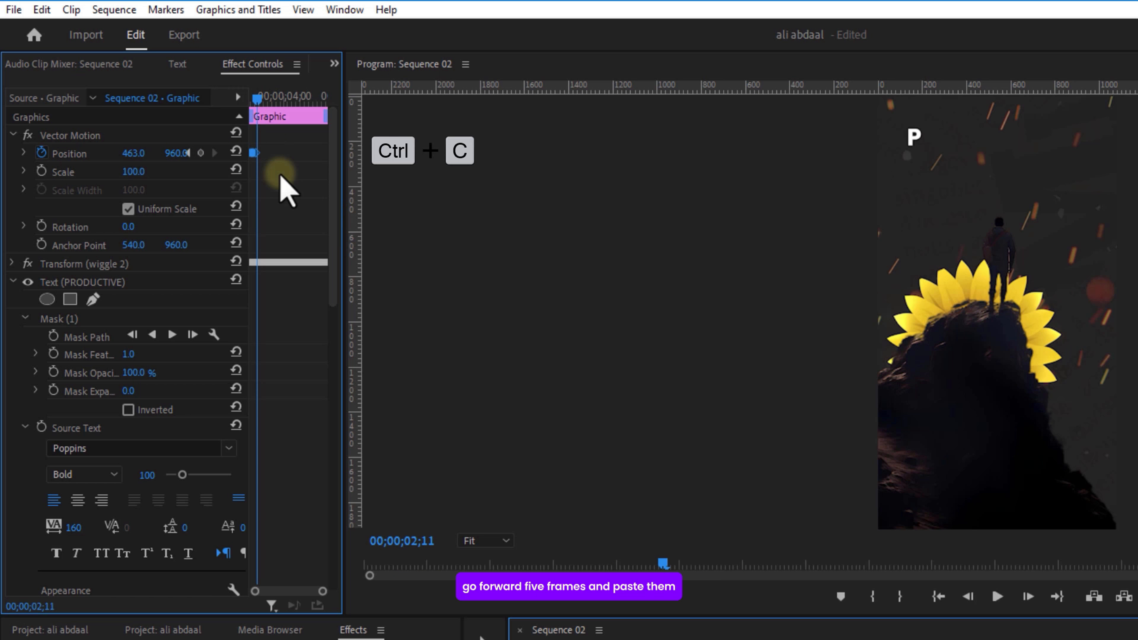
key("Right")
key("Right")
key("Right")
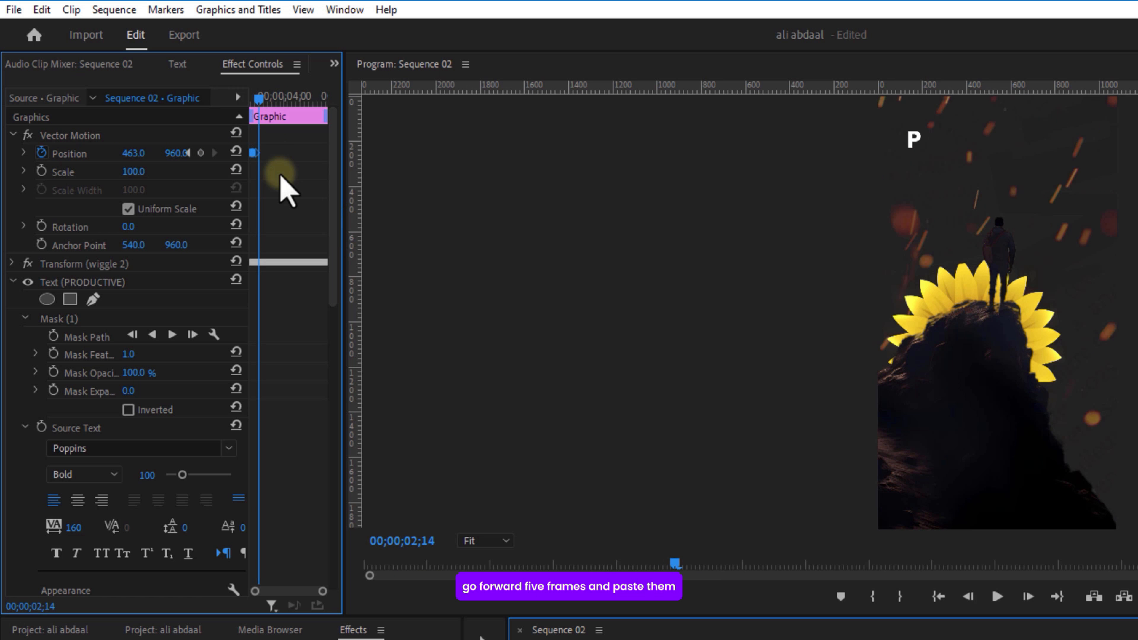
key("ctrl+v")
left_click(267, 98)
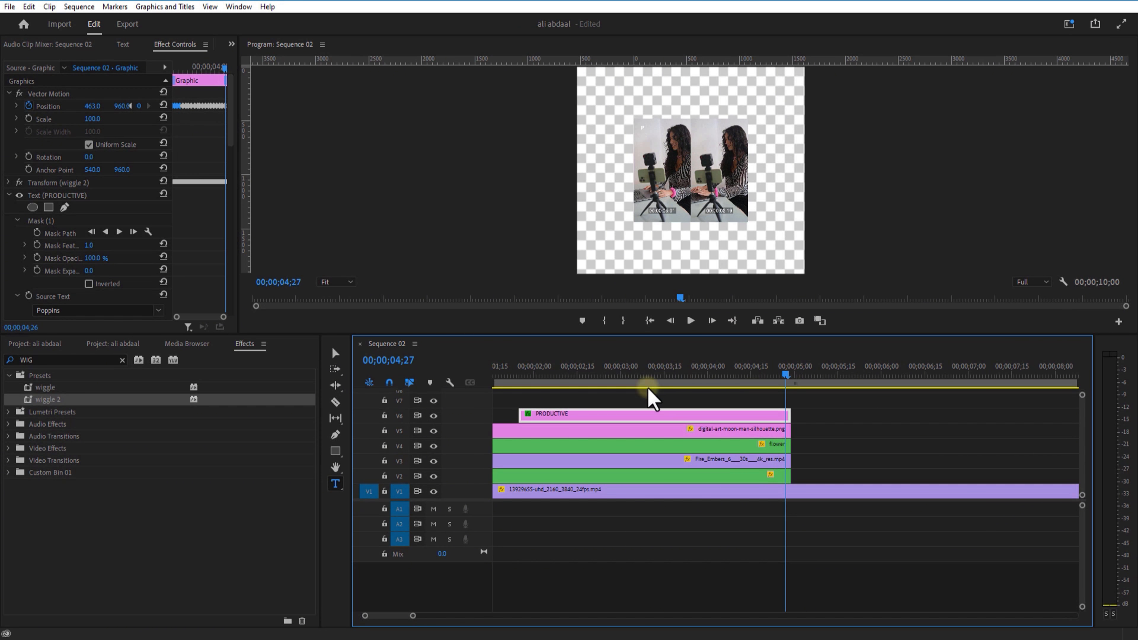
left_click_drag(649, 386, 520, 387)
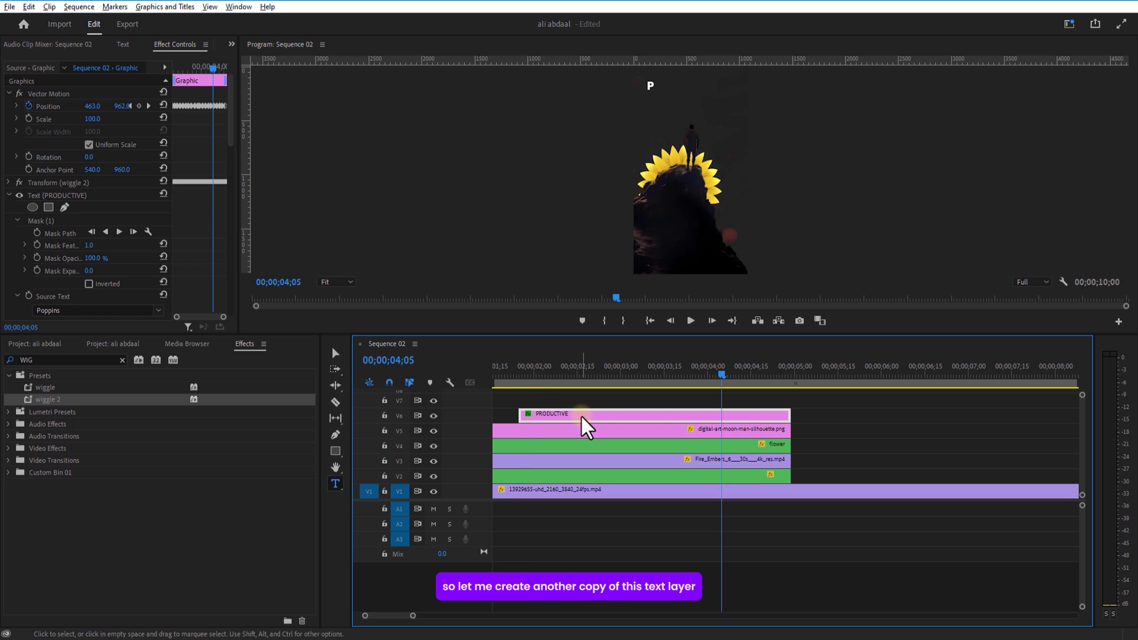
Duplicate the PRODUCTIVE text clip onto track V7 and remove the copy's mask and position keyframes.
left_click_drag(582, 424, 546, 406)
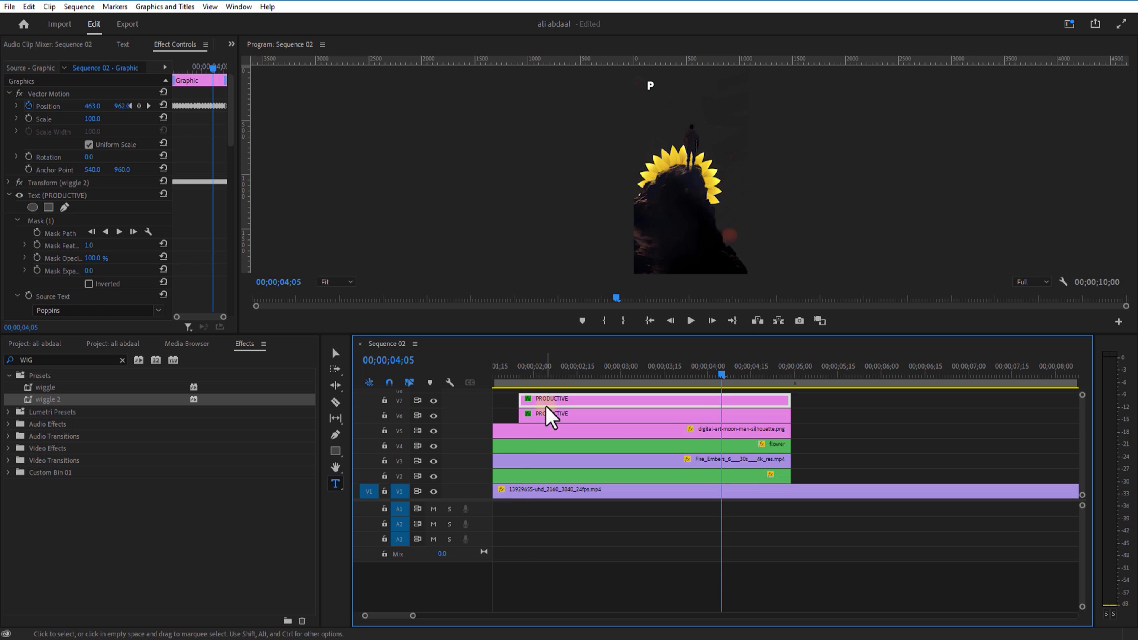
left_click(525, 376)
left_click(185, 287)
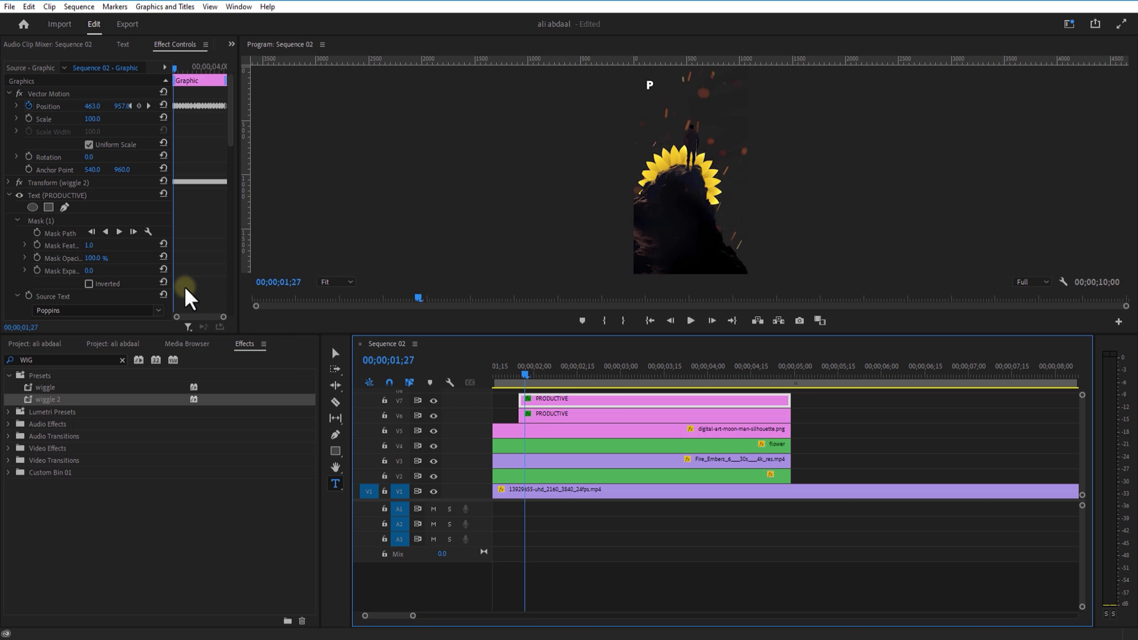
left_click(190, 103)
left_click(39, 222)
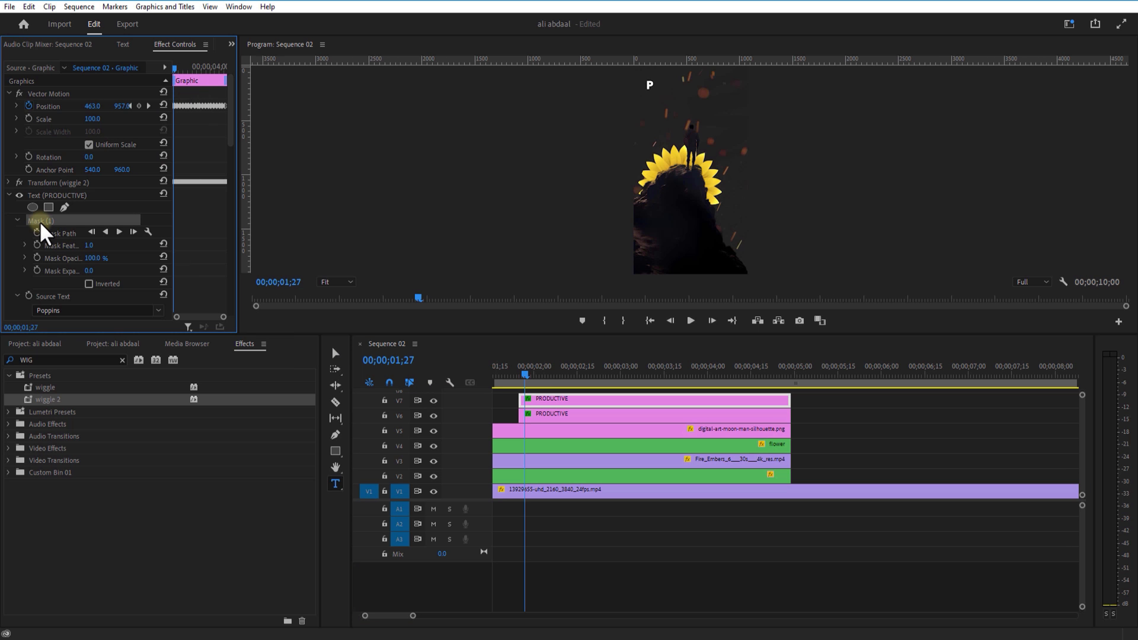
key("Delete")
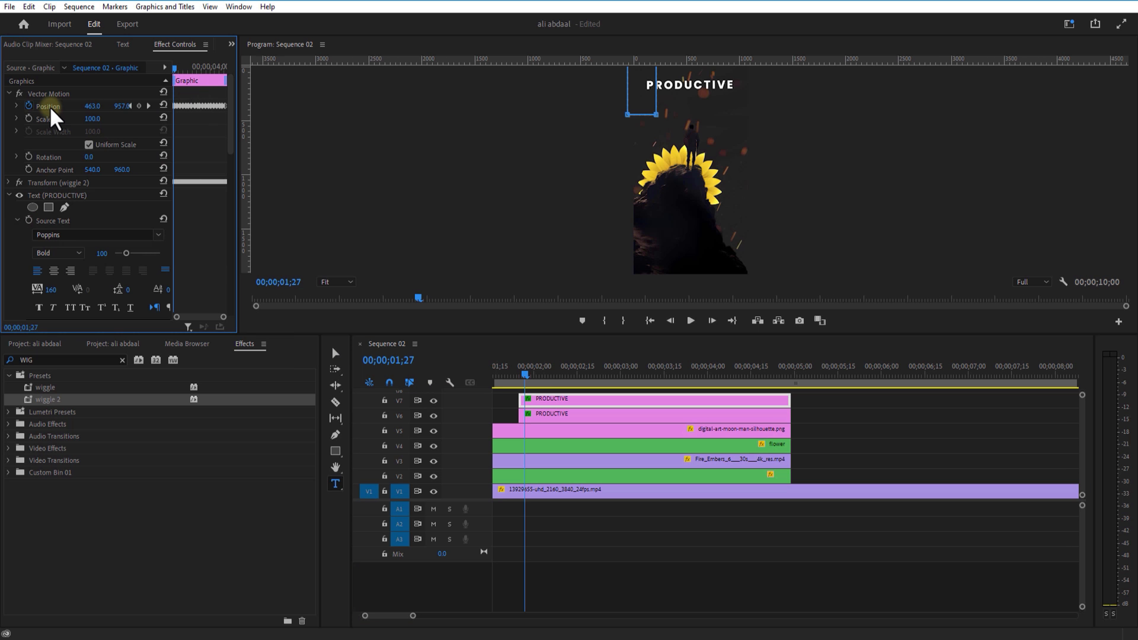
left_click(29, 106)
left_click(608, 334)
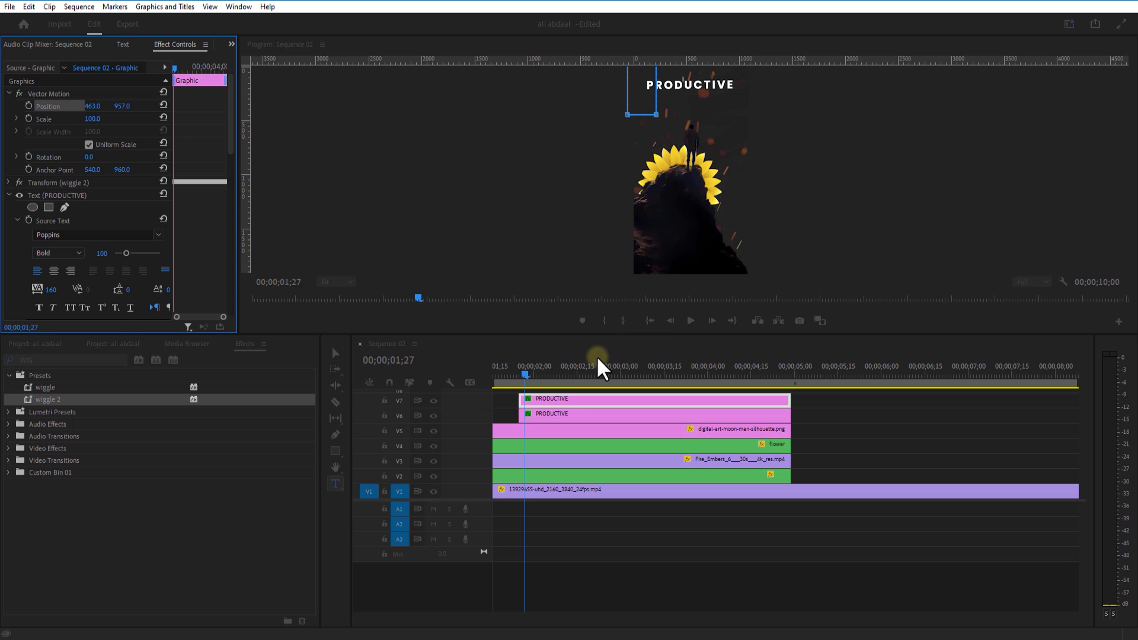
Add a rectangle mask around the letter R on the V7 text clip, with a feather of 0.
left_click(550, 403)
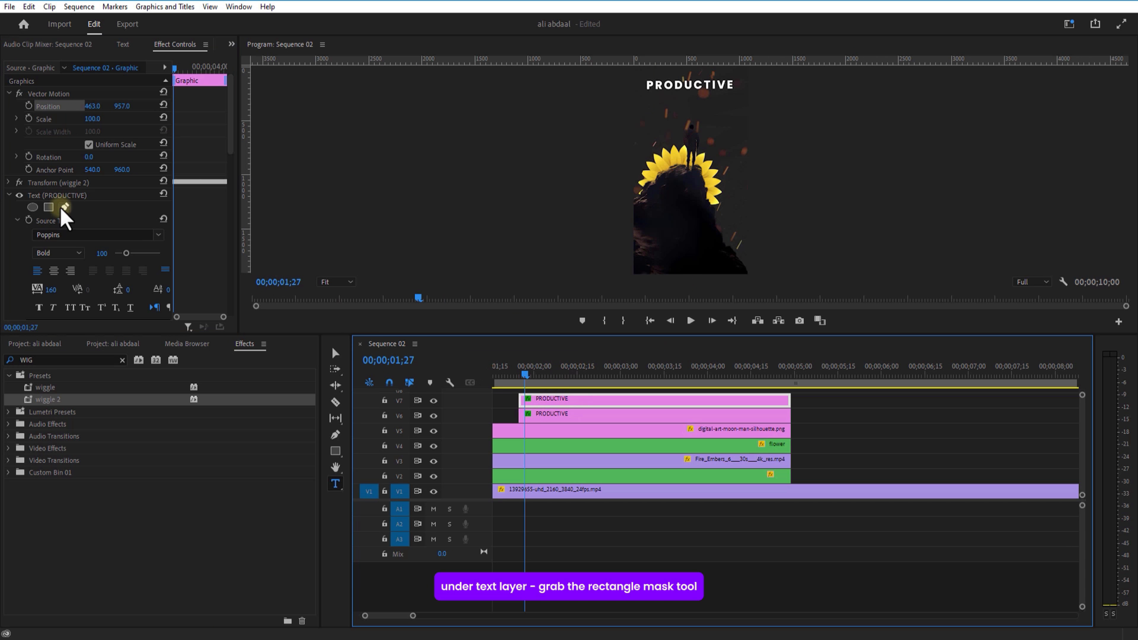
left_click(48, 207)
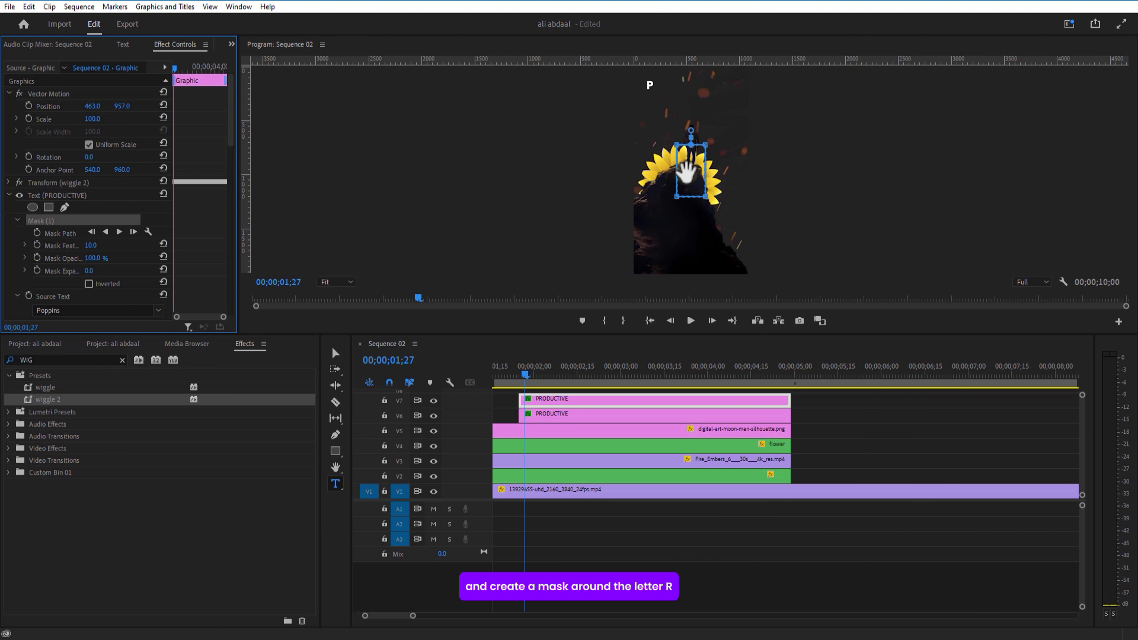
left_click_drag(686, 169, 663, 80)
left_click(338, 198)
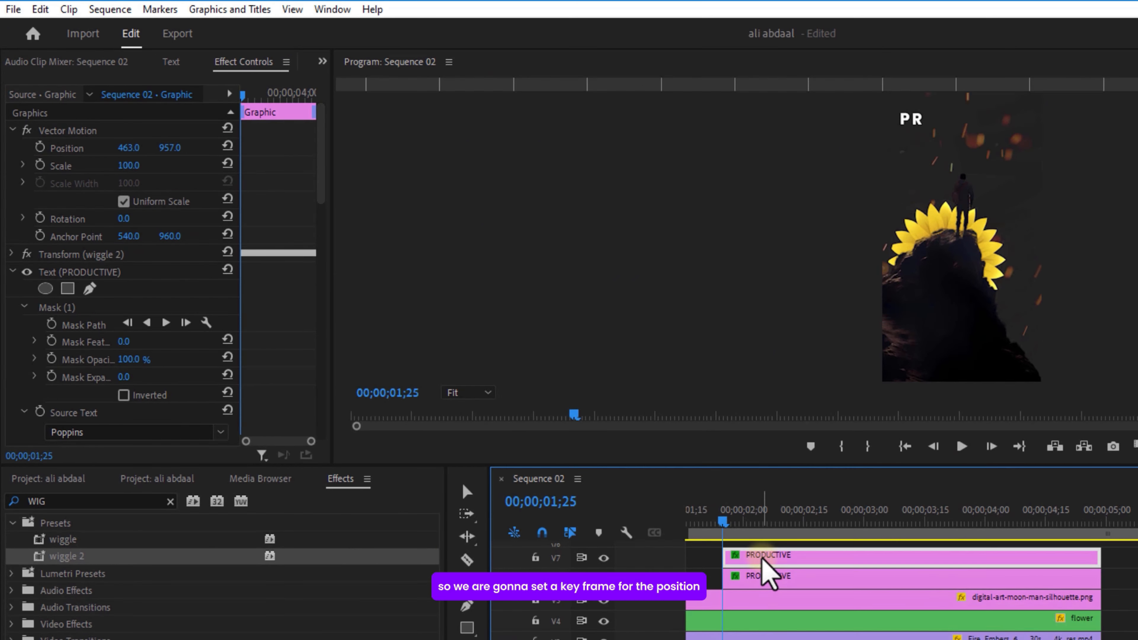
Start position keyframes on the V7 text at 00;00;01;25 and add one at 00;00;02;00 with a vertical value of 954.
left_click(42, 157)
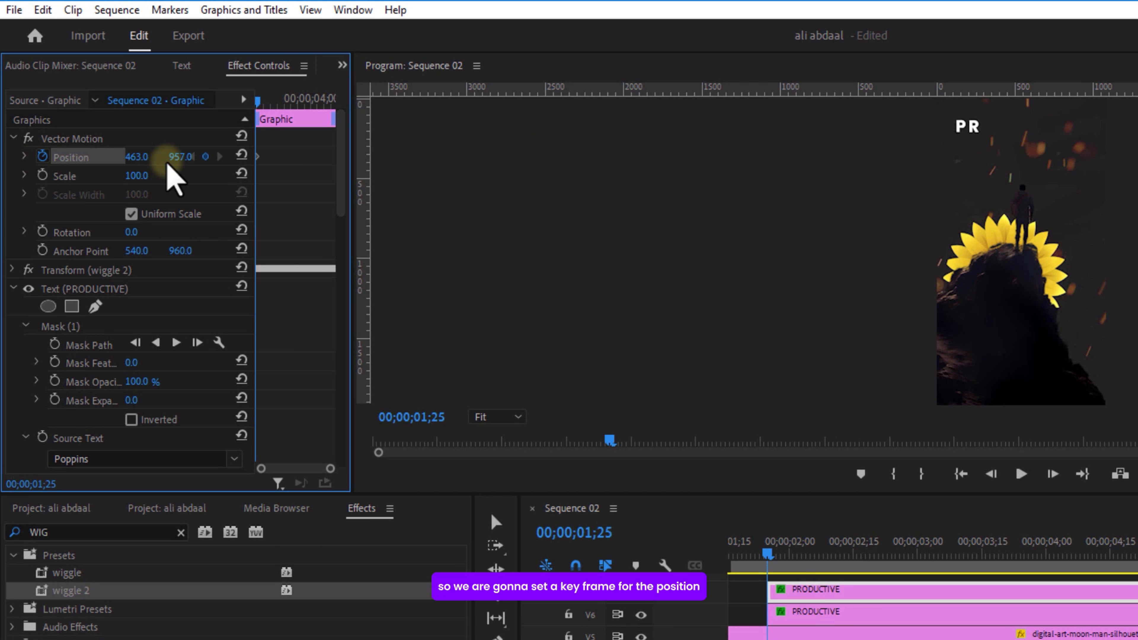
left_click_drag(330, 468, 280, 469)
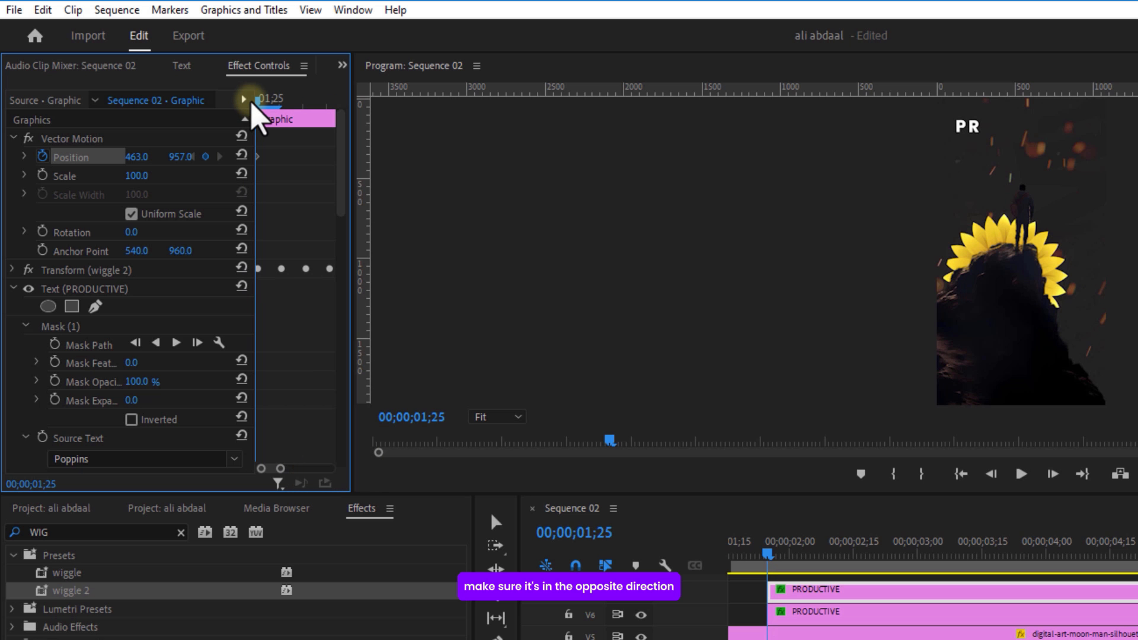
key("Right")
key("Right")
key("Right")
key("Right")
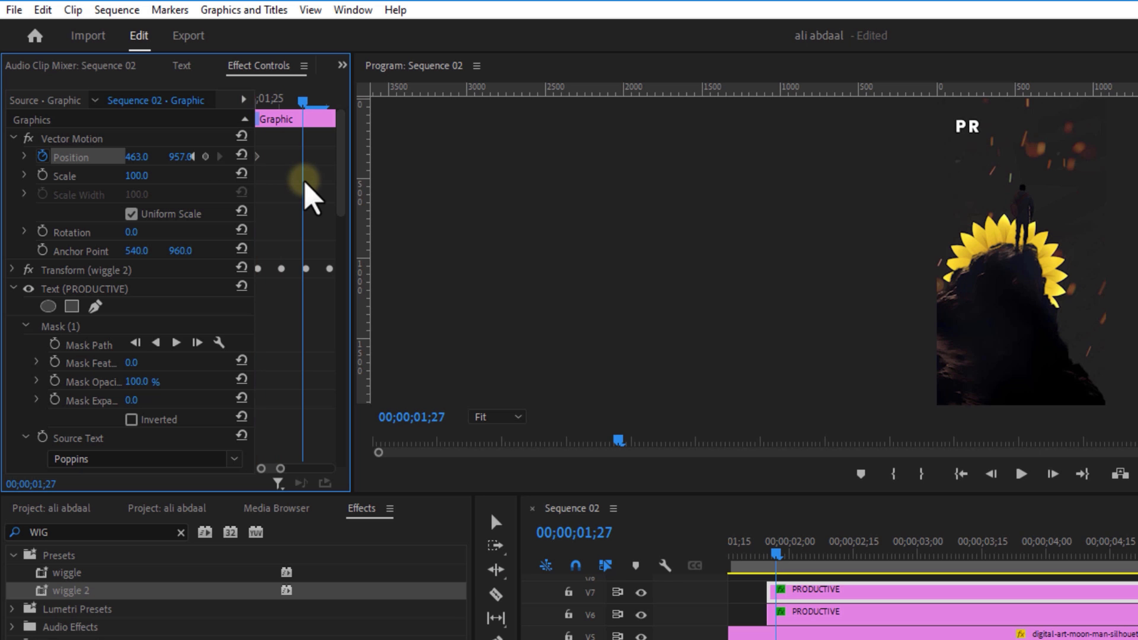
key("Right")
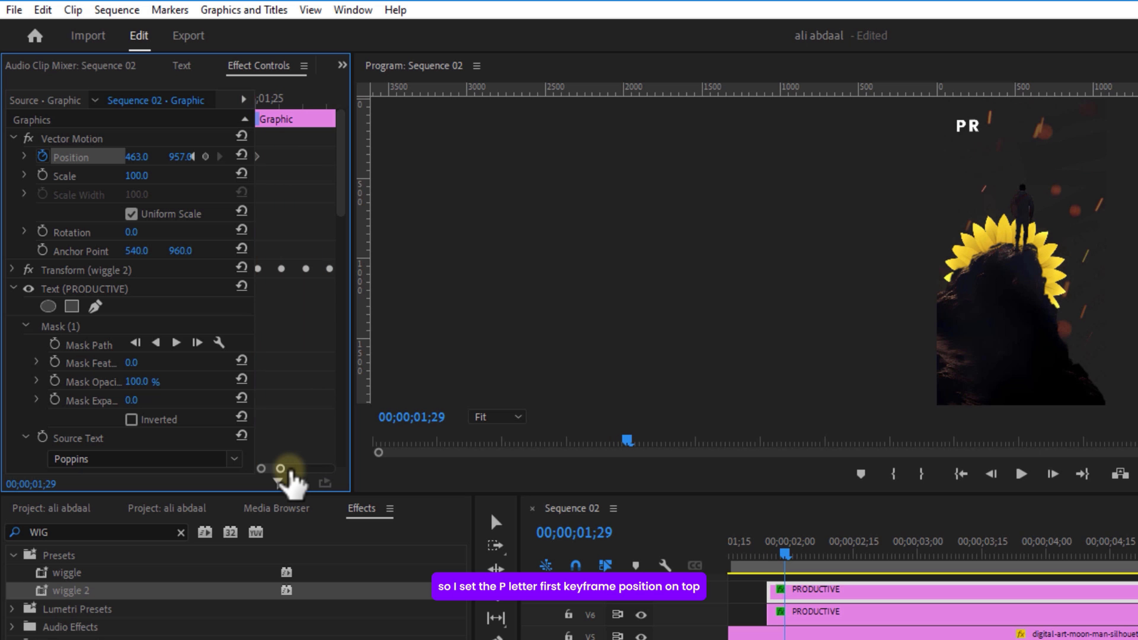
left_click_drag(280, 468, 349, 455)
left_click(181, 157)
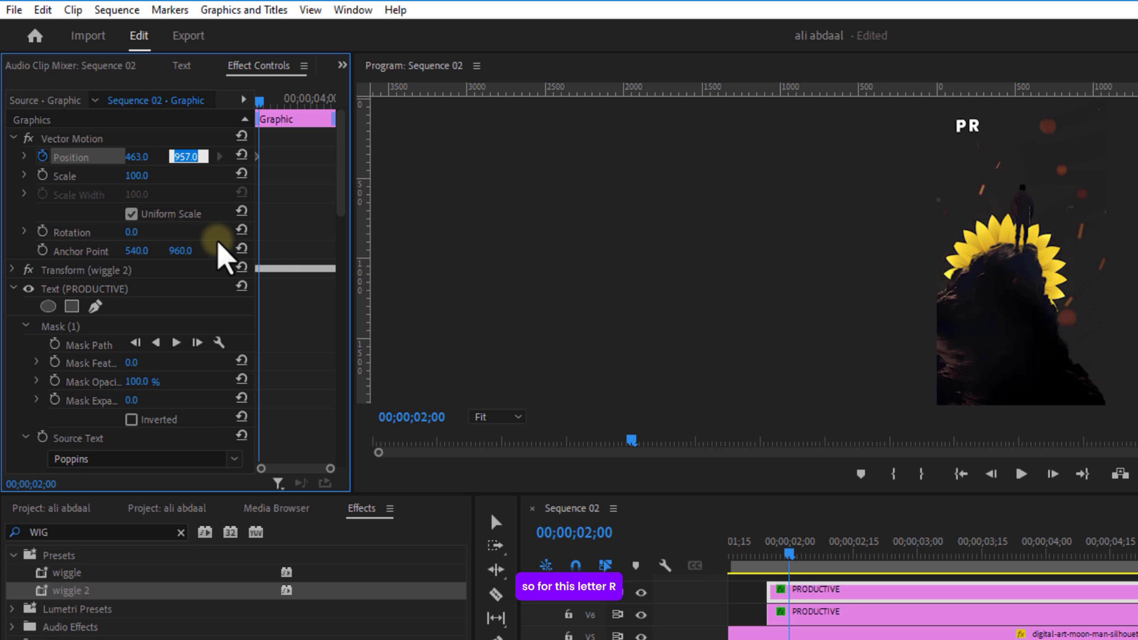
type("954")
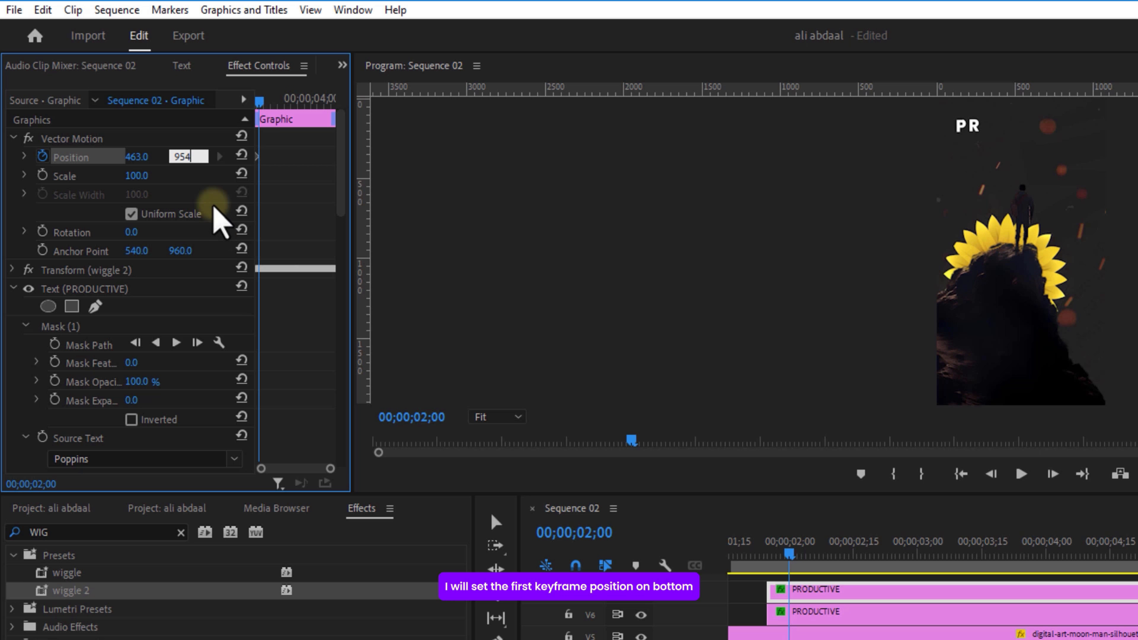
key("Return")
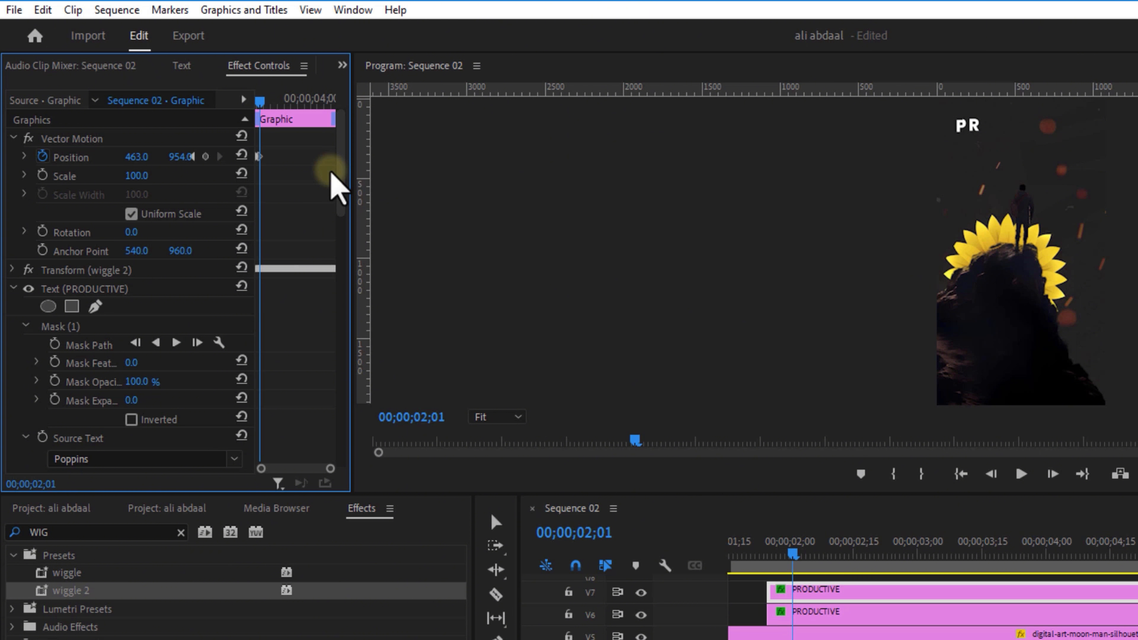
Add a position keyframe to the V7 text at 00;00;02;05 with a vertical value of 958.
key("Right")
key("Right")
key("Right")
key("Right")
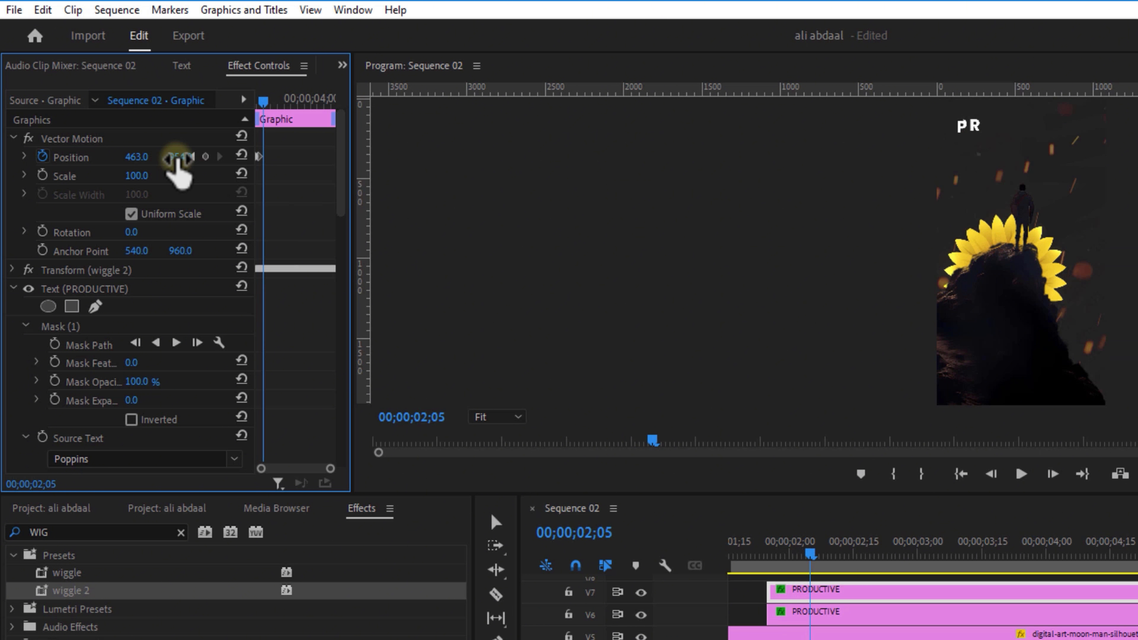
left_click(180, 156)
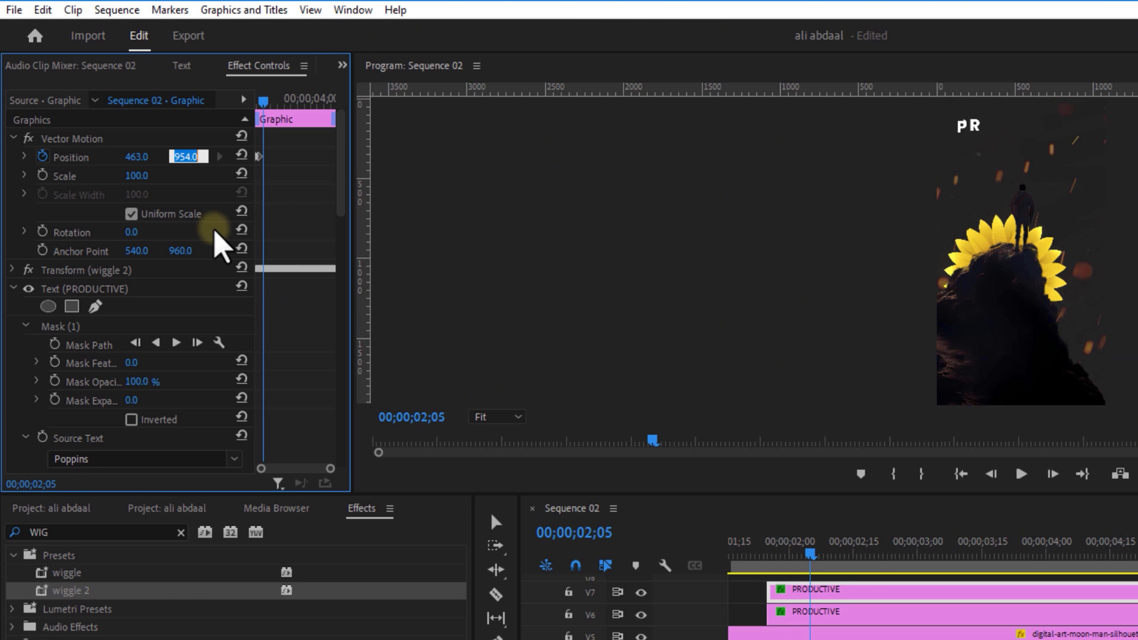
type("958")
key("Return")
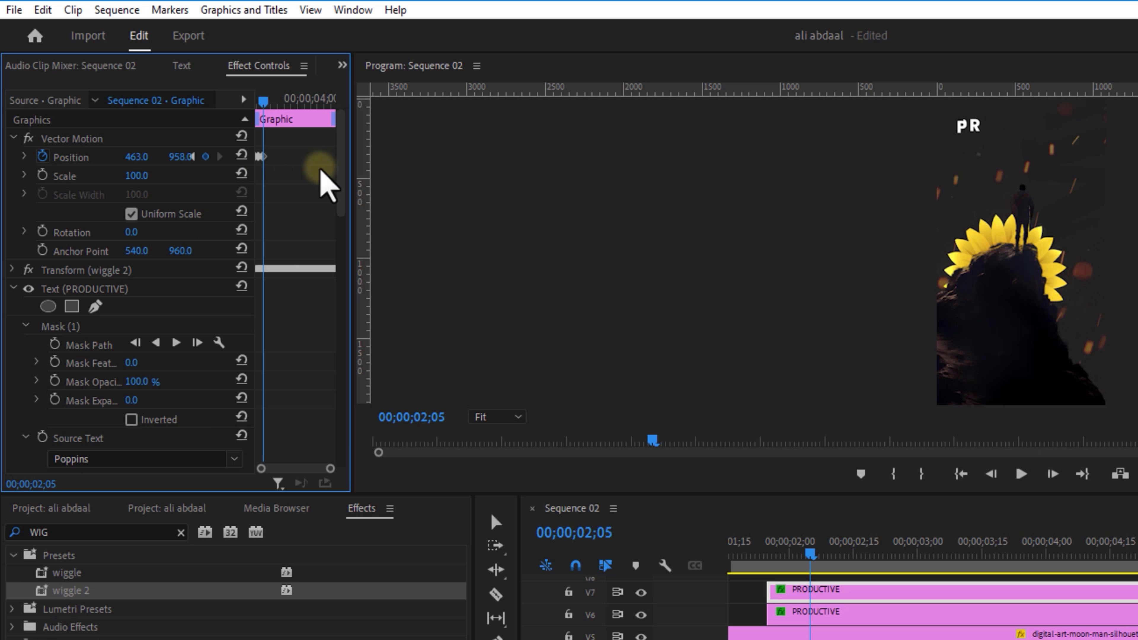
Adjust the lower corners of the mask around the letter R and scrub through the clip to check it.
left_click(96, 326)
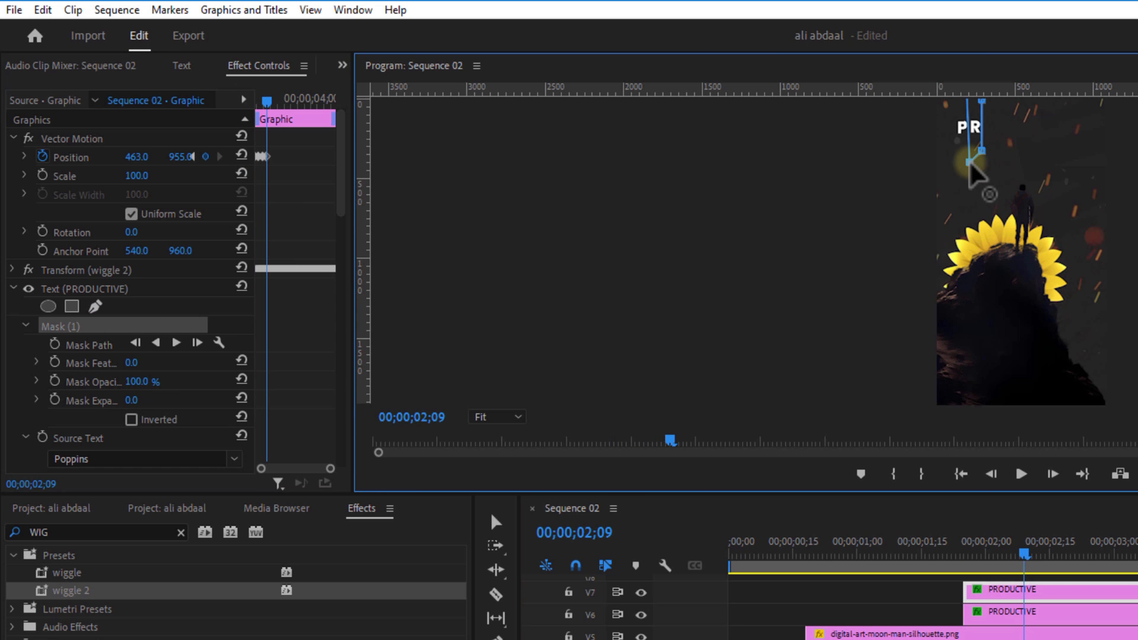
left_click_drag(1009, 494, 1008, 468)
left_click_drag(266, 100, 338, 112)
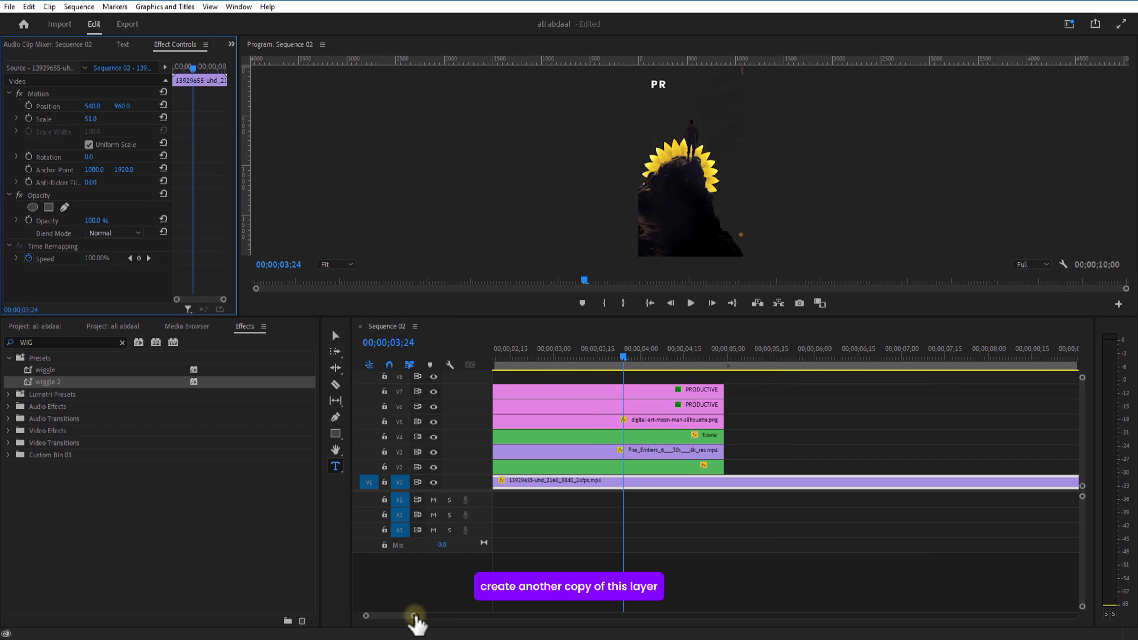
Duplicate the V7 text clip onto track V8 and remove the copy's mask and position keyframes.
left_click_drag(414, 616, 452, 621)
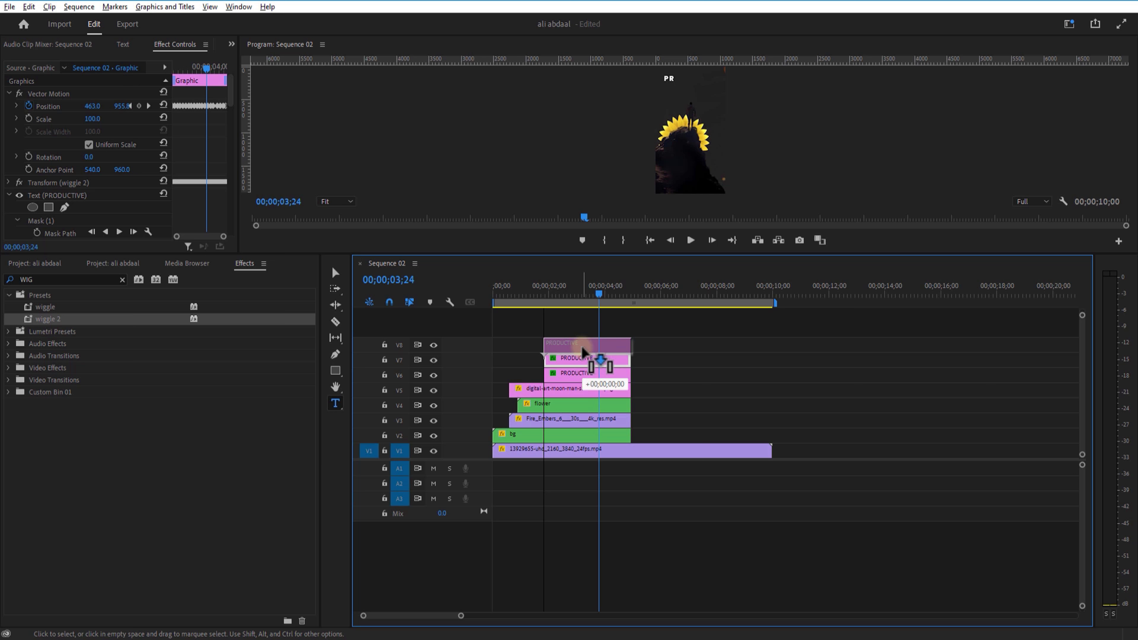
left_click_drag(584, 352, 584, 350)
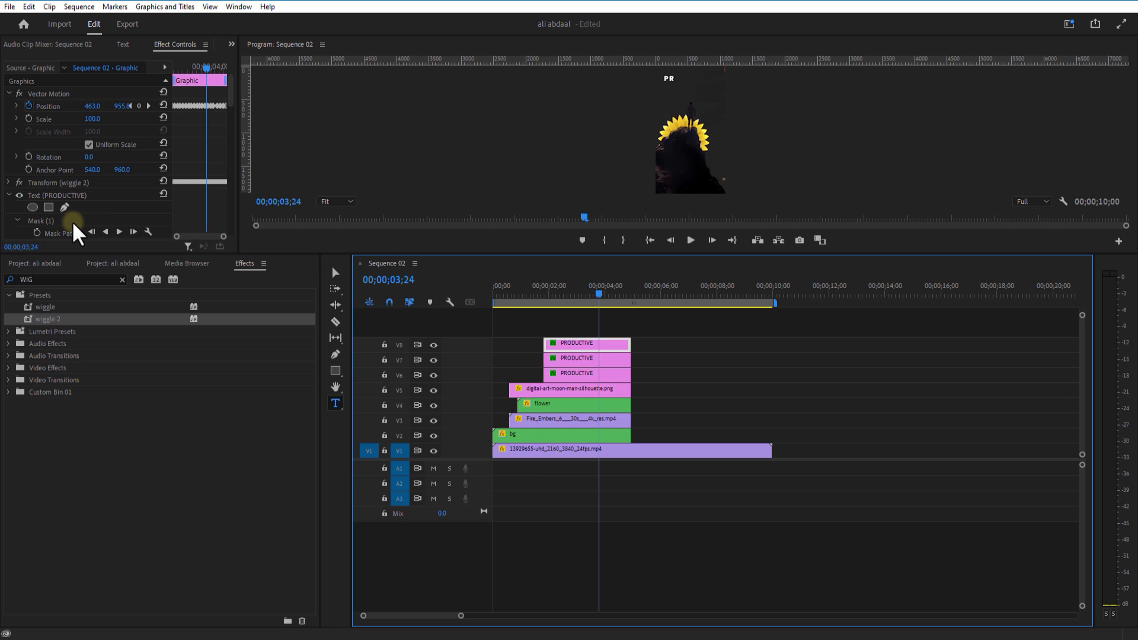
left_click(54, 222)
key("Delete")
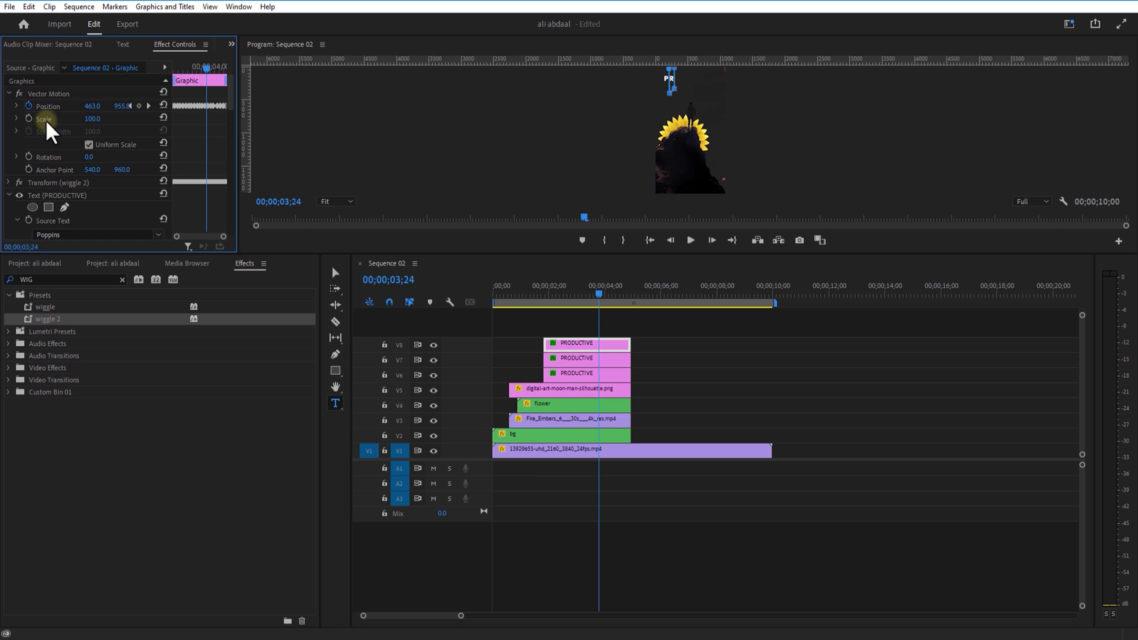
left_click(28, 107)
left_click(608, 335)
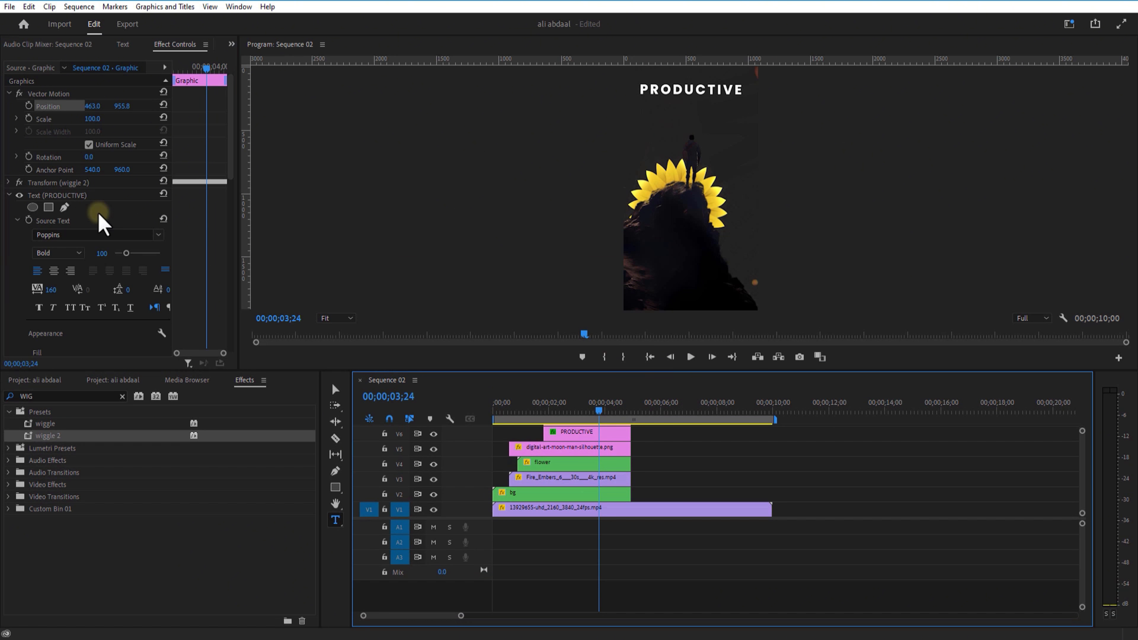
Mask the letter O on the V8 text clip with a rectangle and paste the copied position keyframes at 00;00;01;25.
left_click(49, 206)
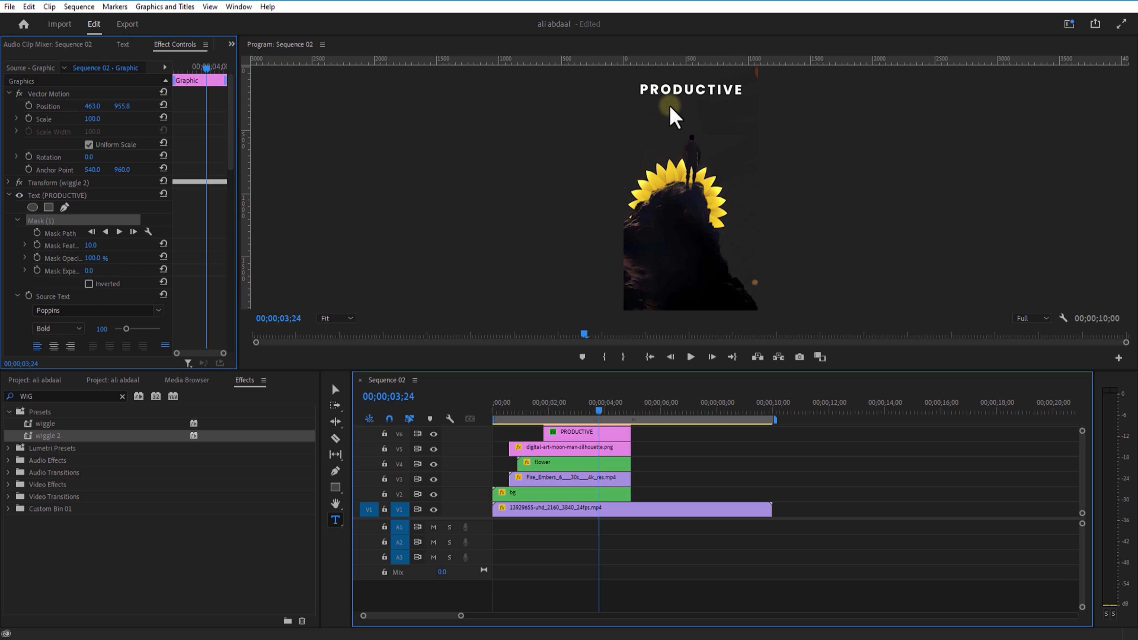
left_click_drag(693, 189, 673, 78)
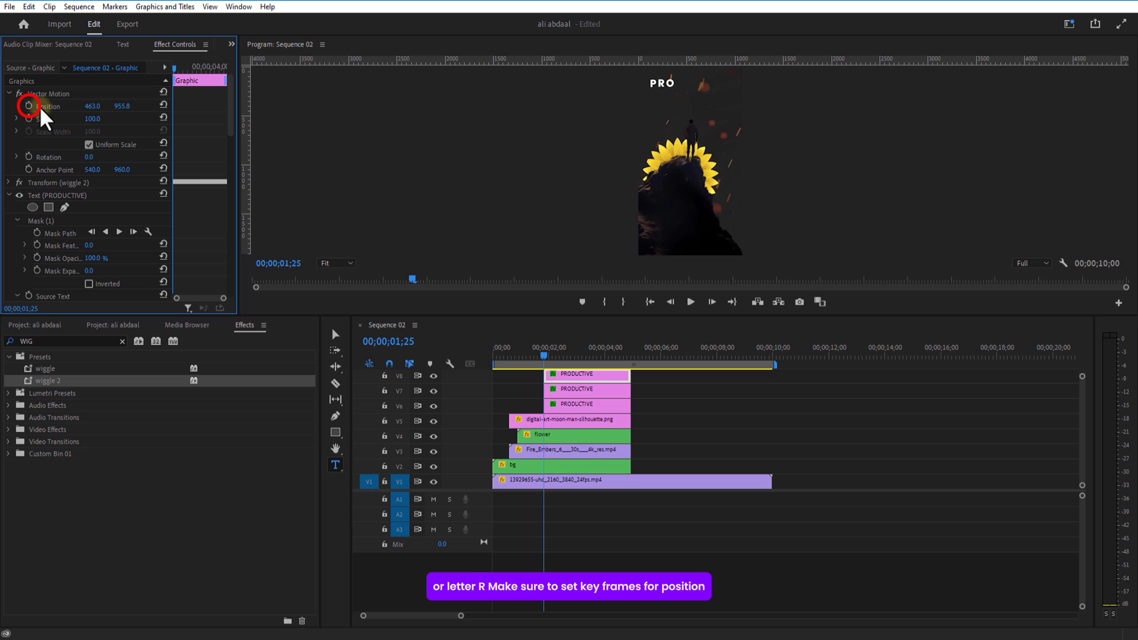
left_click(29, 107)
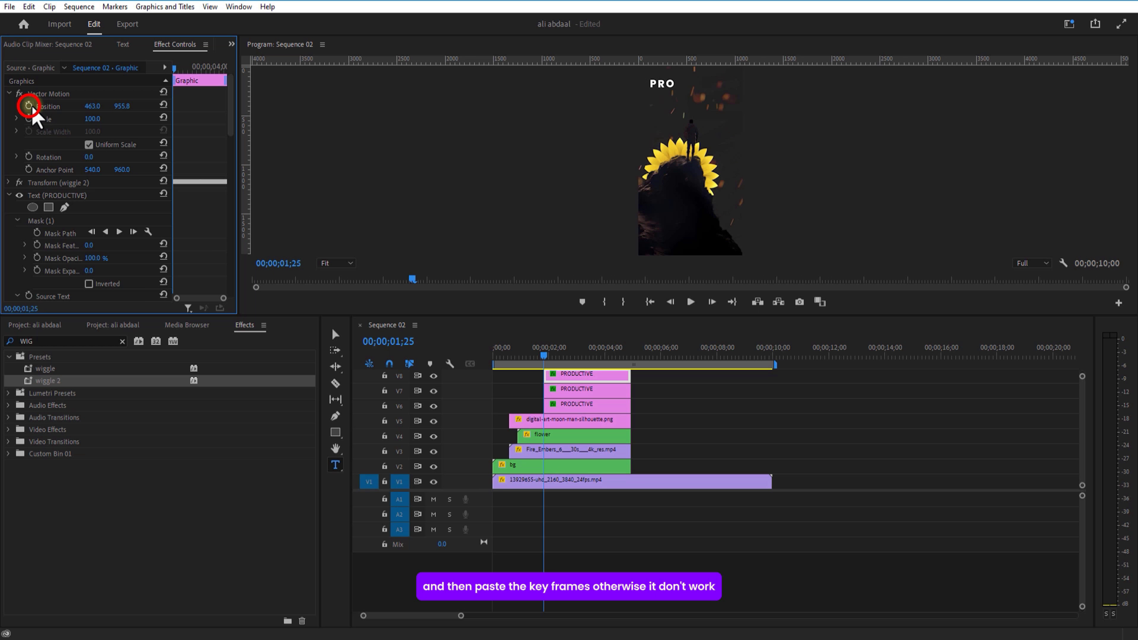
key("ctrl+v")
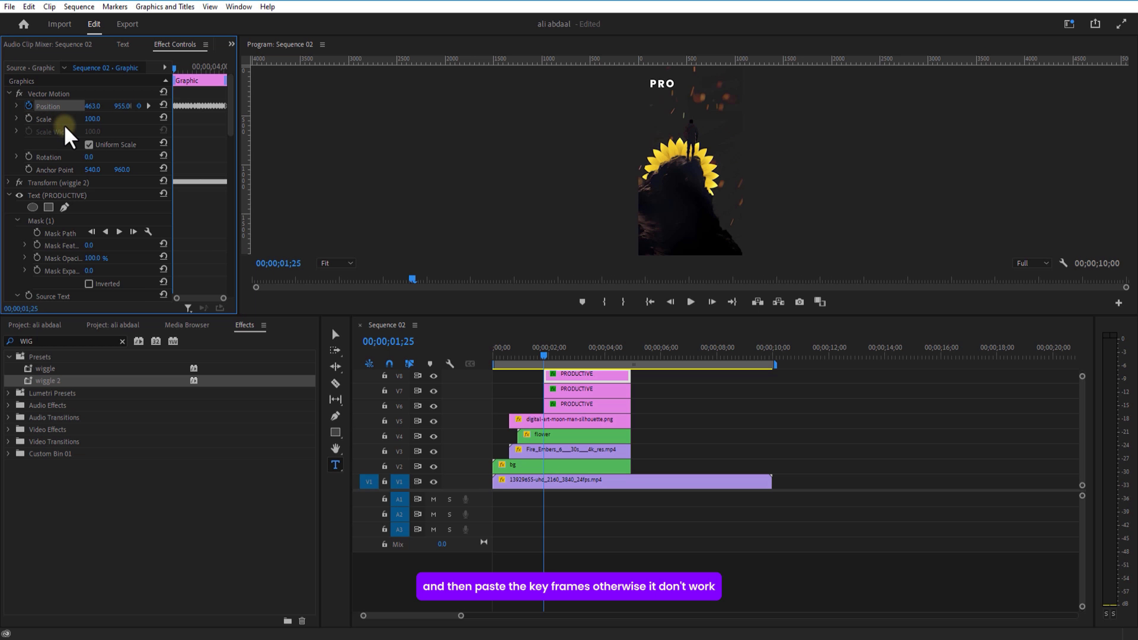
Duplicate the V8 text clip onto track V9 and remove the copy's position keyframes.
left_click_drag(584, 317, 582, 274)
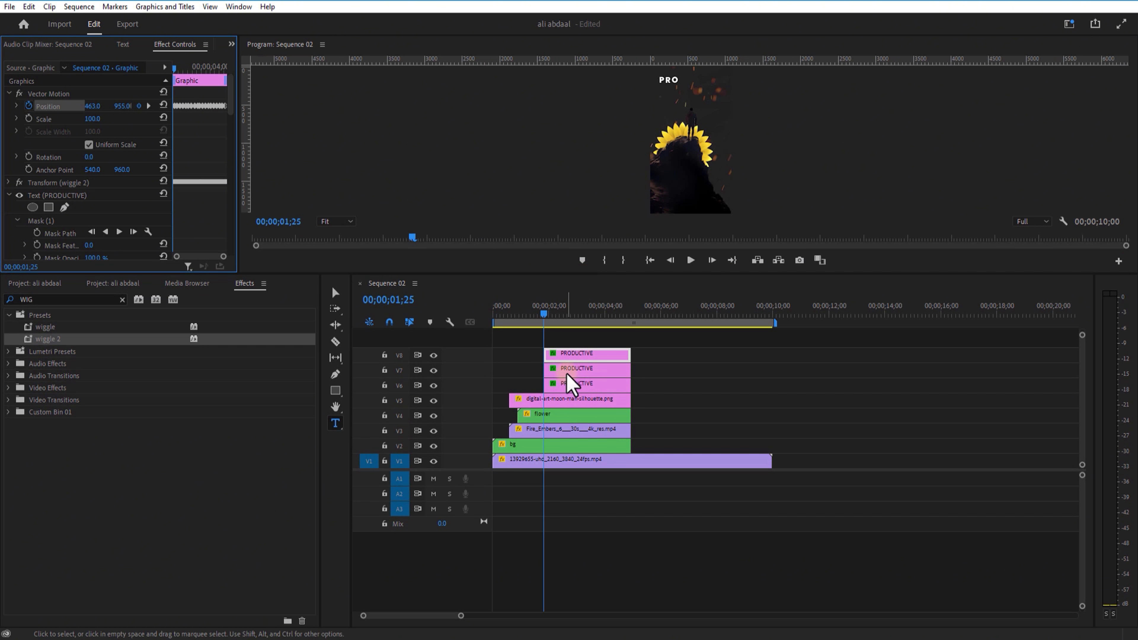
left_click(569, 373)
left_click(572, 357)
left_click_drag(572, 357, 588, 345)
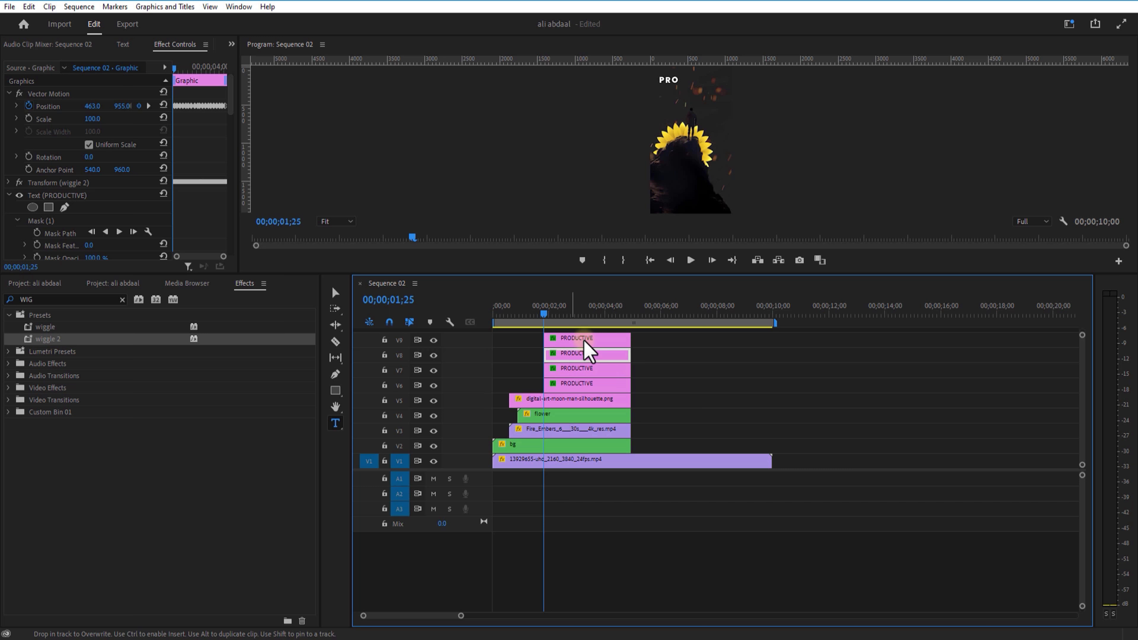
left_click(29, 106)
key("Return")
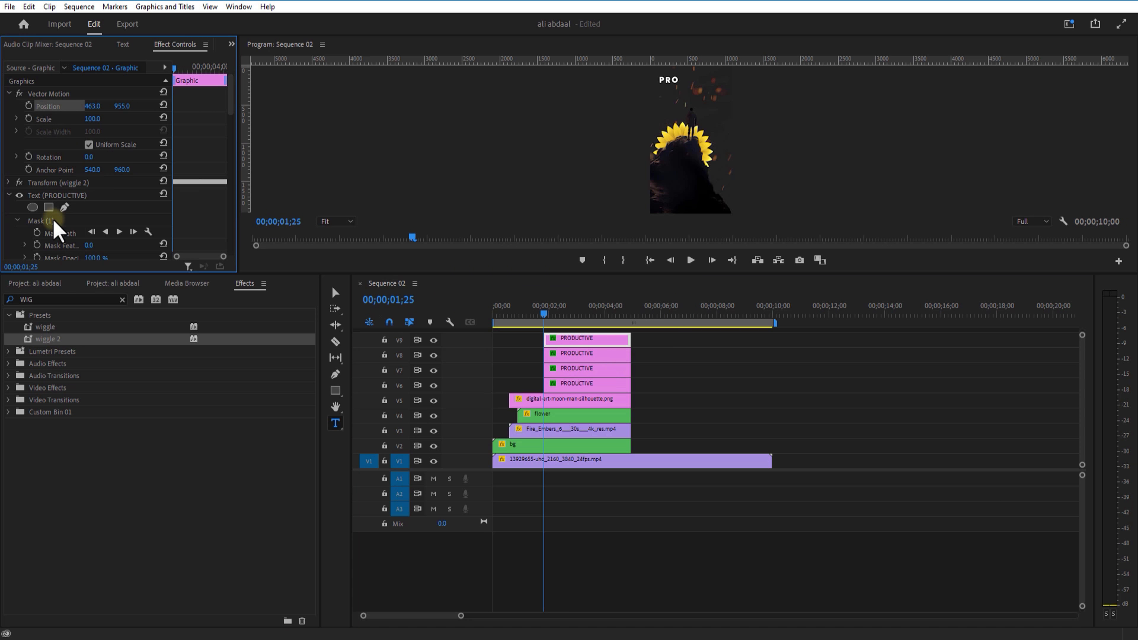
Move the V9 text clip's mask over the letter D and paste in the position keyframes copied from the V7 clip.
left_click(54, 221)
left_click_drag(674, 72, 679, 72)
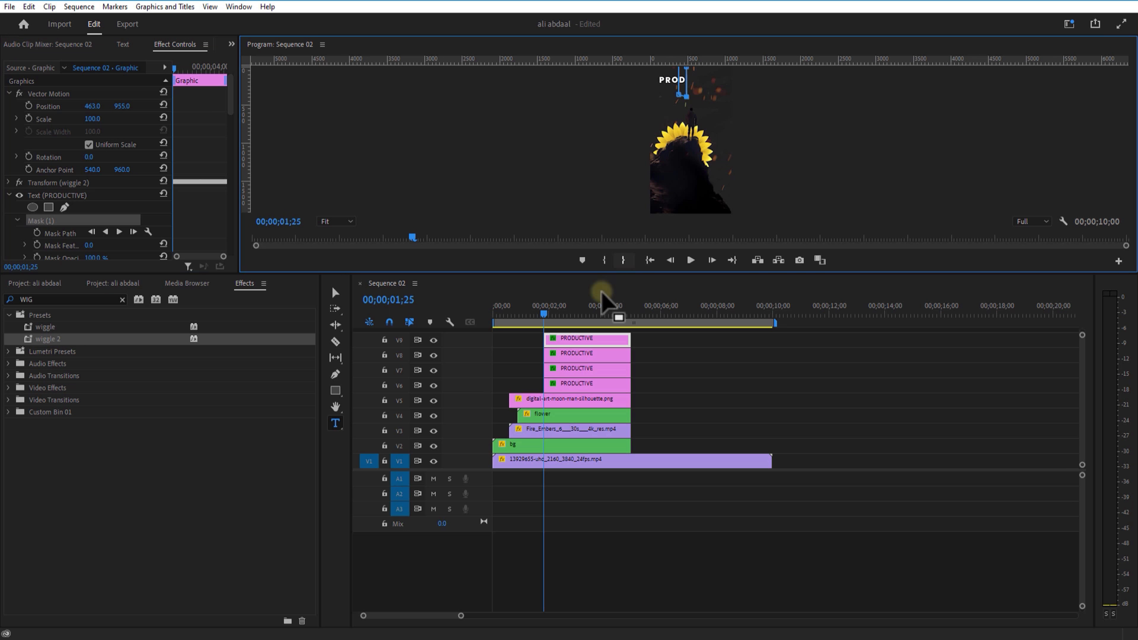
left_click(584, 369)
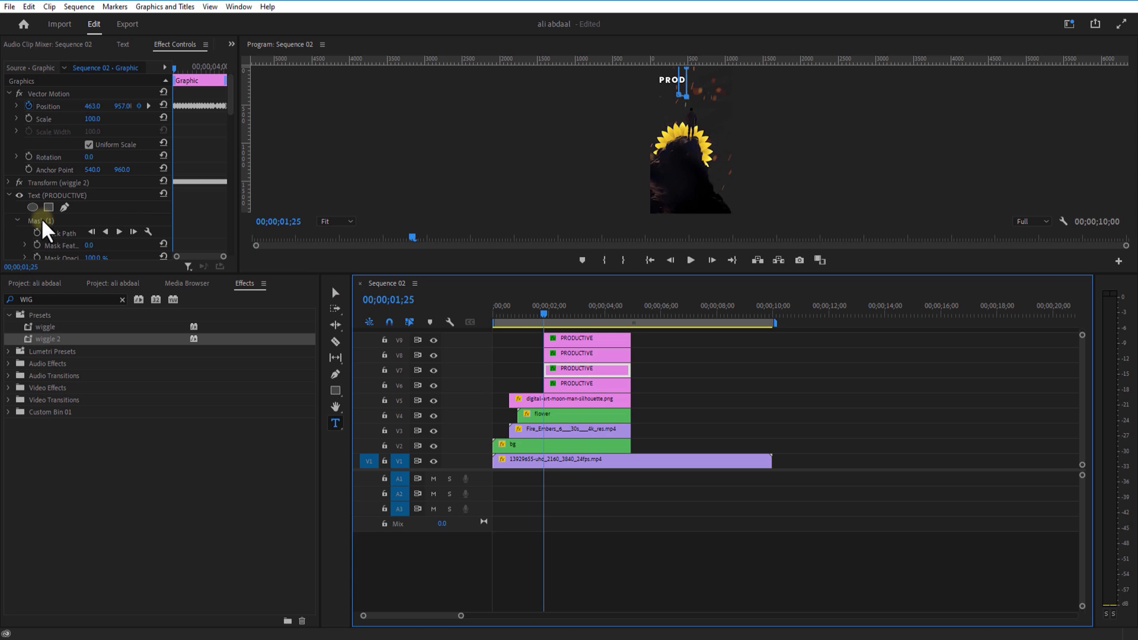
left_click(50, 94)
key("ctrl+c")
left_click(51, 106)
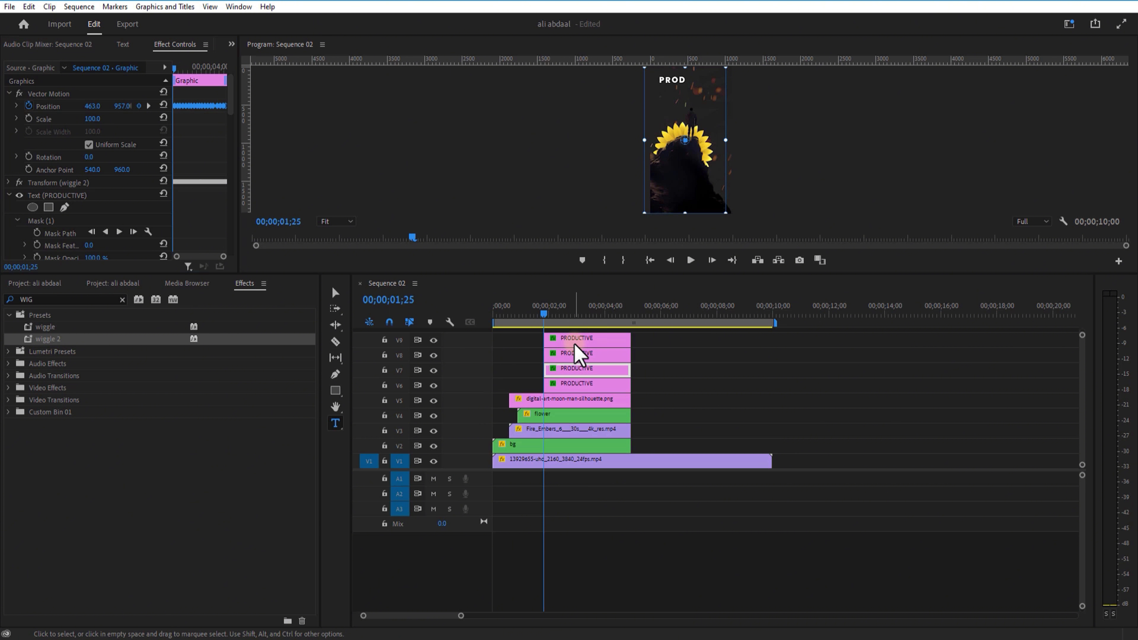
left_click(559, 339)
left_click(173, 66)
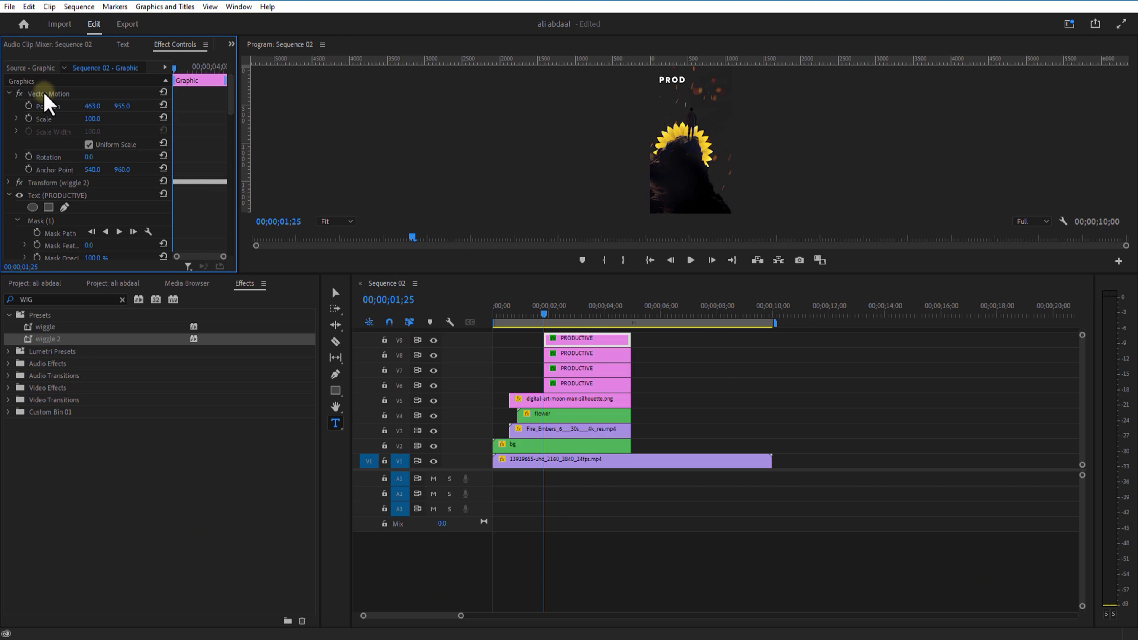
left_click(43, 106)
key("ctrl+v")
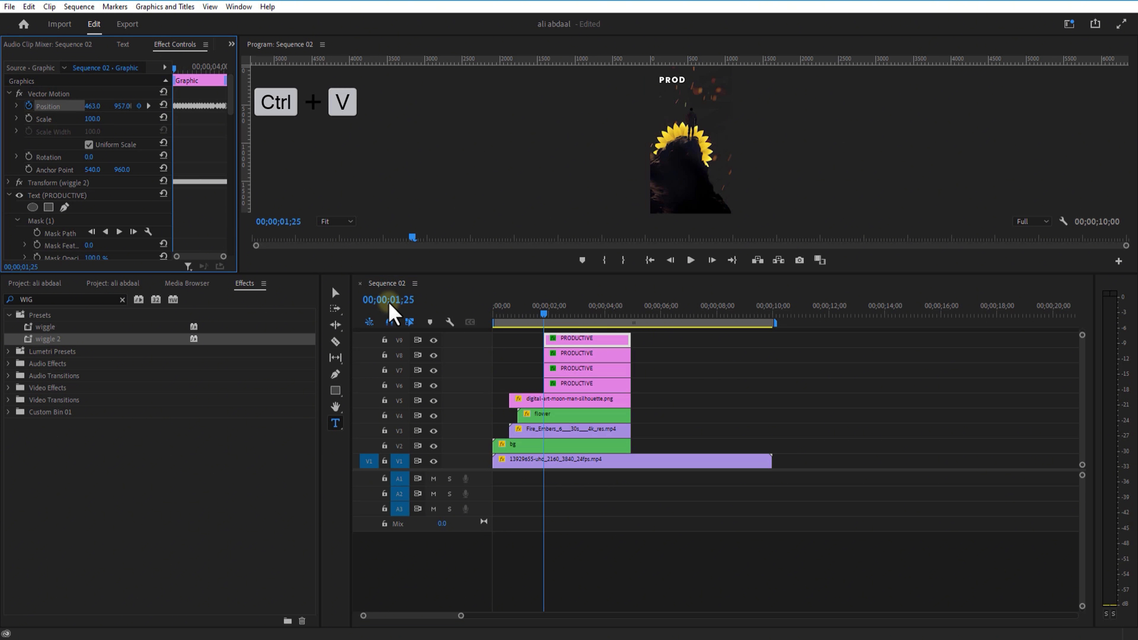
Mask the remaining letters on their own text copies and nest all PRODUCTIVE clips as "productive text".
left_click_drag(598, 272, 599, 254)
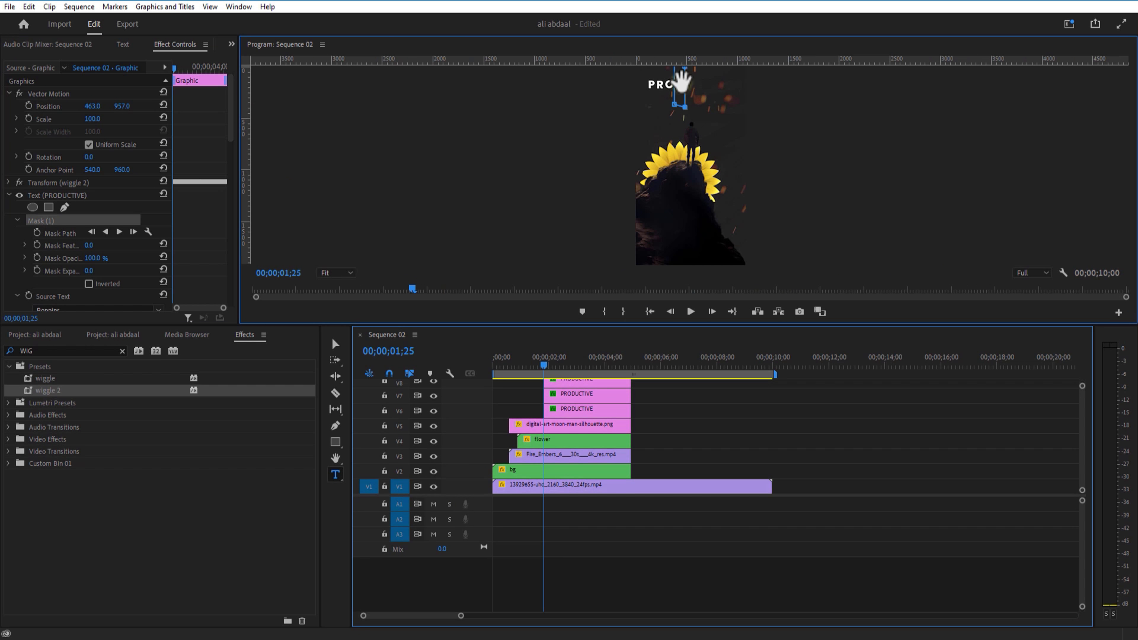
left_click(61, 232)
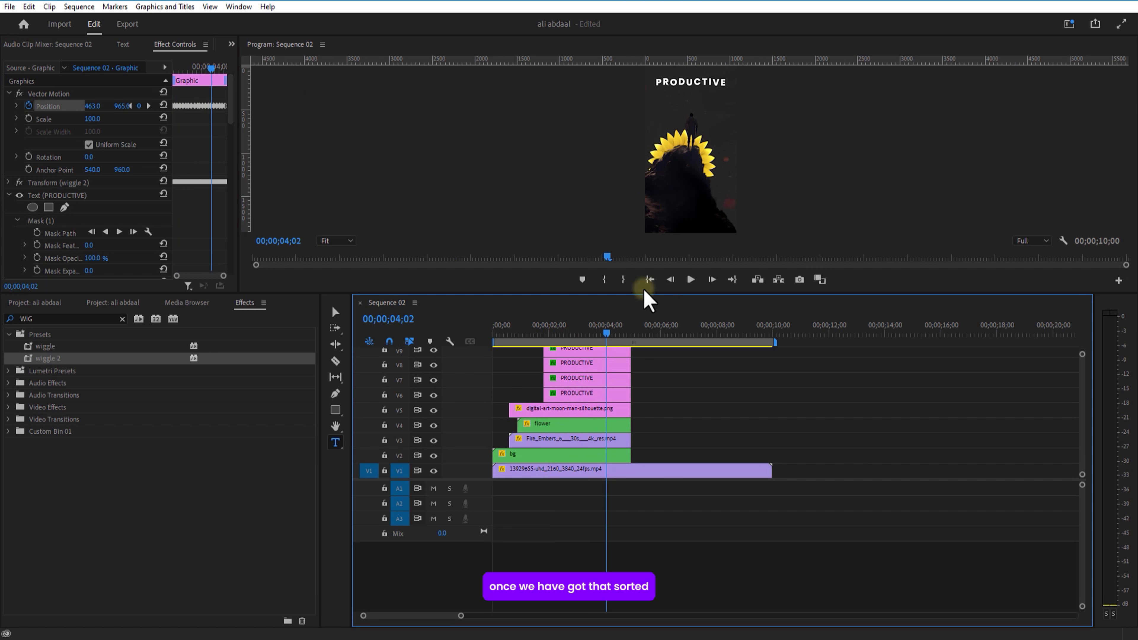
left_click_drag(644, 291, 668, 129)
left_click_drag(640, 201, 571, 305)
right_click(569, 209)
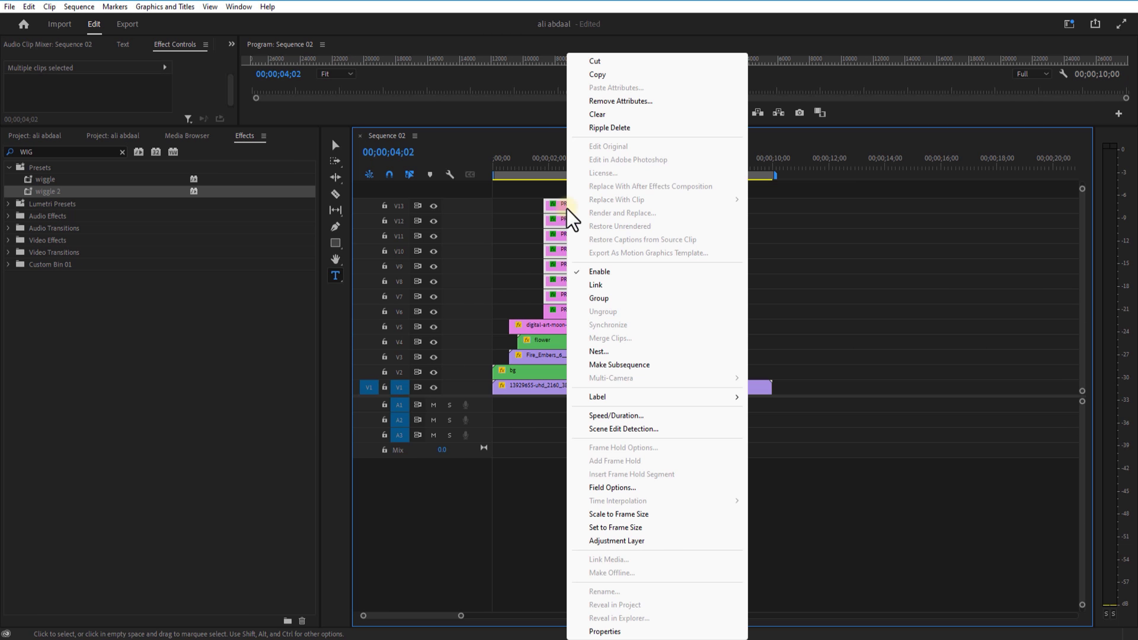
left_click(605, 352)
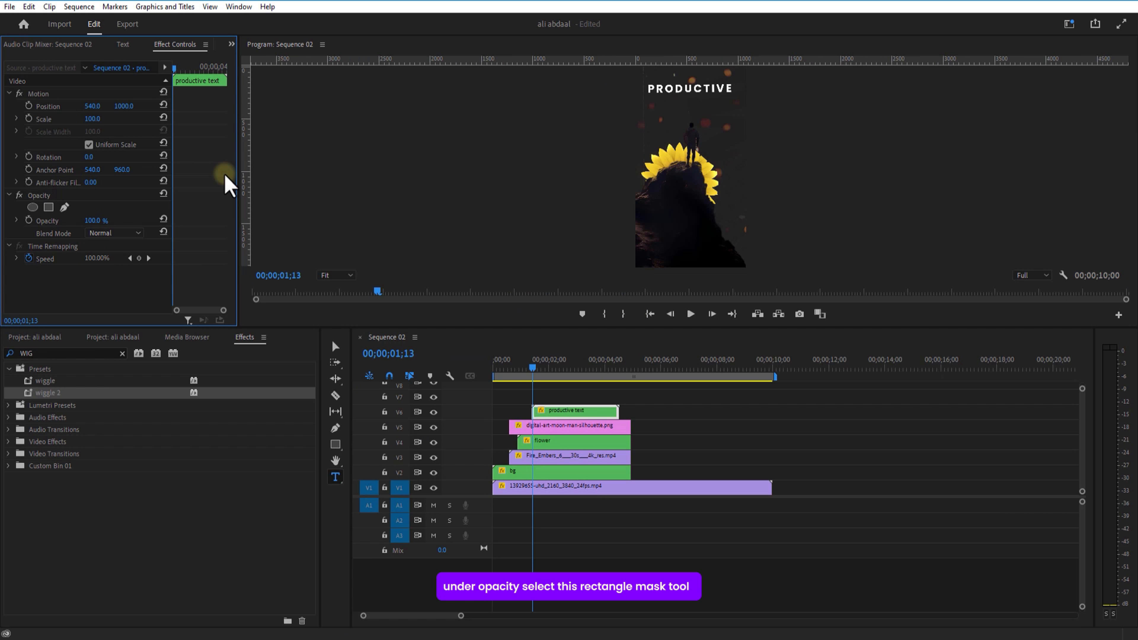
Add a rectangular opacity mask beside the start of the nested word and keyframe its mask path at 00;00;01;13.
left_click(48, 207)
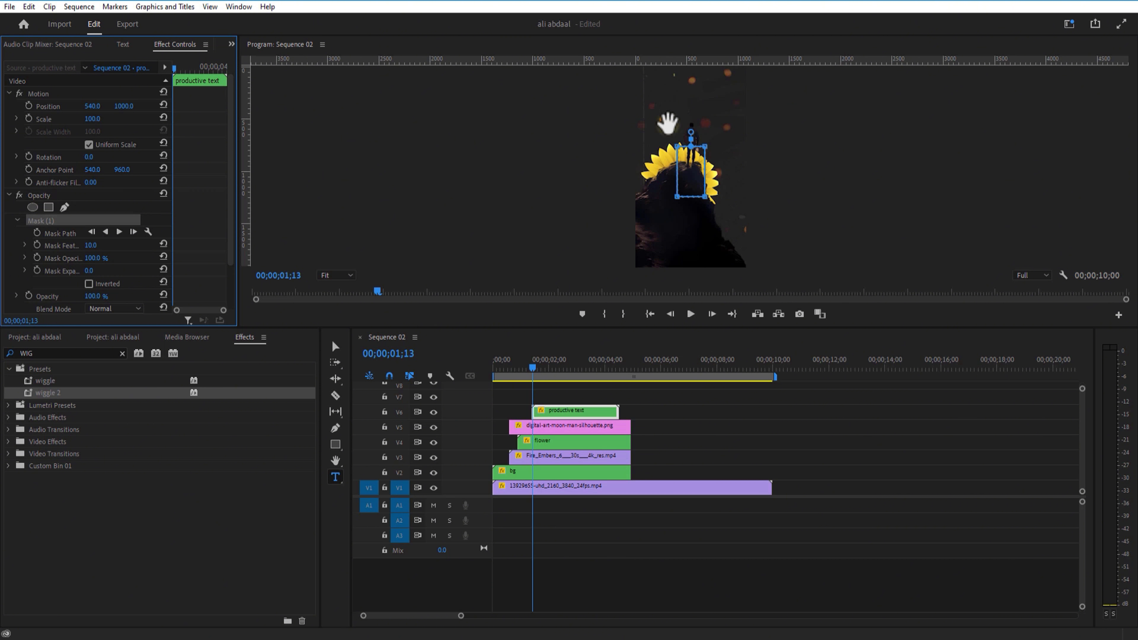
left_click_drag(668, 122, 627, 84)
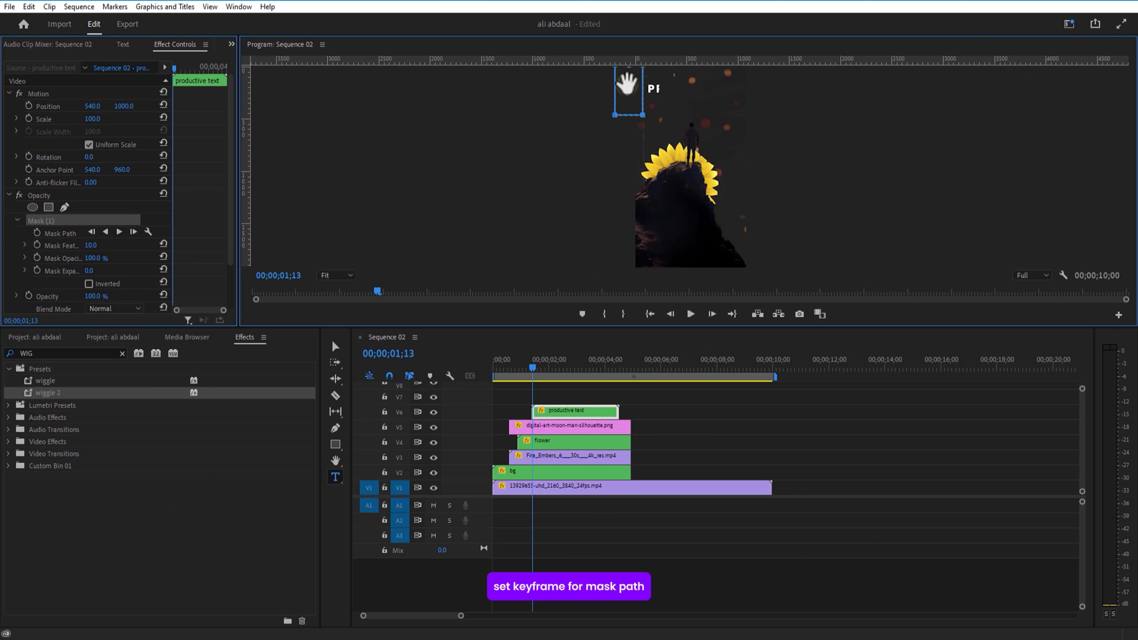
left_click(37, 233)
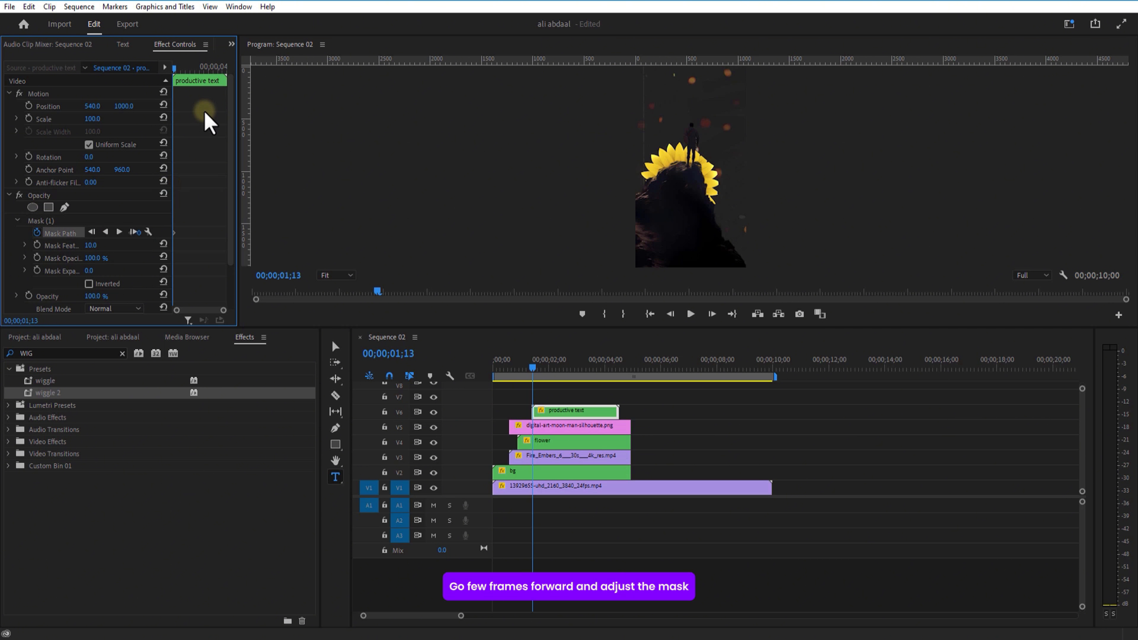
Extend the opacity mask rightwards over the whole word PRODUCTIVE at 00;00;01;24 to keyframe its reveal.
key("Right")
key("Right")
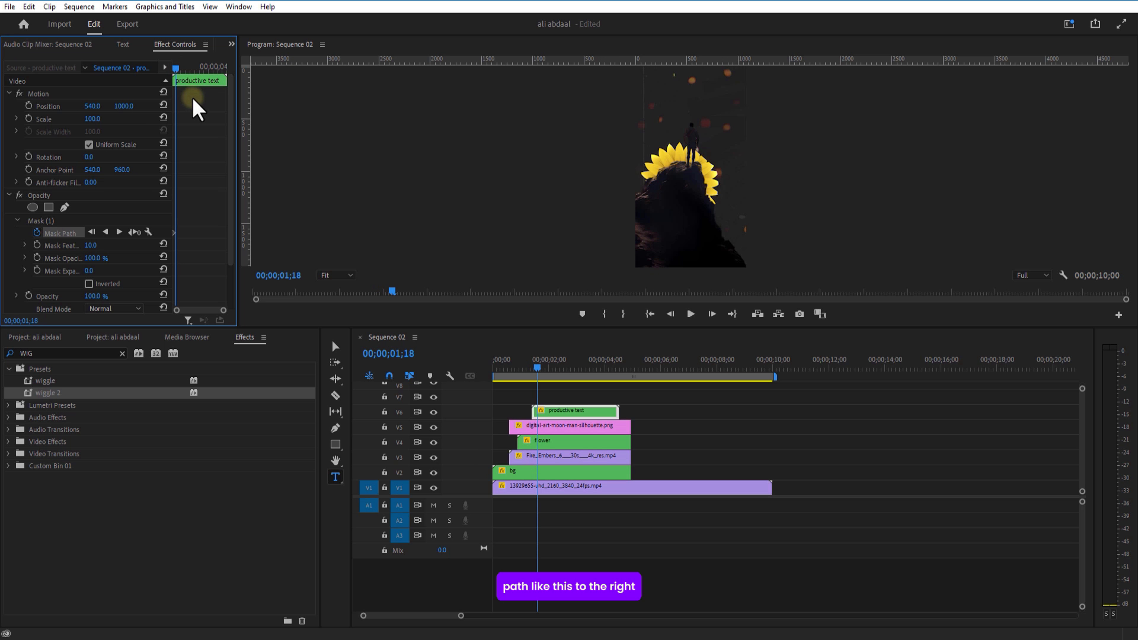
key("Right")
key("Right")
key("Right")
key("Right")
key("Right")
key("Right")
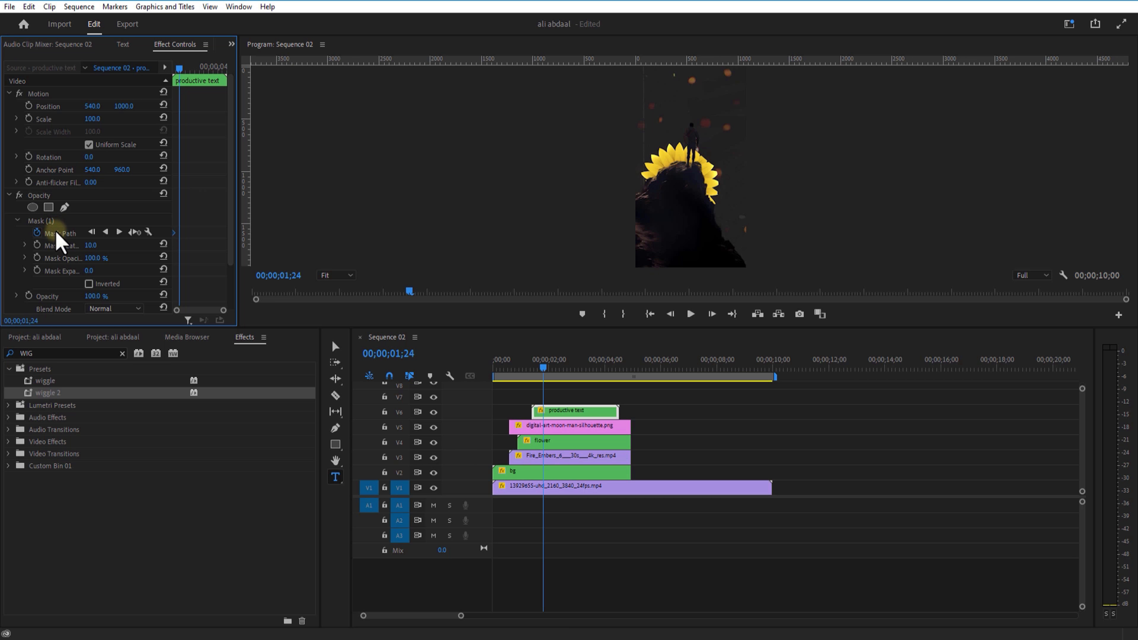
left_click(56, 234)
left_click(662, 111)
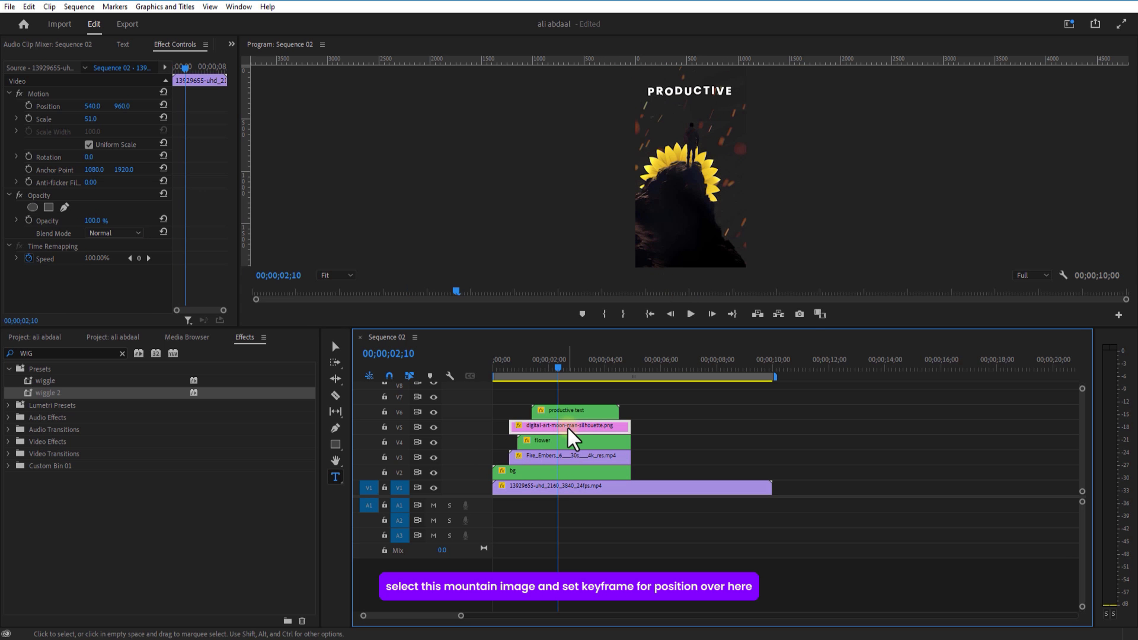
Add a position keyframe to the mountain silhouette image at 00;00;02;10.
left_click(569, 425)
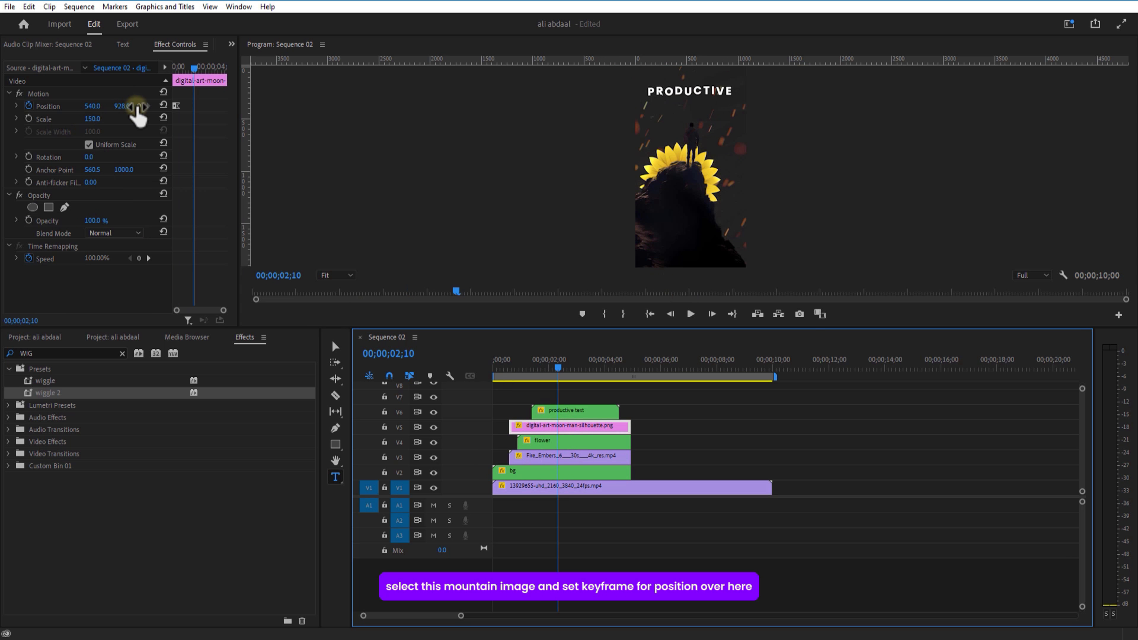
left_click(140, 105)
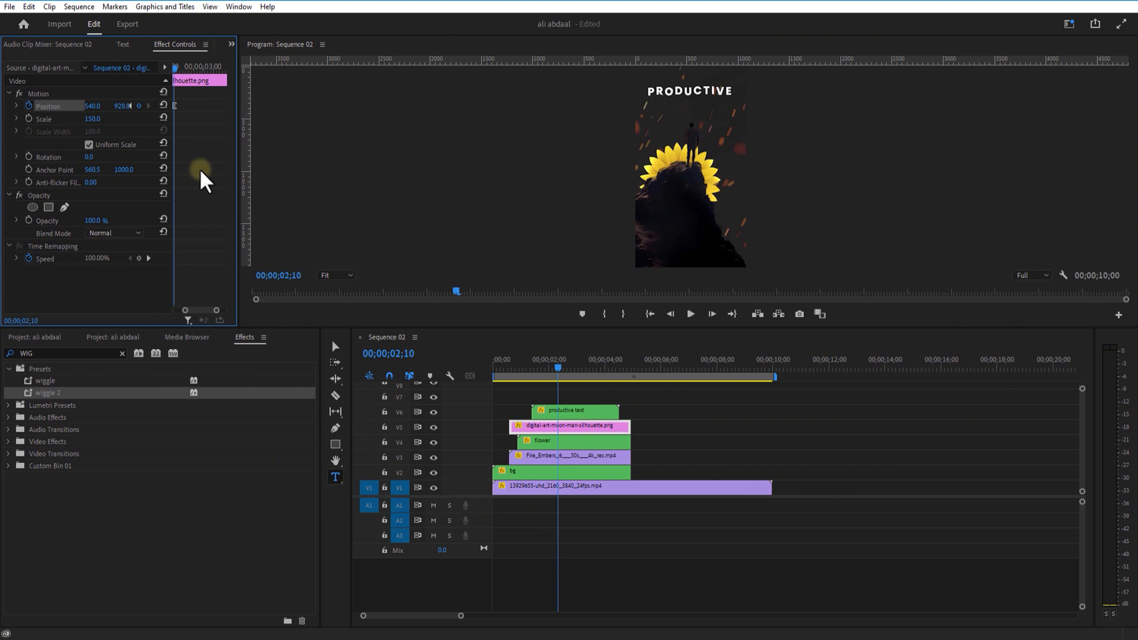
left_click_drag(219, 309, 225, 310)
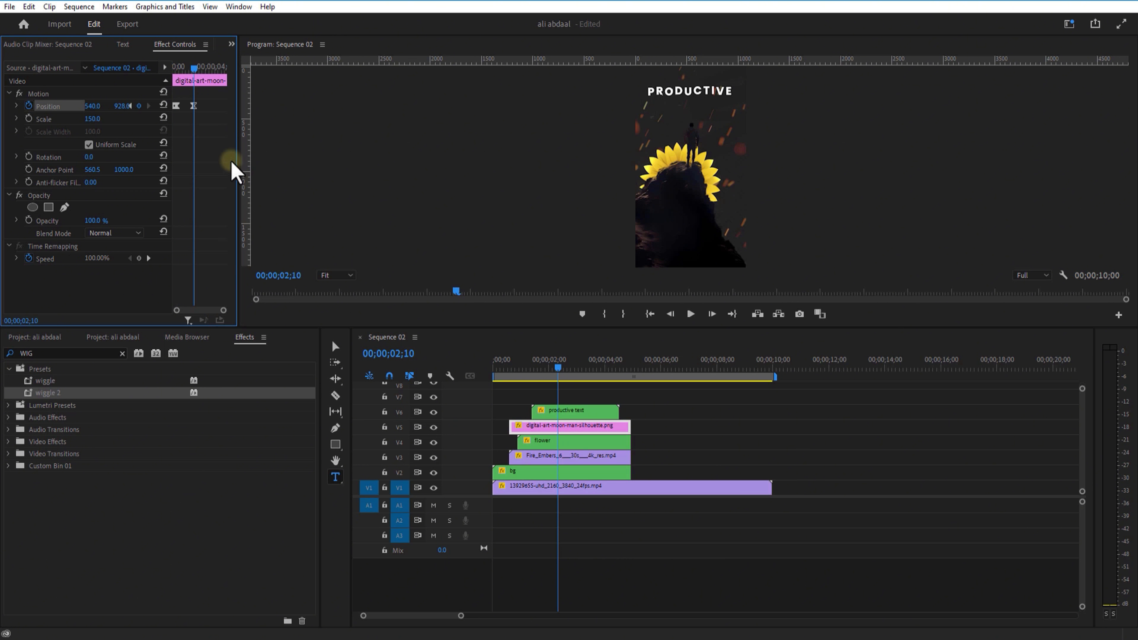
Move the silhouette image down out of the frame at 00;00;02;20 with a vertical position of 2425.
key("Right")
key("Right")
key("Right")
key("Right")
key("Right")
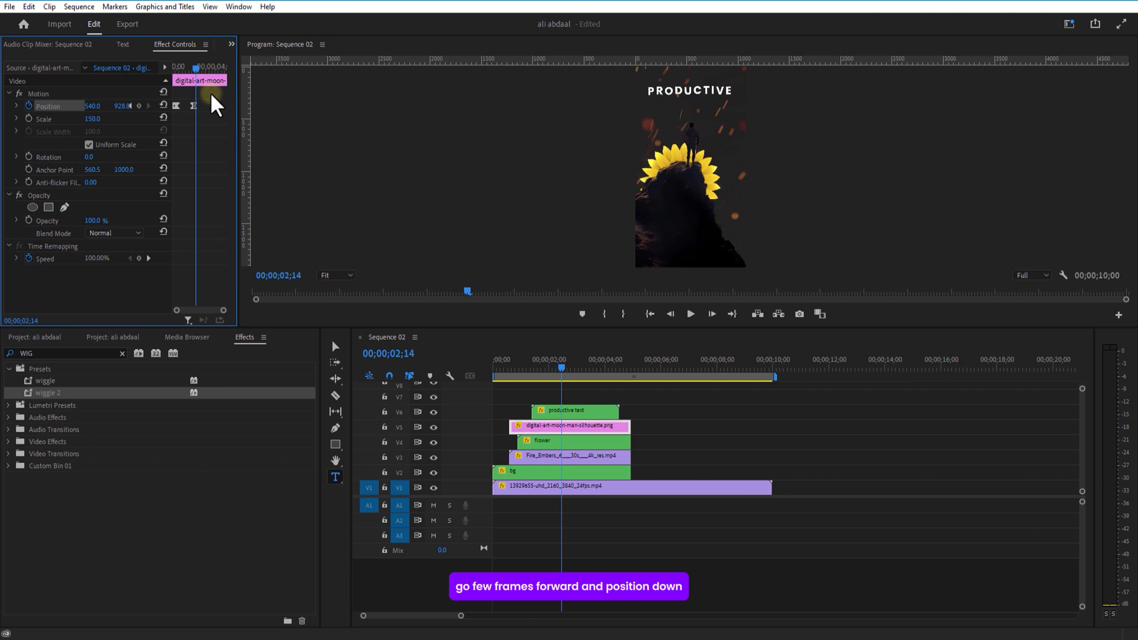
key("Right")
key("Right")
key("Right")
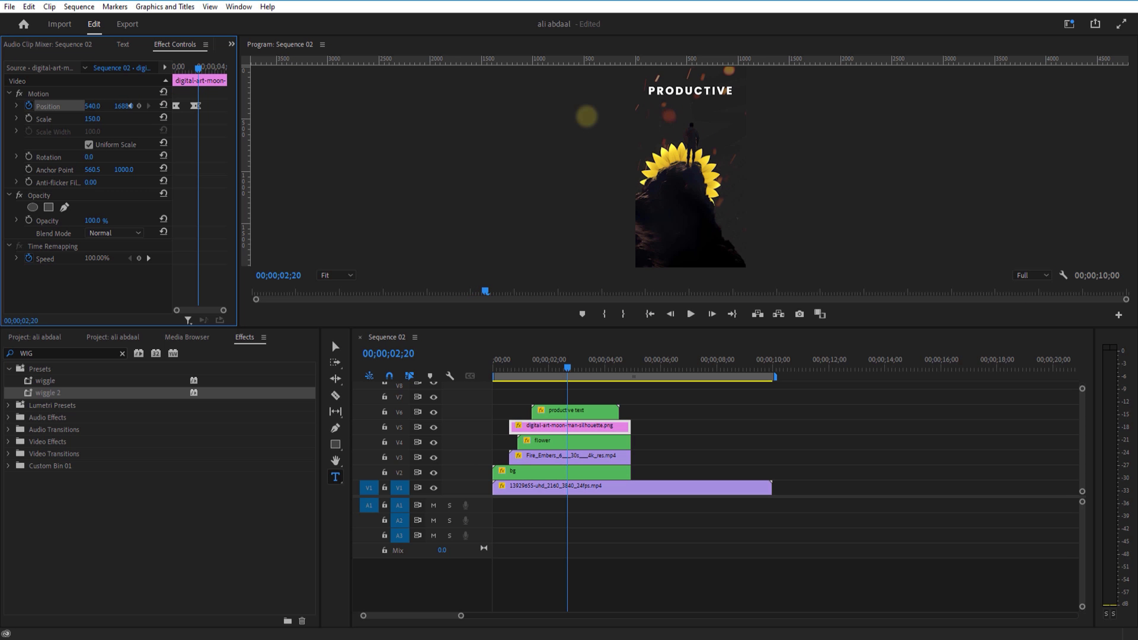
left_click_drag(129, 106, 191, 95)
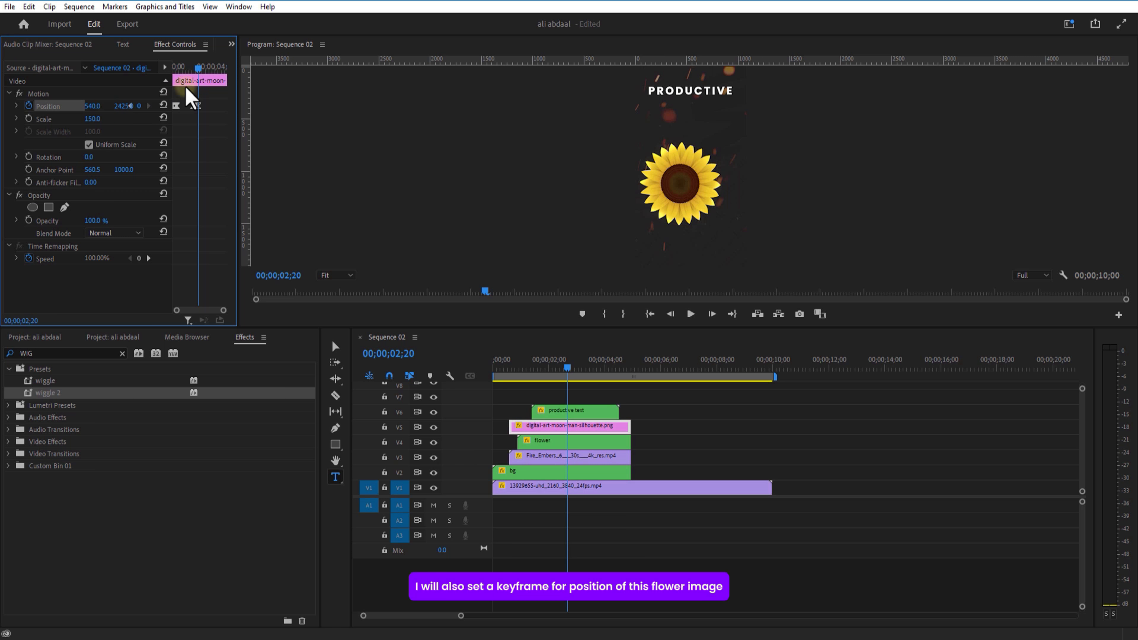
Start position keyframing on the flower clip at 00;00;02;10.
left_click_drag(222, 310, 217, 311)
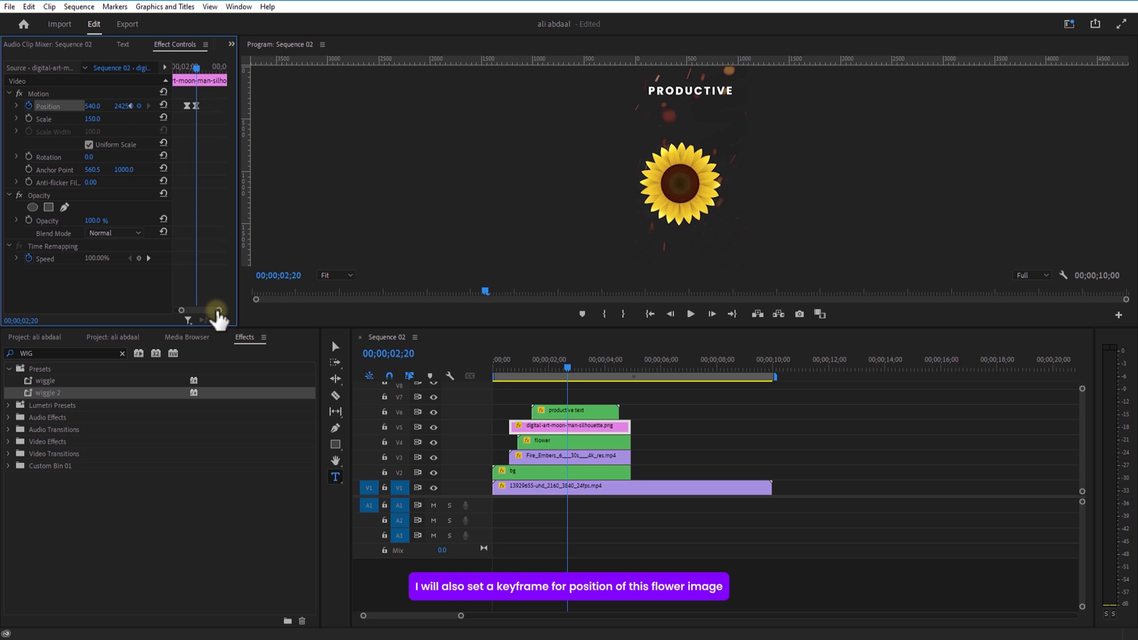
left_click_drag(196, 68, 188, 70)
left_click_drag(218, 311, 215, 311)
key("Right")
left_click(528, 443)
left_click(29, 106)
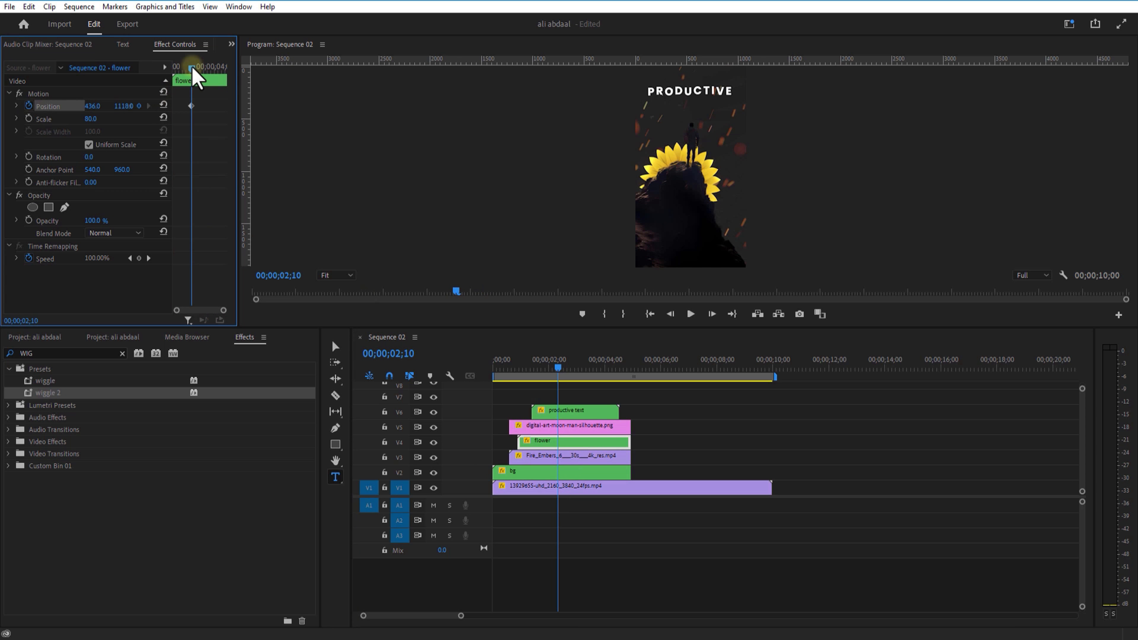
Set the flower clip's vertical position to 2435 at 00;00;02;20 so it drops out of the frame.
left_click_drag(191, 69, 196, 70)
left_click(574, 429)
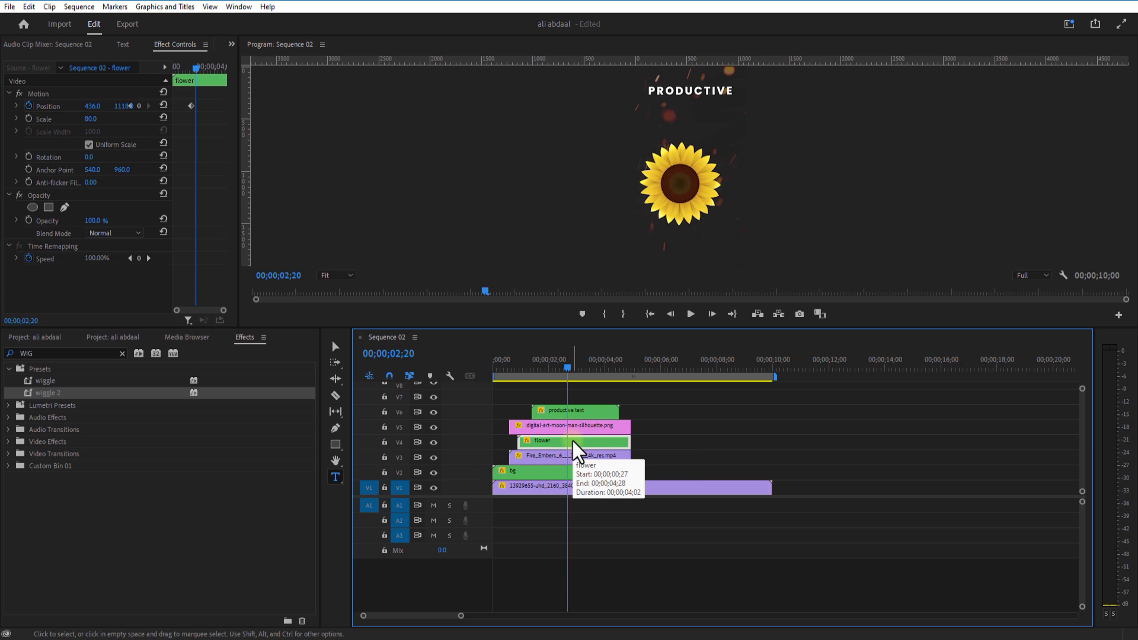
left_click(573, 442)
left_click(120, 106)
type("2435")
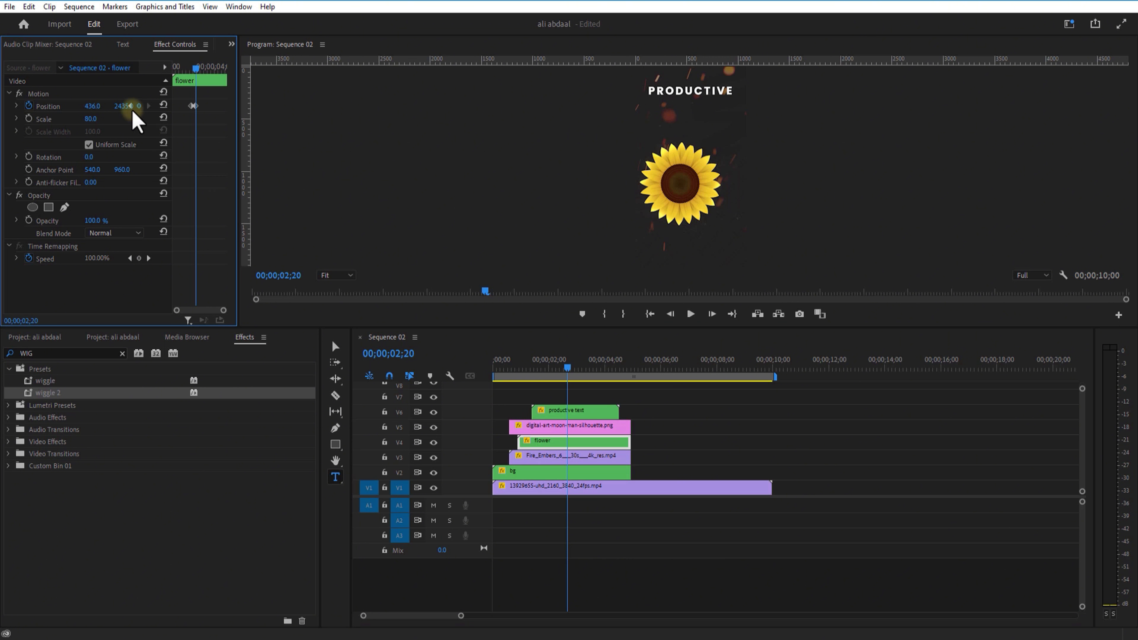
left_click(134, 105)
Keyframe the productive text clip's position to move up out of the frame, with a vertical value of 261 at 00;00;02;20.
left_click(578, 411)
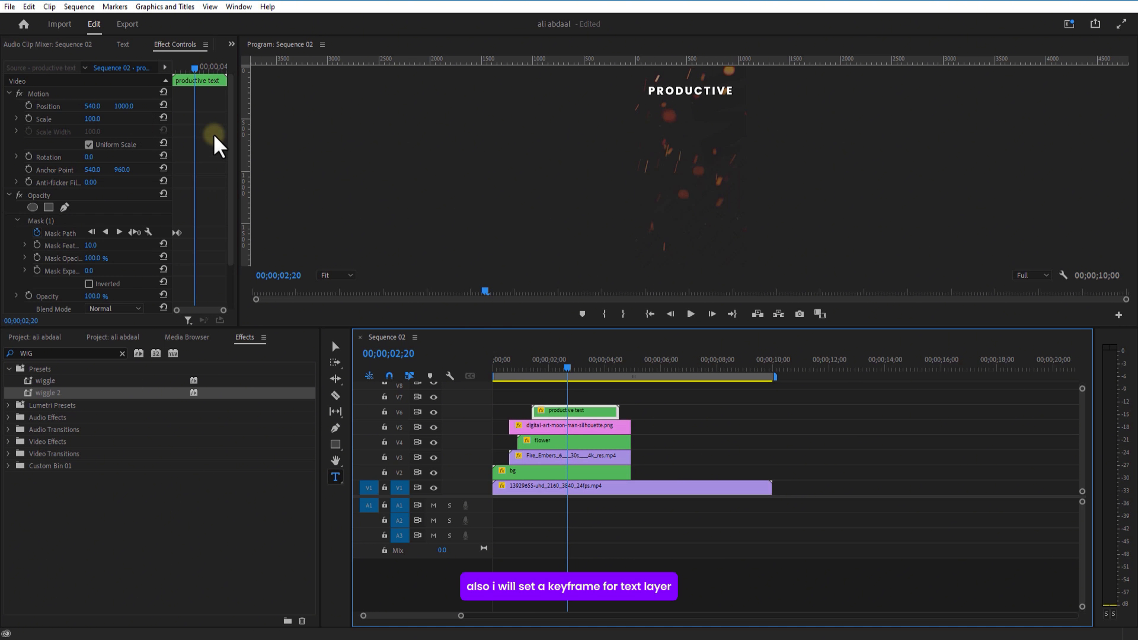
left_click_drag(195, 68, 197, 69)
left_click(29, 106)
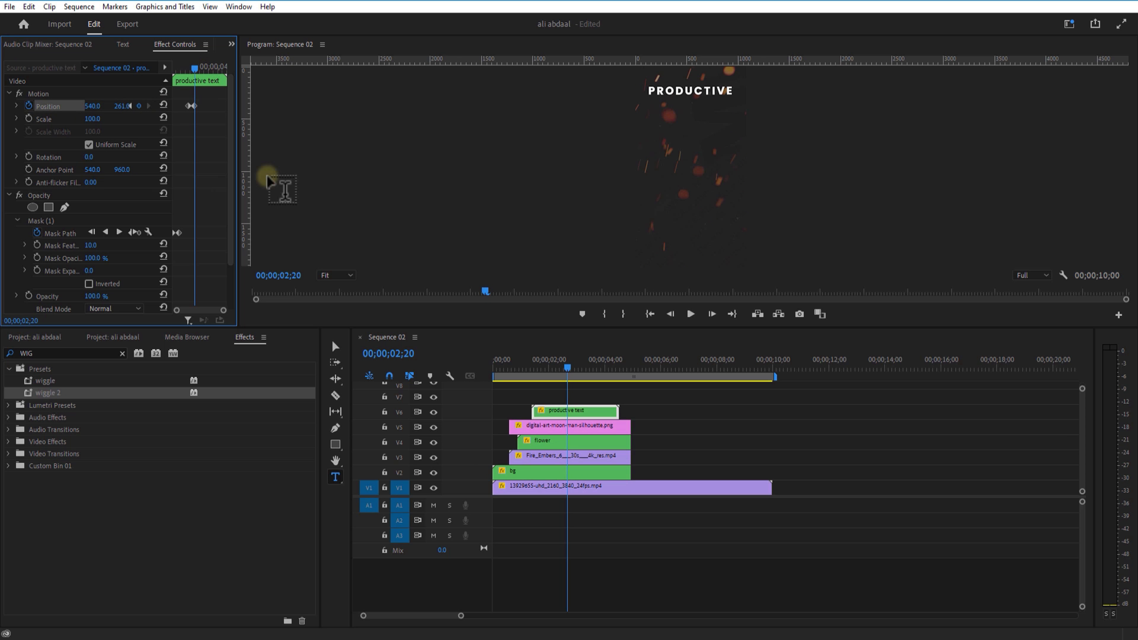
Split the bg clip on track V2 at 00;00;02;14.
left_click(569, 473)
left_click(327, 396)
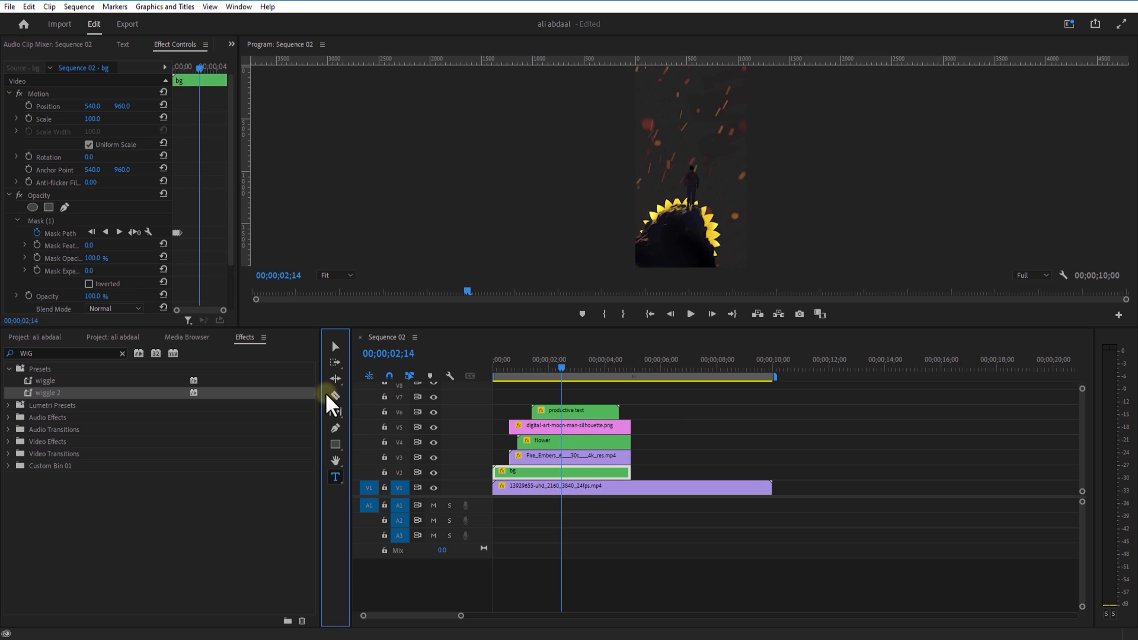
left_click(333, 396)
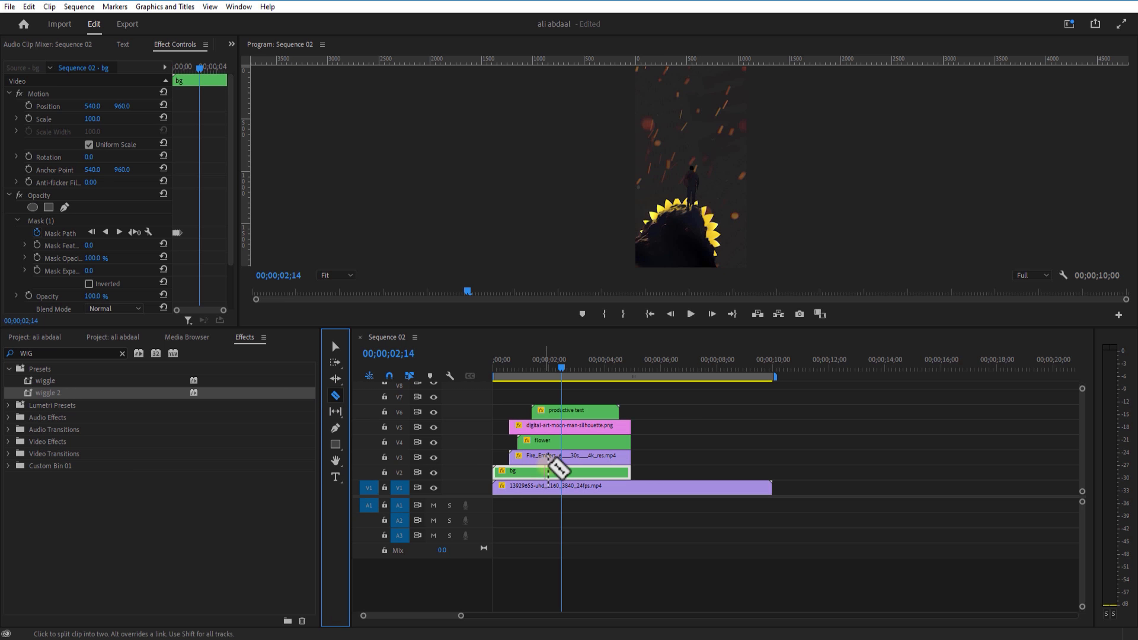
left_click(562, 470)
left_click(335, 346)
Move the second bg segment far past the other clips and place a copy of the first segment in the gap.
left_click(576, 473)
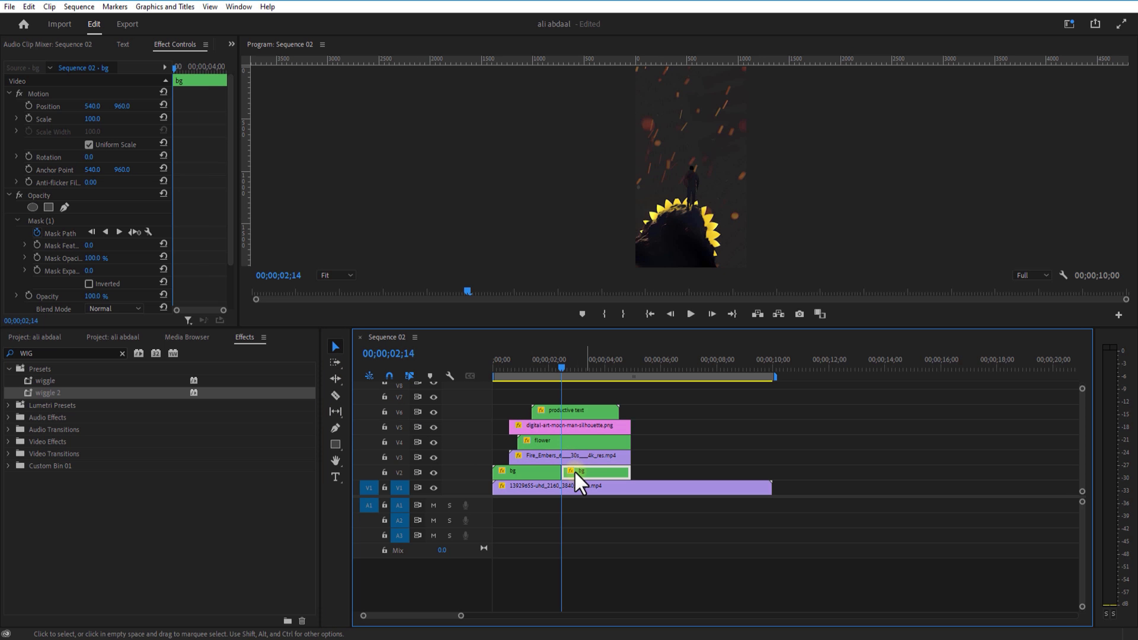
left_click_drag(576, 472, 962, 470)
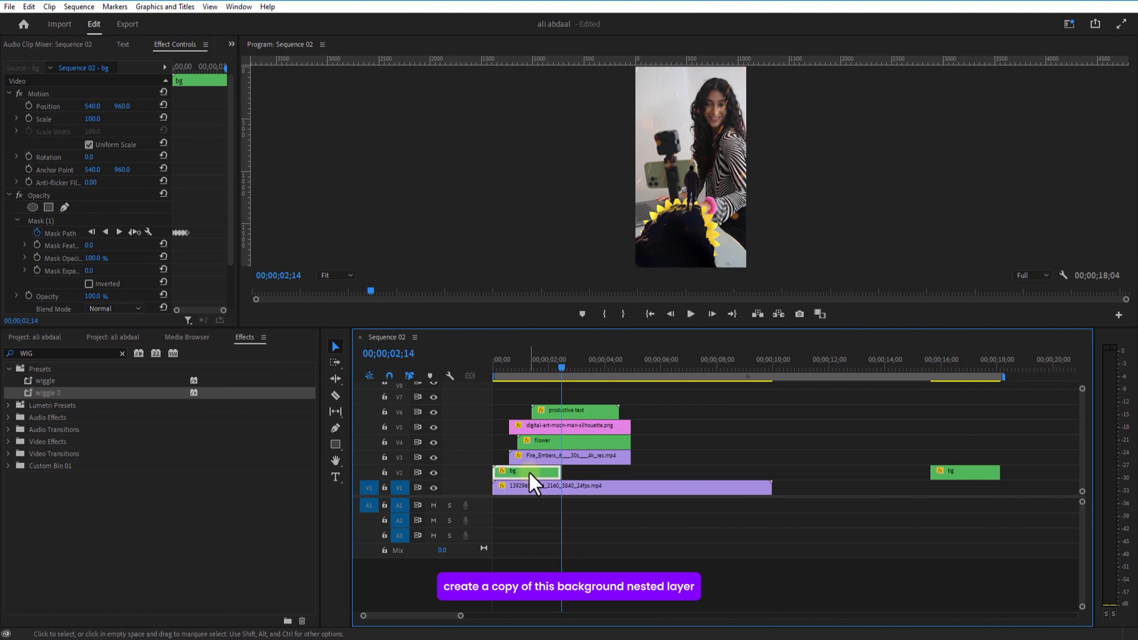
left_click_drag(529, 485, 591, 475)
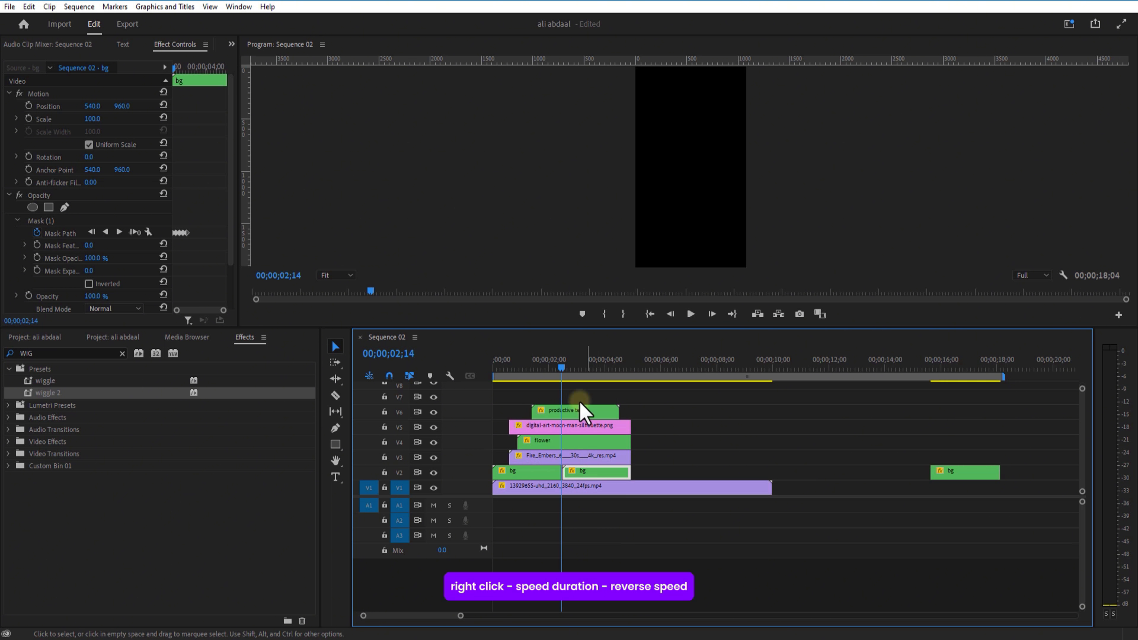
Reverse the speed of the copied bg segment on track V2.
right_click(588, 474)
left_click(638, 396)
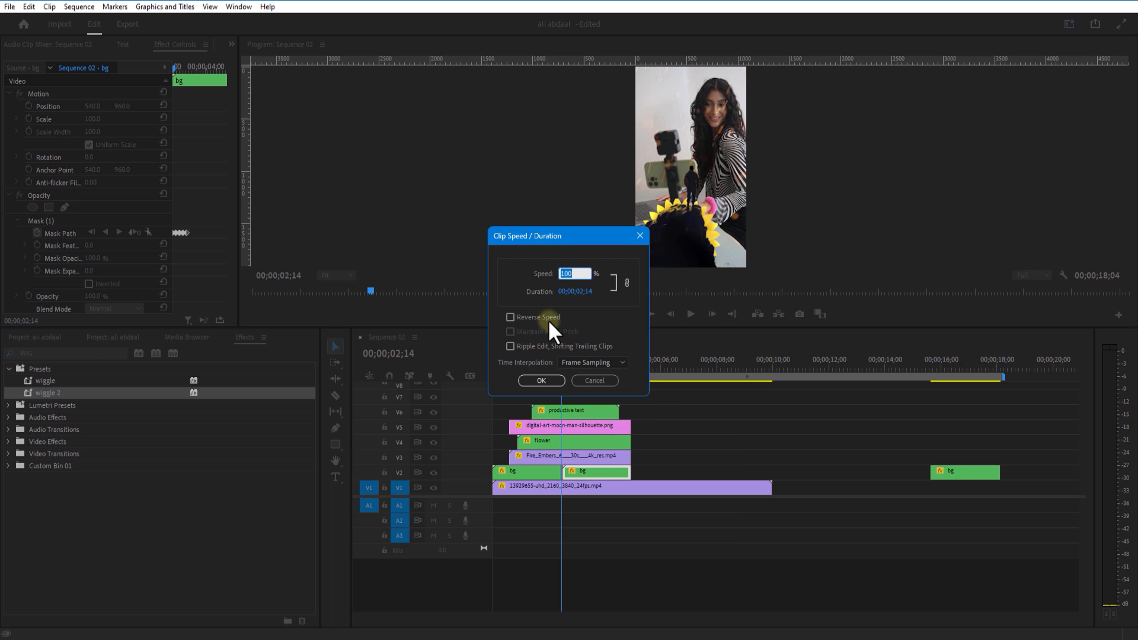
left_click(533, 317)
left_click(541, 381)
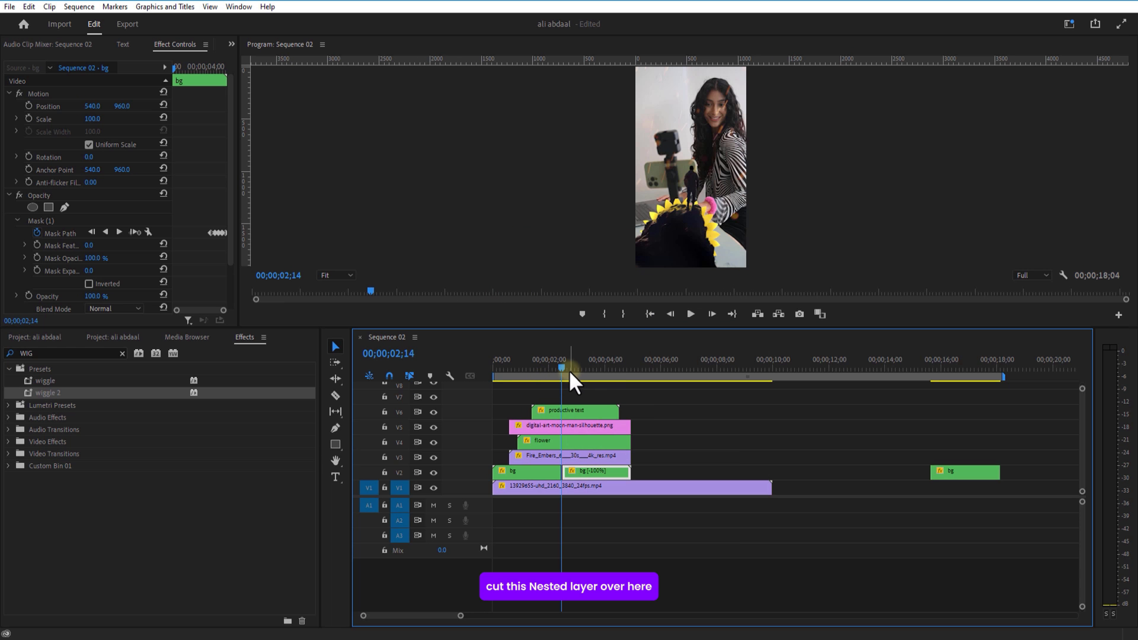
Split the reversed bg clip at 00;00;04;08 and delete its earlier piece.
left_click_drag(564, 370, 611, 370)
left_click(336, 395)
left_click(614, 472)
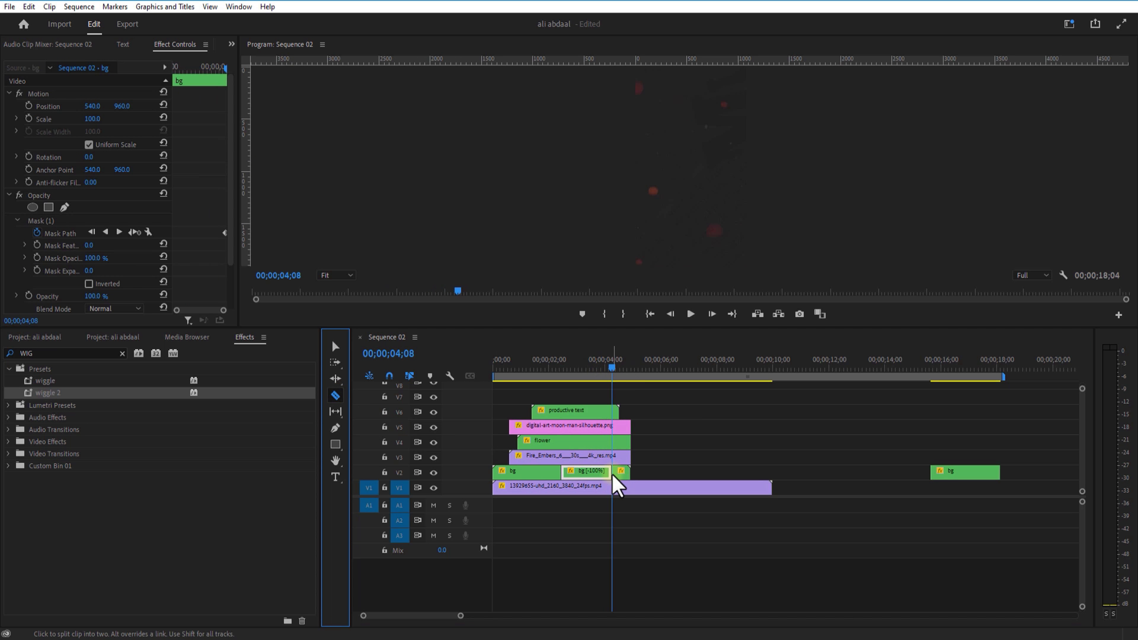
left_click(336, 347)
left_click(587, 470)
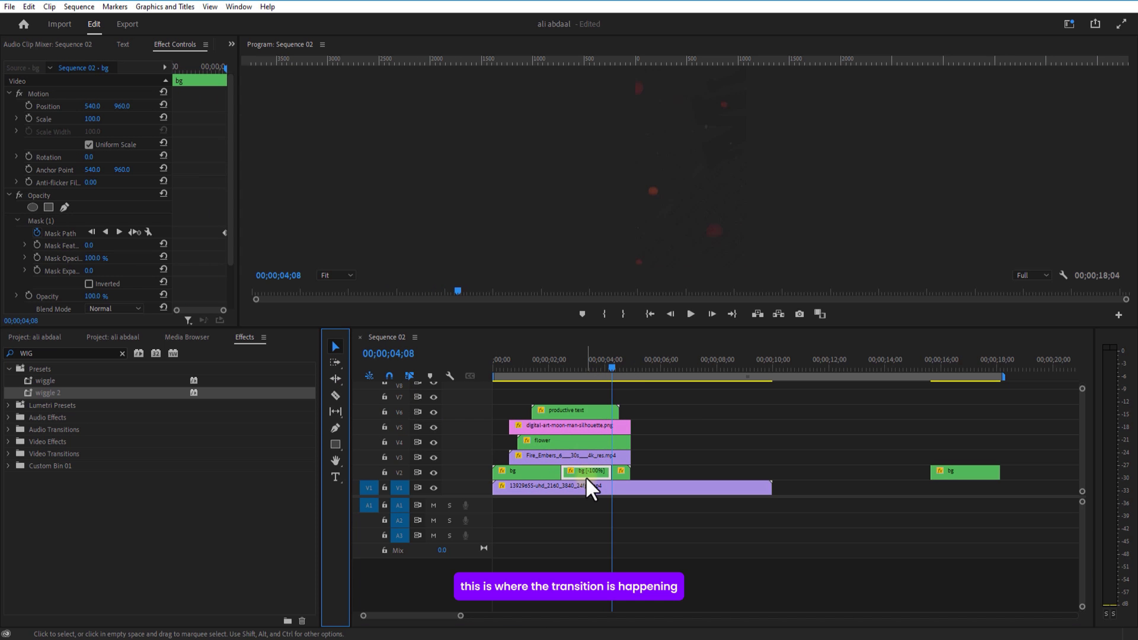
key("Delete")
Extend the first bg clip to 00;00;02;21 and place the remaining reversed piece directly after it.
left_click(564, 371)
left_click_drag(622, 472, 578, 472)
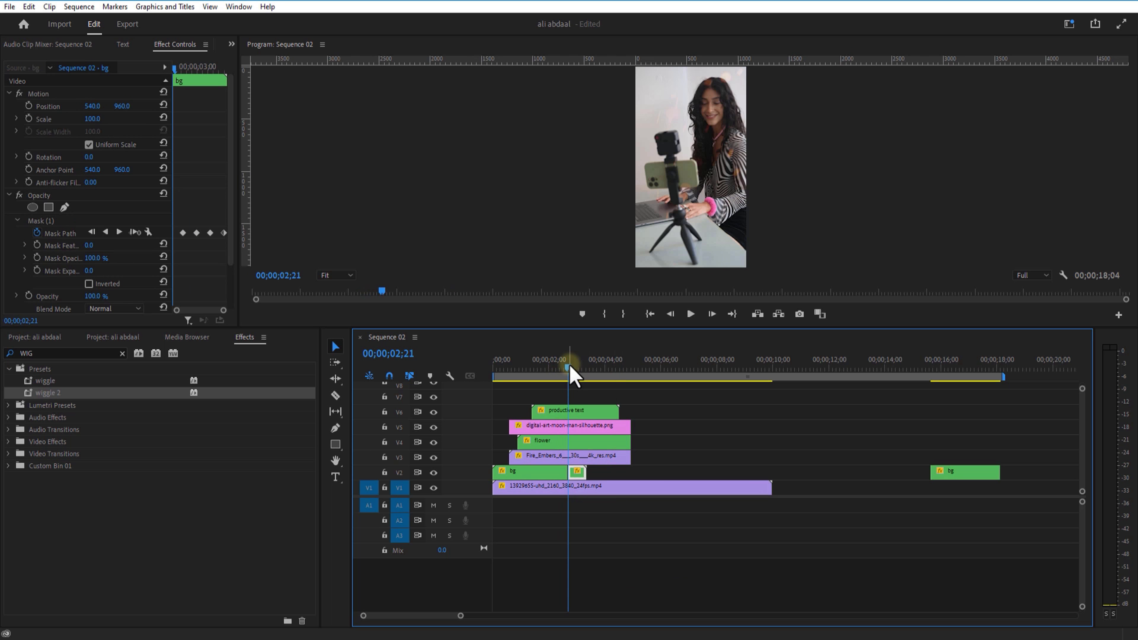
mouse_move(572, 370)
left_mouse_down()
mouse_move(590, 373)
mouse_move(574, 376)
left_mouse_up()
Trim the productive text, silhouette, flower and embers clips to end at 00;00;03;11, and delete the distant spare bg segment.
left_click_drag(460, 616, 413, 616)
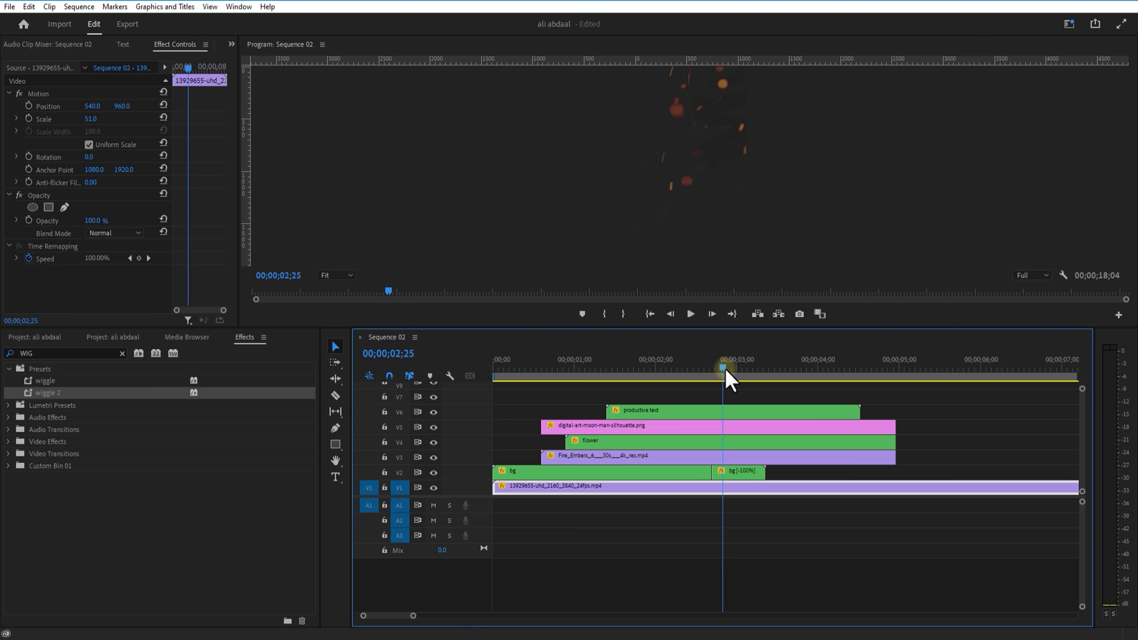
left_click(764, 372)
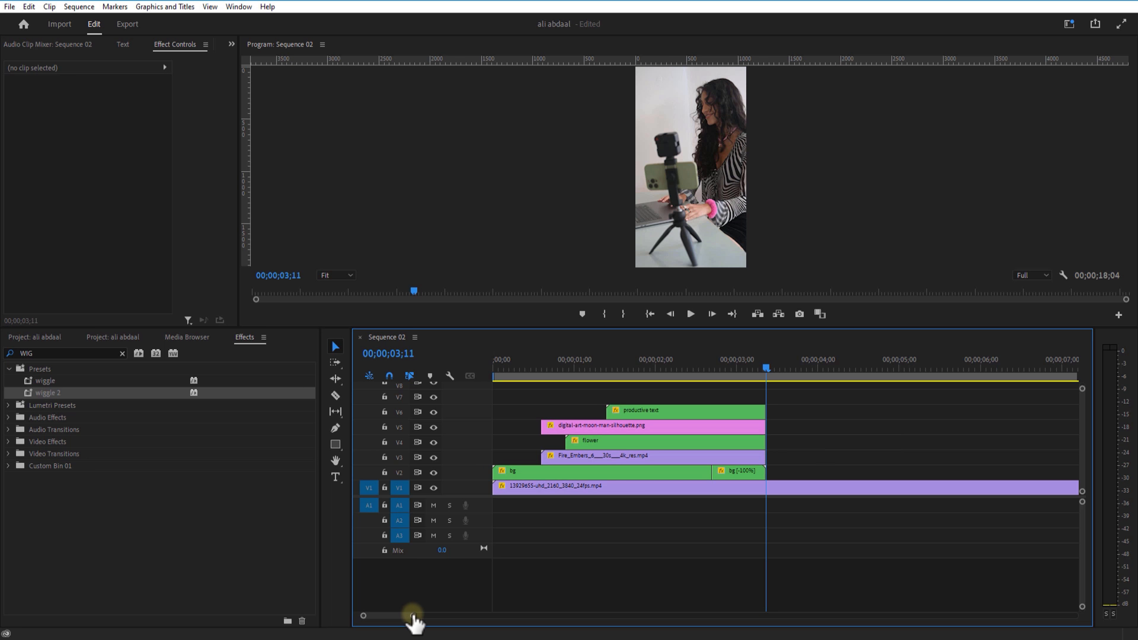
left_click_drag(413, 616, 441, 616)
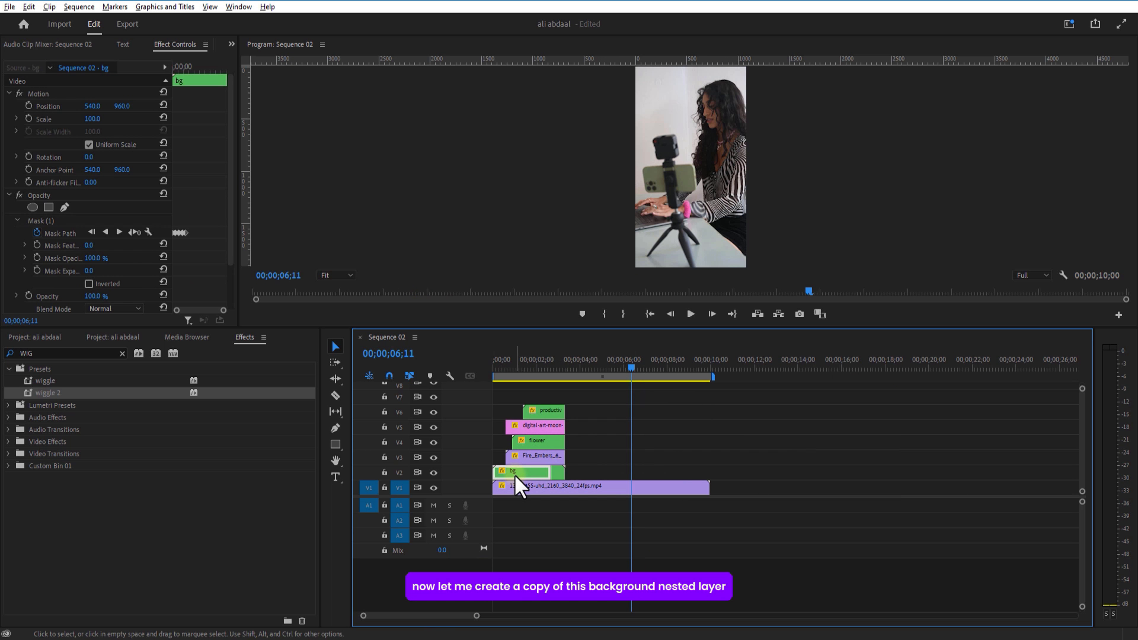
Place a copy of the first bg clip on track V2 shortly after the existing layers.
left_click_drag(519, 485, 592, 473)
left_click(570, 369)
Draw a circle with the Ellipse tool in the lower middle of the frame at 00;00;04;09.
left_click(585, 371)
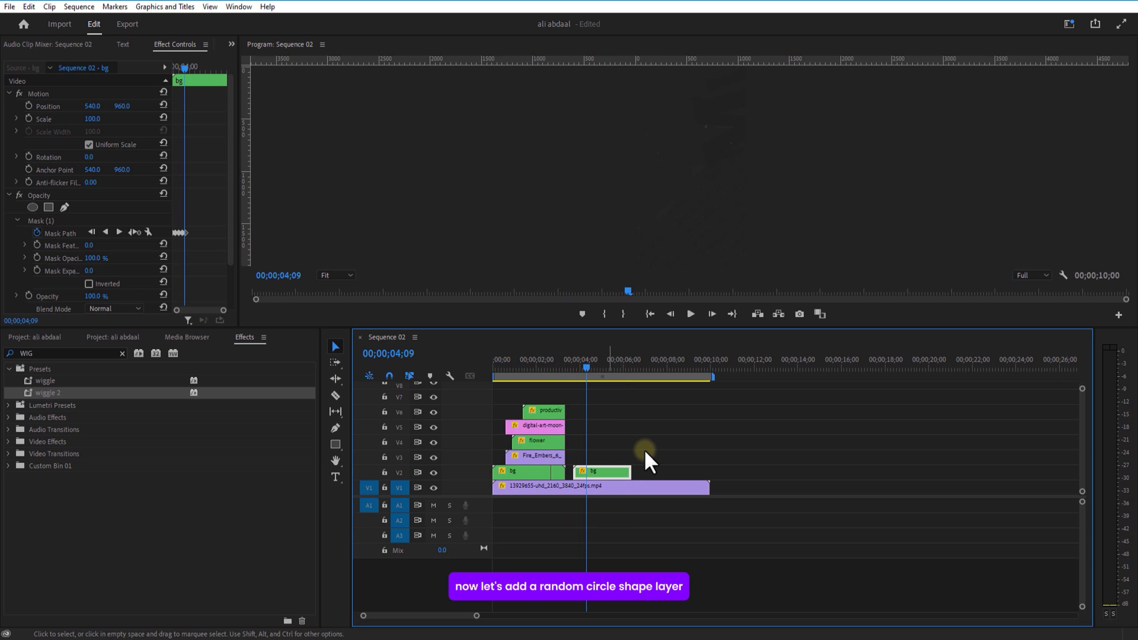
left_click(647, 458)
left_click(335, 444)
left_click(341, 453)
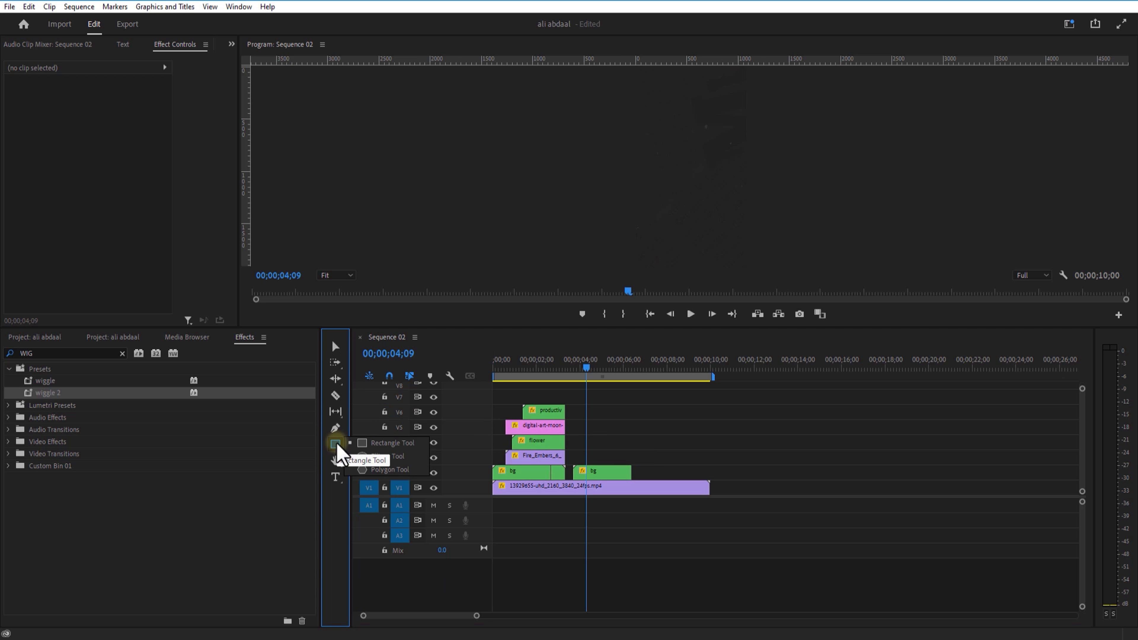
left_click(381, 462)
left_click_drag(663, 183, 727, 249)
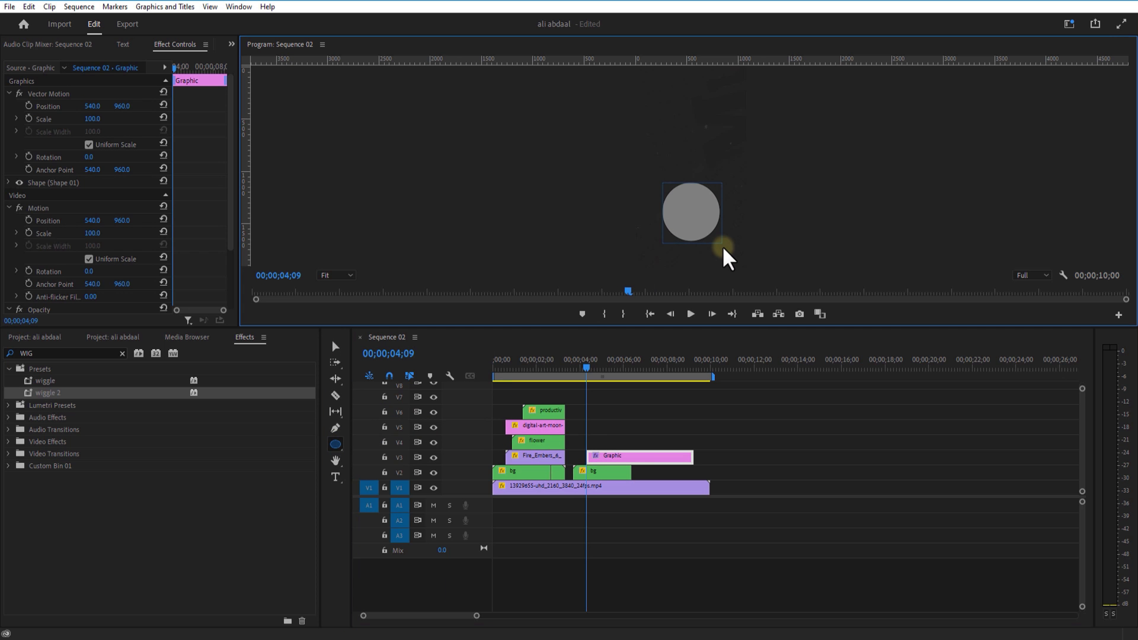
Fill the circle with dark green and trim its clip to end with the copied bg clip.
left_click(9, 182)
left_click(66, 255)
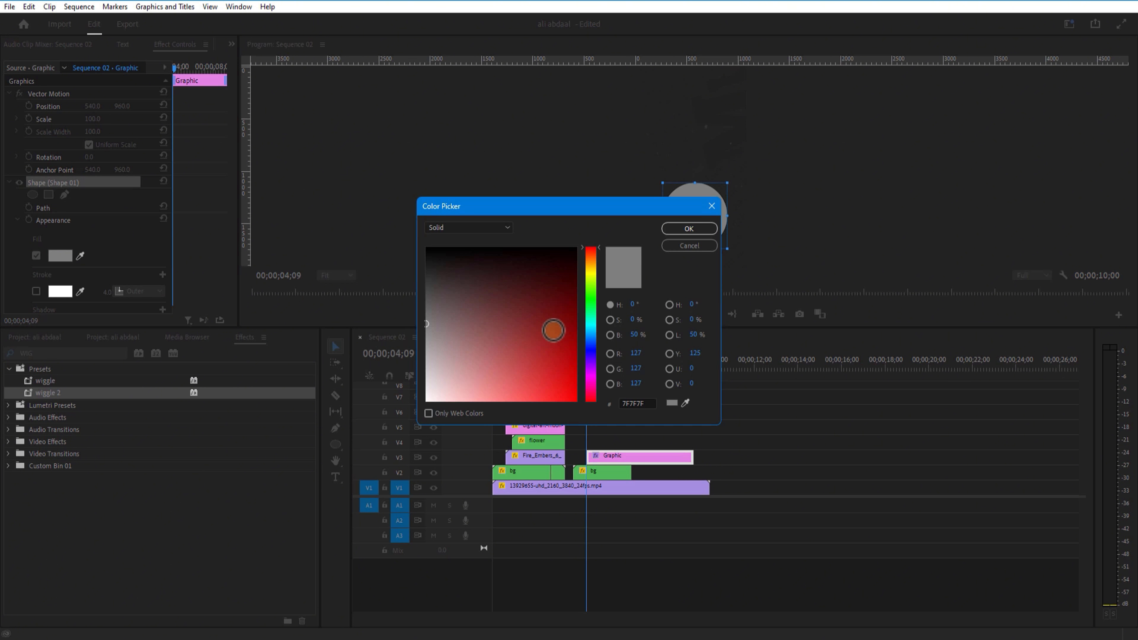
left_click(593, 291)
left_click(558, 281)
left_click(688, 228)
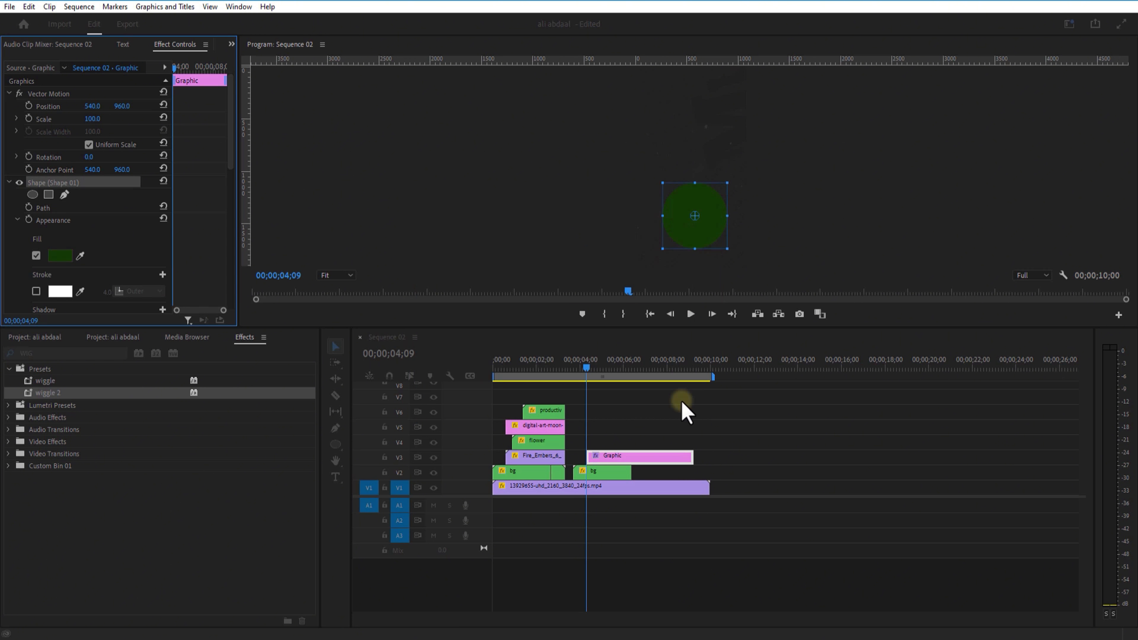
left_click(618, 462)
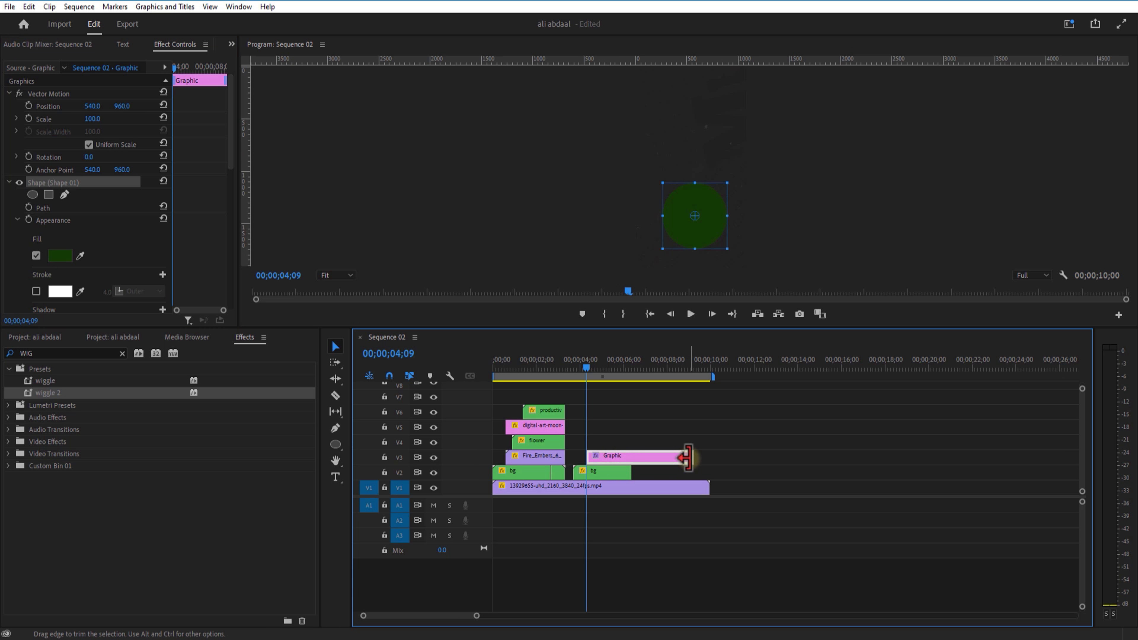
left_click_drag(690, 462, 620, 469)
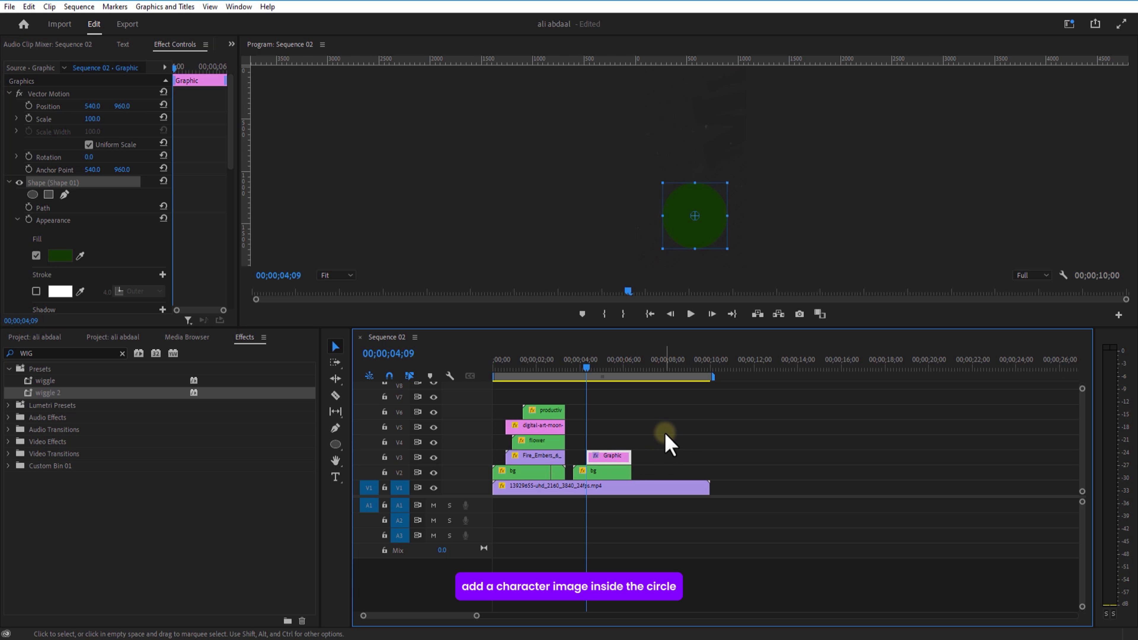
Place the portrait-masculinity image on track V4 above the circle graphic, covering the same time span.
left_click(32, 340)
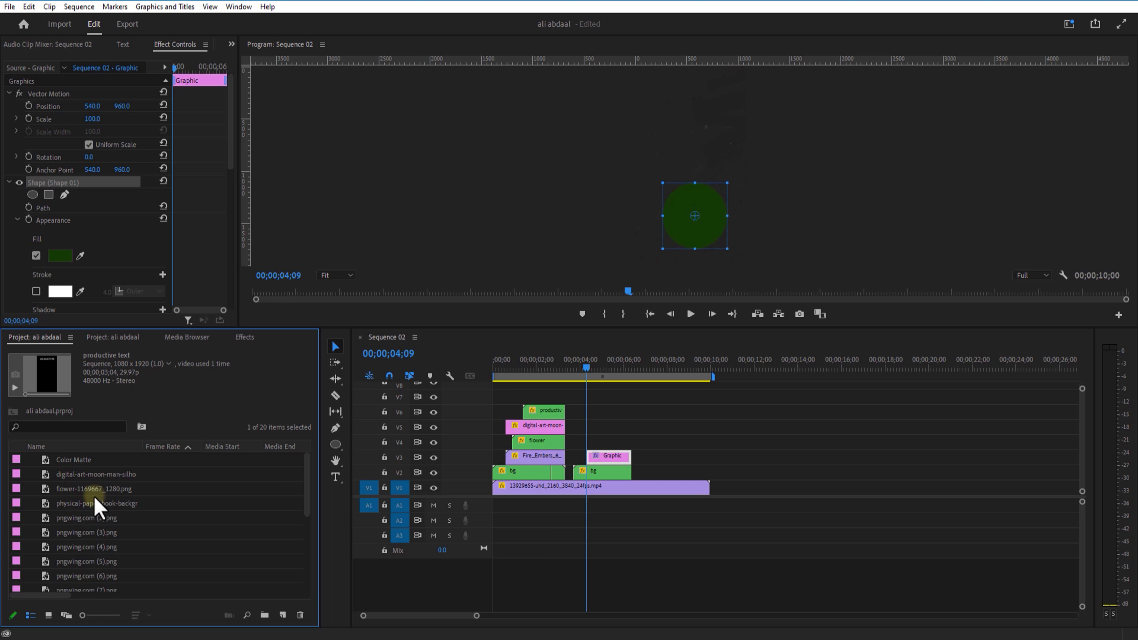
scroll(89, 516, "down", 2)
left_click_drag(89, 517, 645, 442)
Set the portrait's scale to 40 and its vertical position to 1350 so the man stands in the circle.
left_click(95, 119)
type("3")
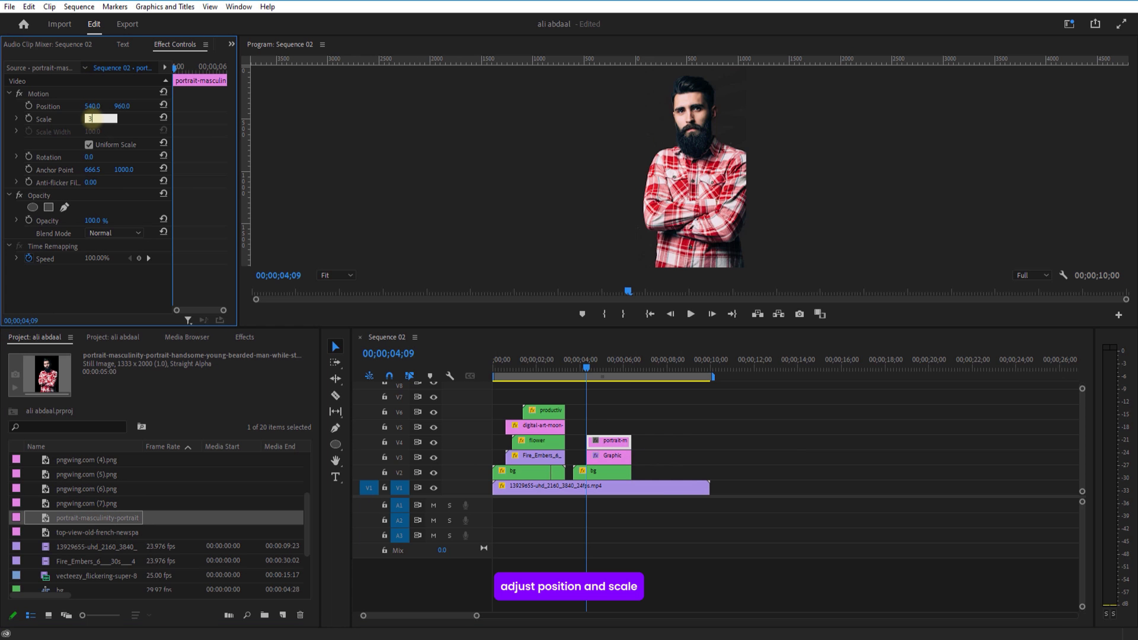
type("0")
key("Return")
left_click(92, 119)
type("40")
key("Return")
left_click(124, 106)
type("1300")
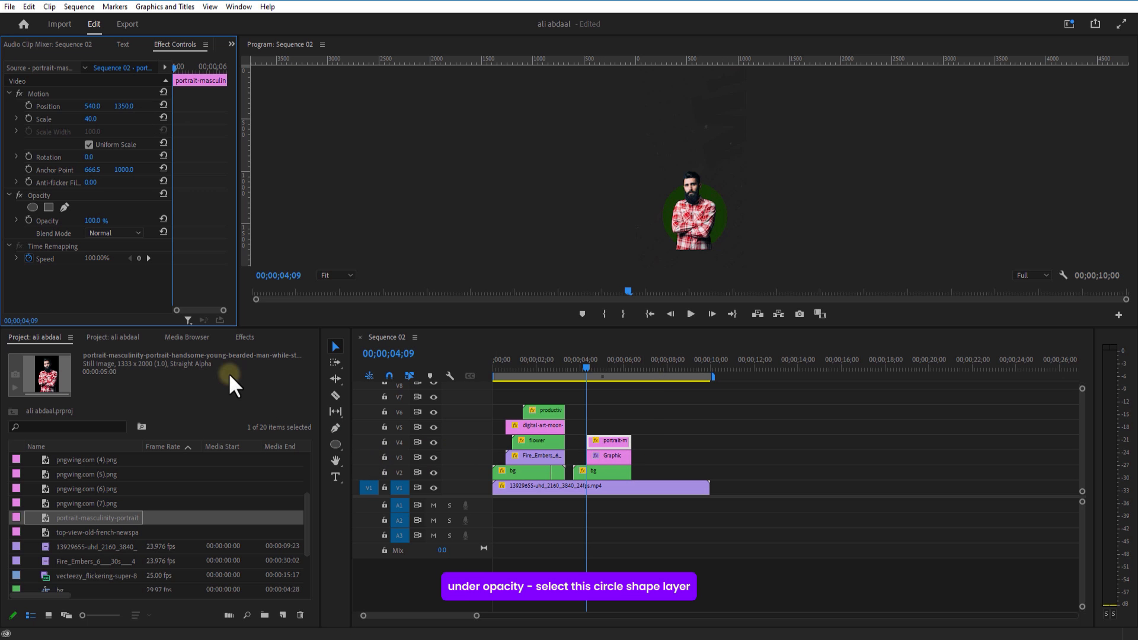
Add an elliptical opacity mask to the portrait and stretch it around the man to match the circle's lower edge.
left_click(33, 206)
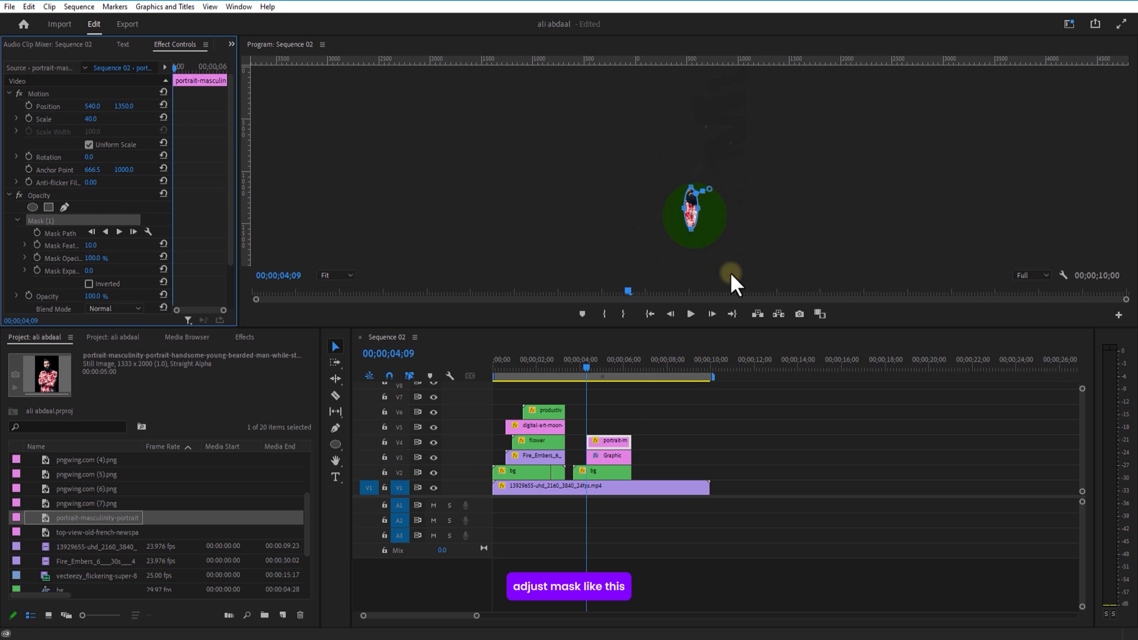
left_click_drag(733, 330, 733, 461)
left_click_drag(679, 299, 648, 299)
left_click_drag(701, 299, 749, 299)
left_click_drag(691, 265, 699, 223)
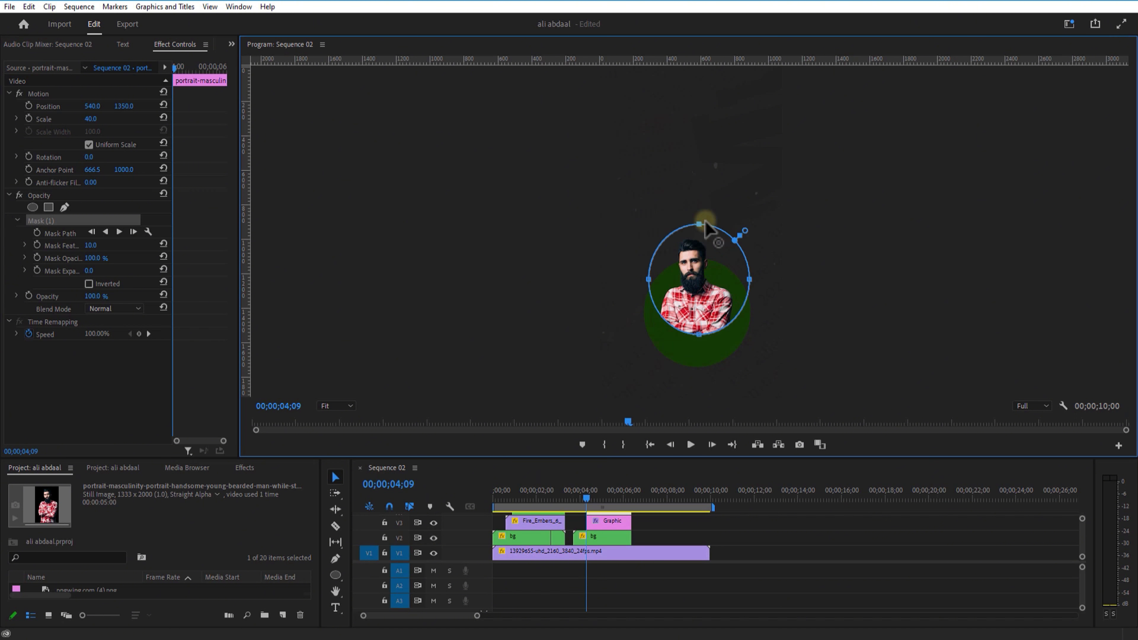
left_click_drag(691, 335, 694, 367)
left_click_drag(648, 299, 643, 299)
Refine the portrait mask along the circle's lower edge at 100% zoom, with a mask feather of 0.
left_click(758, 533)
left_click(344, 407)
left_click(338, 486)
left_click(335, 592)
left_click_drag(1001, 391, 1001, 74)
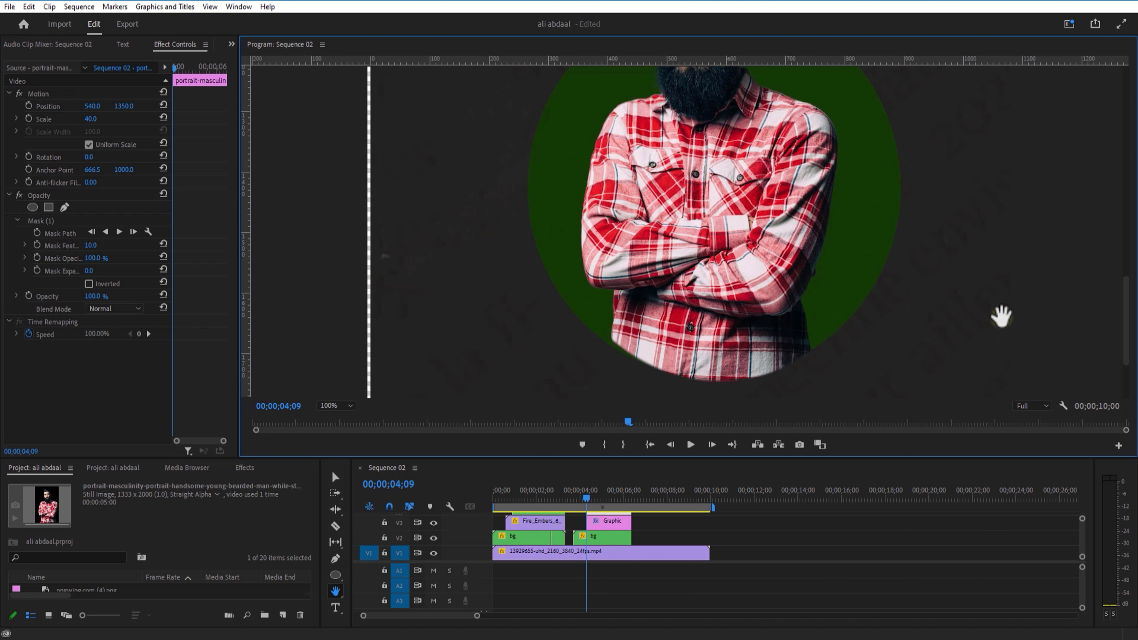
left_click(335, 477)
left_click(41, 221)
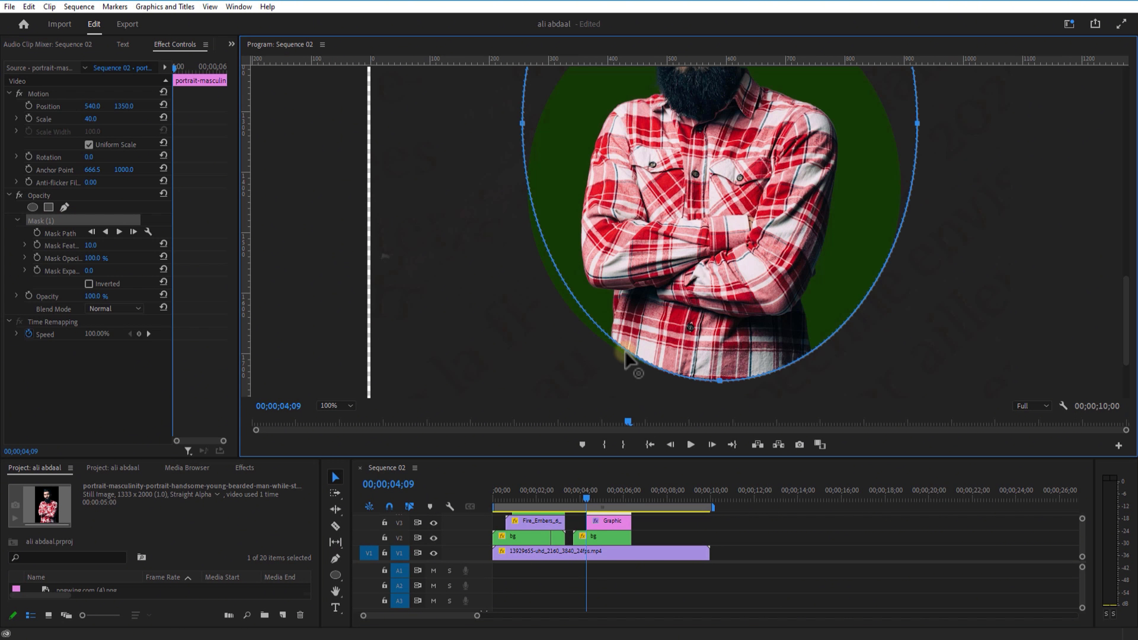
left_click(612, 348)
left_click(720, 377)
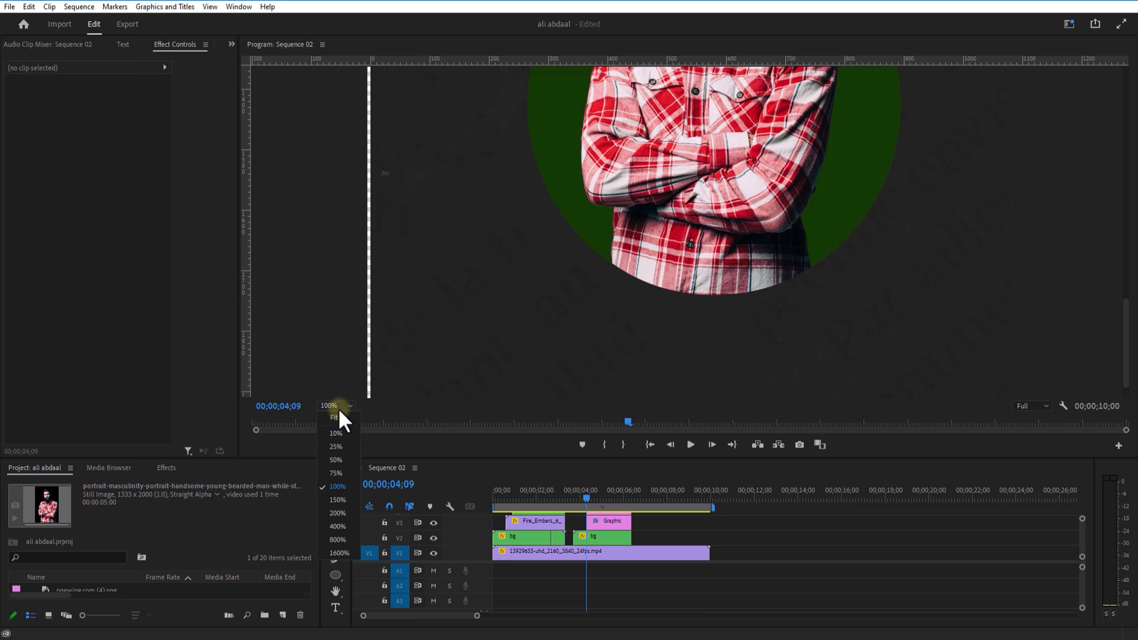
left_click(333, 419)
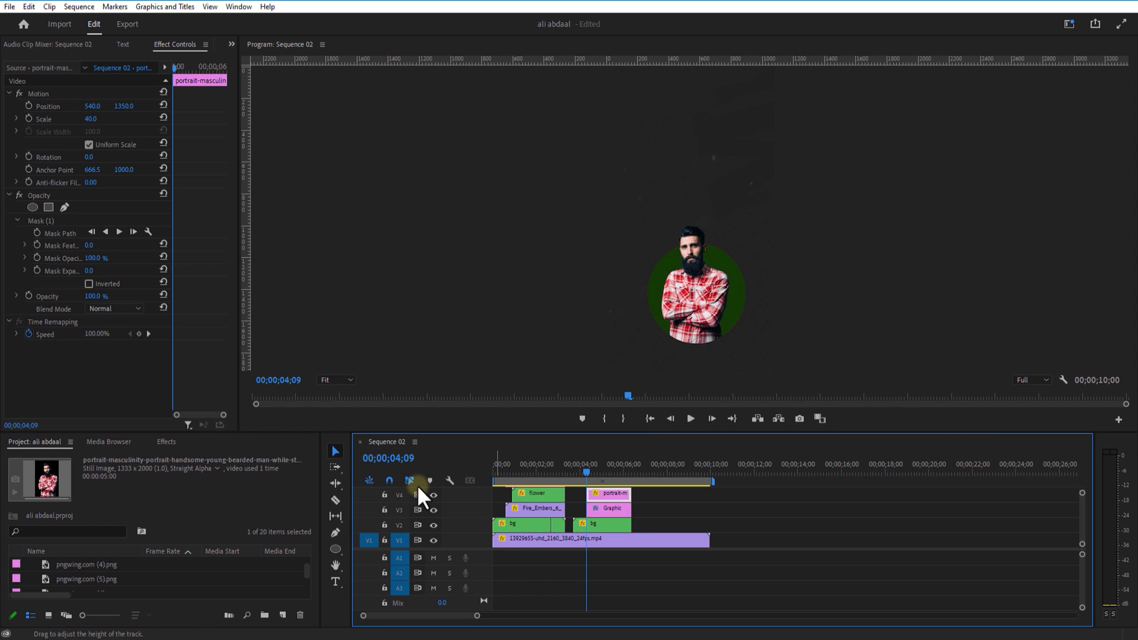
Apply the Drop Shadow effect to the portrait clip.
left_click(166, 442)
left_click(86, 457)
type("drop")
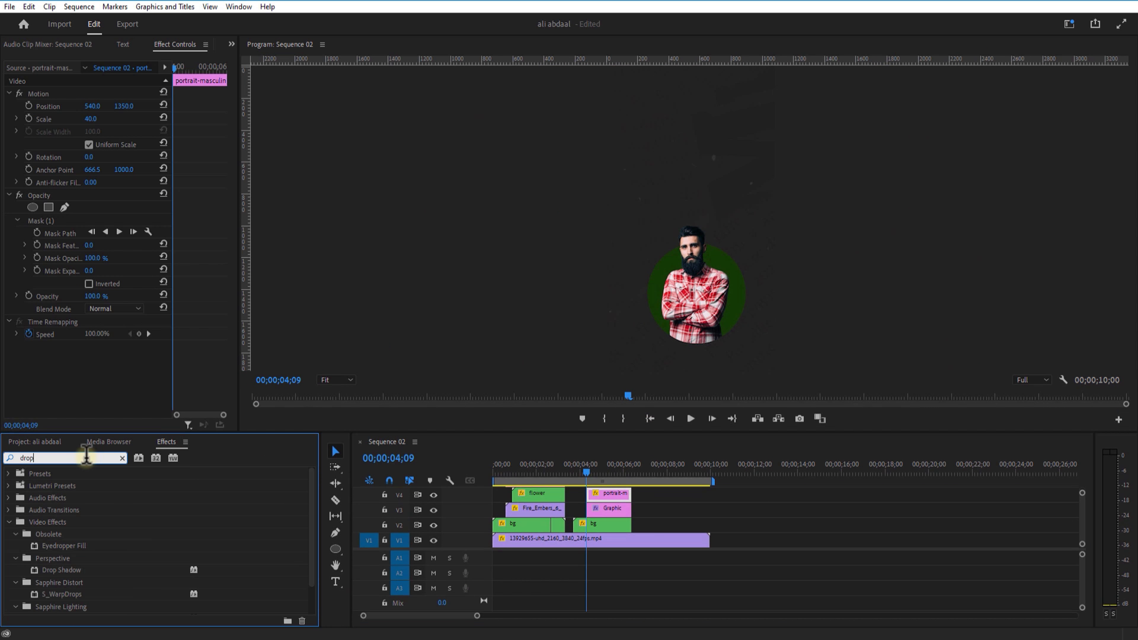
left_click_drag(67, 577, 610, 494)
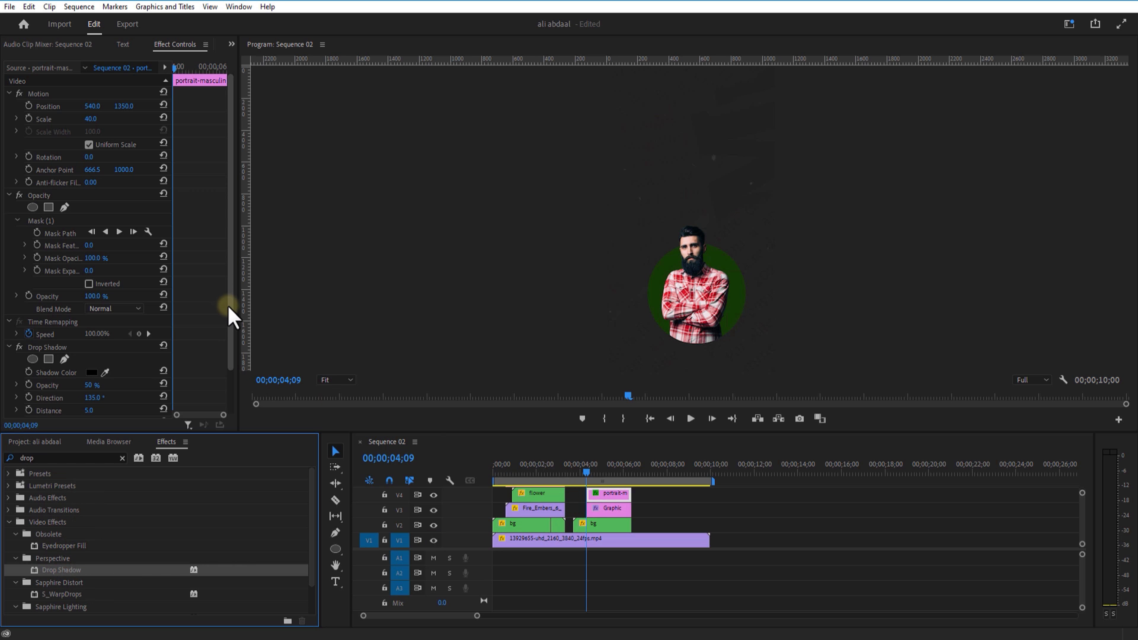
Set the portrait's drop shadow to 50% opacity, direction 100°, distance 40 and softness 100.
left_click_drag(228, 315, 233, 358)
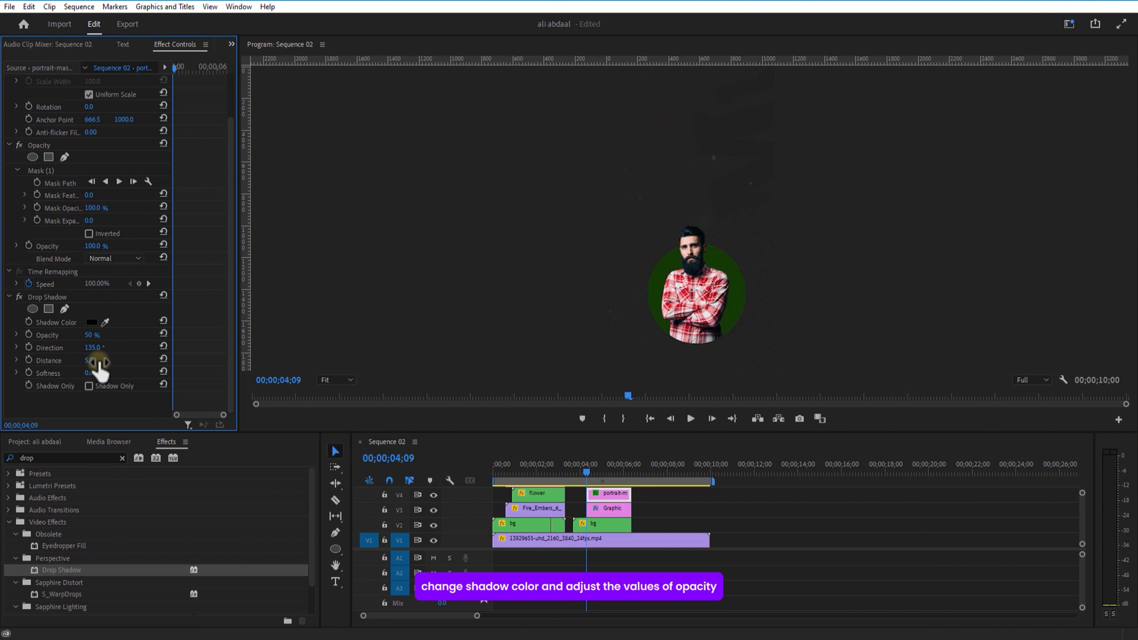
mouse_move(157, 355)
left_mouse_down()
mouse_move(191, 354)
mouse_move(146, 353)
left_mouse_up()
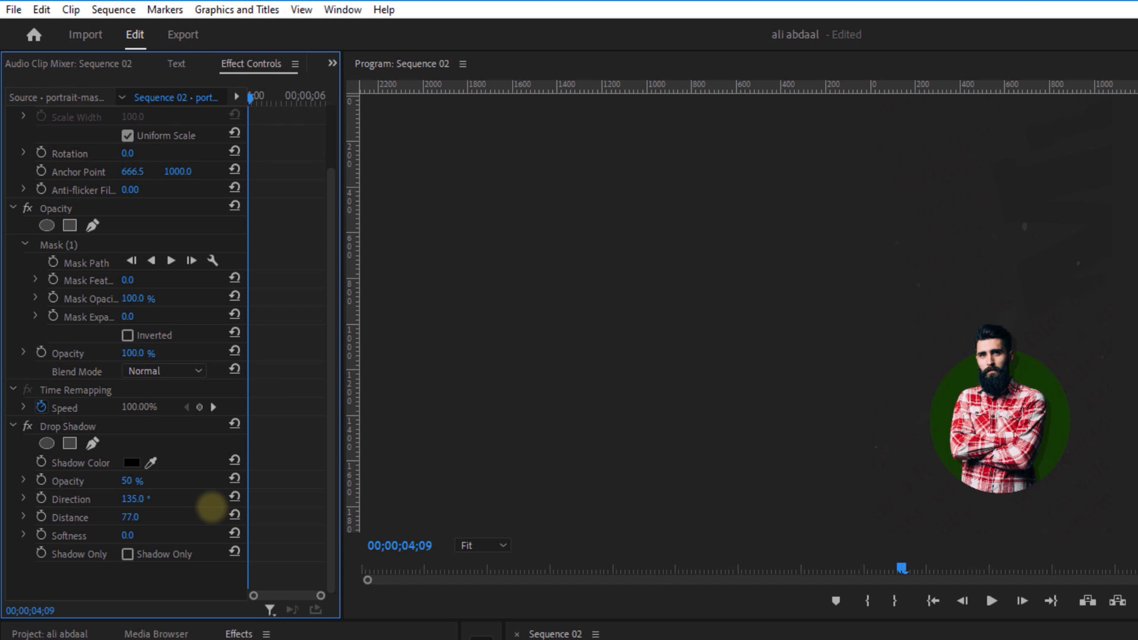
left_click_drag(128, 533, 221, 512)
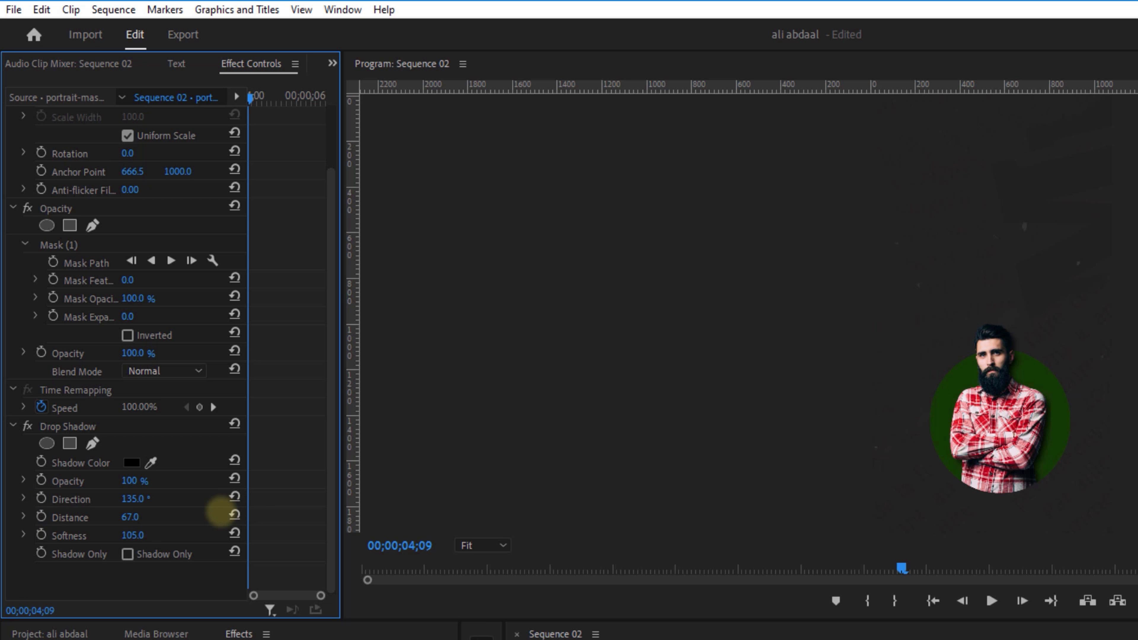
left_click_drag(144, 499, 101, 524)
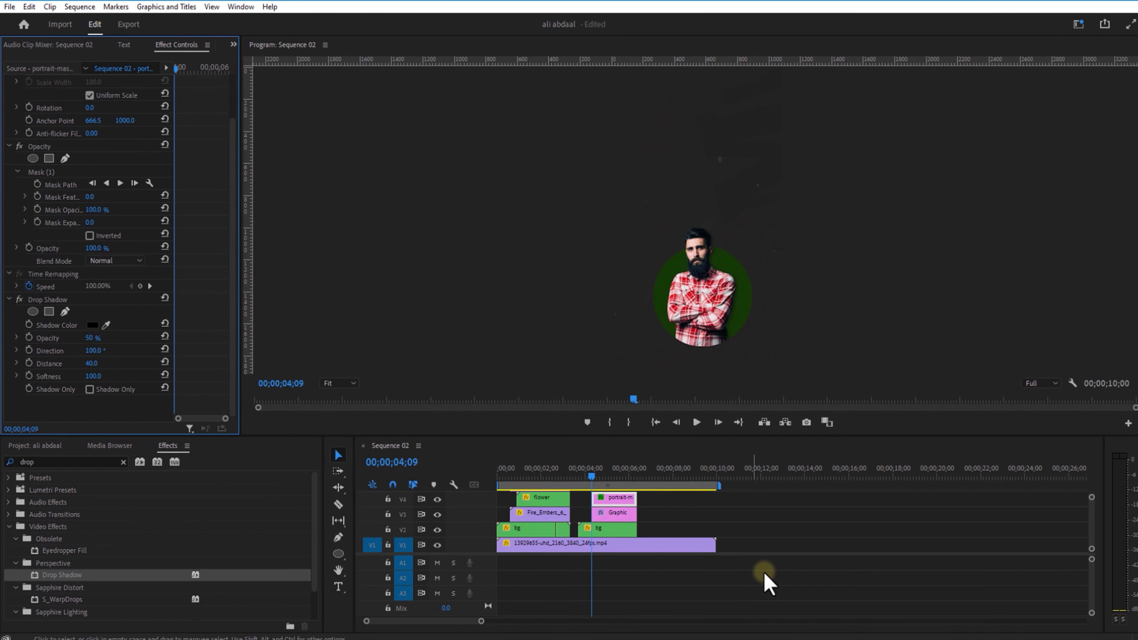
left_click(753, 513)
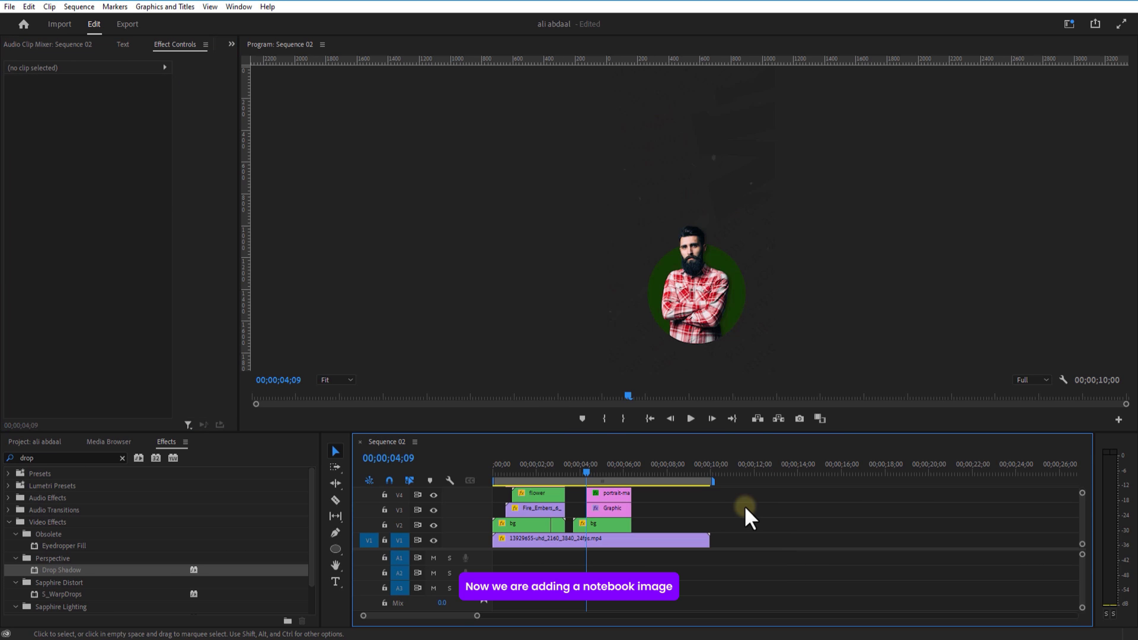
Move the portrait clip to track V5 and place the physical-paper-book image beneath it on V4, matching its time span.
left_click(606, 496)
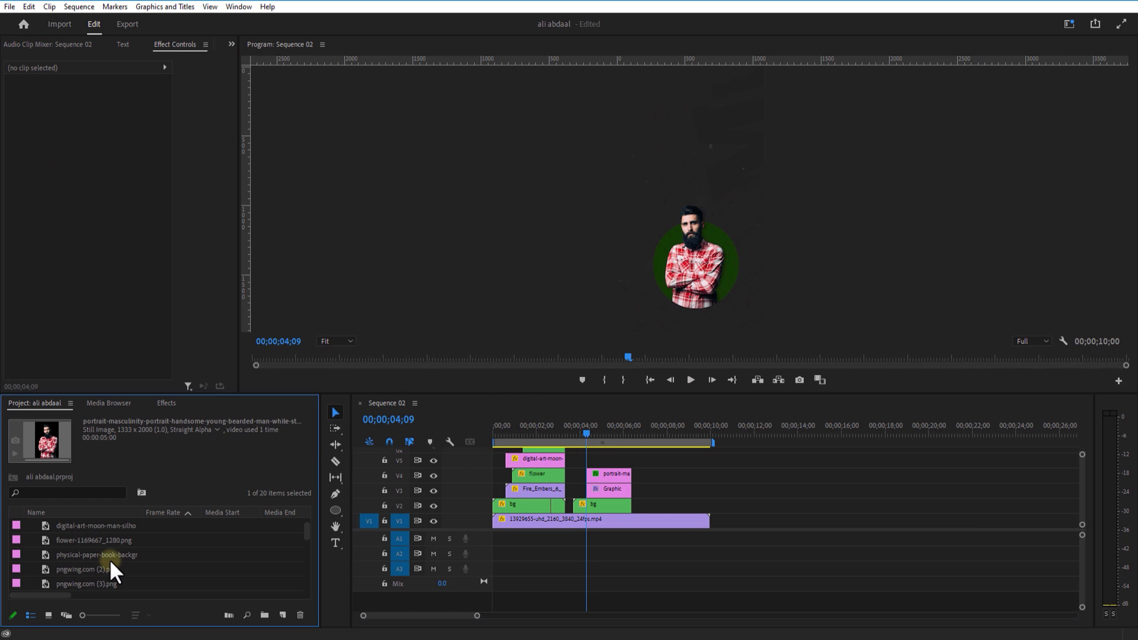
left_click_drag(107, 556, 693, 464)
left_click_drag(606, 476, 609, 462)
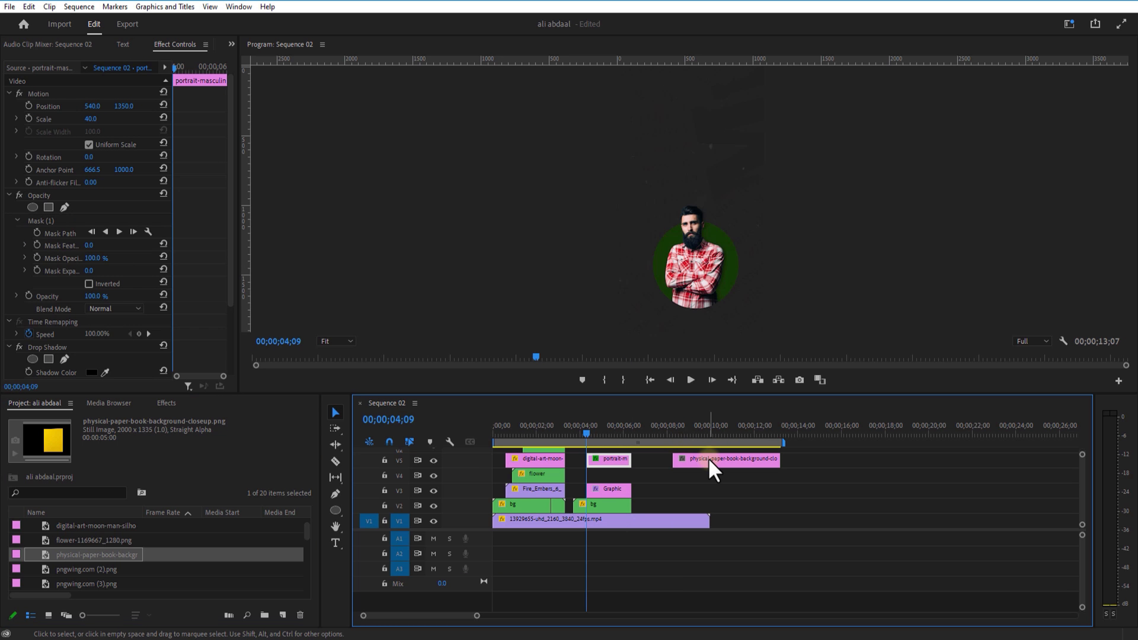
left_click_drag(709, 460, 630, 476)
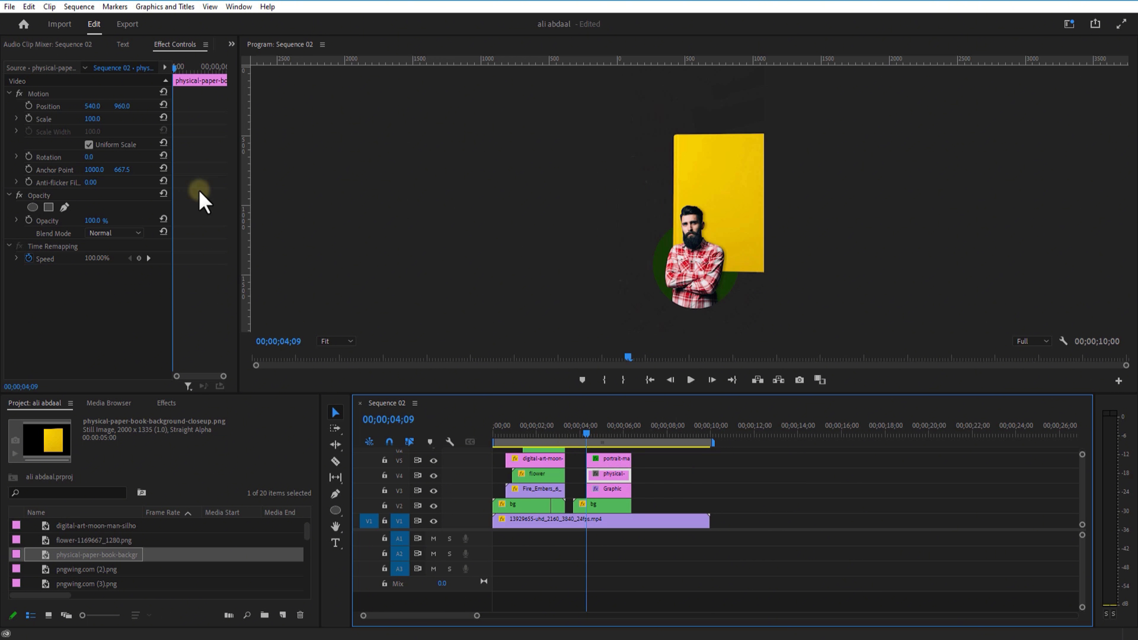
Scale the notebook image to 20, rotate it 30° and lower it behind the portrait.
left_click(94, 120)
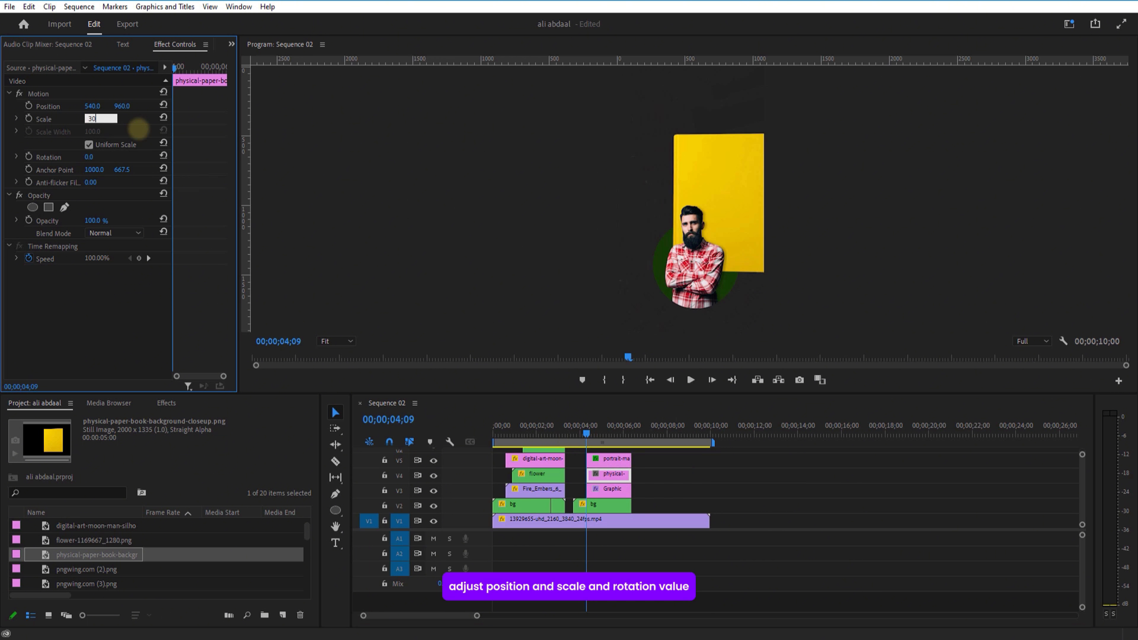
key("Return")
left_click_drag(123, 106, 315, 97)
left_click(92, 118)
type("20")
key("Return")
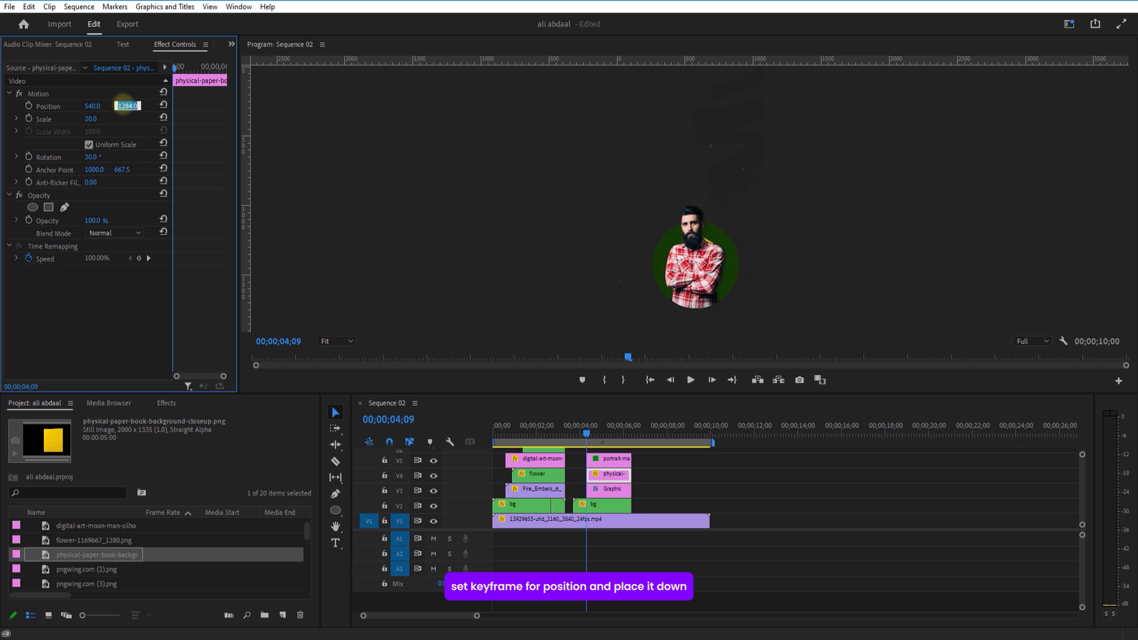
Set the notebook's vertical position to 1300 and start a position keyframe at 00;00;04;09.
left_click(127, 106)
type("1300")
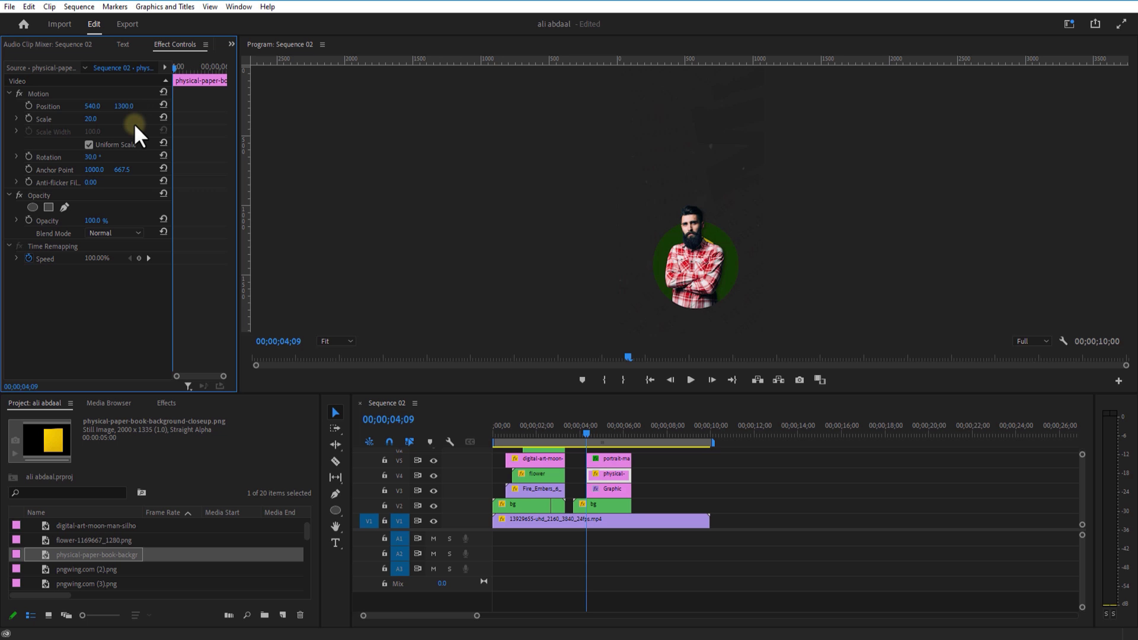
left_click(29, 106)
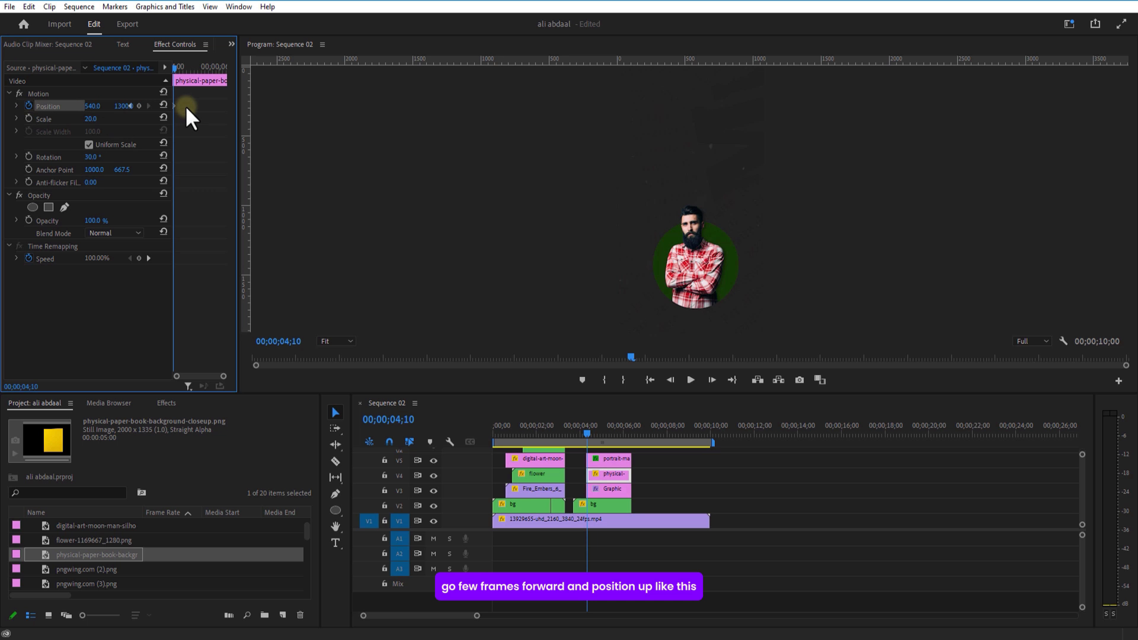
Keyframe the notebook's position to 673, 1200 at 00;00;04;20, beside the portrait's shoulder.
key("Right")
key("Right")
key("Right")
key("Right")
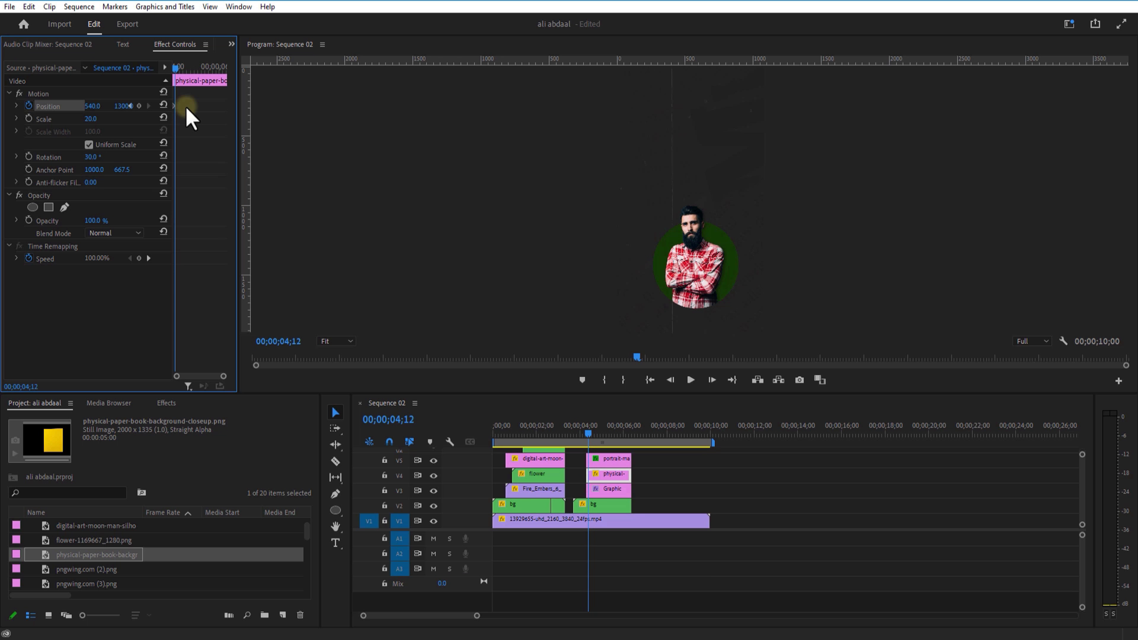
key("Right")
key("Right")
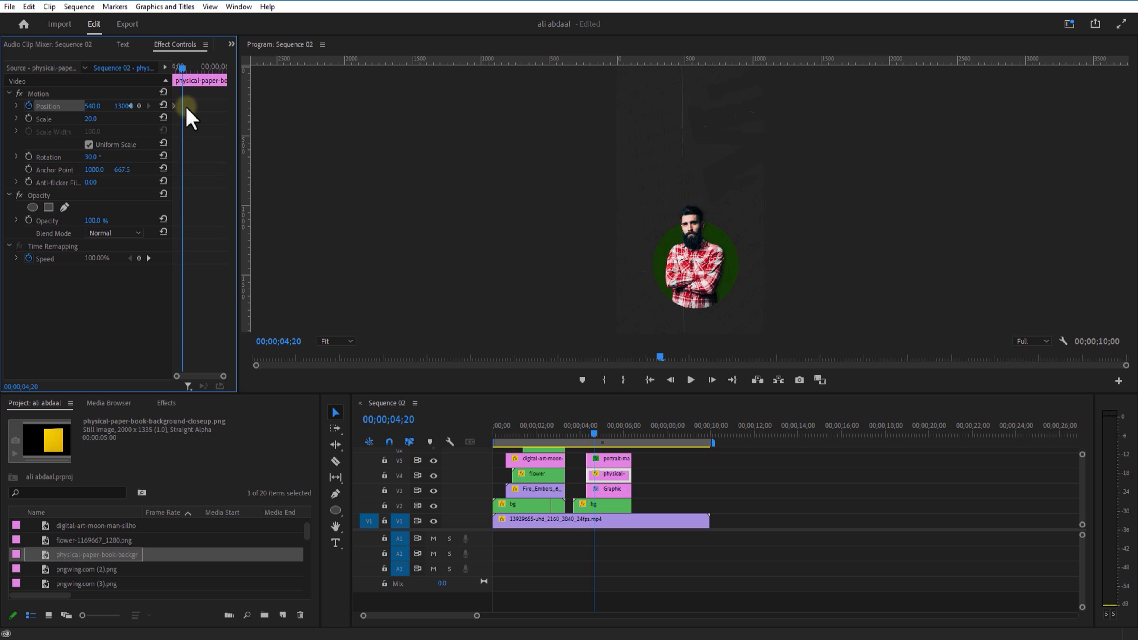
left_click_drag(125, 115, 158, 107)
Set both of the notebook's position keyframes to Continuous Bezier temporal interpolation and preview the motion.
right_click(183, 107)
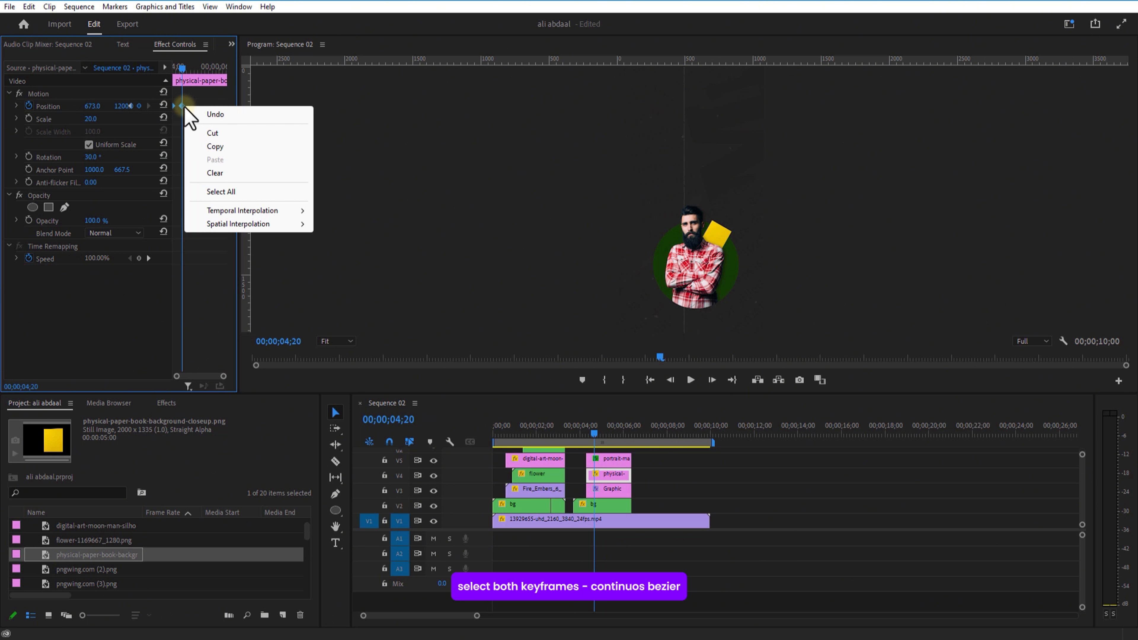
mouse_move(247, 211)
left_click(354, 250)
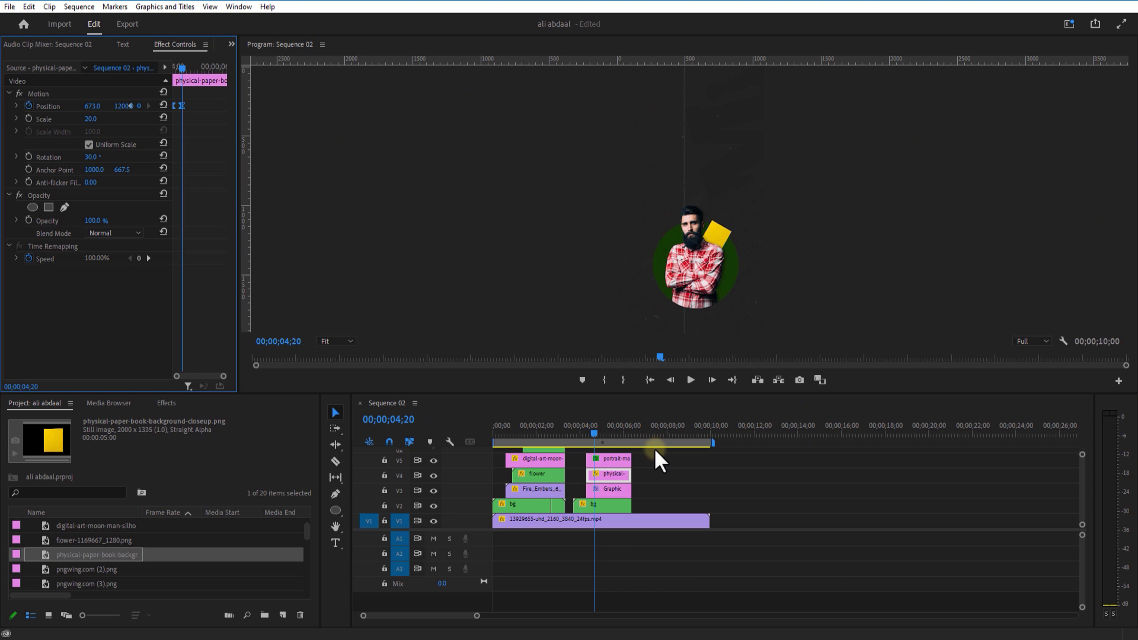
left_click(589, 434)
left_click_drag(590, 436, 585, 436)
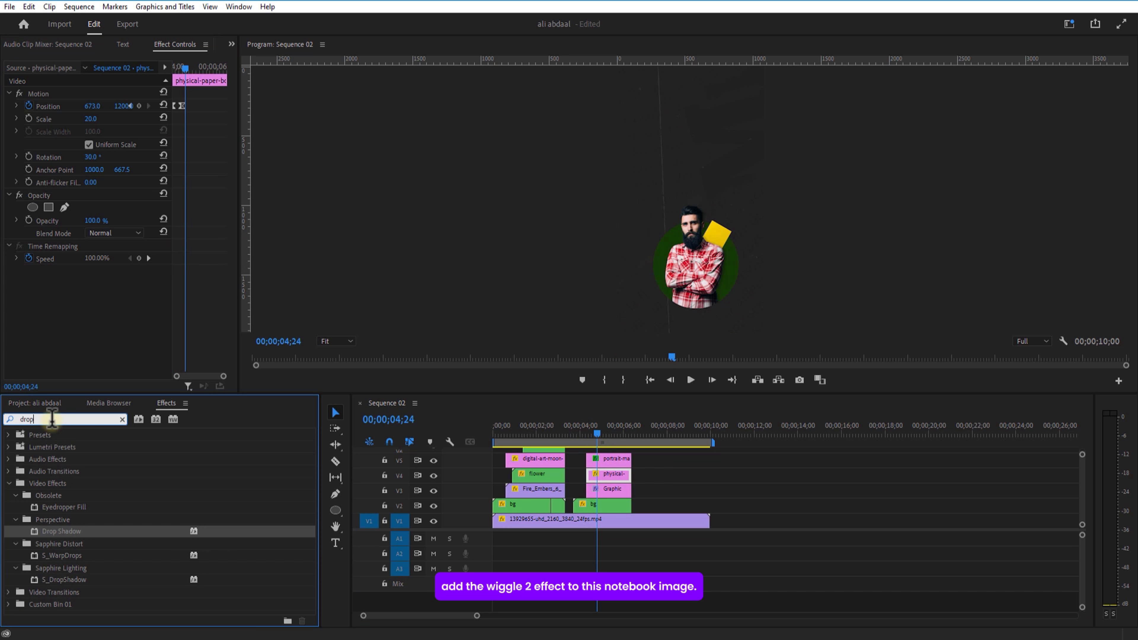
Apply the wiggle 2 preset to the notebook clip.
key("BackSpace")
key("BackSpace")
key("BackSpace")
key("BackSpace")
type("wii")
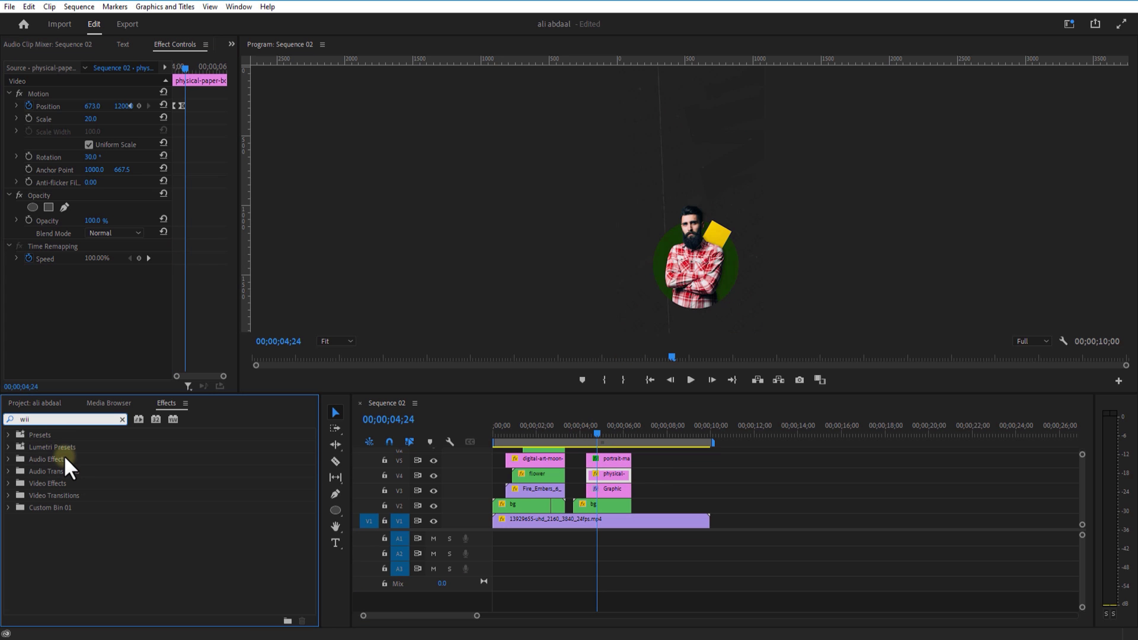
key("BackSpace")
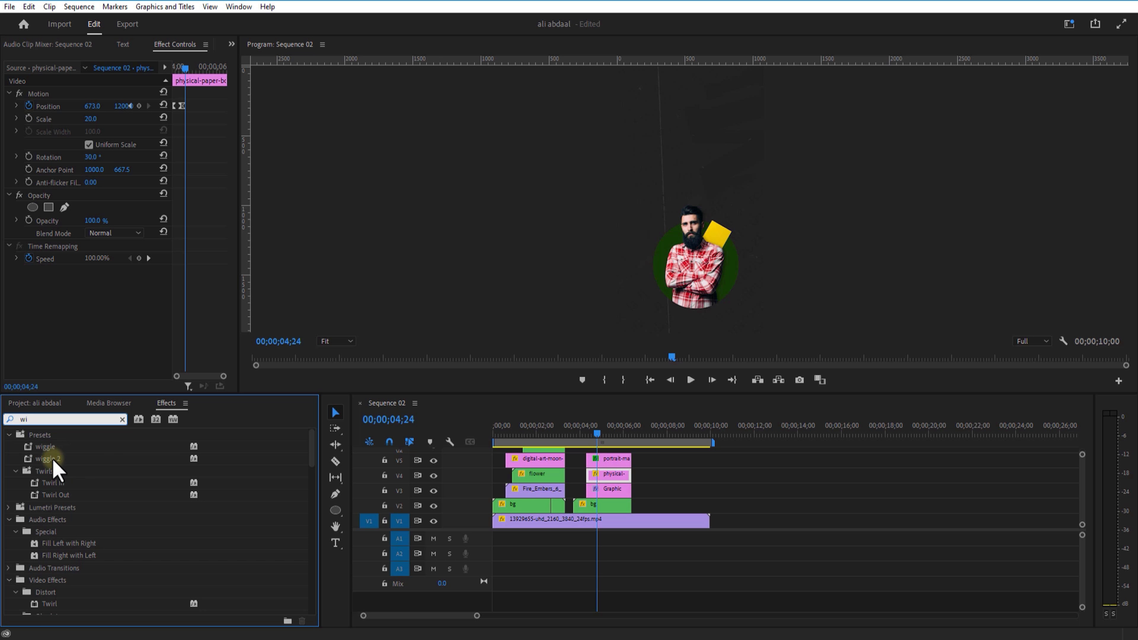
left_click_drag(53, 462, 192, 96)
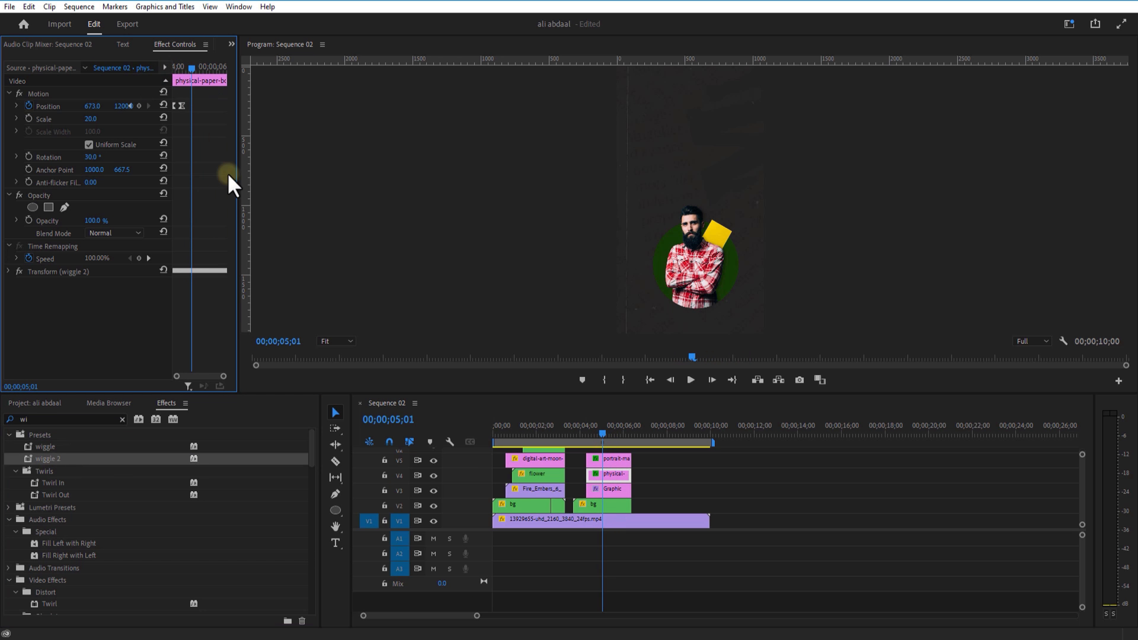
Nest the portrait, notebook and circle clips into a sequence named guy with book.
left_click_drag(648, 455, 609, 485)
right_click(610, 485)
left_click(672, 482)
type("guy with book")
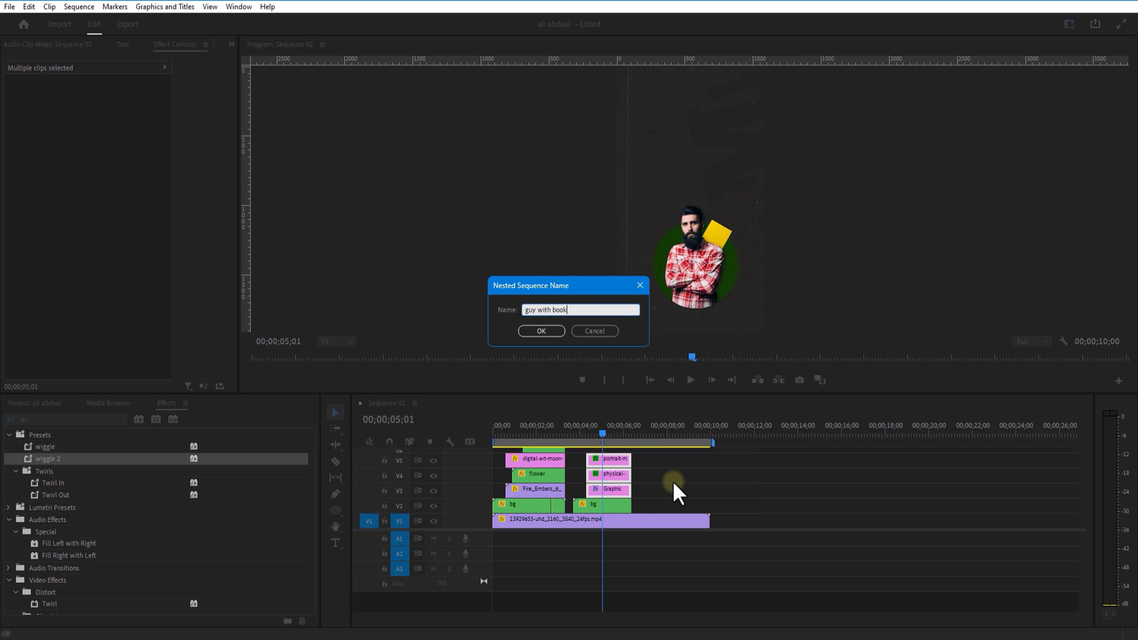
key("Return")
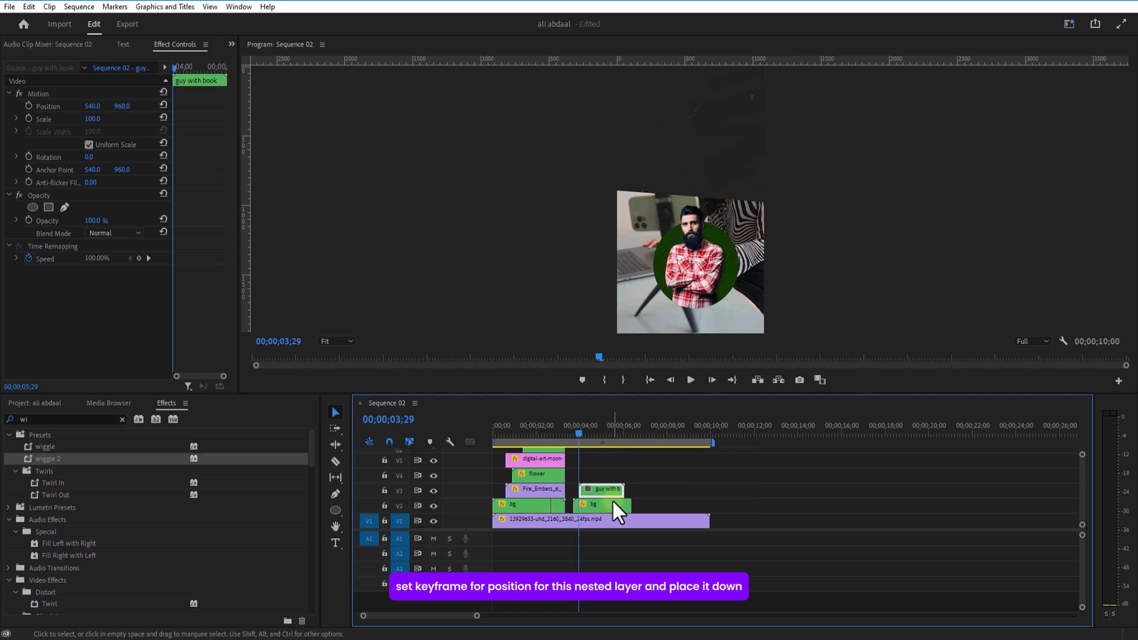
Animate the guy with book clip's position from about Y 1899 at 00;00;03;29 up into the frame at 00;00;04;11.
left_click(28, 106)
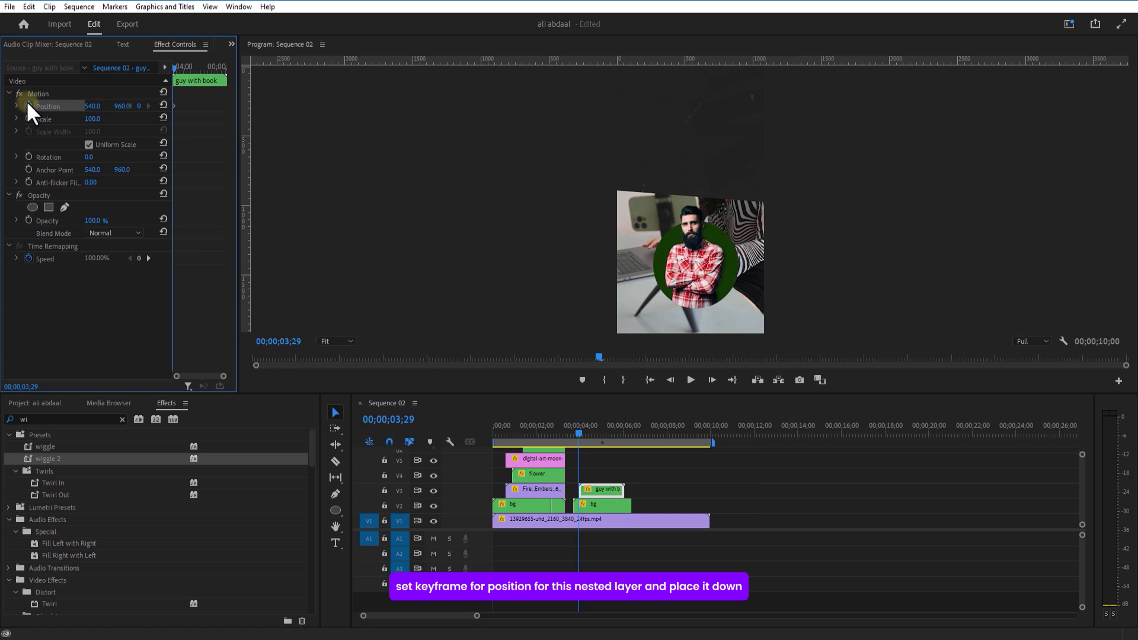
left_click_drag(119, 109, 364, 115)
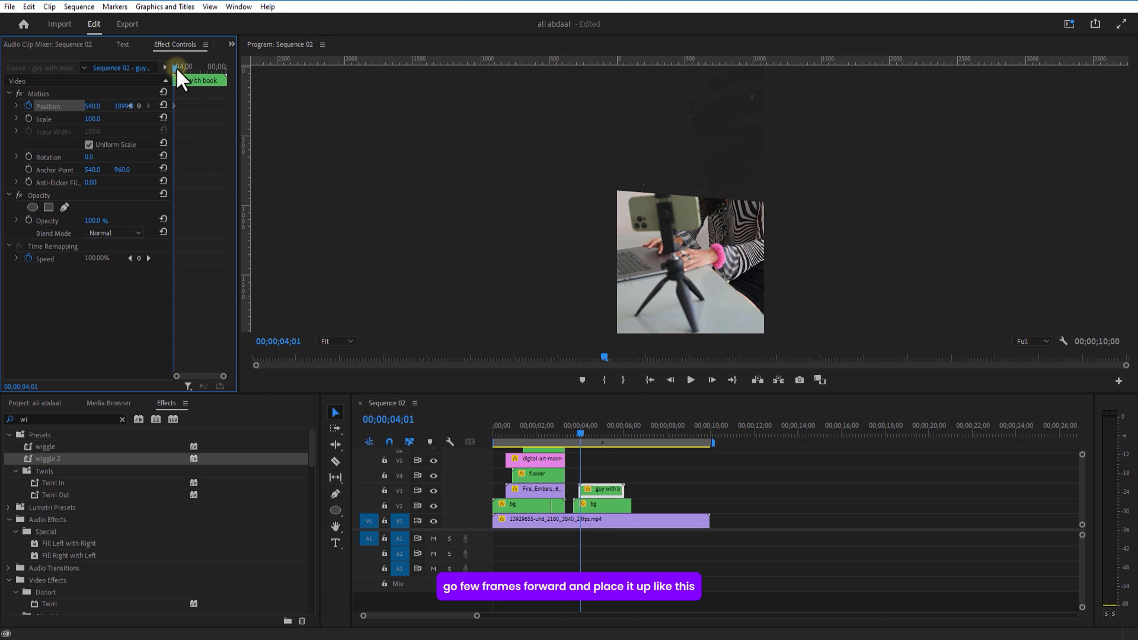
left_click_drag(177, 70, 184, 71)
left_click_drag(184, 71, 184, 71)
left_click_drag(121, 106, 16, 106)
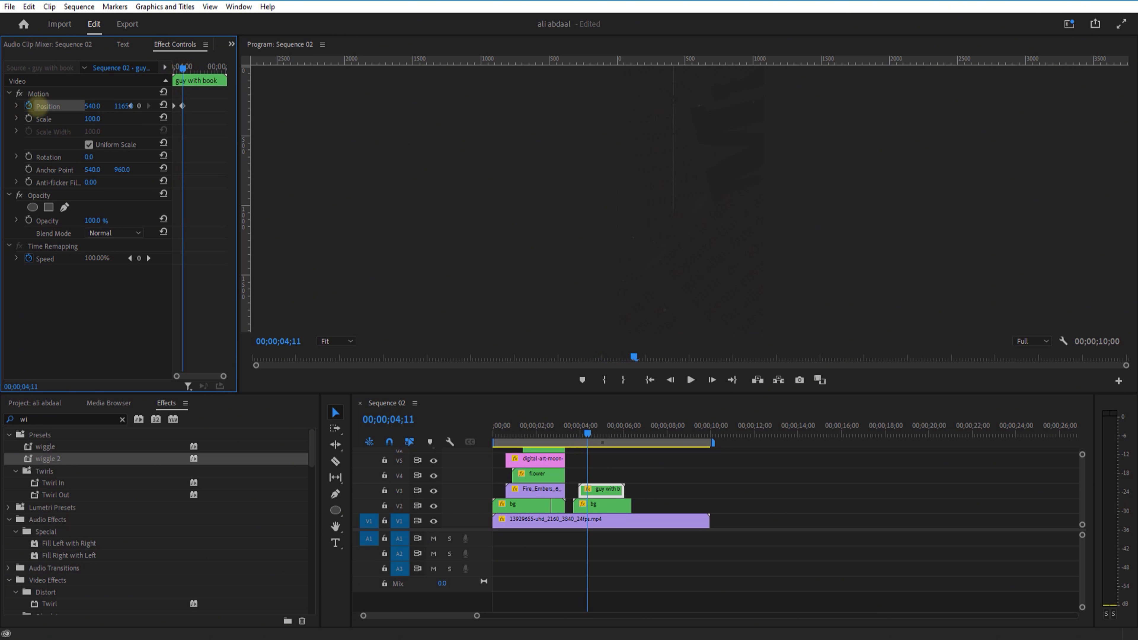
Apply an easing temporal interpolation to the guy with book clip's position keyframes.
left_click_drag(586, 433, 589, 439)
left_click(599, 493)
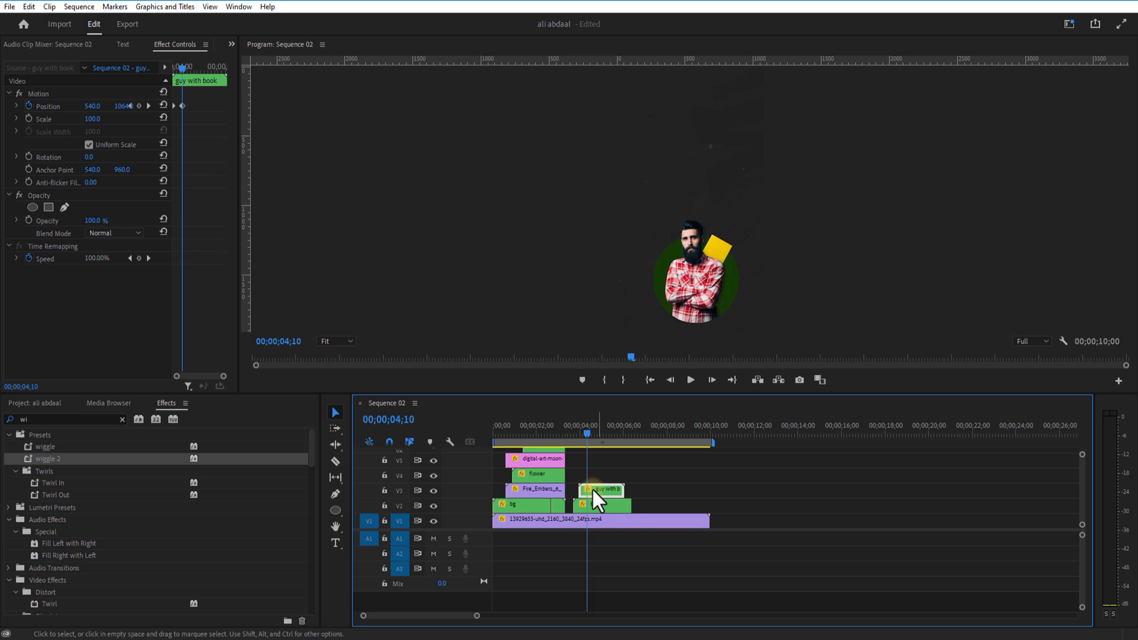
right_click(182, 106)
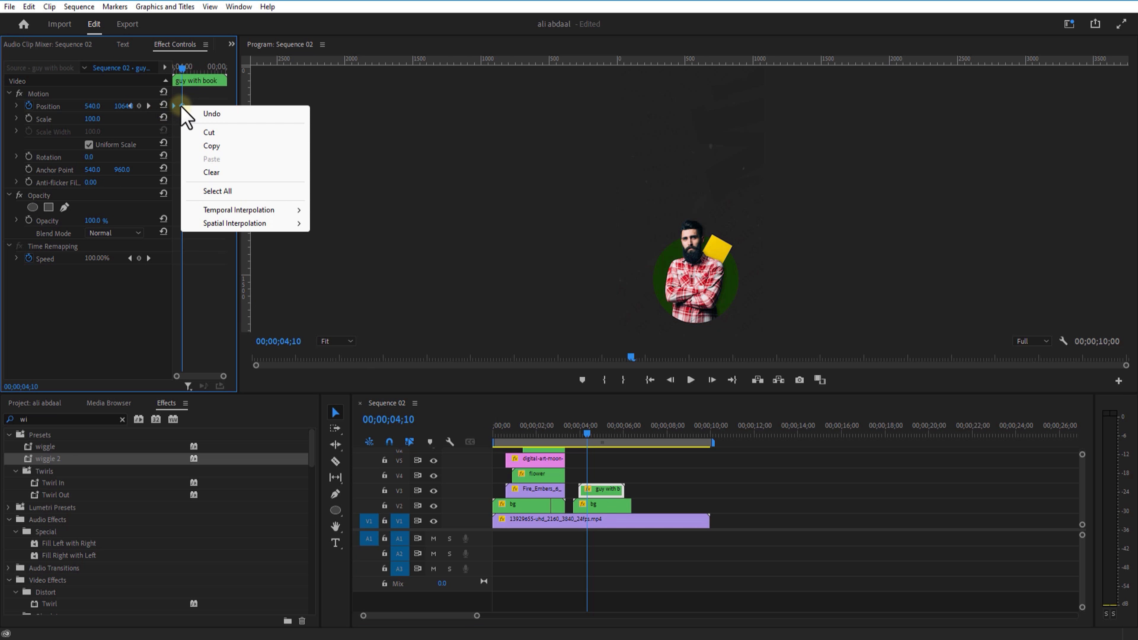
mouse_move(269, 210)
left_click(384, 281)
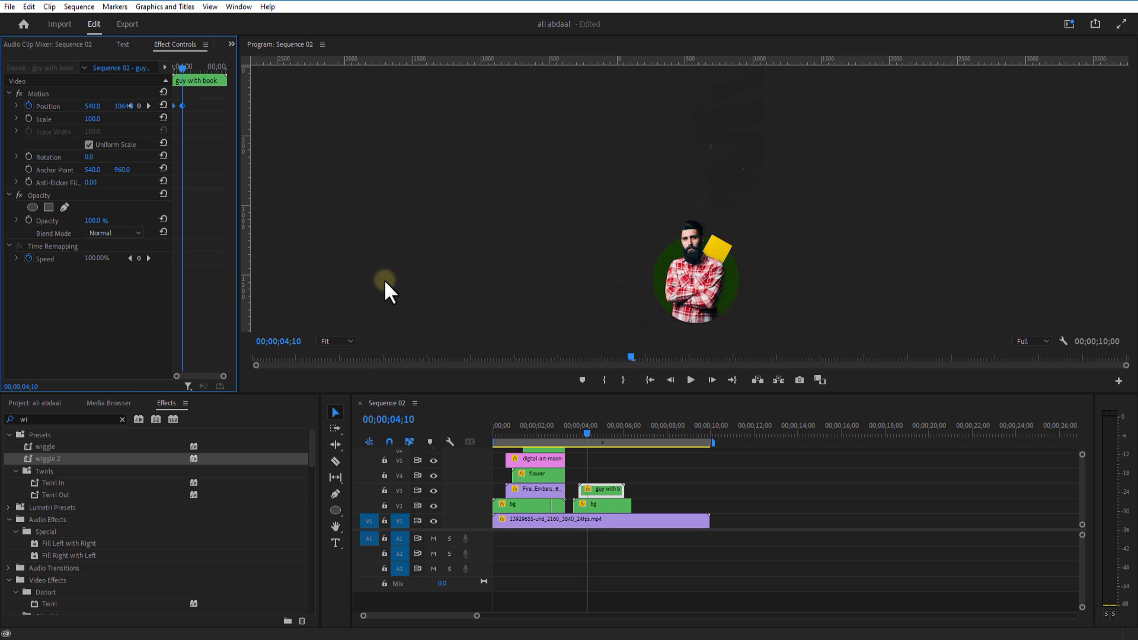
Add a text layer below the quotation mark reading "I'm not going to do anything unless i can do it forever".
left_click(656, 491)
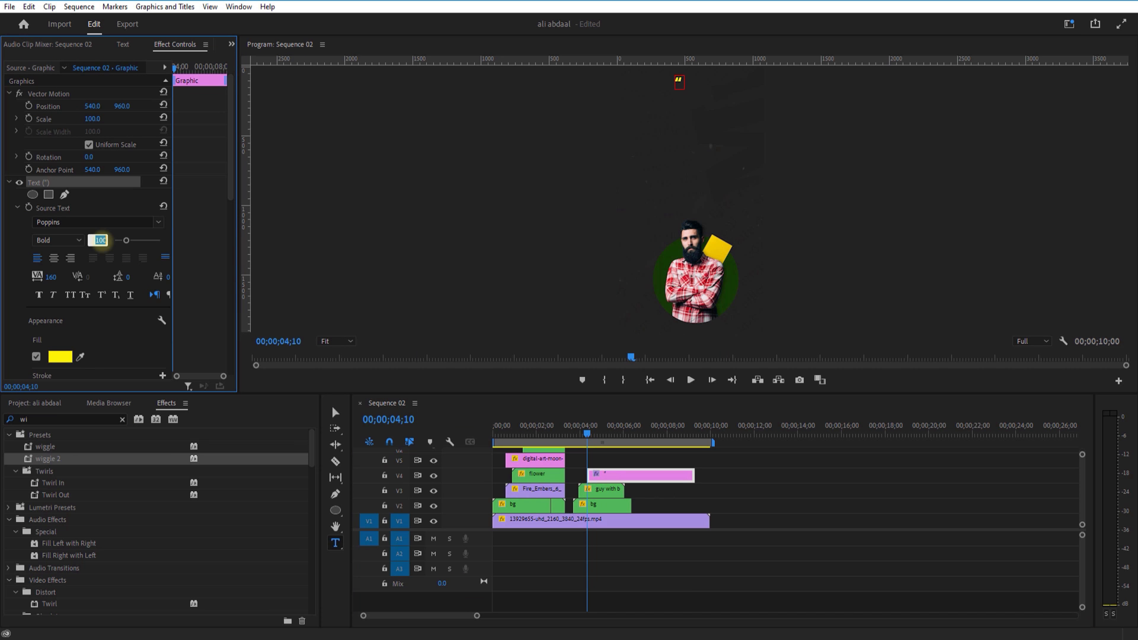
left_click(658, 119)
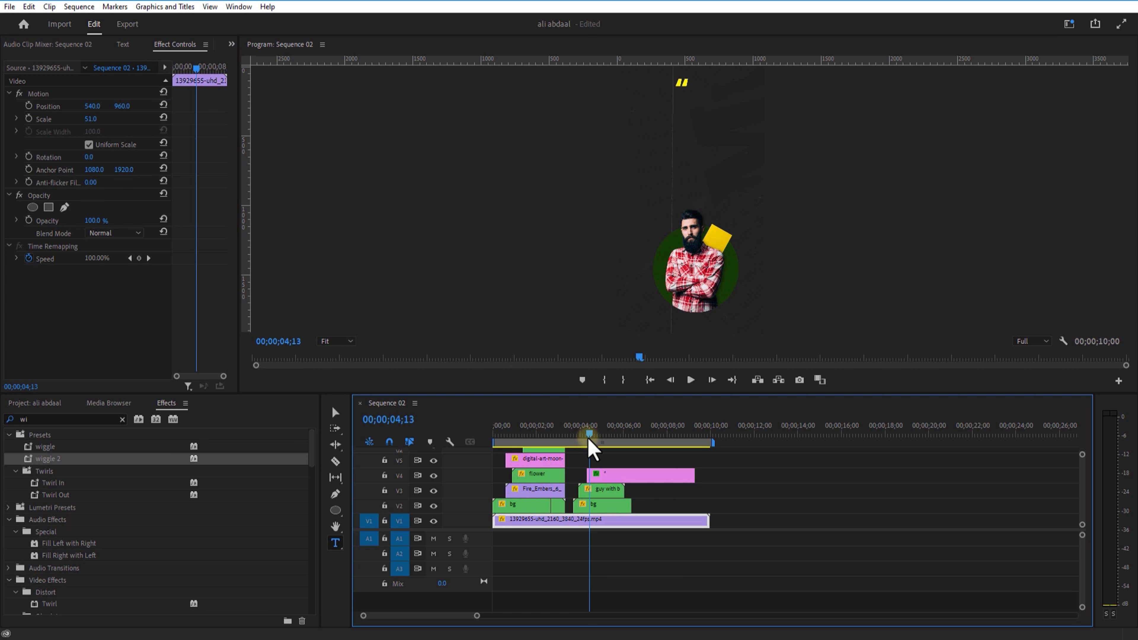
type("I'm not going to do anything")
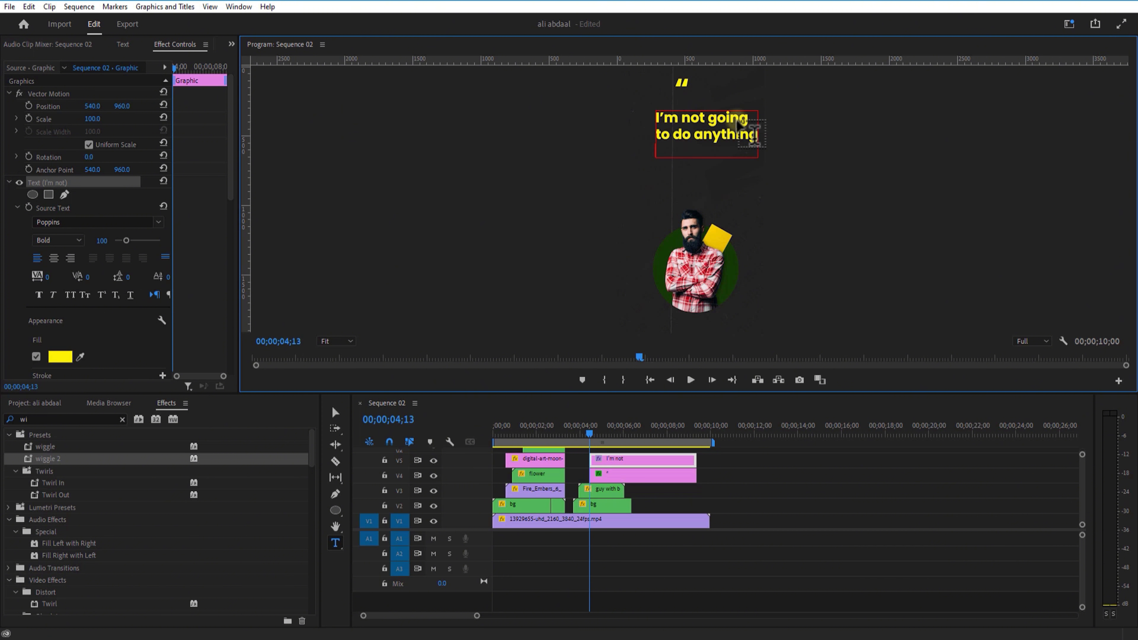
type(" unless i can do it forever")
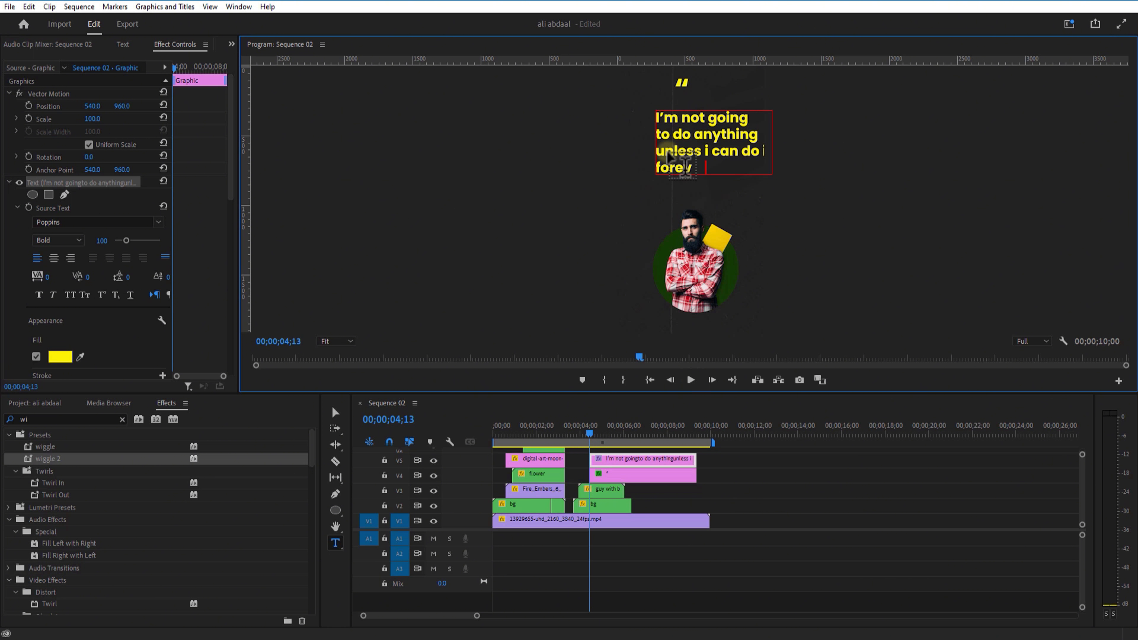
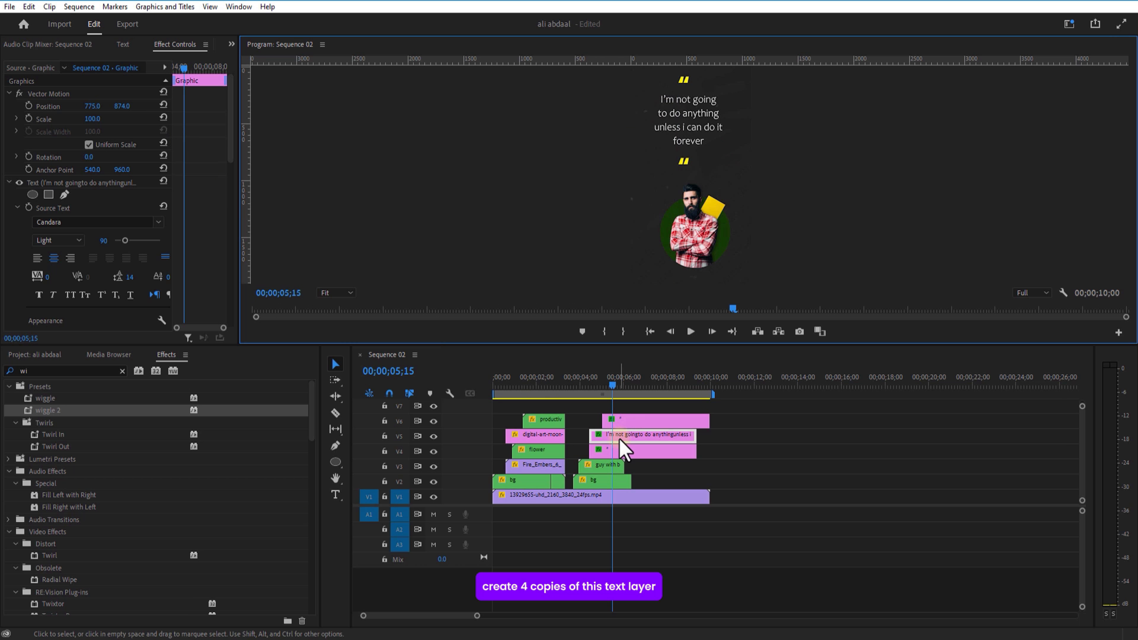
Move the closing quotation mark clip up to V9 and duplicate the quote text clip from V5 onto V6, V7 and V8.
left_click(625, 422)
left_click_drag(625, 422, 635, 286)
left_click_drag(634, 375, 635, 347)
left_click(620, 404)
left_click_drag(620, 405, 628, 365)
left_click(629, 361)
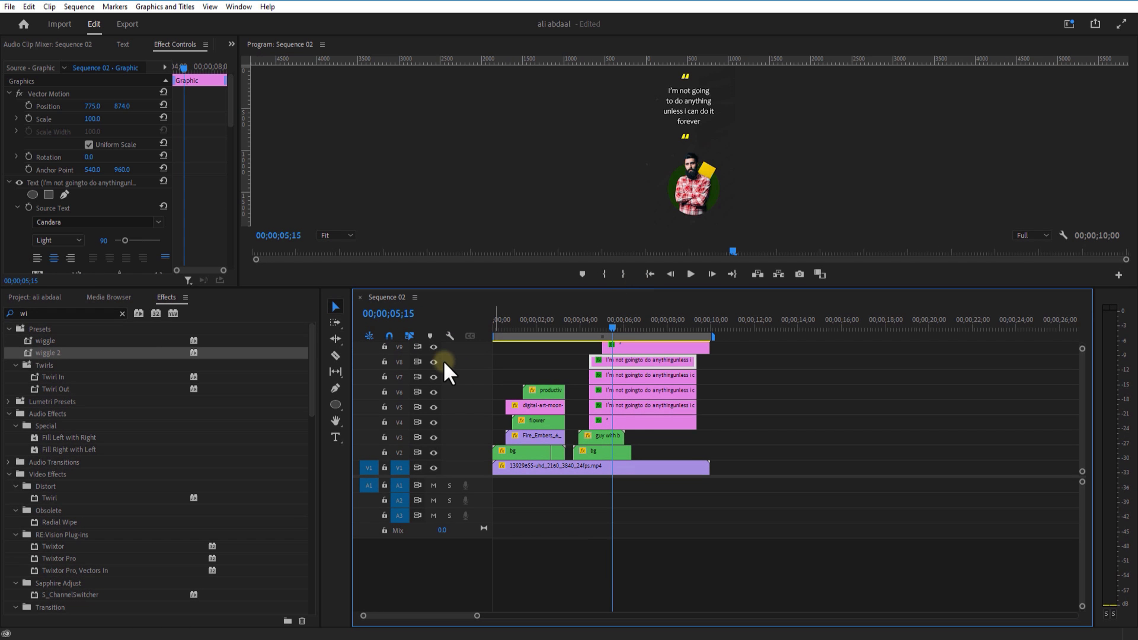
Hide tracks V6, V7 and V8 and go to the start of the V5 quote text clip at 00;00;04;13.
left_click(433, 361)
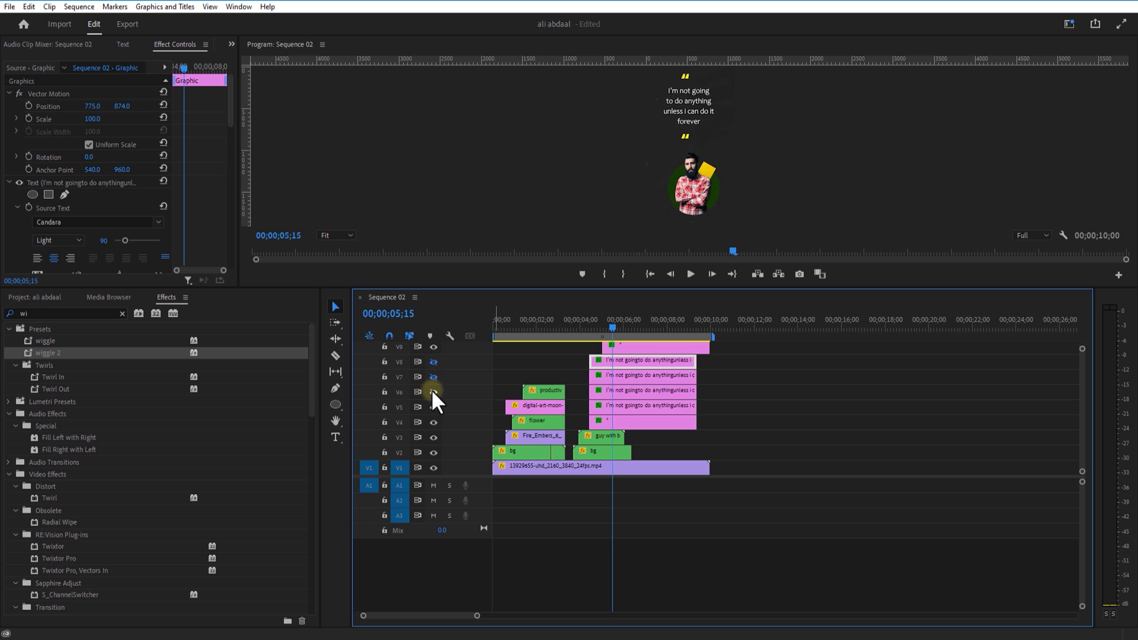
left_click(433, 391)
left_click(617, 406)
left_click_drag(612, 335, 589, 334)
left_click_drag(673, 289, 673, 380)
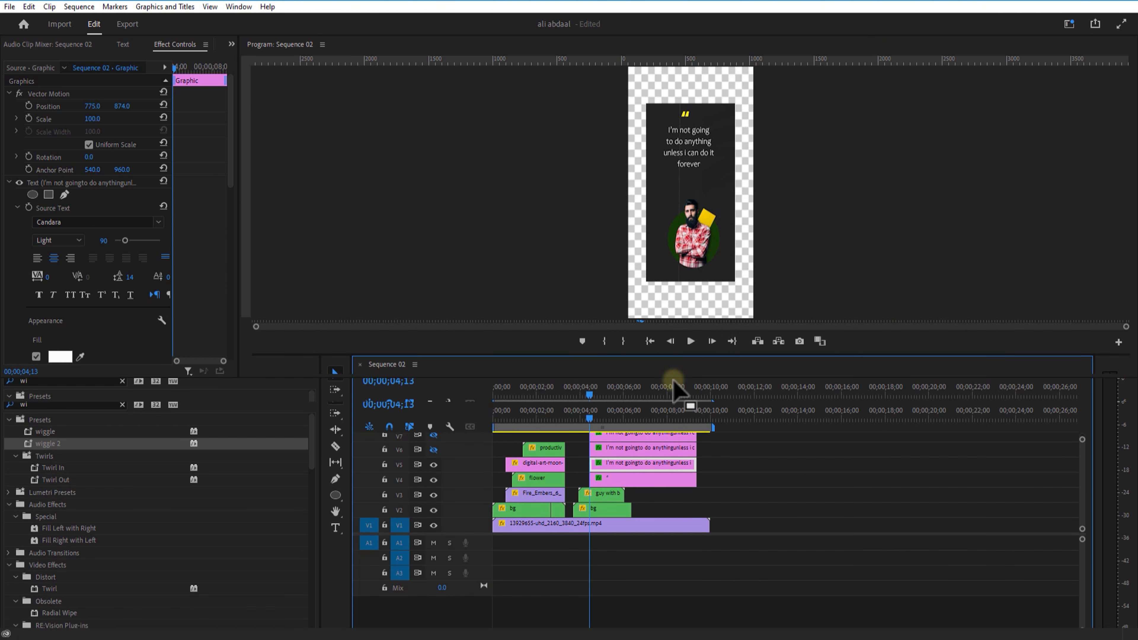
Add a rectangular mask with feather 0 to the V5 quote text, placed outside the text on its left.
left_click(48, 194)
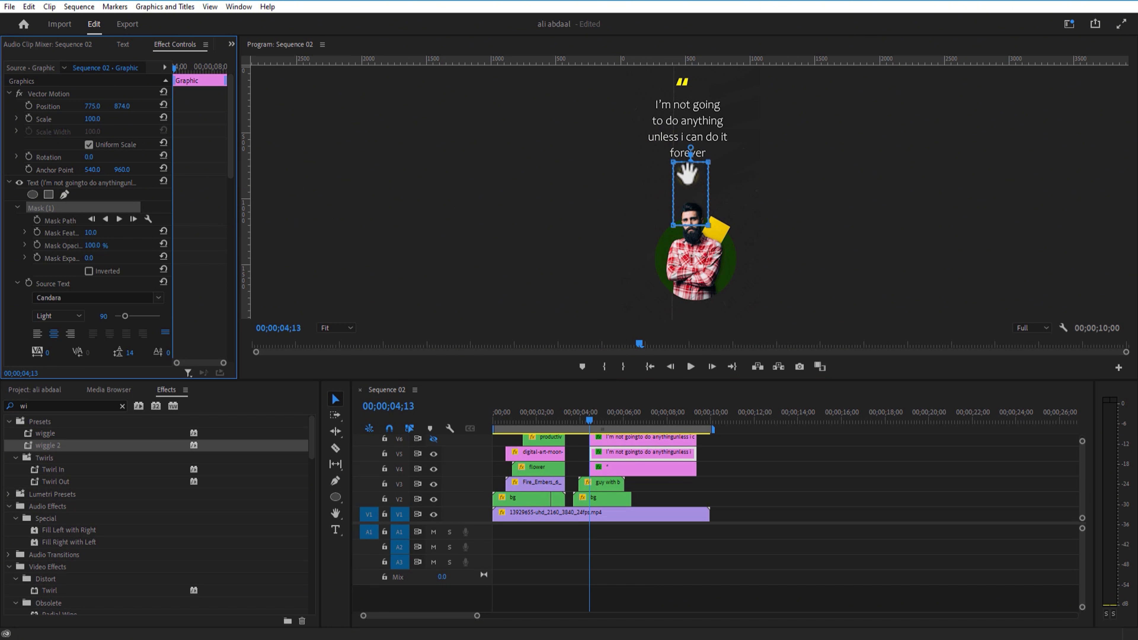
left_click_drag(687, 174, 631, 78)
left_click(93, 233)
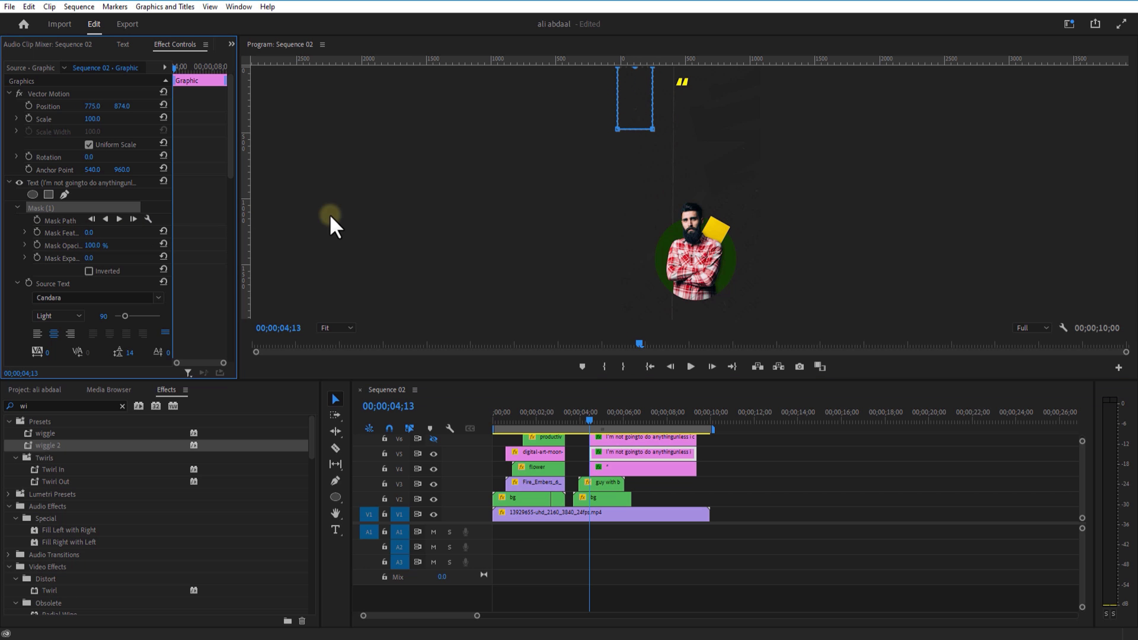
Keyframe the text's mask path at 00;00;04;13 and lower the mask's upper edge to just above the first text line.
left_click(37, 220)
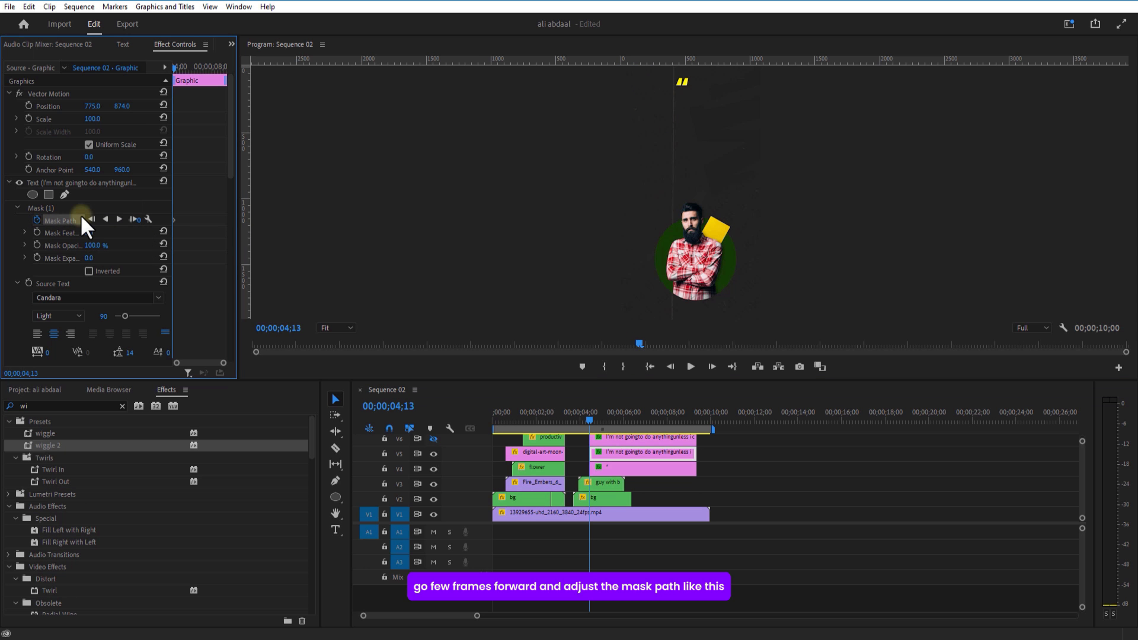
left_click(58, 220)
left_click_drag(653, 67, 616, 94)
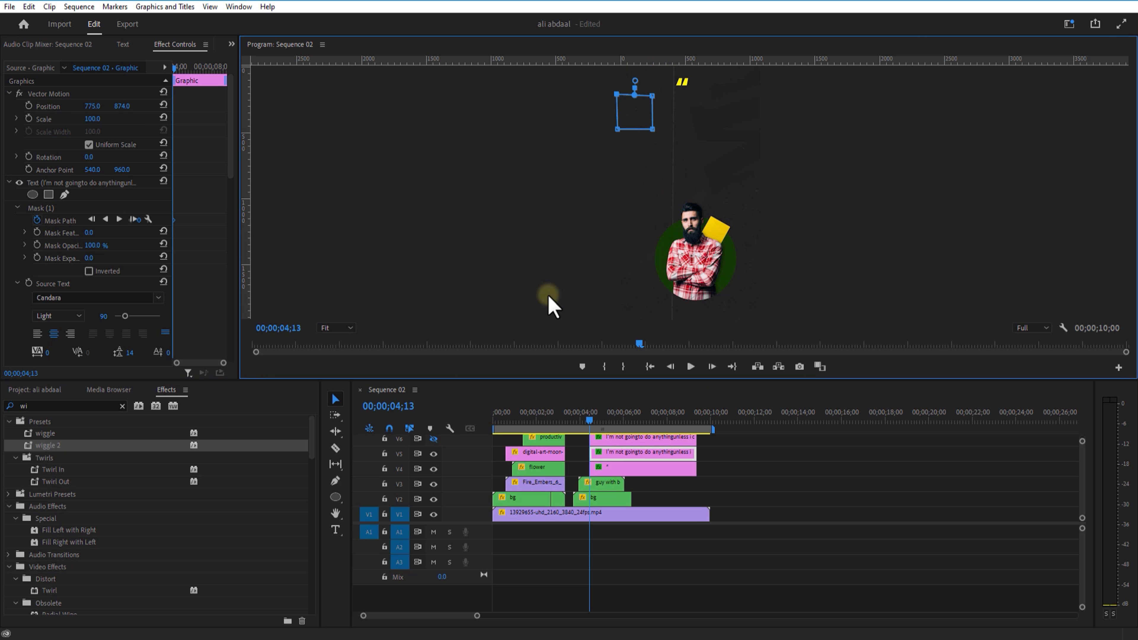
At 00;00;04;23, stretch the mask path rightward to reveal only the first line, "I'm not going".
left_click_drag(589, 421, 596, 420)
left_click(71, 220)
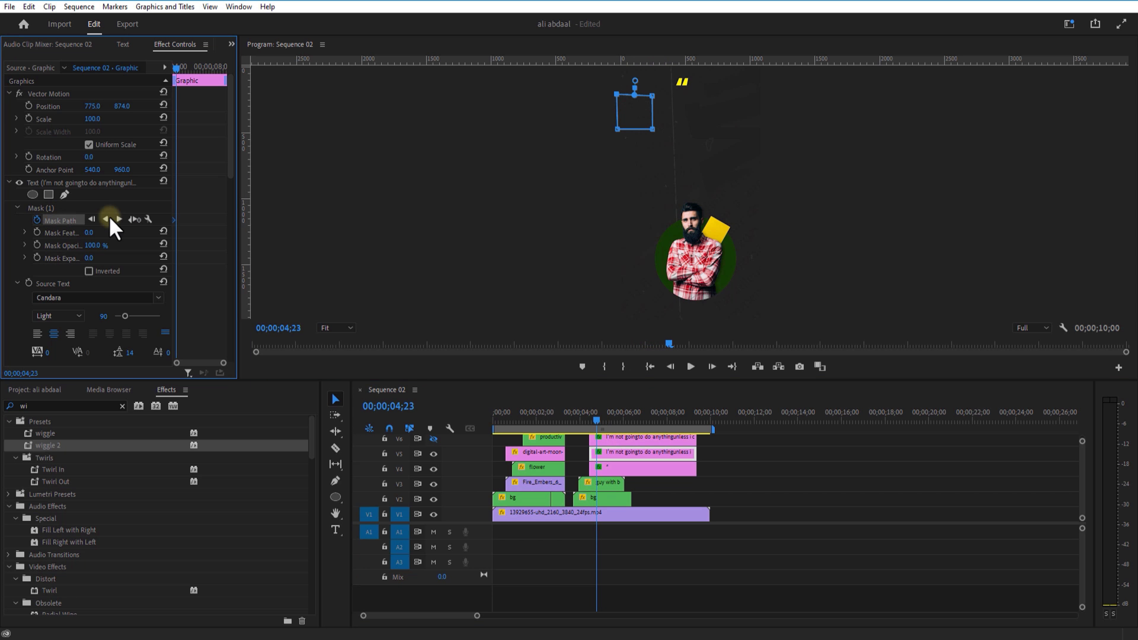
left_click_drag(652, 129, 725, 113)
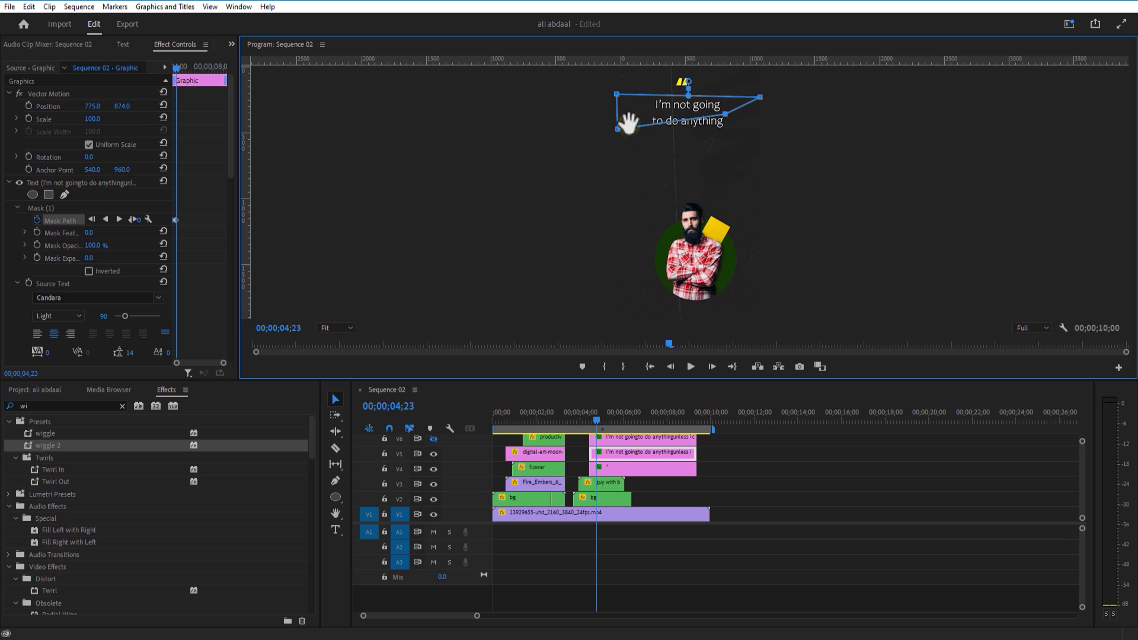
left_click(776, 480)
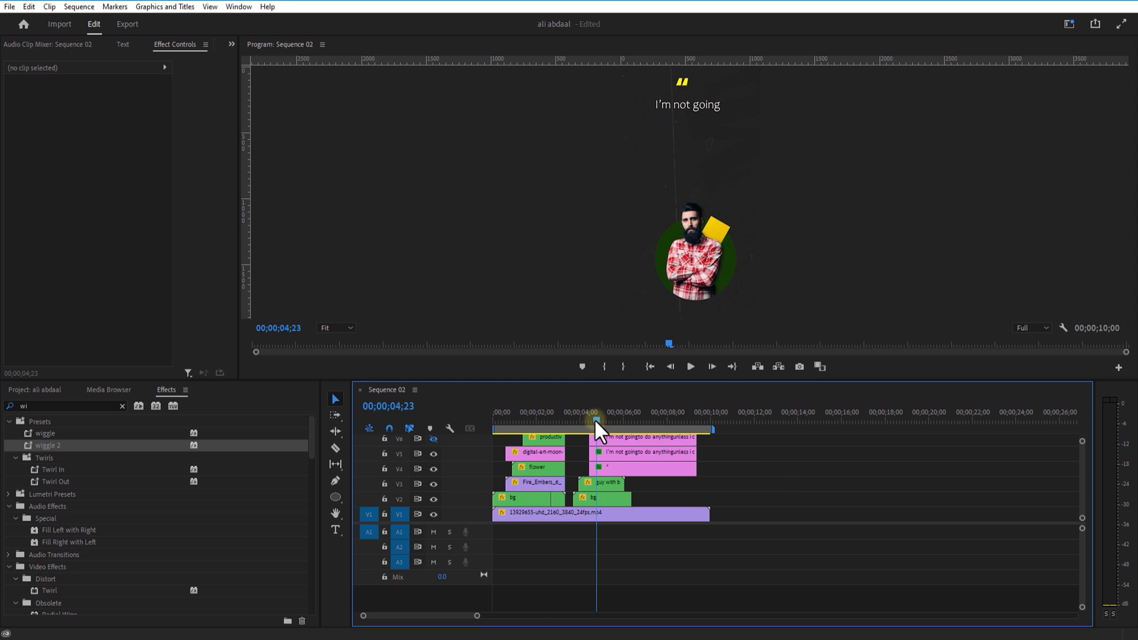
Scrub through the V5 text's mask animation between 00;00;04;13 and 00;00;04;23 to check the first line's reveal.
left_click_drag(596, 421, 592, 421)
left_click(637, 469)
left_click(636, 454)
scroll(68, 272, "down", 2)
left_click(38, 170)
left_click_drag(177, 69, 179, 69)
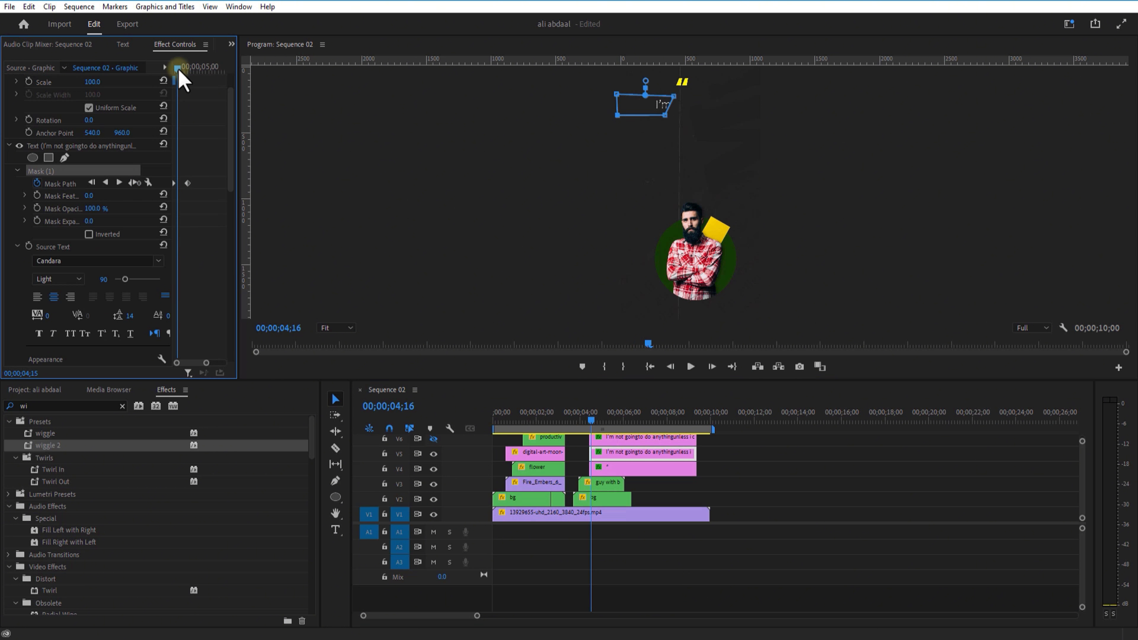
left_click(776, 479)
Mask the V6 text with a rectangle beside the second line and stretch it rightward to reveal "to do anything".
left_click_drag(592, 420, 597, 421)
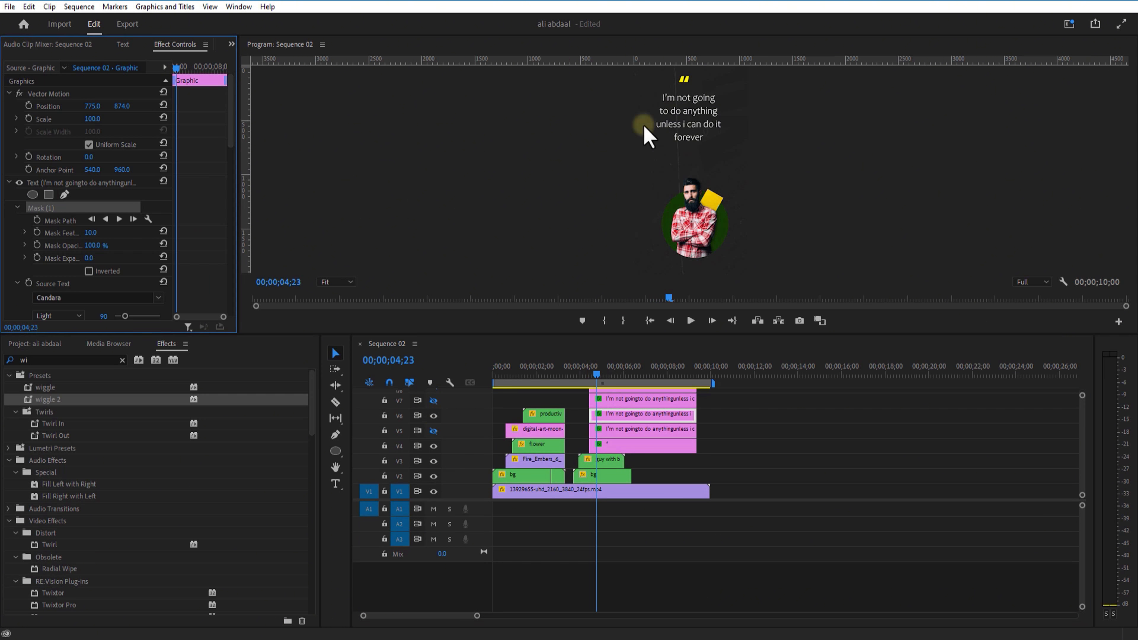
left_click(643, 127)
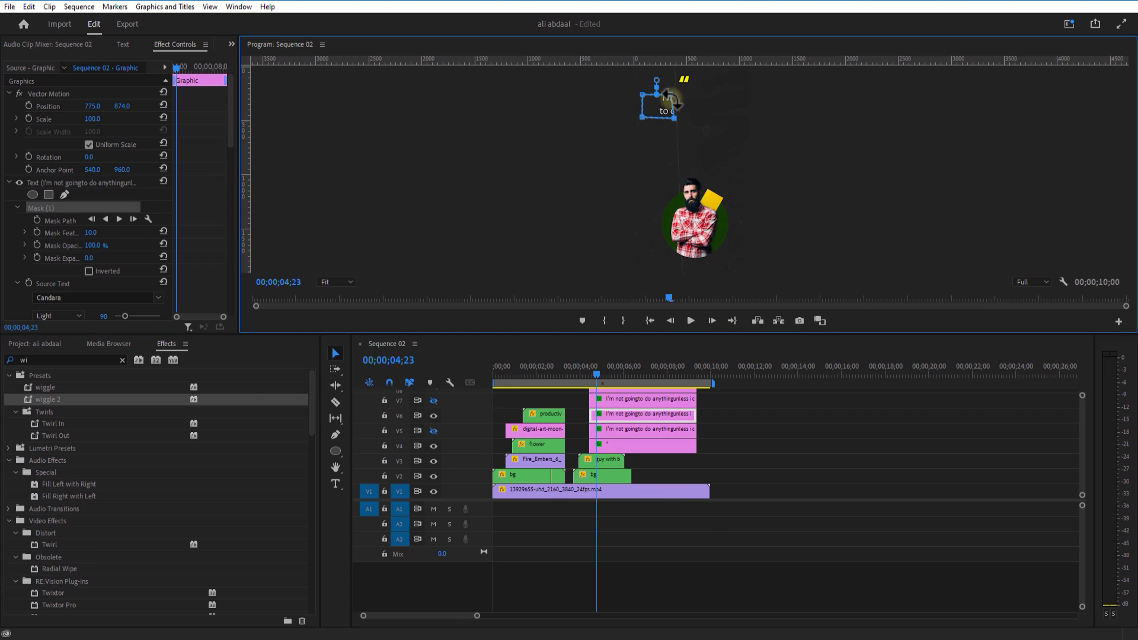
left_click(204, 95)
left_click(41, 208)
left_click_drag(665, 119, 753, 119)
Show only the V7 text line, add a rectangular mask outside its left edge, and keyframe its path from 00;00;05;01 to reveal "unless i can do it".
left_click_drag(603, 375, 598, 375)
left_click(434, 416)
left_click(433, 400)
left_click(646, 399)
left_click(48, 195)
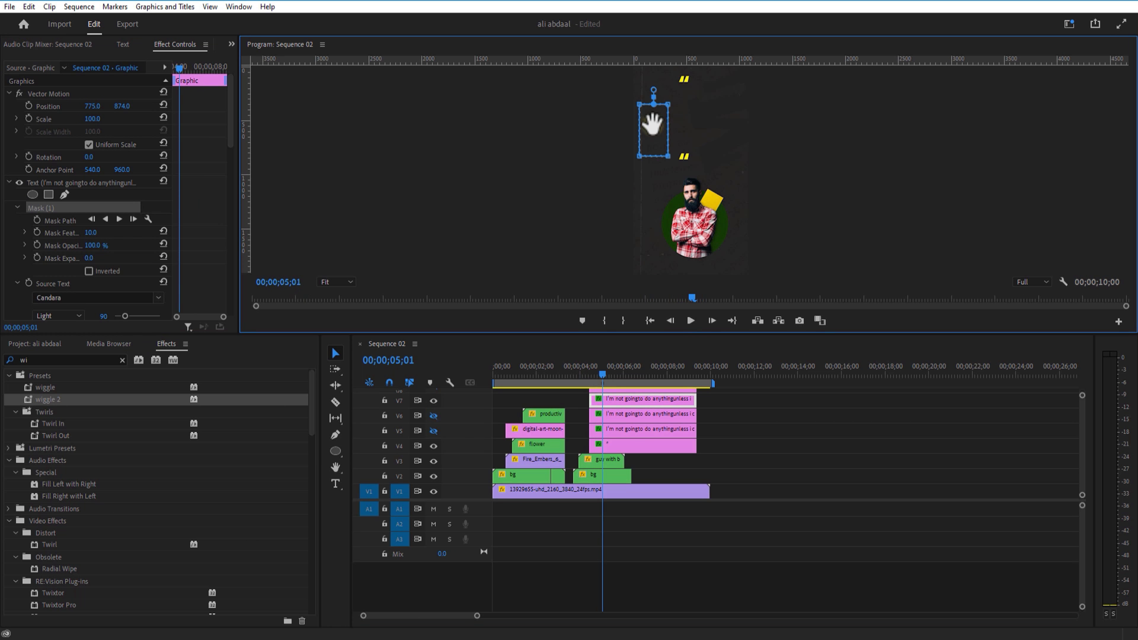
left_click_drag(656, 150, 662, 137)
left_click(38, 220)
key("shift+Right")
key("shift+Right")
Isolate the V8 text, add a rectangular mask for the last line, and keyframe its mask path to reveal "forever".
left_click_drag(642, 334, 583, 300)
left_click(640, 374)
left_click(434, 389)
left_click(433, 374)
left_click(49, 195)
left_click(37, 220)
left_click(41, 208)
left_click(645, 452)
left_click_drag(643, 255, 643, 342)
Scrub through the quote's line reveals up to 00;00;05;24 and nudge one text mask slightly.
left_click_drag(592, 382, 603, 387)
left_click(641, 404)
left_click(41, 208)
left_click_drag(682, 136, 680, 133)
left_click(641, 495)
left_click_drag(604, 383, 619, 386)
Nest all quote text and quotation mark clips of the second scene into a sequence named "text".
left_click_drag(636, 342, 636, 276)
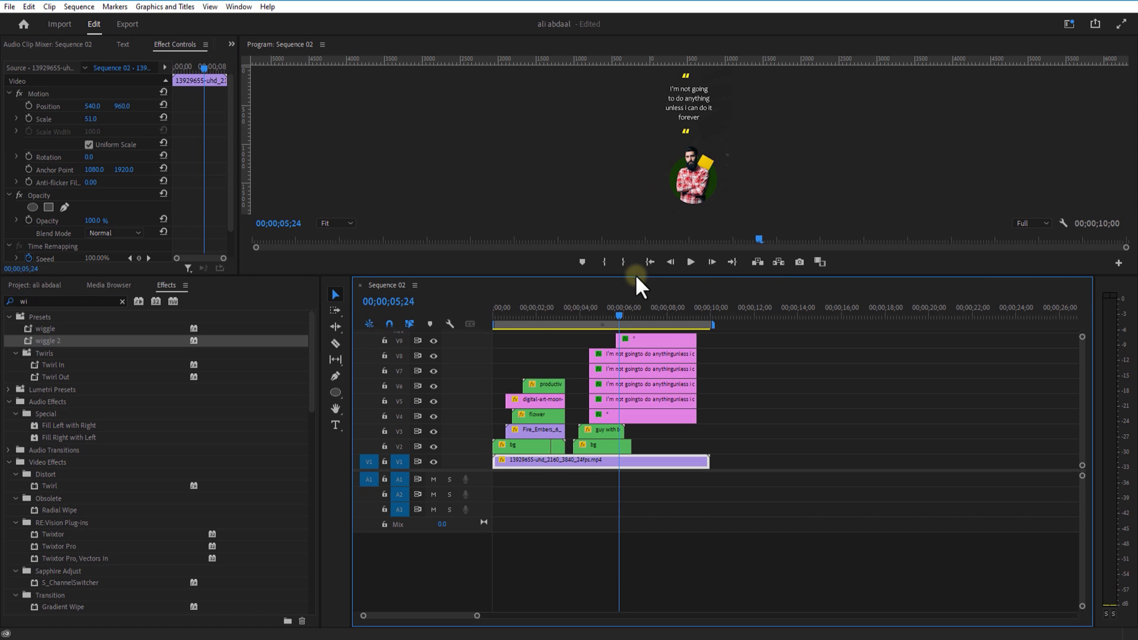
left_click_drag(710, 339, 642, 413)
right_click(648, 352)
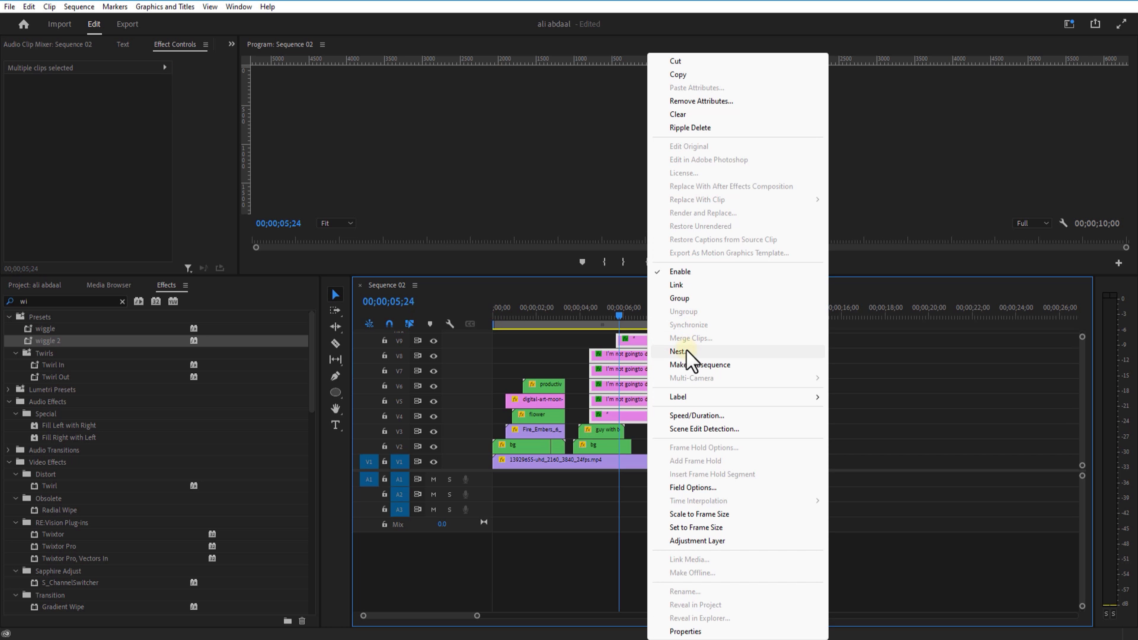
left_click(688, 358)
key("Return")
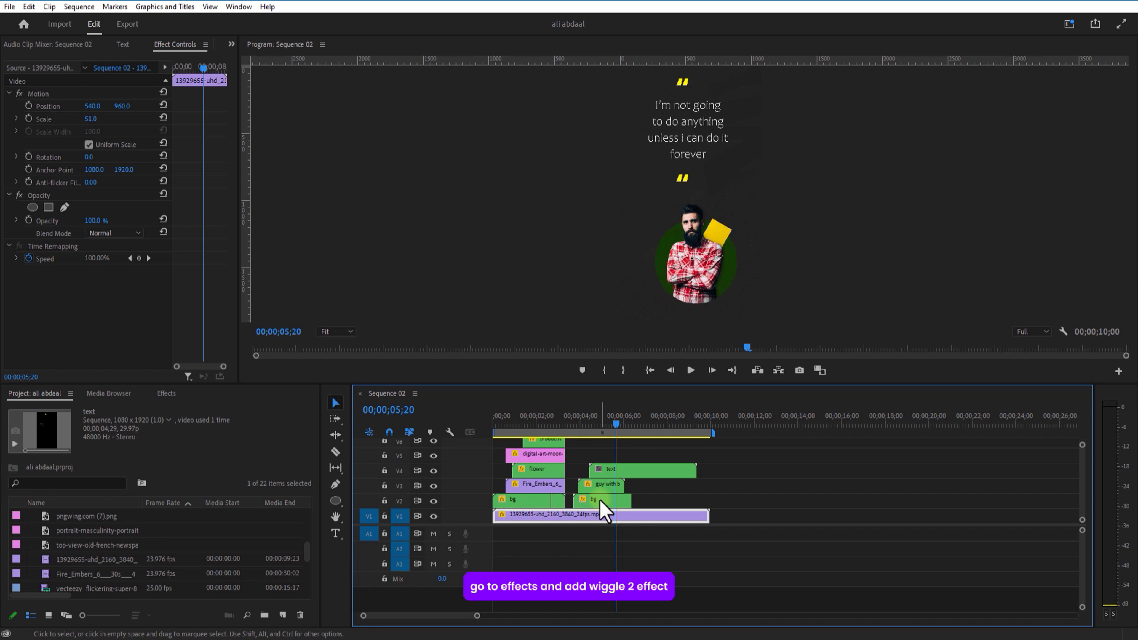
Apply the wiggle 2 preset to both the "guy with book" and "text" nested clips.
left_click(601, 486)
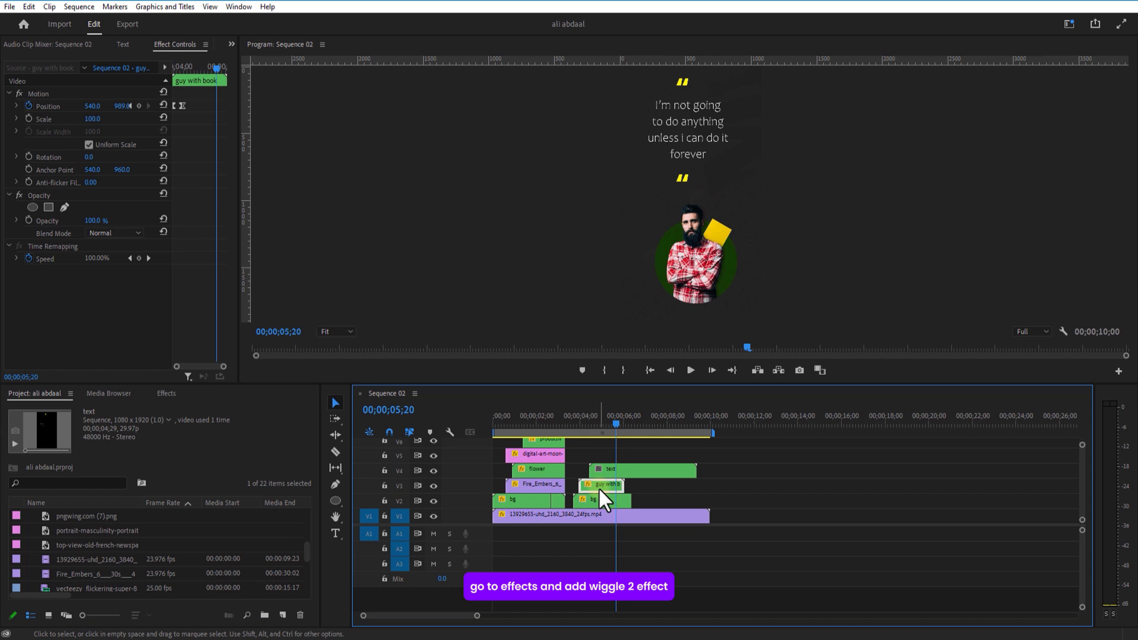
left_click(158, 395)
left_click_drag(48, 449, 587, 484)
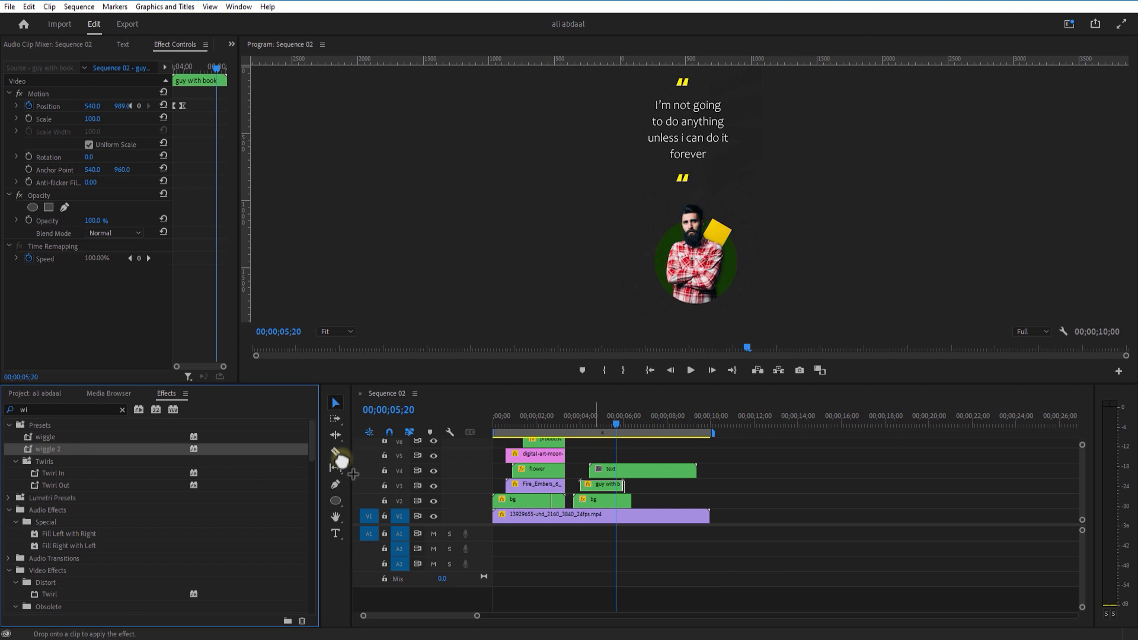
left_click_drag(53, 449, 594, 468)
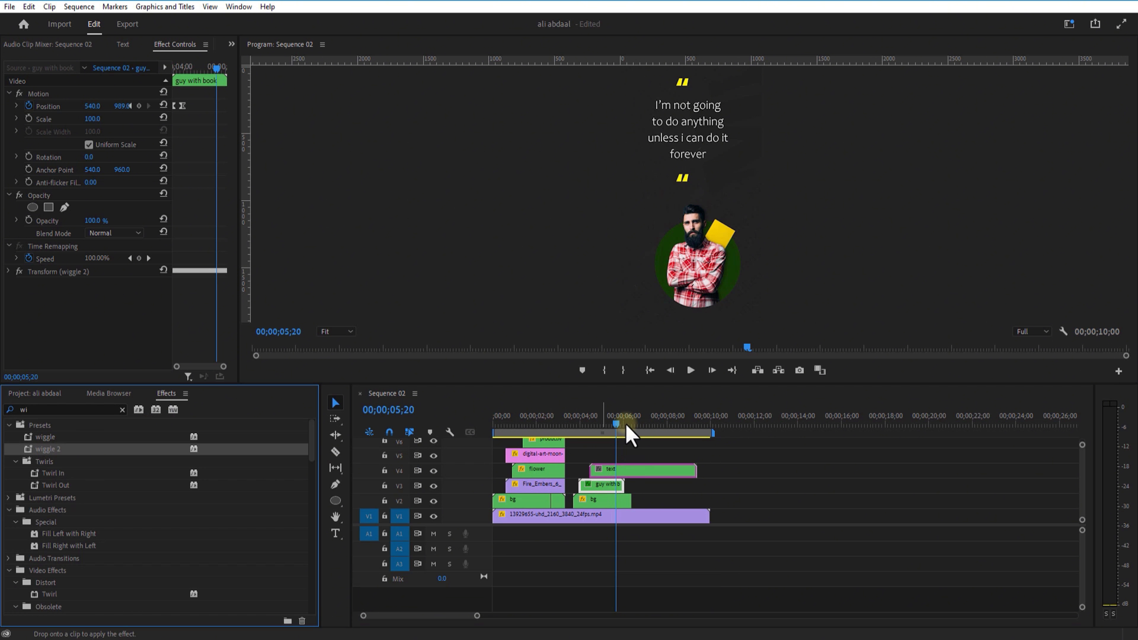
Keyframe the "guy with book" clip's position at 00;00;05;23 and move it down out of frame at 00;00;05;28.
left_click_drag(602, 428, 620, 450)
left_click(609, 486)
left_click(125, 311)
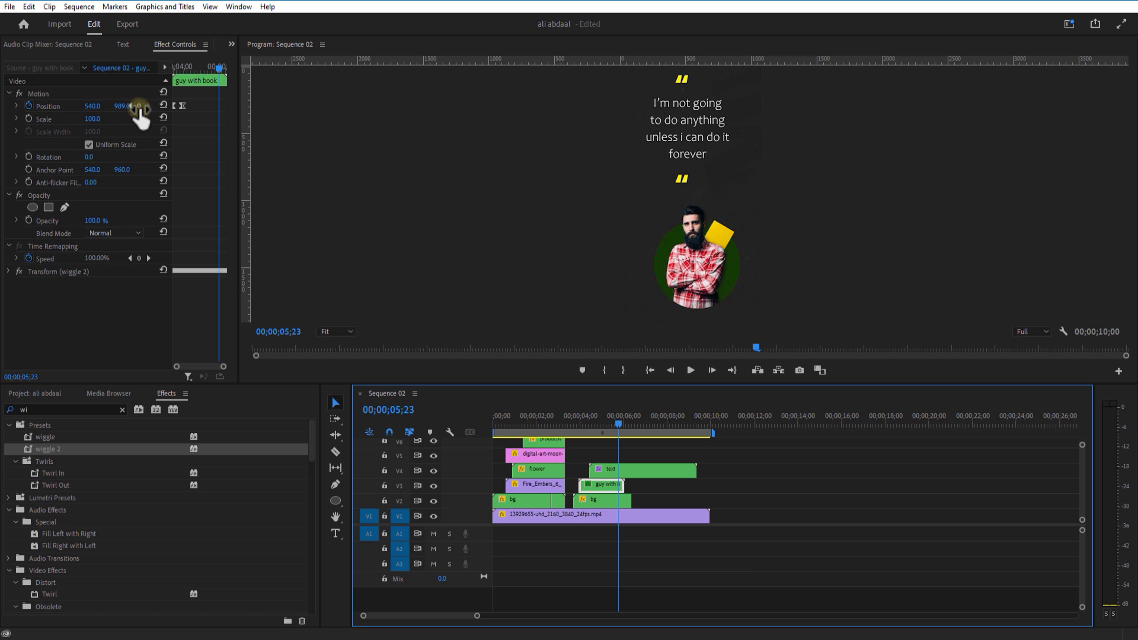
left_click(139, 107)
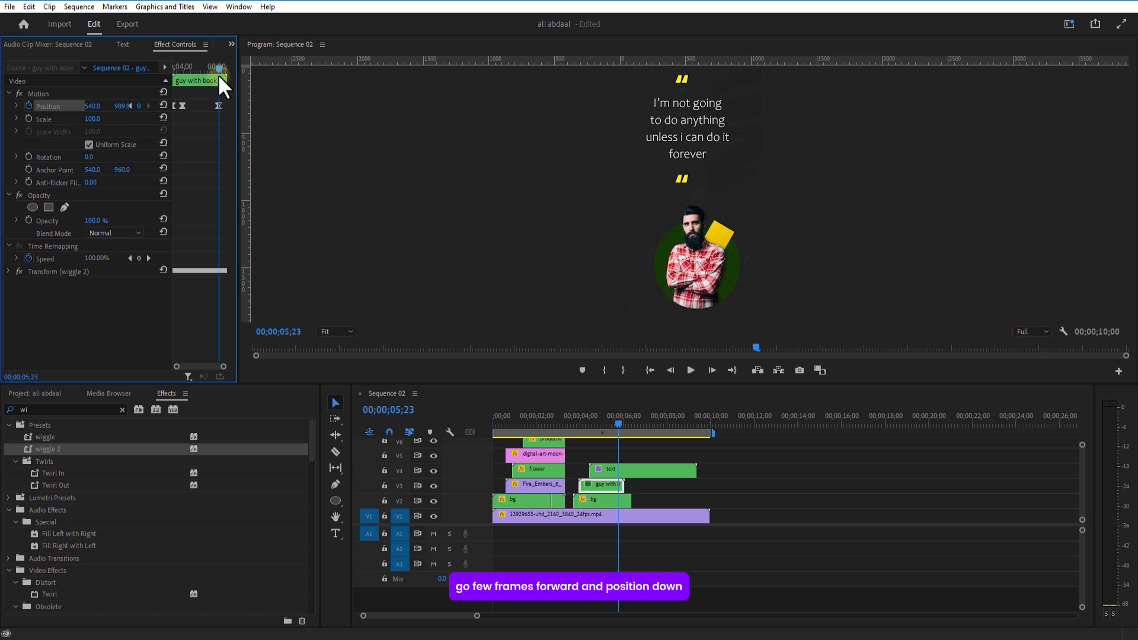
left_click(211, 101)
key("Right")
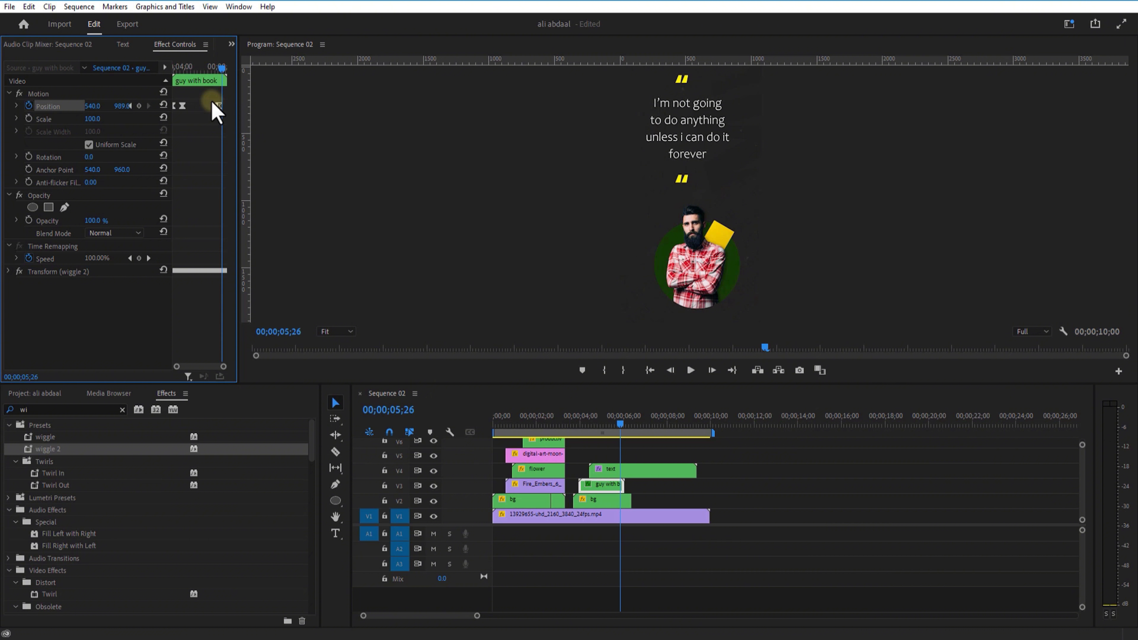
key("Right")
key("Right")
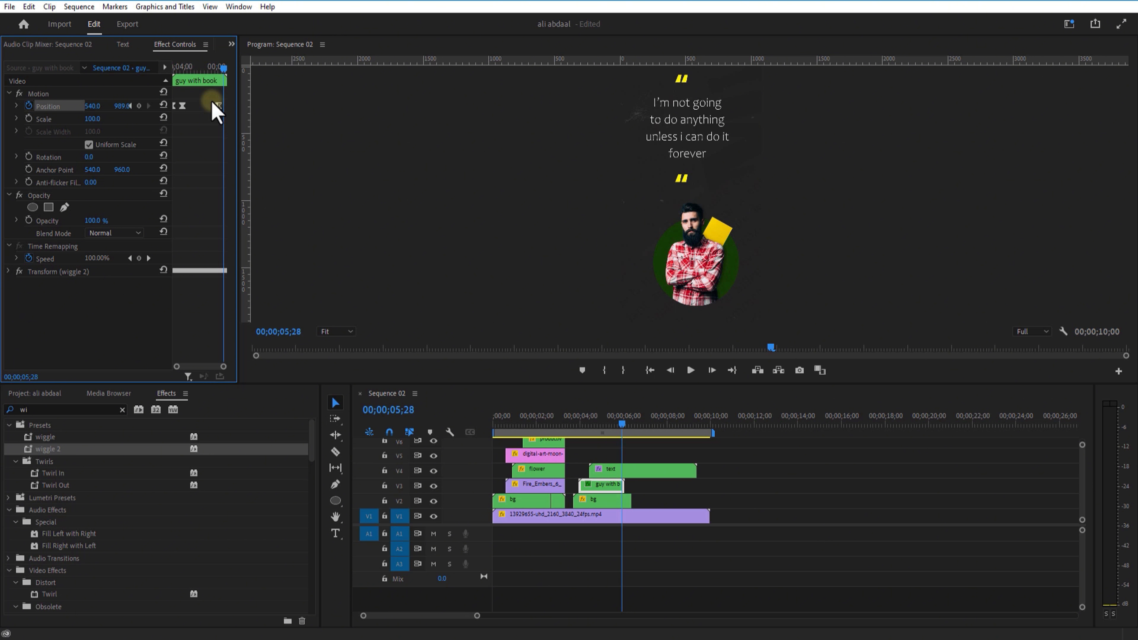
mouse_move(123, 106)
left_mouse_down()
mouse_move(104, 117)
mouse_move(122, 114)
left_mouse_up()
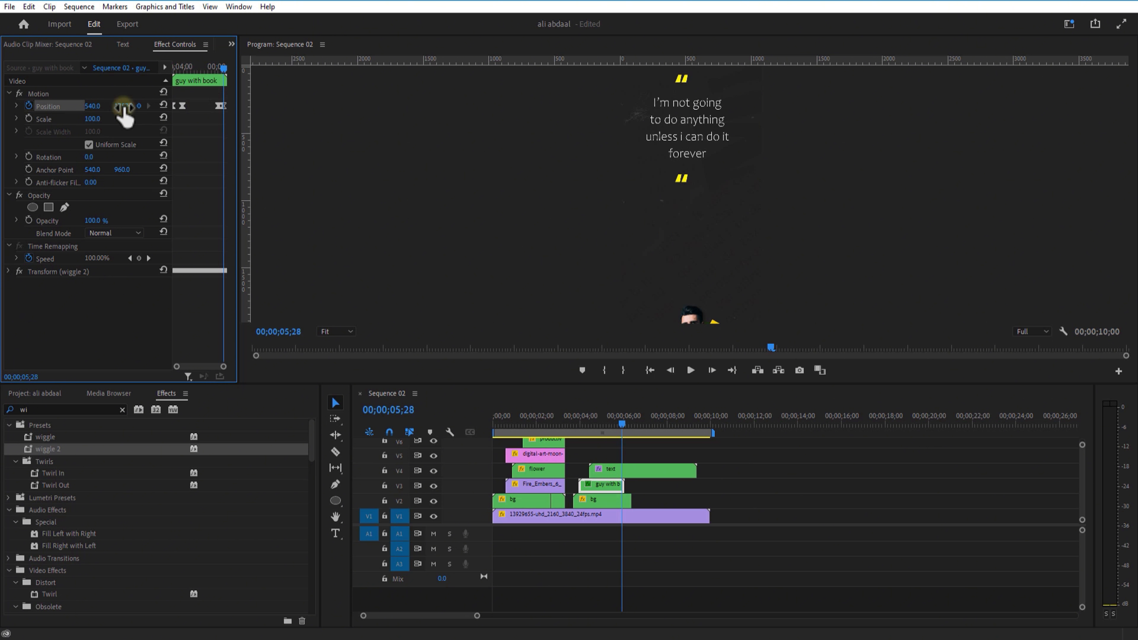
Keyframe the "text" clip's position at 00;00;05;23 and move it up out of frame at 00;00;05;28.
left_click(626, 470)
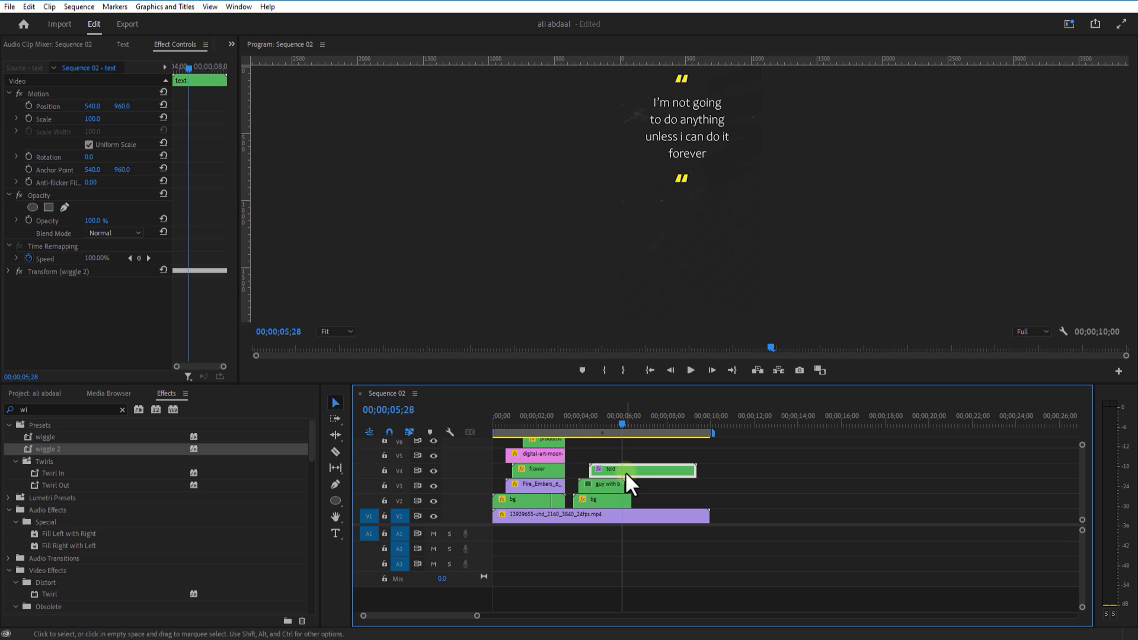
left_click(29, 105)
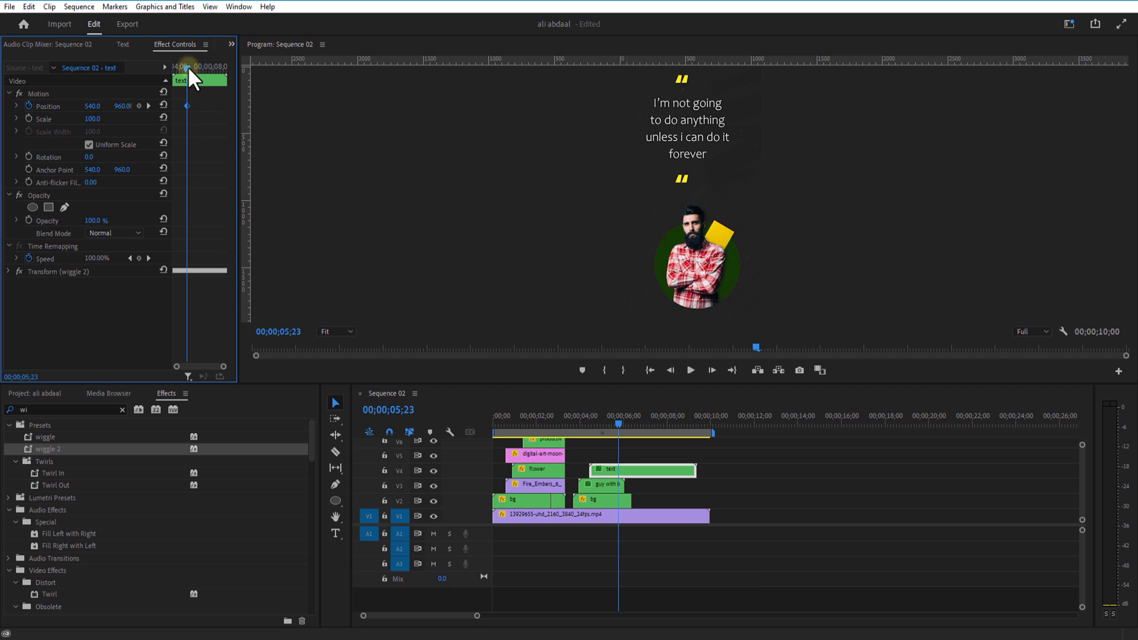
left_click_drag(193, 76, 225, 76)
left_click(625, 473)
left_click_drag(119, 106, 247, 168)
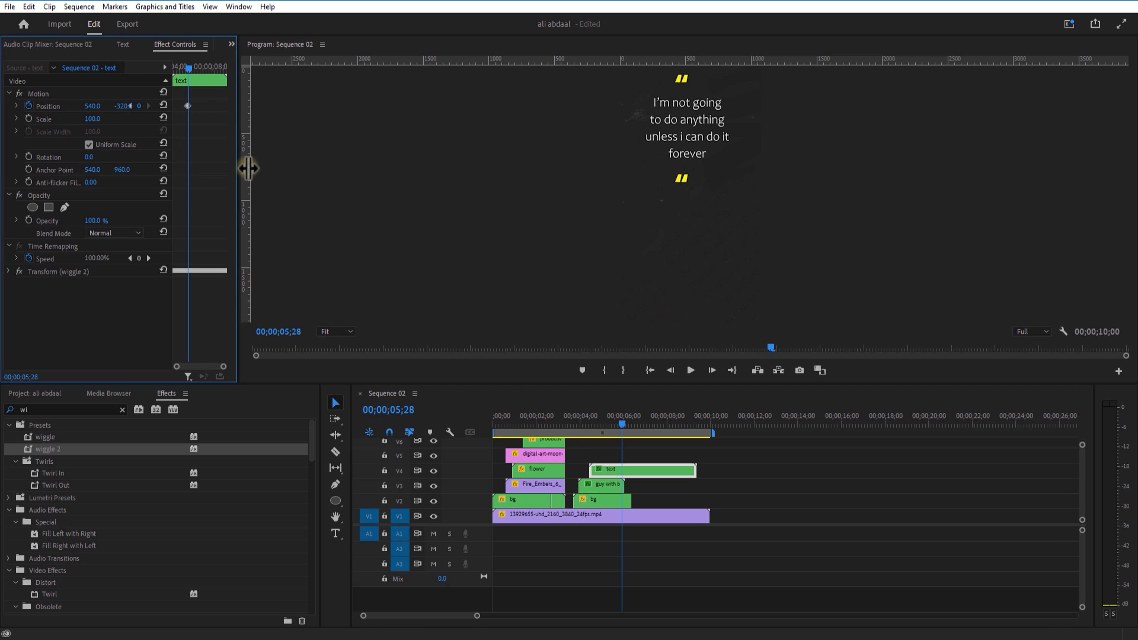
Duplicate the second scene's nested bg clip on V2 so the copy starts at 00;00;05;29.
left_click(613, 503)
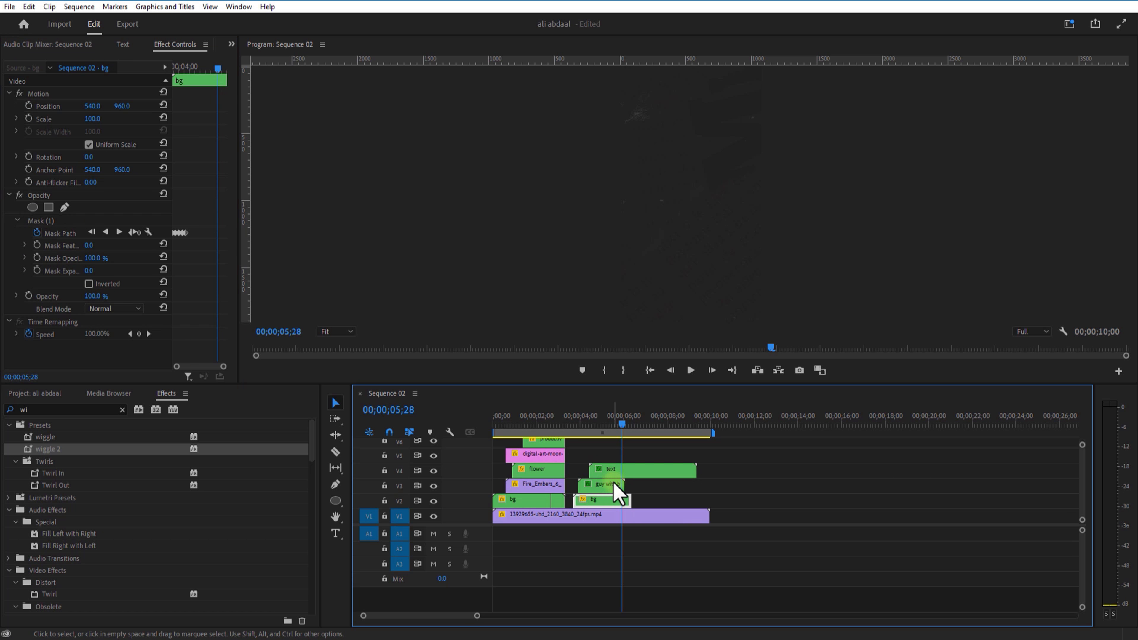
left_click(619, 425)
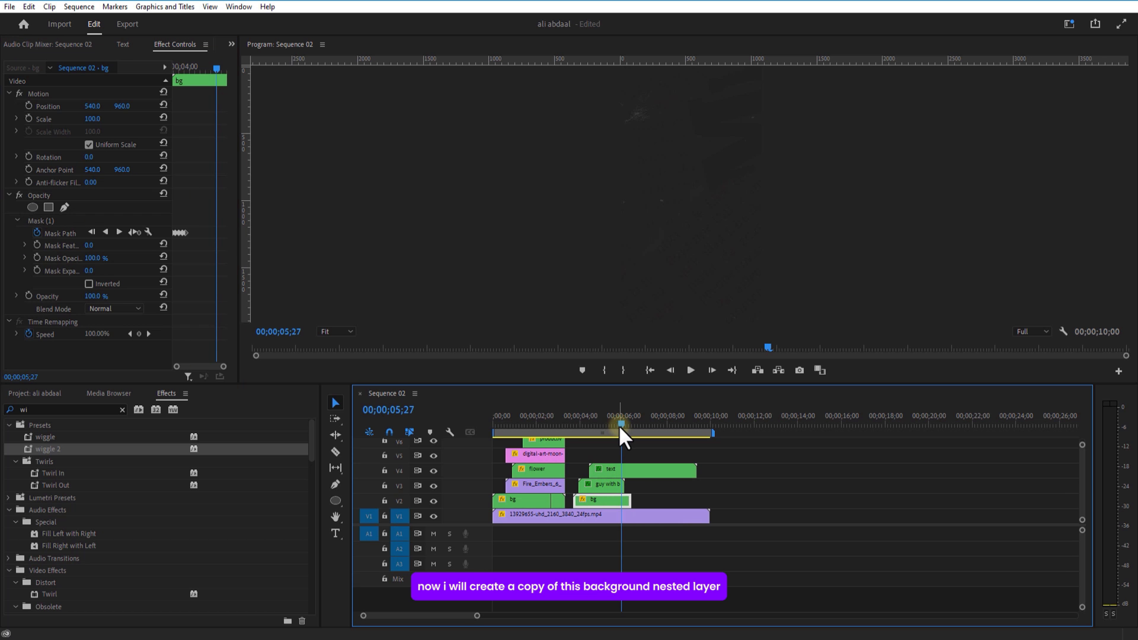
left_click(622, 425)
left_click_drag(601, 501, 651, 504)
Reverse the speed of the copied bg clip, keeping it at 100%, and preview it.
right_click(651, 503)
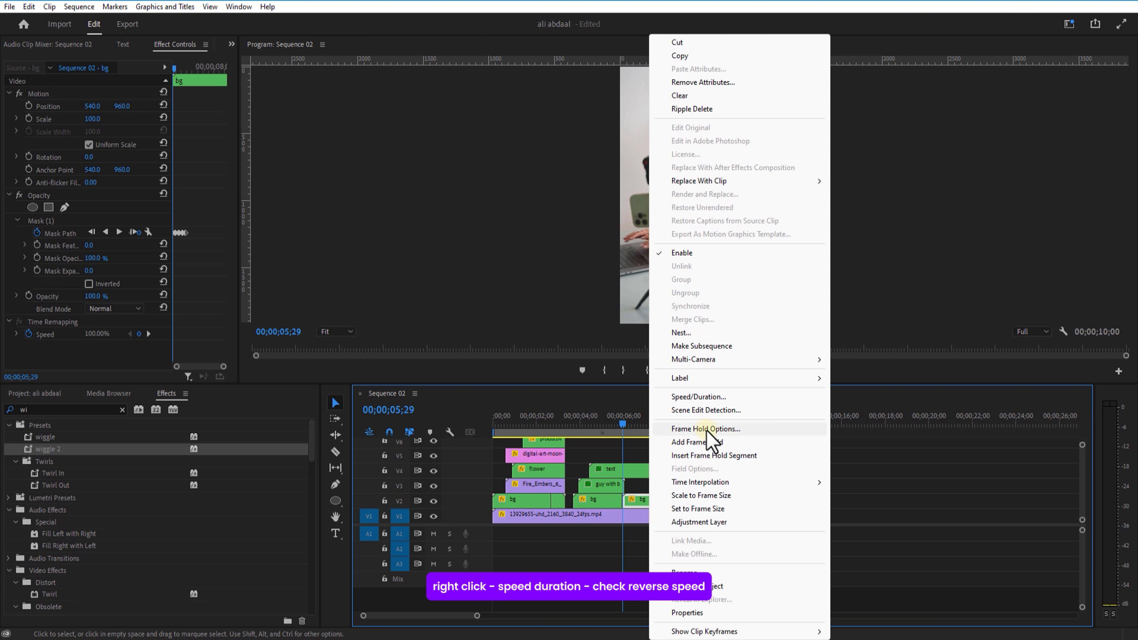
left_click(690, 397)
left_click(547, 317)
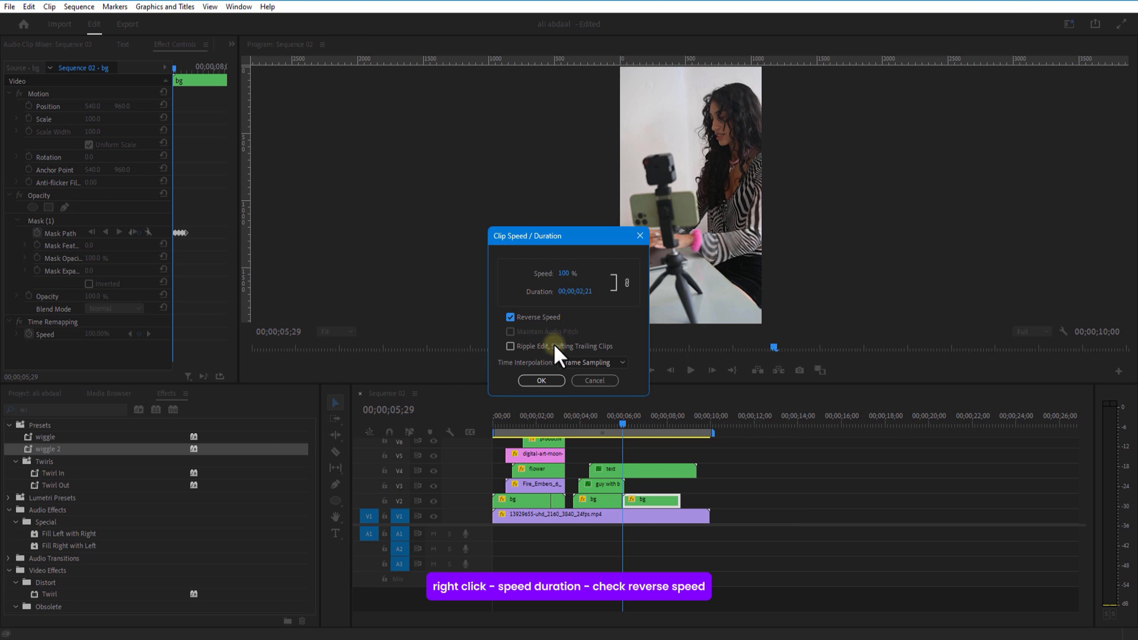
left_click(552, 373)
key("space")
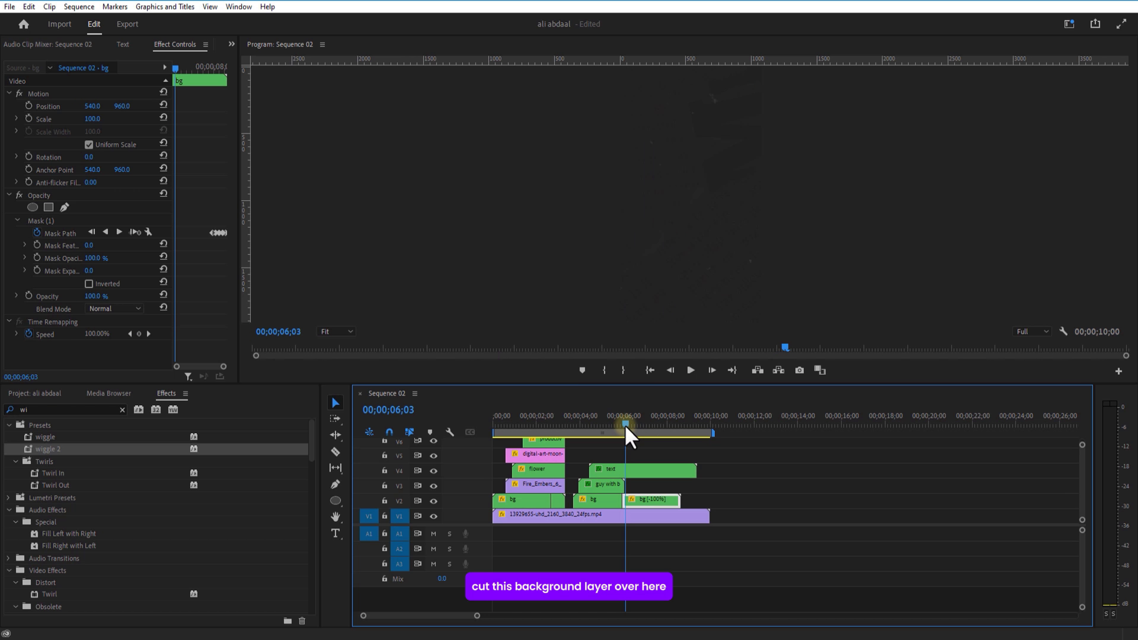
Split the reversed bg clip at 00;00;08;01 and delete its front part.
left_click_drag(671, 444, 668, 444)
left_click(335, 452)
left_click(668, 501)
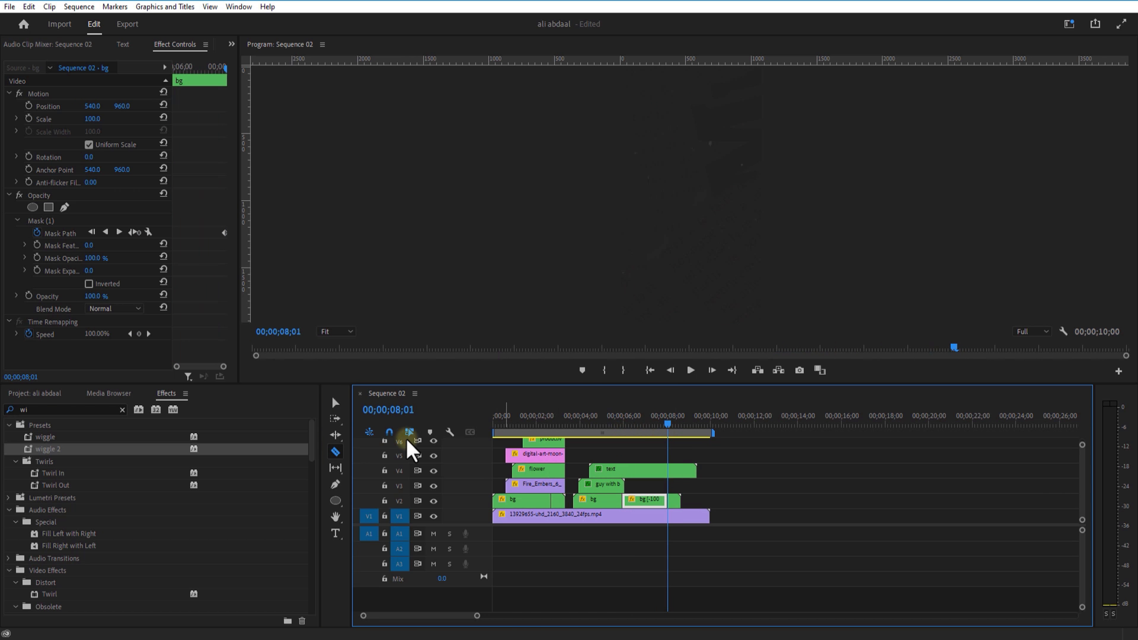
left_click(336, 403)
left_click(637, 501)
key("Delete")
Move the remaining reversed bg piece against the preceding bg clip and trim the "text" clip to end with "guy with book".
left_click_drag(674, 502, 630, 501)
left_click_drag(695, 467, 621, 471)
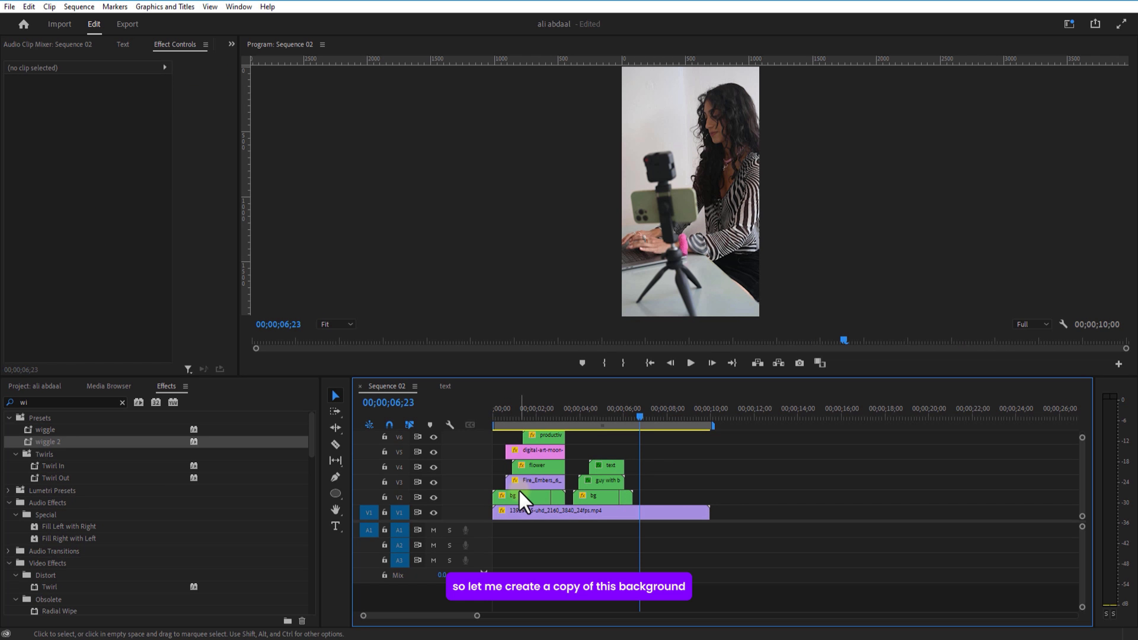
Duplicate the first scene's opening bg clip on V2 so the copy starts at 00;00;06;23.
left_click(517, 494)
left_click_drag(522, 504, 667, 499)
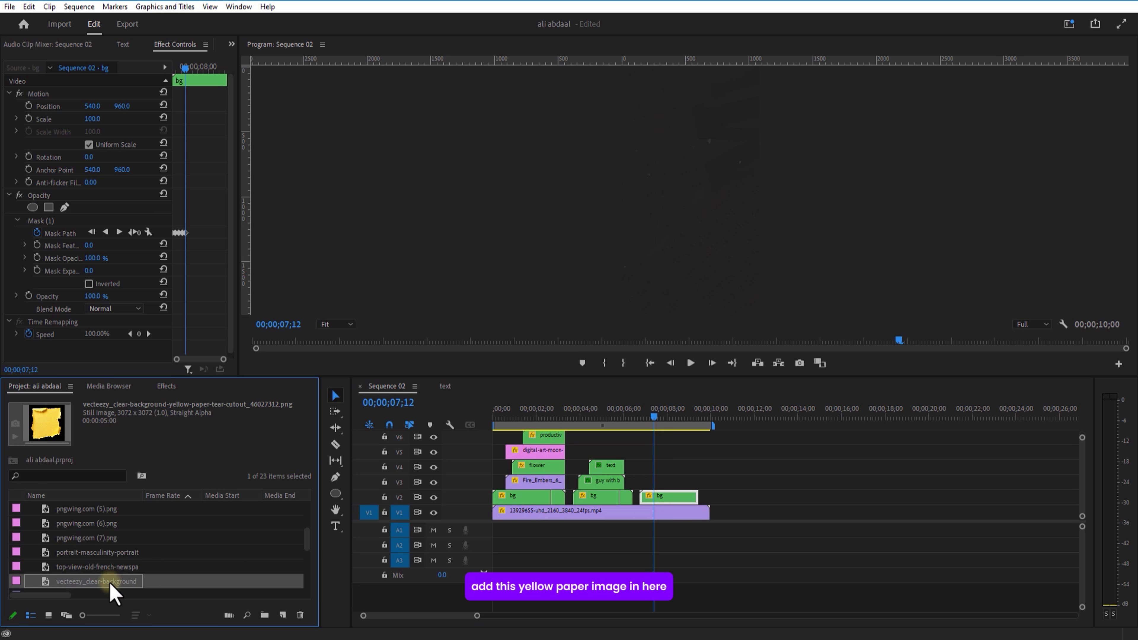
Place the yellow torn paper image on V3 above the new bg clip and scale it to 28.
left_click_drag(655, 516, 655, 482)
left_click_drag(91, 118, 39, 140)
left_click_drag(45, 140, 46, 140)
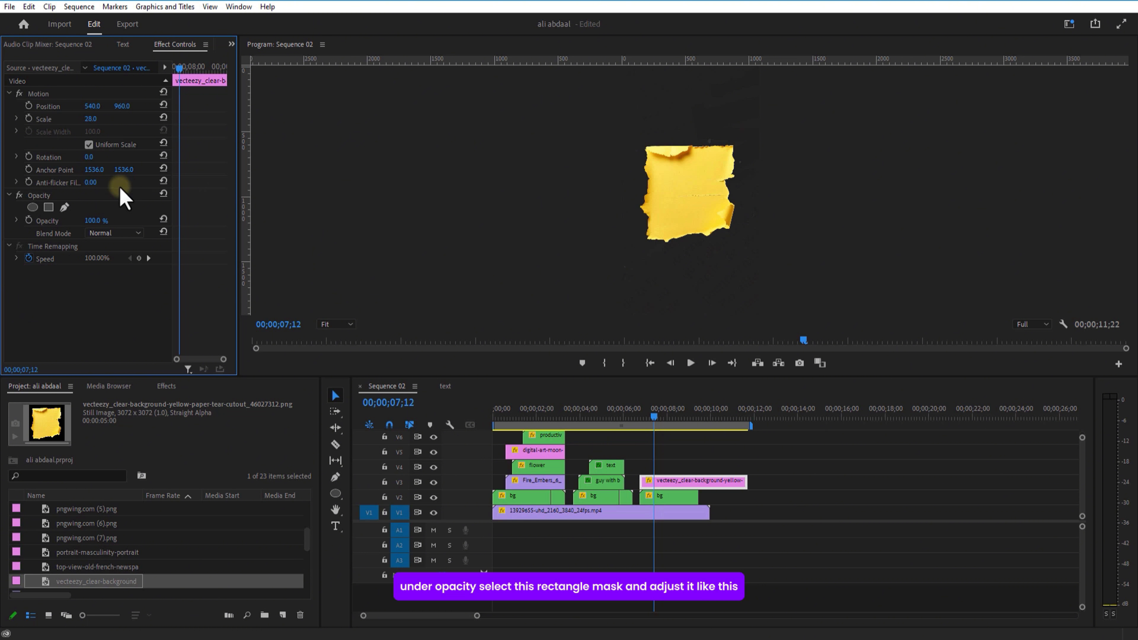
Mask the yellow paper into a short rectangular strip, then scale it to 15 and position it at 249, 330.
left_click(48, 207)
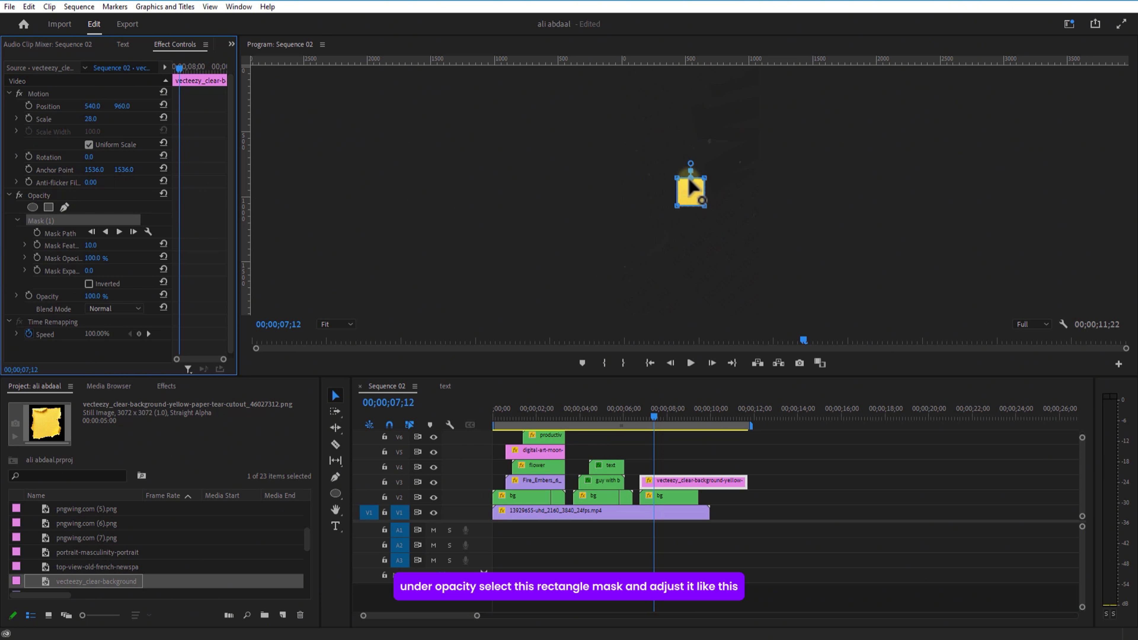
left_click_drag(677, 178, 635, 176)
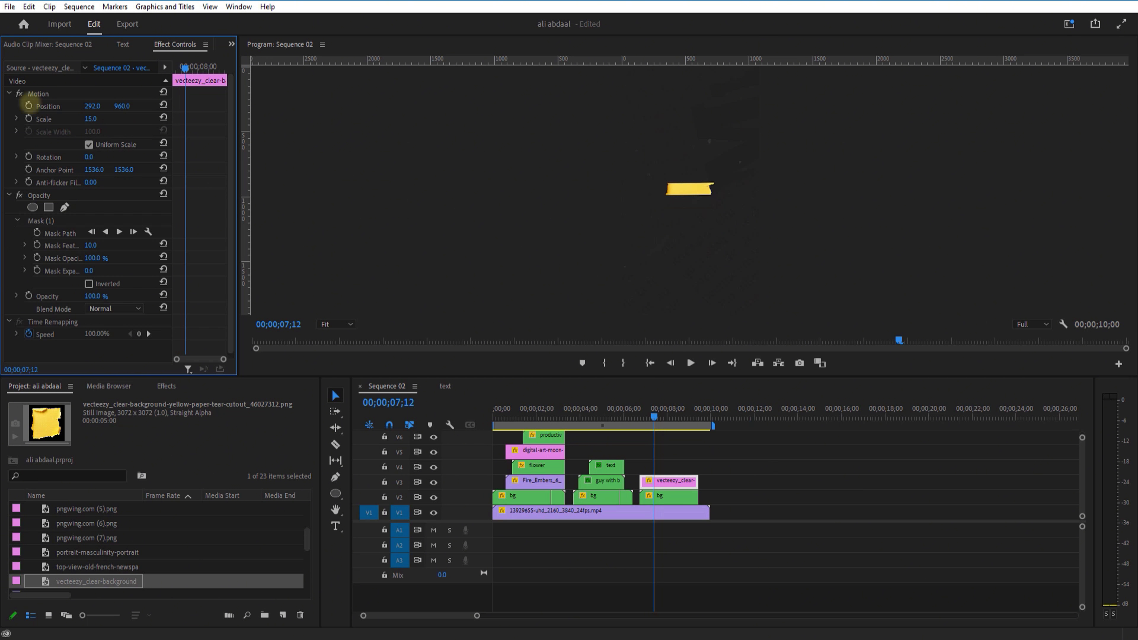
left_click_drag(121, 105, 120, 106)
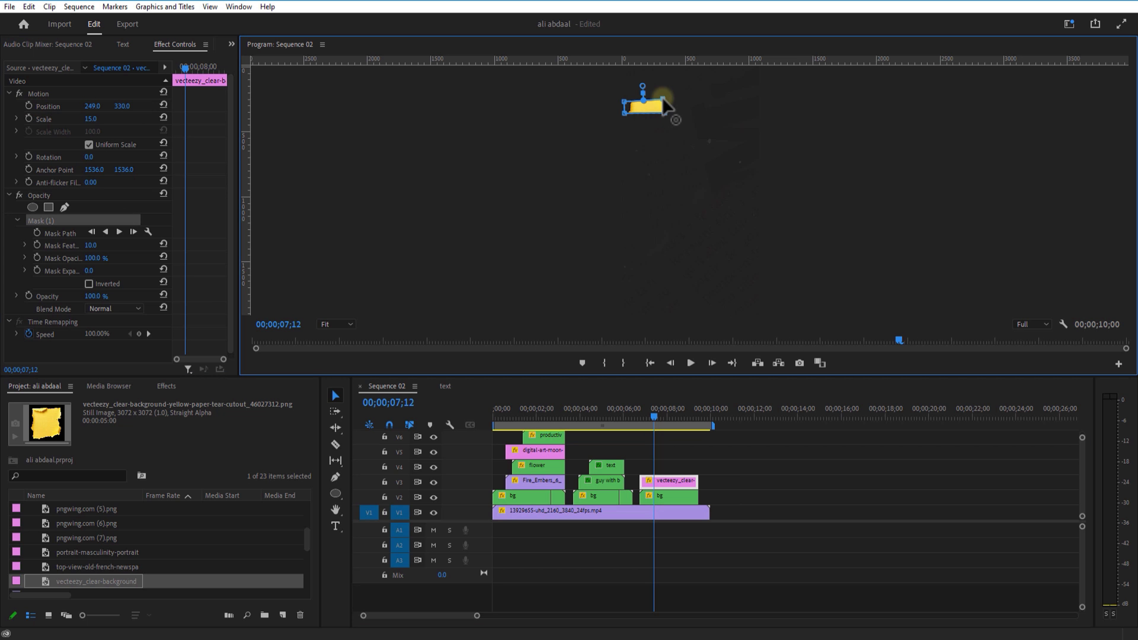
left_click(666, 482)
left_click(735, 482)
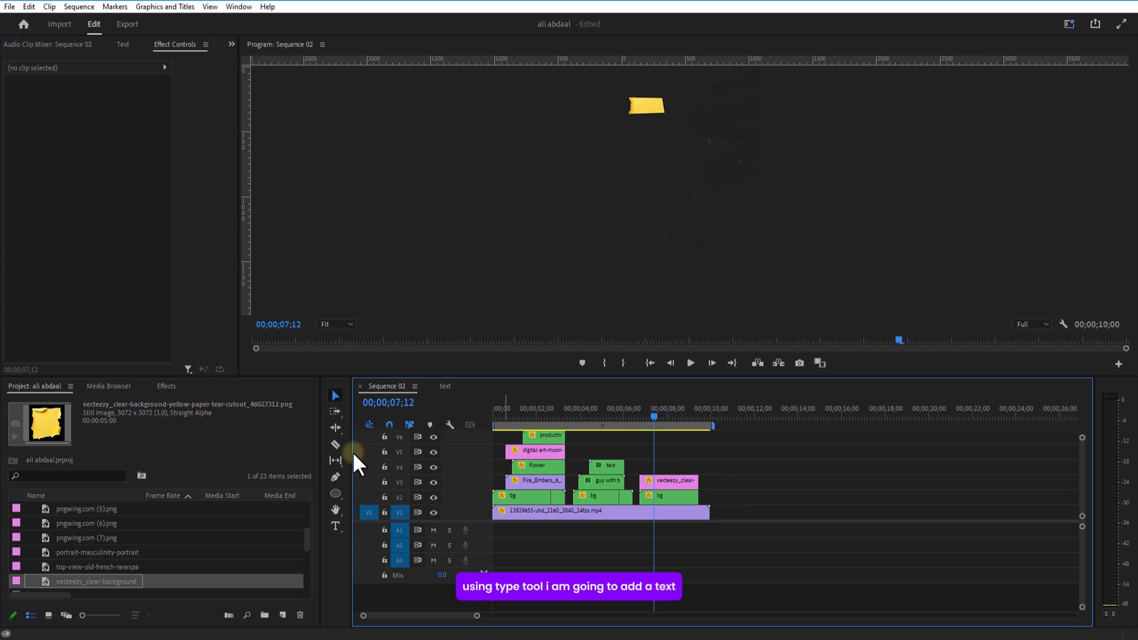
Add a black "#1" text on V4 and place it over the yellow paper strip.
left_click(336, 527)
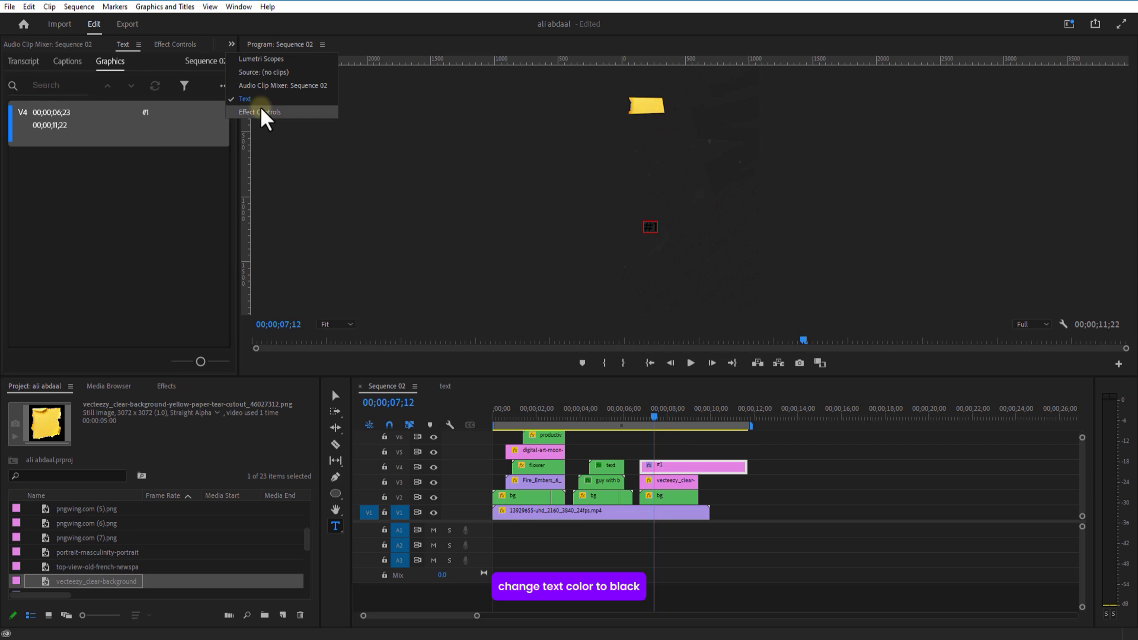
left_click(260, 112)
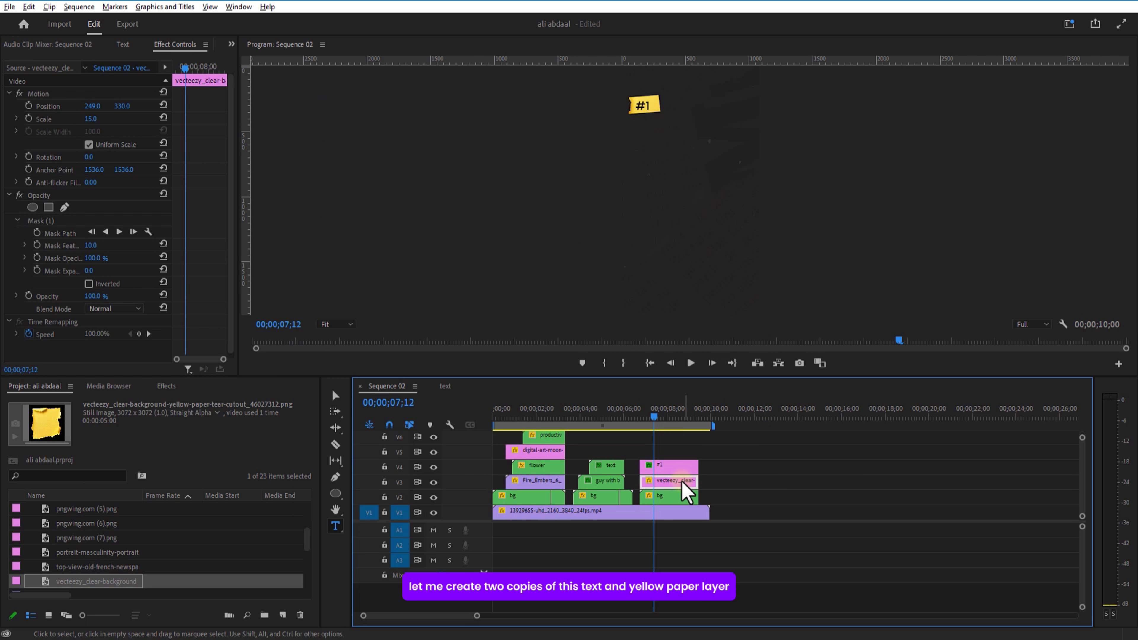
Make two copies of the "#1" text and yellow paper pair further along the timeline, changing their texts to "#2" and "#3".
left_click_drag(677, 483, 859, 479)
left_click(748, 417)
left_click(660, 108)
type("2")
left_click(837, 417)
left_click(846, 464)
left_click(653, 107)
key("BackSpace")
type("3")
left_click(830, 452)
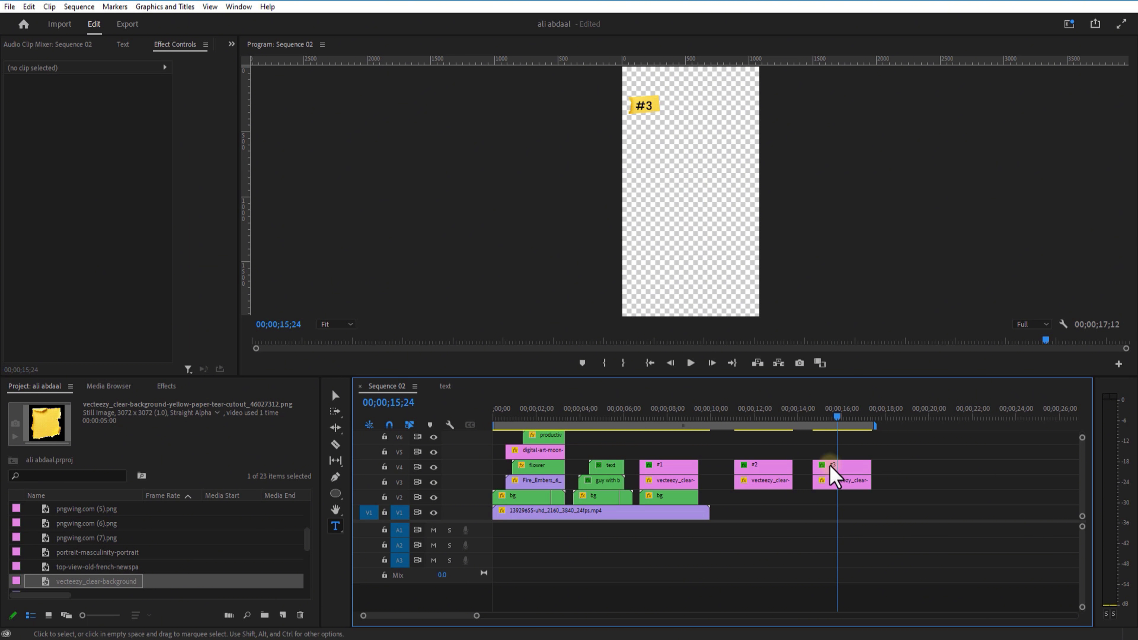
Nest the "#1" text and its yellow paper strip into a sequence named 1.
left_click_drag(677, 449, 673, 478)
right_click(671, 464)
left_click(714, 359)
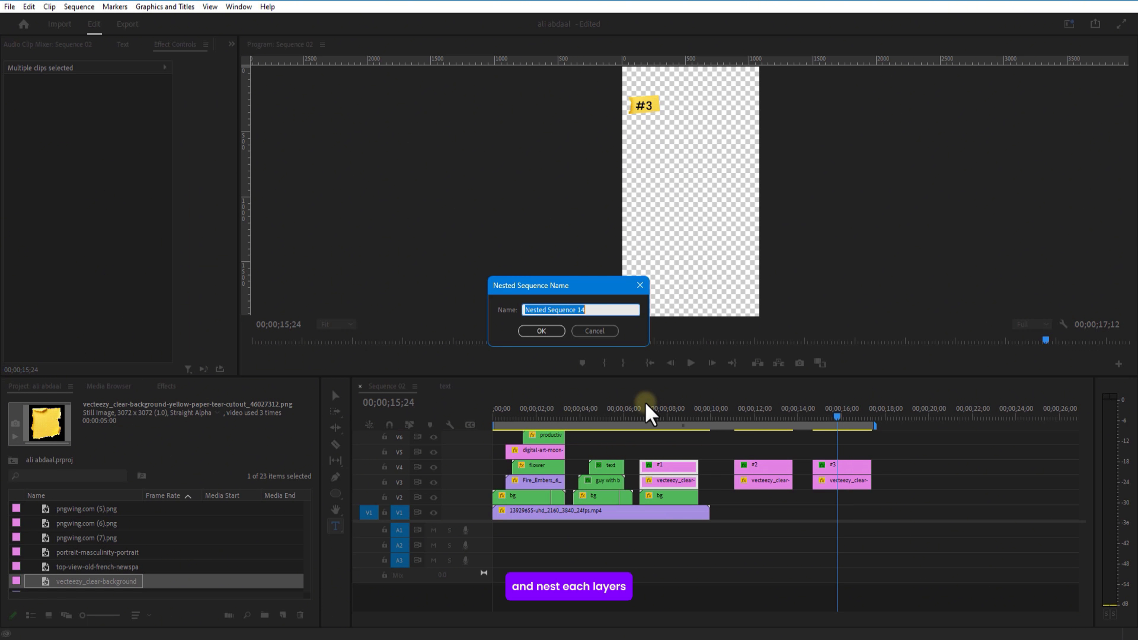
type("1")
key("Return")
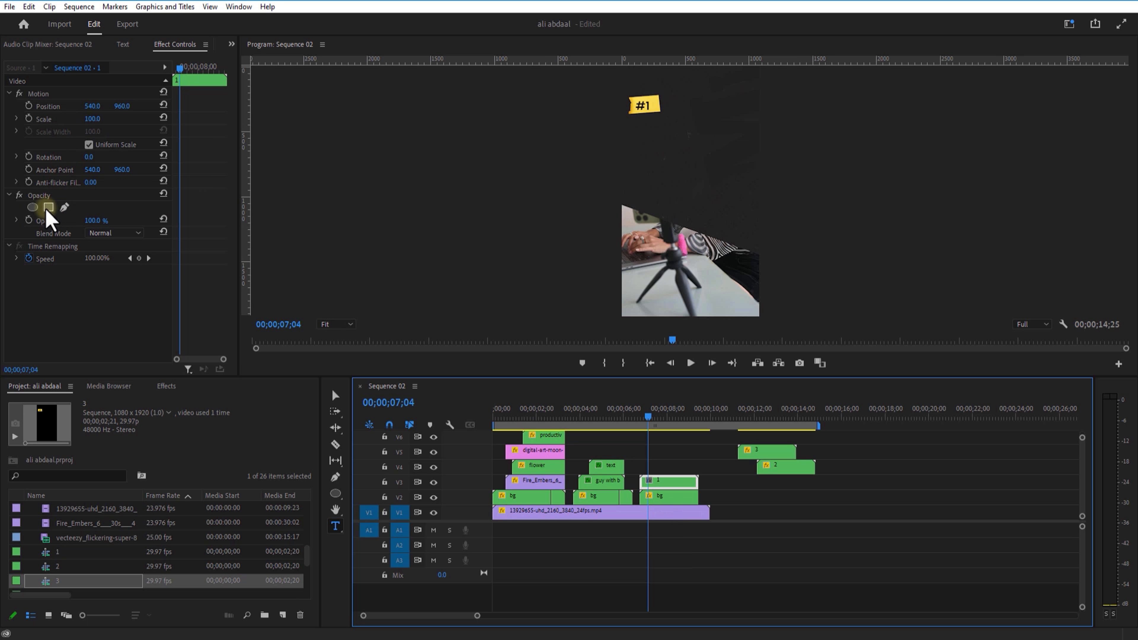
Keyframe the opacity of nested clip 1 from 0% at 00;00;07;04 to 100% at 00;00;07;15.
left_click(28, 220)
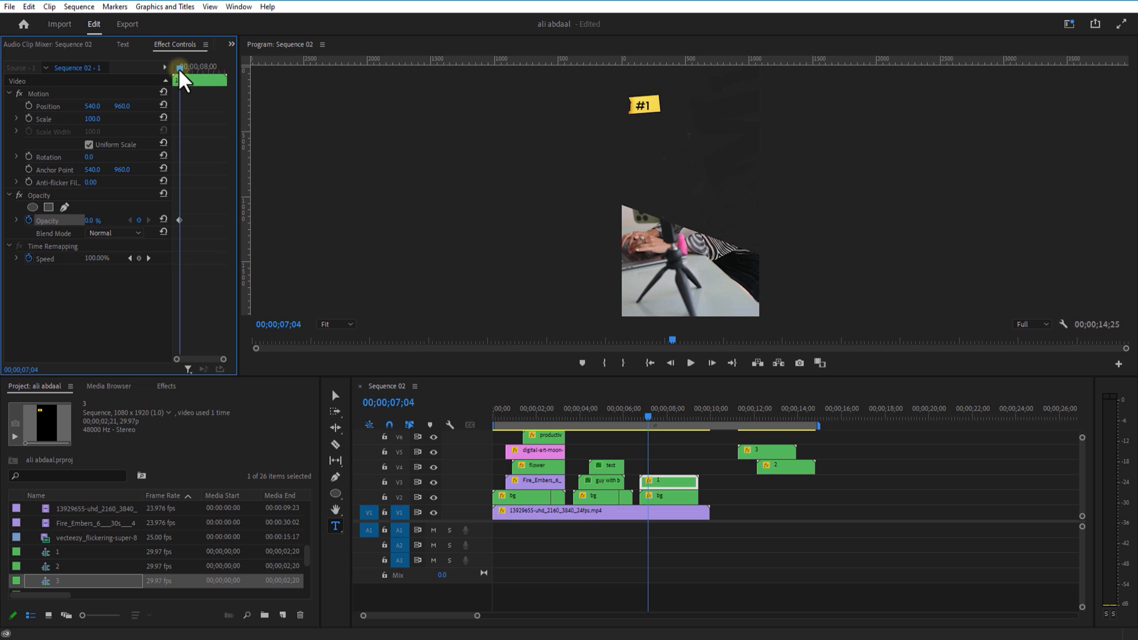
left_click_drag(180, 72, 188, 75)
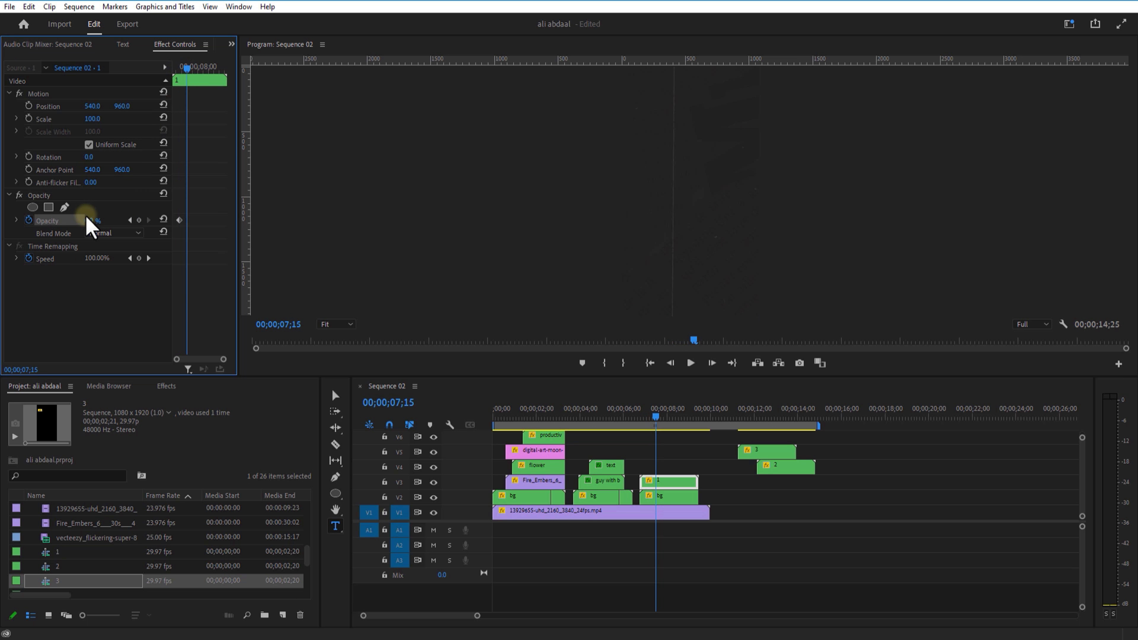
left_click_drag(150, 215, 175, 216)
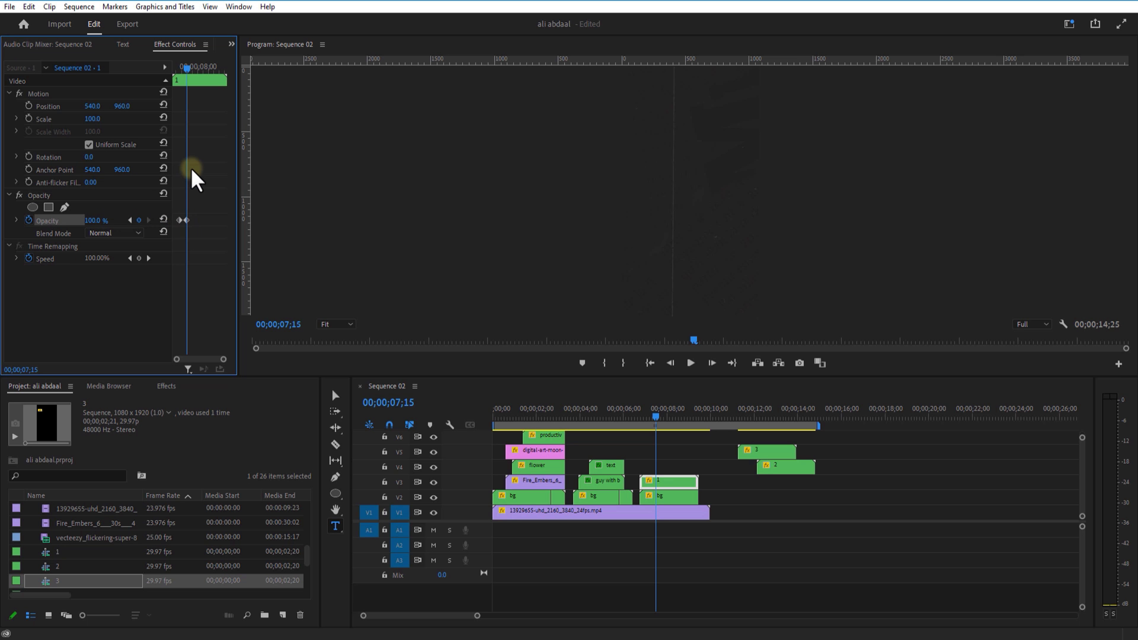
left_click_drag(186, 74, 178, 76)
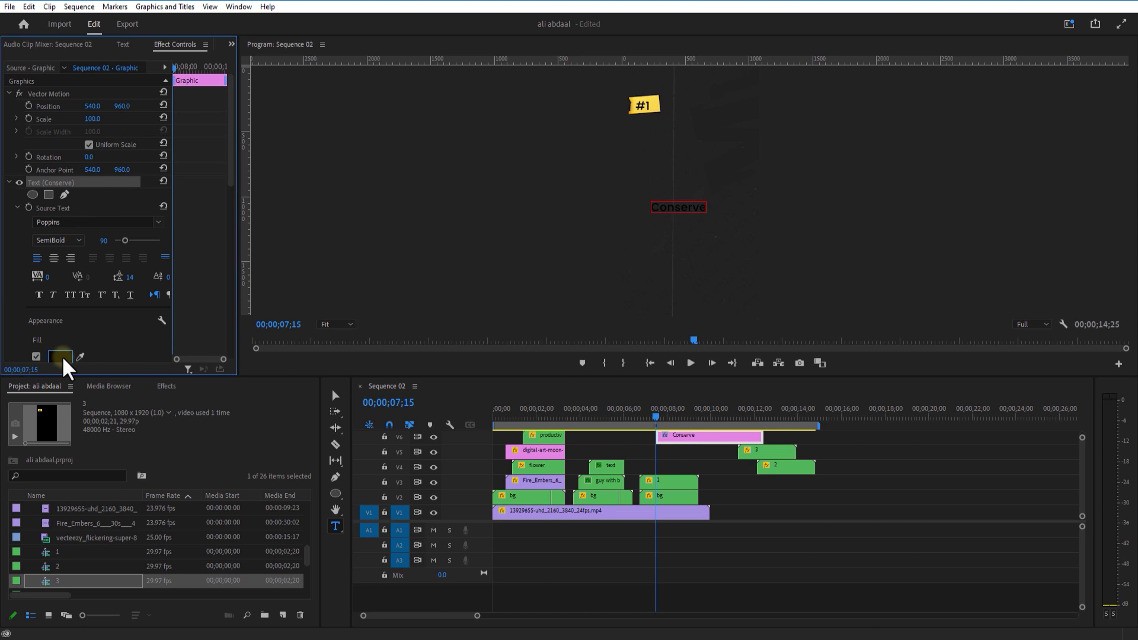
Restyle the "Conserve" text in white with a thinner font beside the #1 label.
left_click(99, 222)
scroll(219, 406, "up", 2)
scroll(215, 397, "down", 8)
left_click(122, 298)
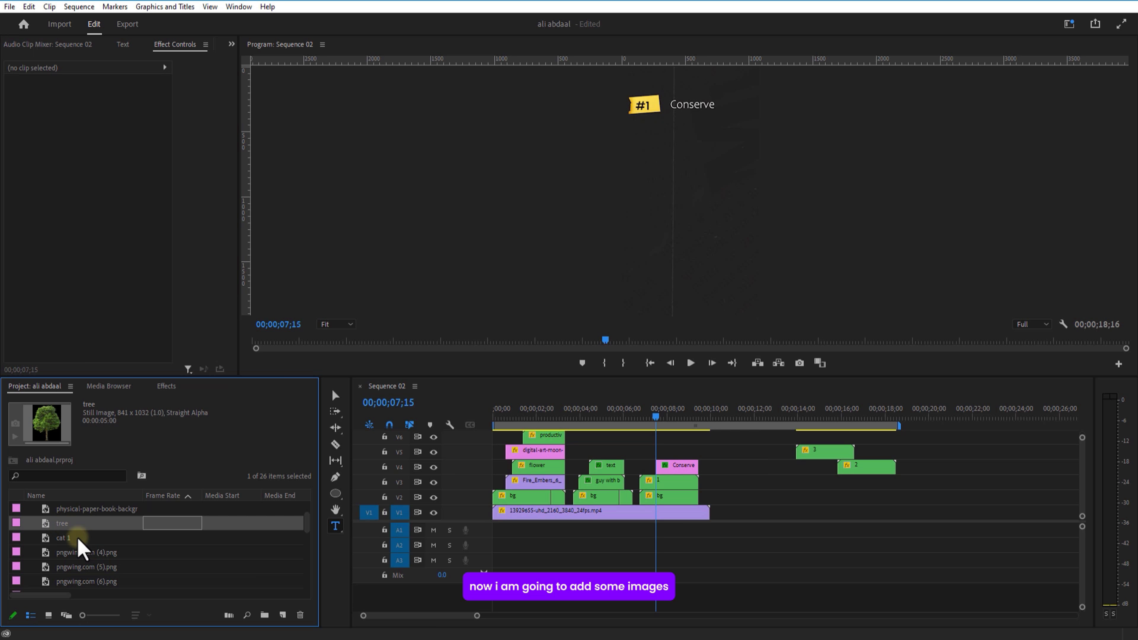
Add the tree and cat 1 images to V1 past the end of the background video.
left_click(88, 535, "shift")
left_click_drag(89, 534, 836, 518)
left_click(757, 415)
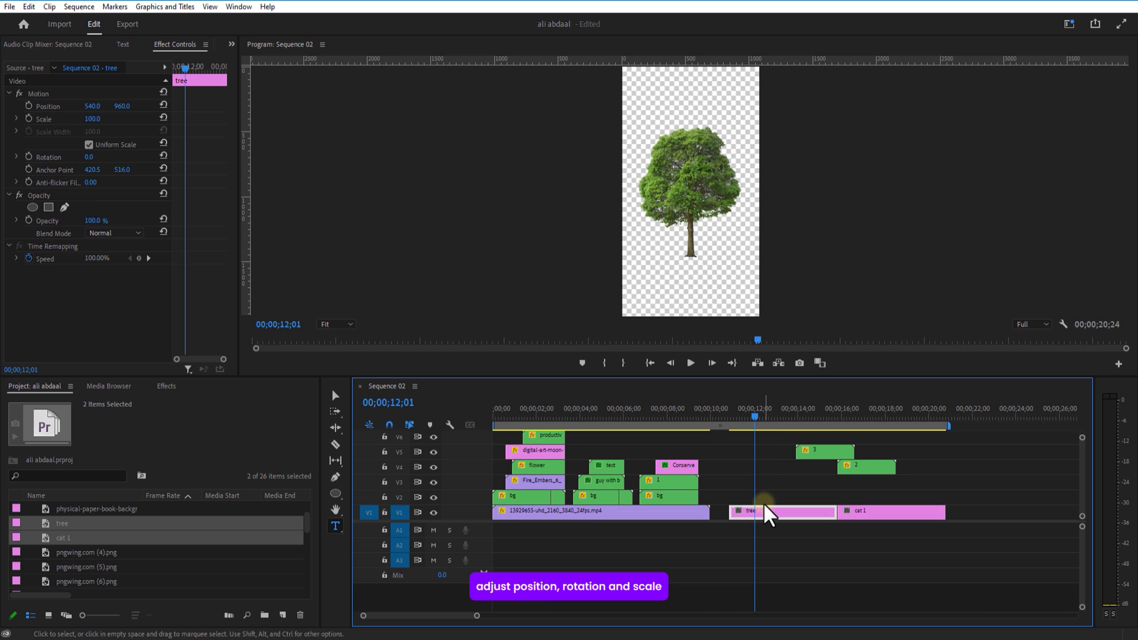
Rotate the tree to -44°, scale it to 50 and position it at 947, 414.
left_click_drag(88, 157, 88, 152)
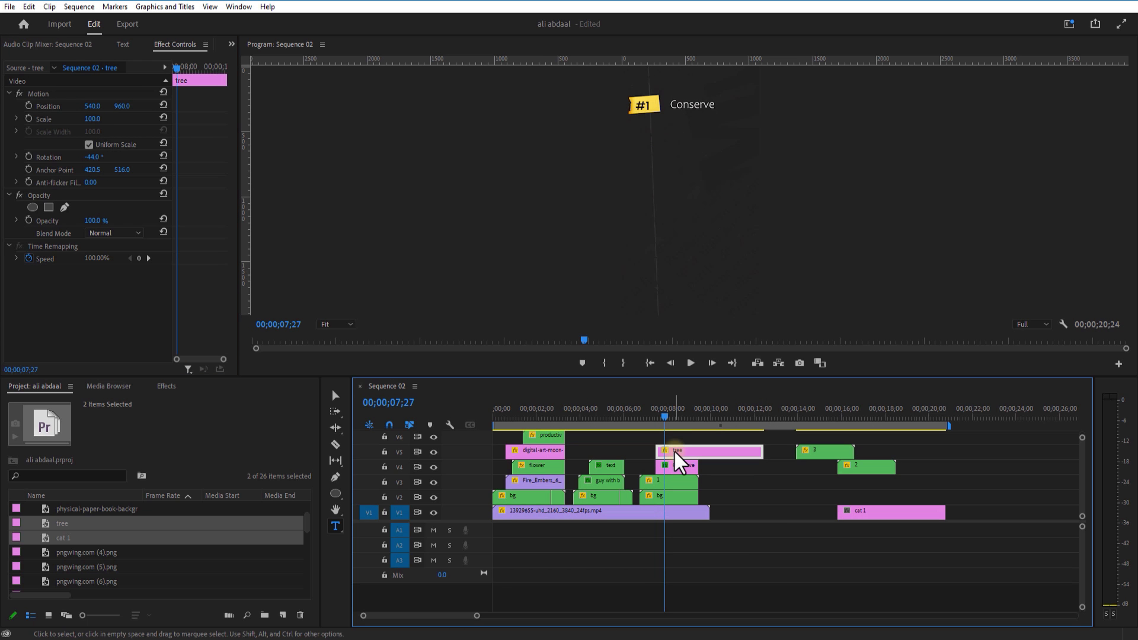
left_click(93, 119)
type("50")
left_click_drag(93, 106, 104, 106)
left_click_drag(122, 106, 115, 108)
Scale down the "Conserve" text, and set the cat to scale 50, rotation -15° and position 813, 237.
left_click(684, 467)
left_click(89, 119)
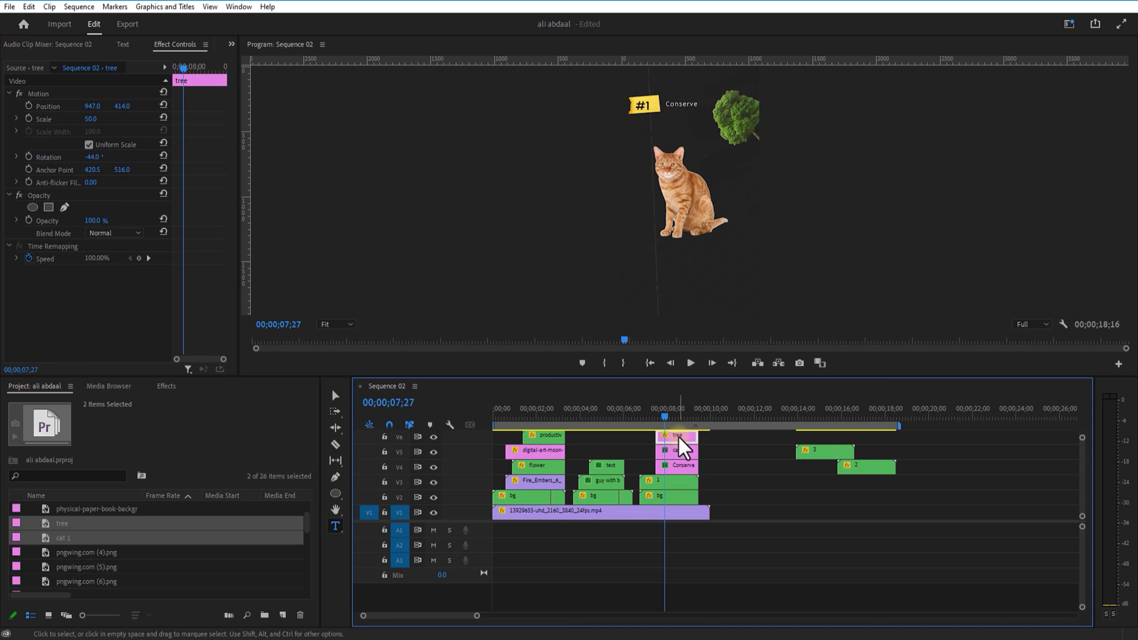
left_click_drag(91, 119, 130, 106)
left_click_drag(93, 106, 112, 135)
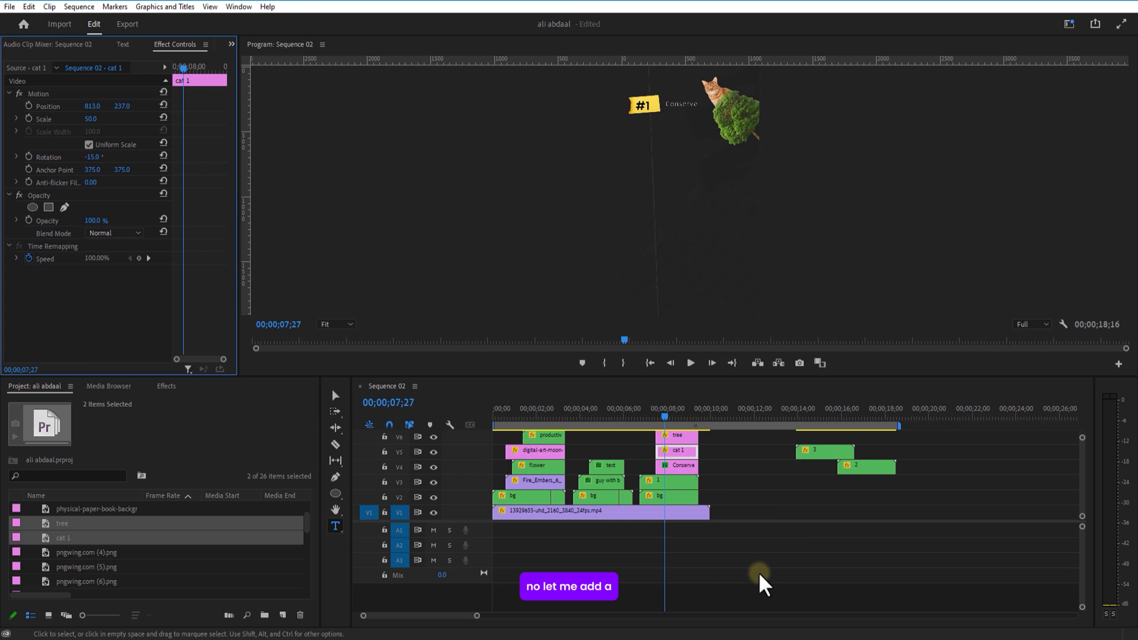
Move the tree up to V7, place the Paper Crumple green screen video on V6 beneath it and position it at 911, 442.
left_click(735, 497)
left_click_drag(713, 377, 701, 306)
left_click_drag(678, 400, 679, 386)
scroll(96, 538, "down", 5)
left_click_drag(97, 539, 665, 410)
left_click(687, 403)
left_click_drag(93, 106, 27, 106)
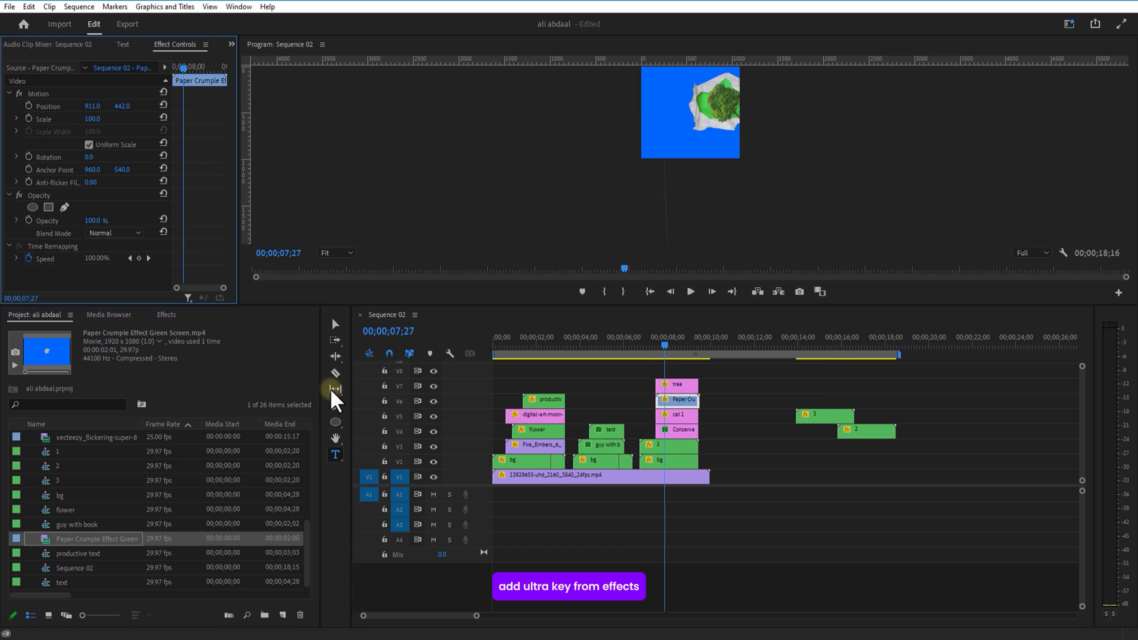
Apply Ultra Key to the Paper Crumple clip and sample its blue background as the key color.
left_click(166, 315)
double_click(64, 330)
type("u")
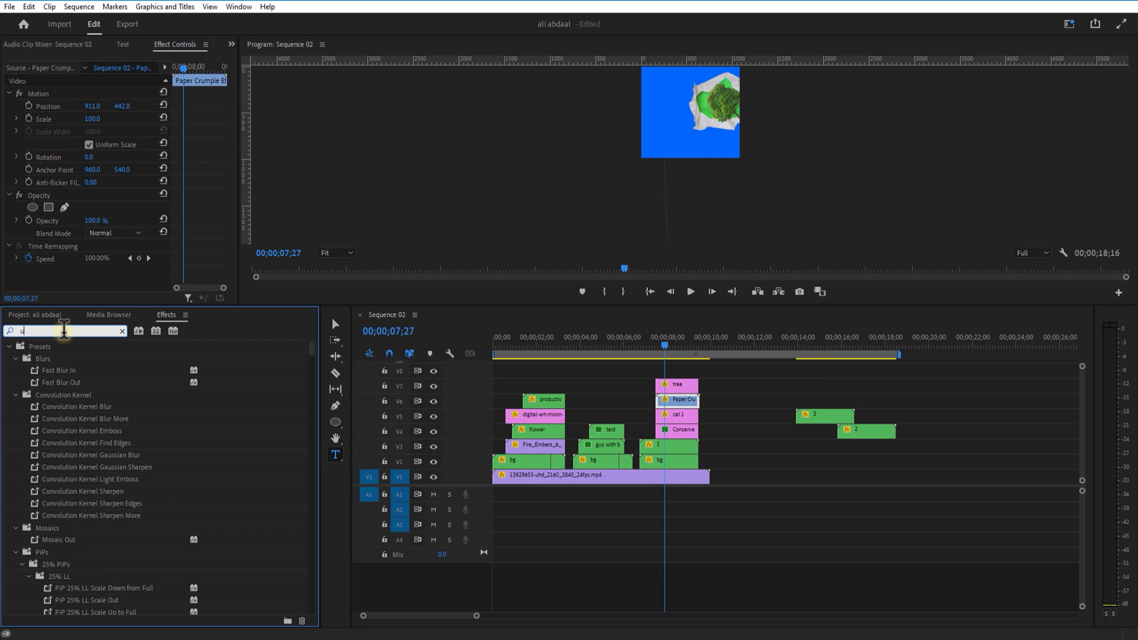
type("ltr")
left_click_drag(55, 418, 665, 401)
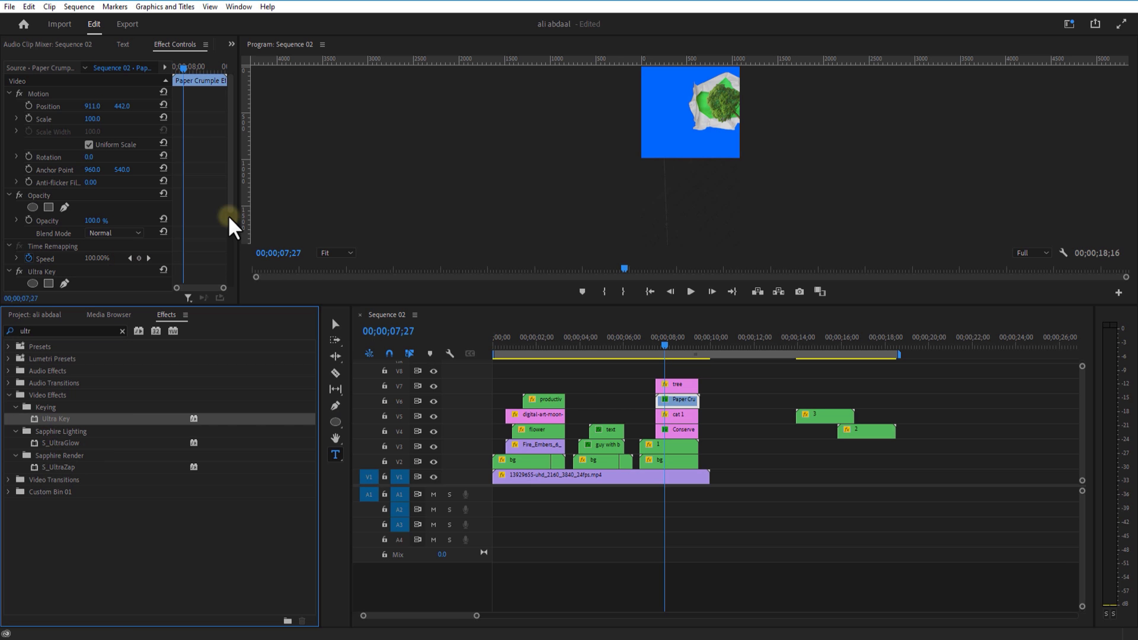
left_click_drag(233, 206, 232, 278)
left_click(106, 208)
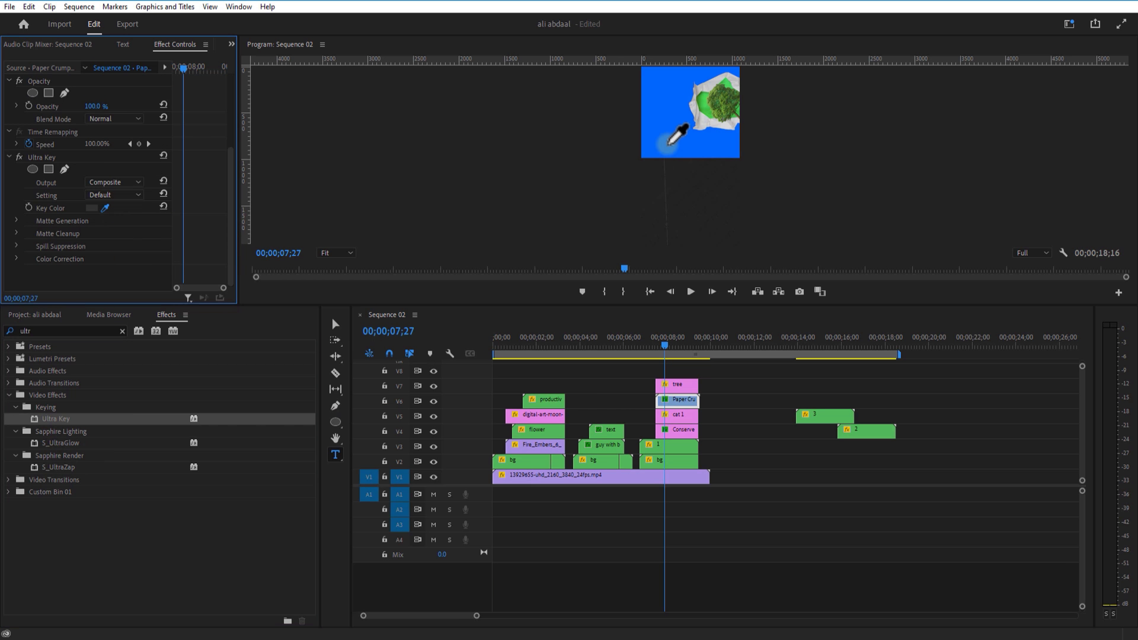
left_click(673, 142)
Swap the two upper layers so the Paper Crumple clip sits on V7 above the tree on V6.
left_click(684, 385)
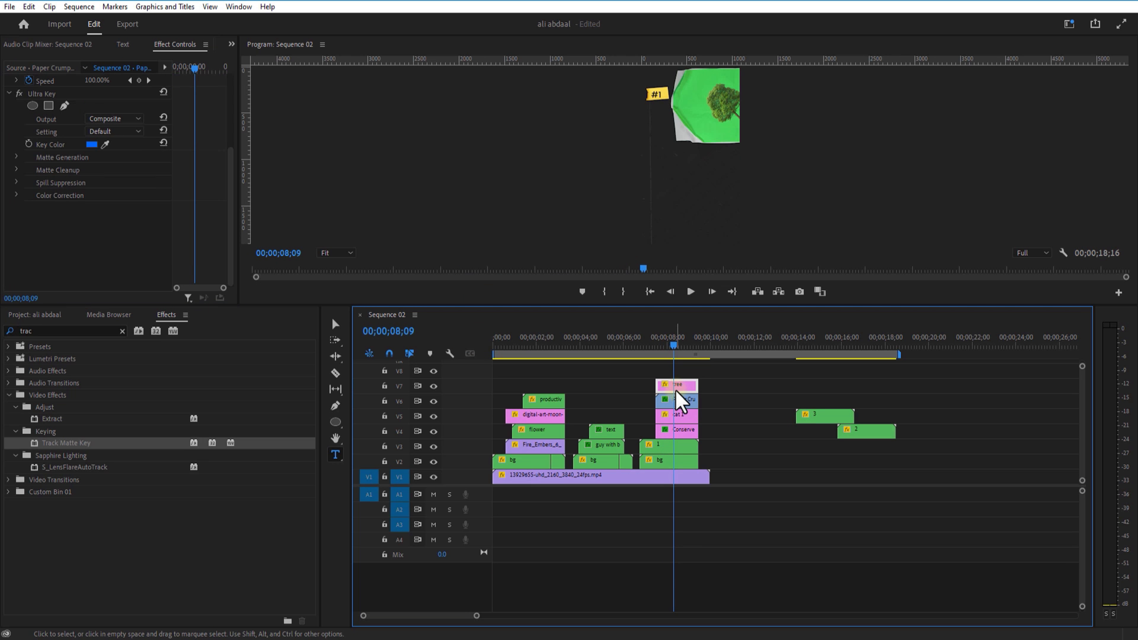
left_click(675, 388)
left_click_drag(676, 399, 674, 373)
mouse_move(675, 389)
left_mouse_down()
mouse_move(675, 403)
mouse_move(679, 382)
left_mouse_up()
left_click(677, 376)
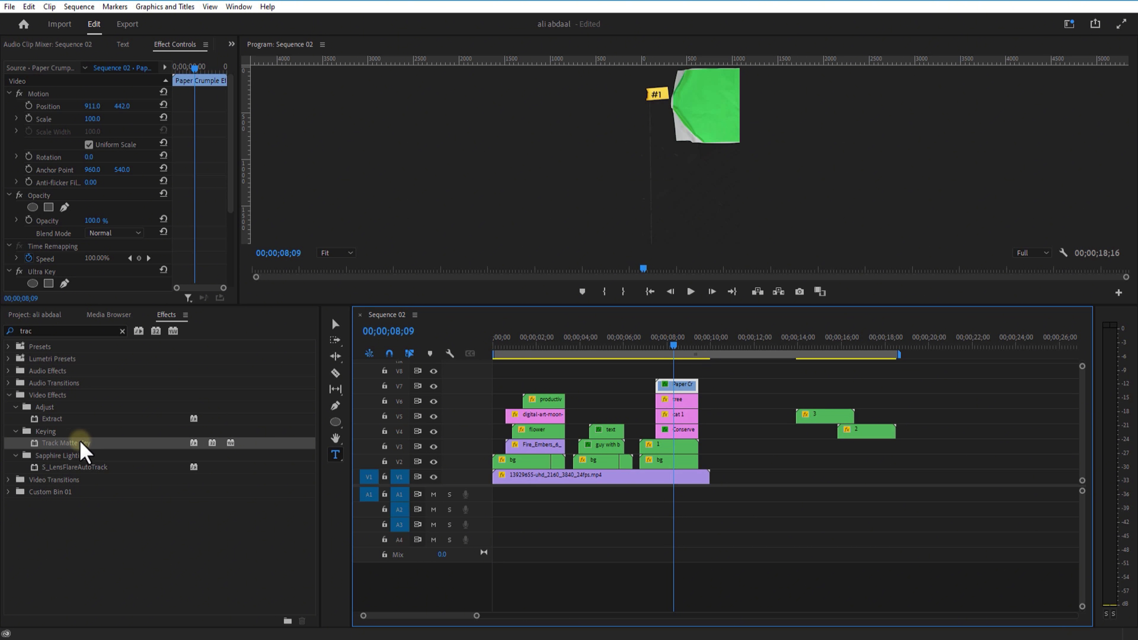
Apply Track Matte Key to the tree and set its matte to Video 7.
left_click_drag(83, 443, 675, 397)
left_click(229, 229)
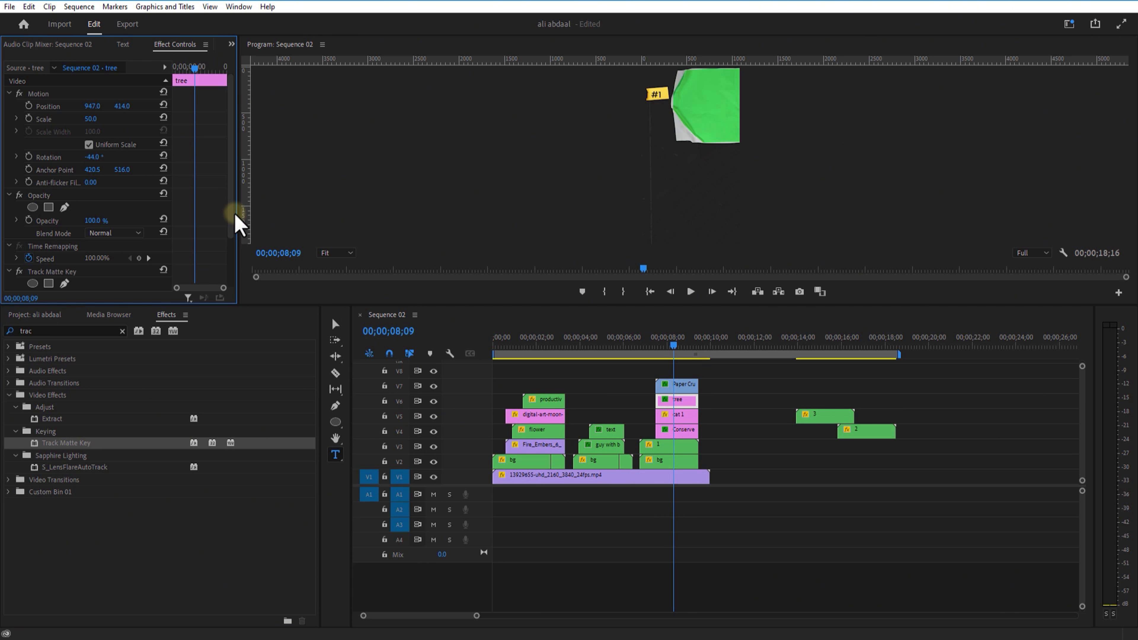
left_click_drag(231, 233, 229, 300)
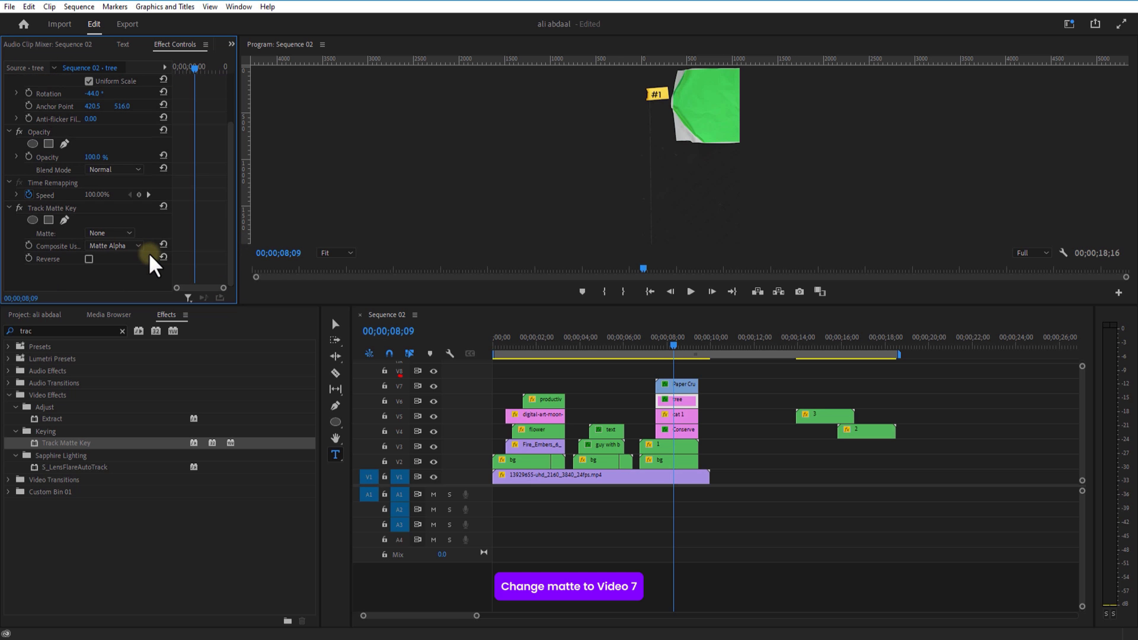
left_click(108, 234)
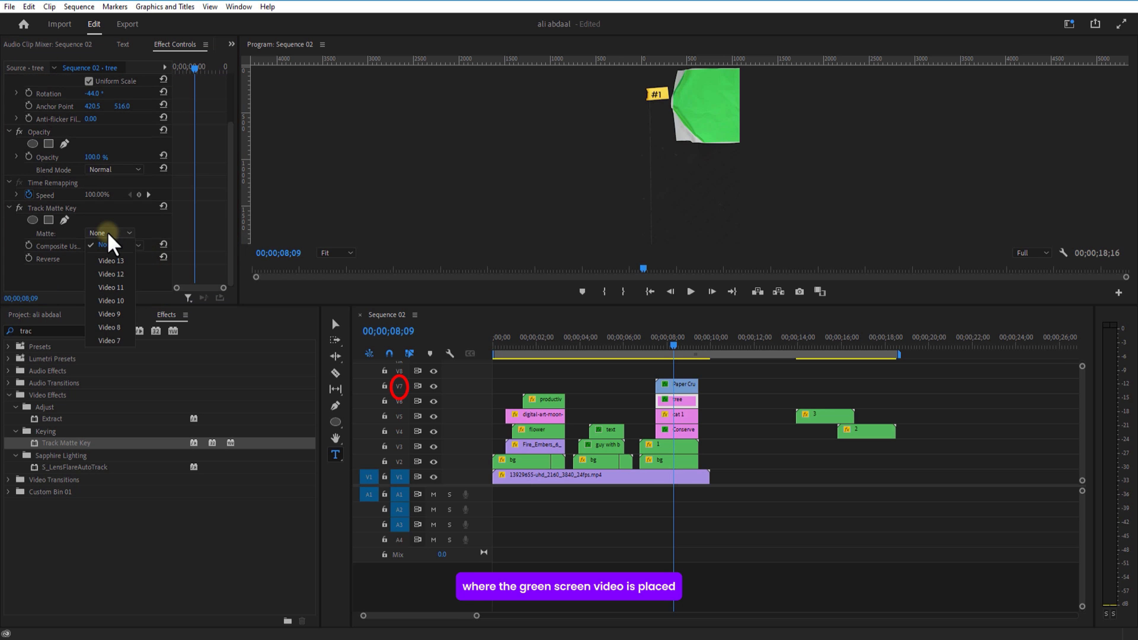
left_click(118, 340)
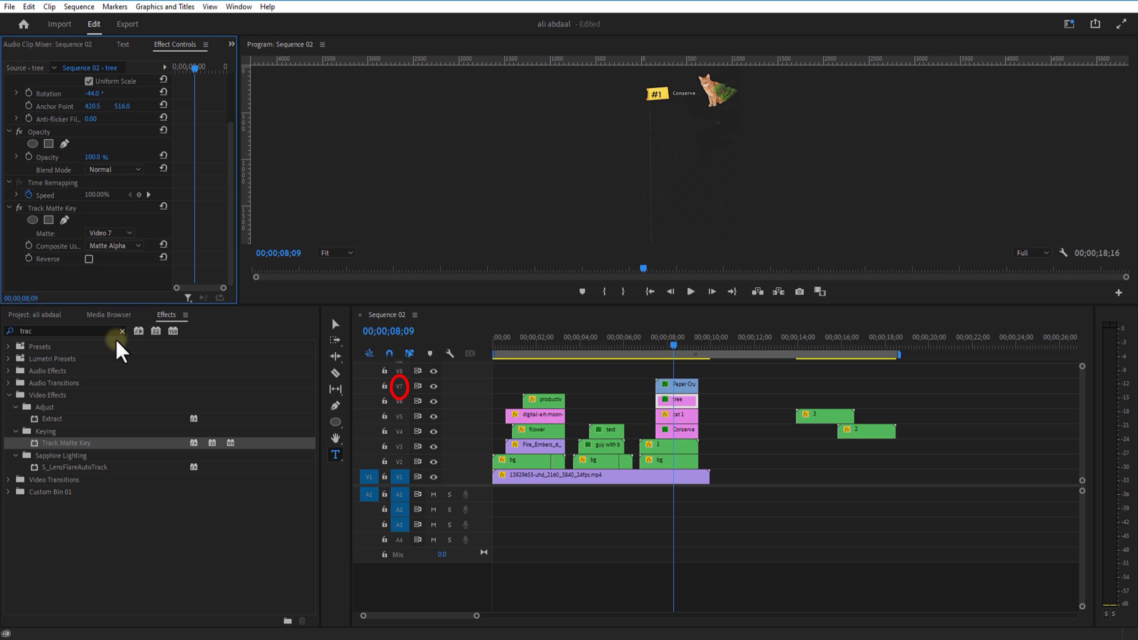
Enlarge the Paper Crumple clip to a scale of 400 so the matte reveals the whole tree.
left_click_drag(674, 346, 680, 381)
left_click(677, 387)
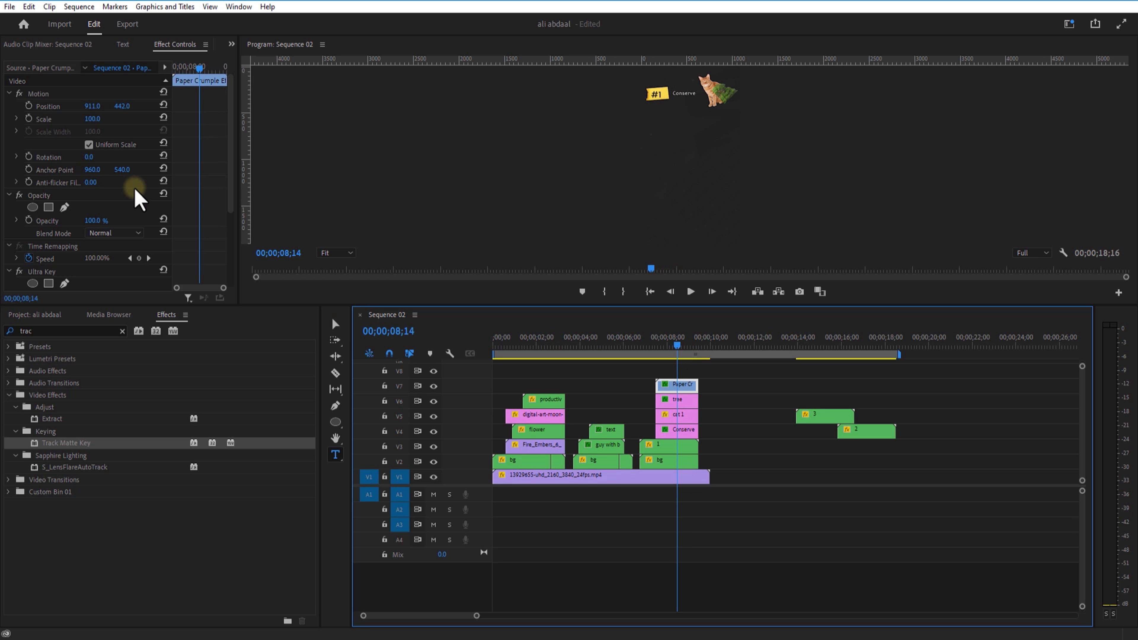
left_click_drag(91, 116, 13, 128)
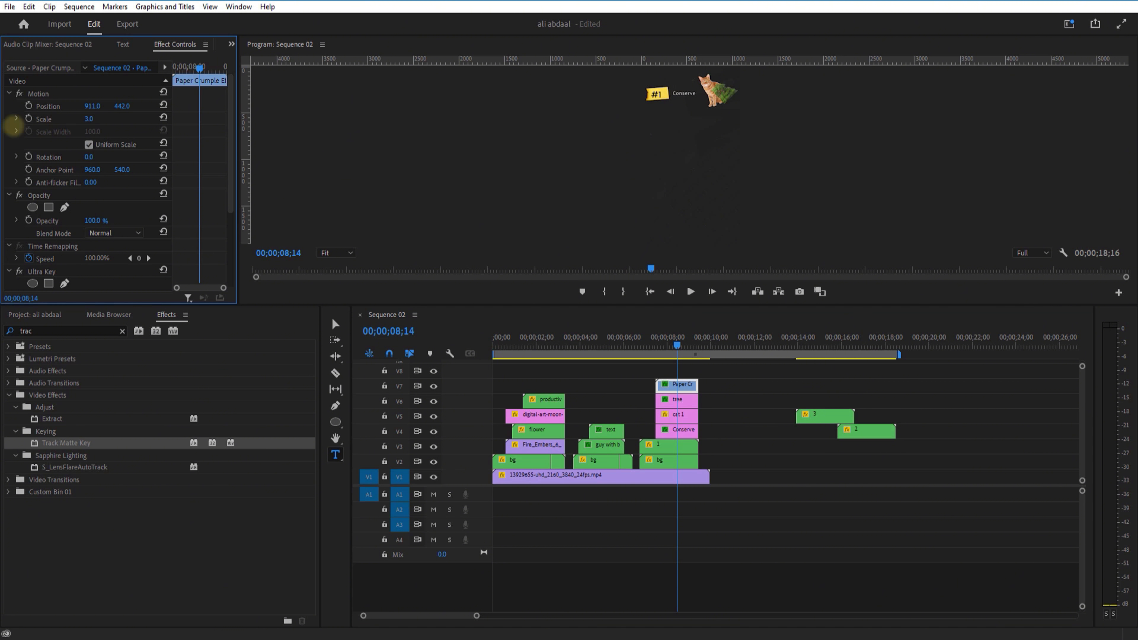
left_click(681, 346)
left_click_drag(95, 119, 376, 168)
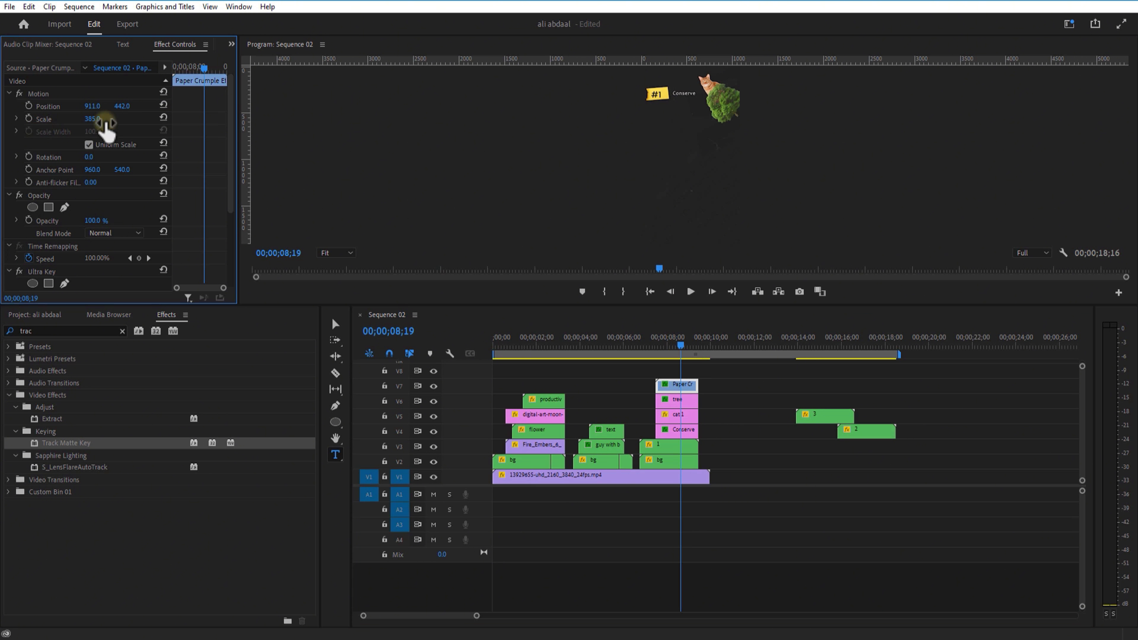
mouse_move(675, 359)
left_mouse_down()
mouse_move(654, 361)
mouse_move(677, 358)
left_mouse_up()
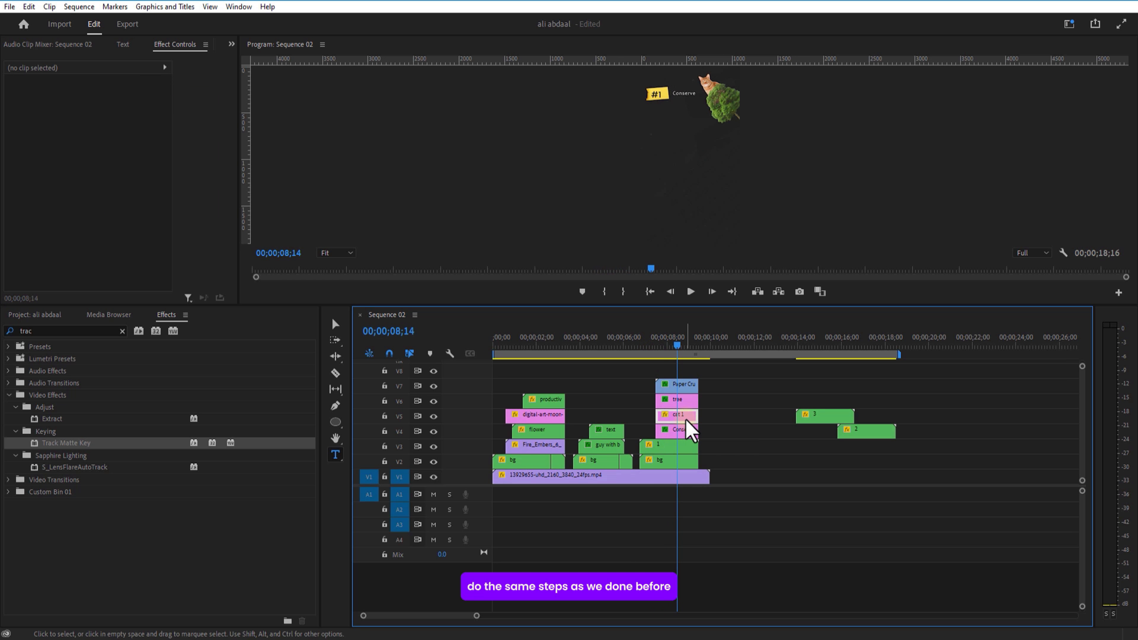
Move the cat clip further along V5 and place a copy of the Paper Crumple clip above it on V6.
left_click_drag(688, 421, 738, 428)
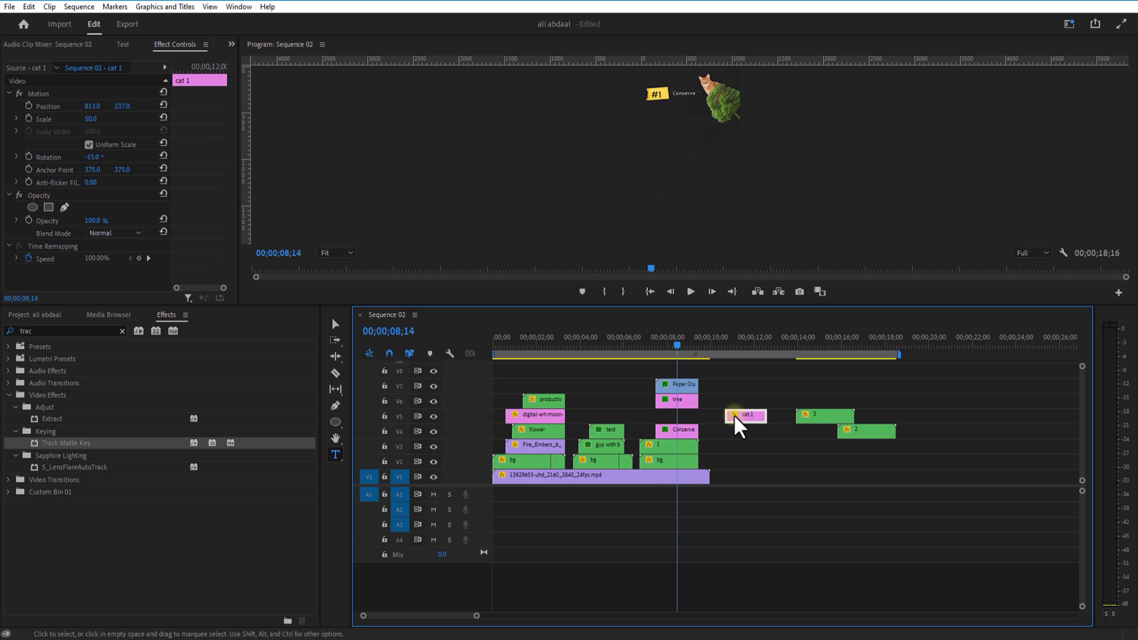
left_click(686, 385)
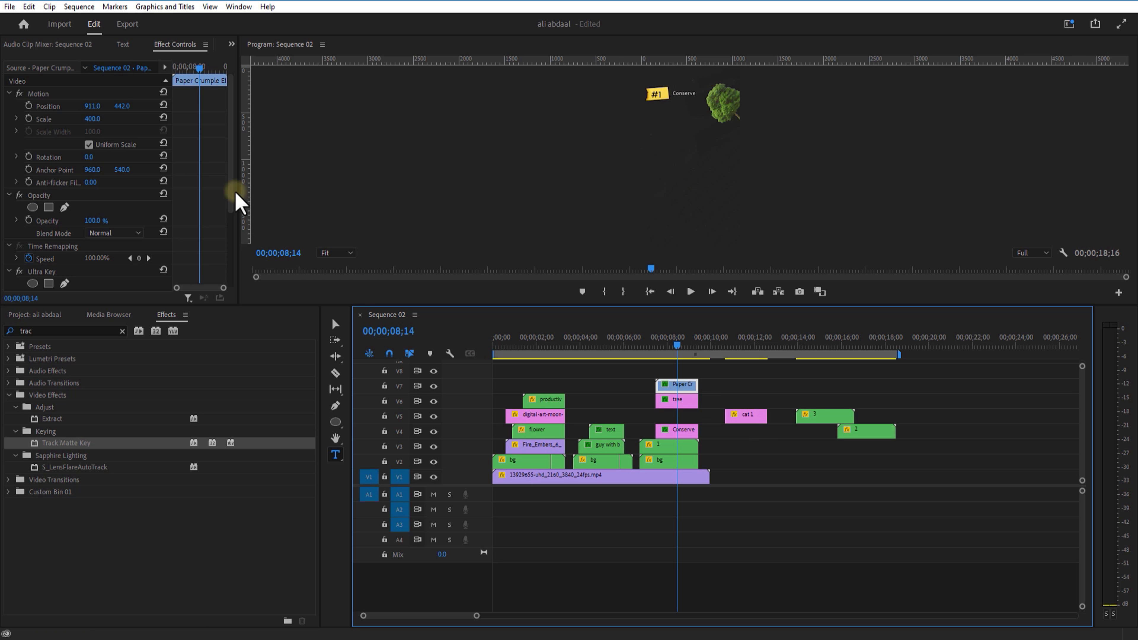
left_click_drag(230, 193, 230, 268)
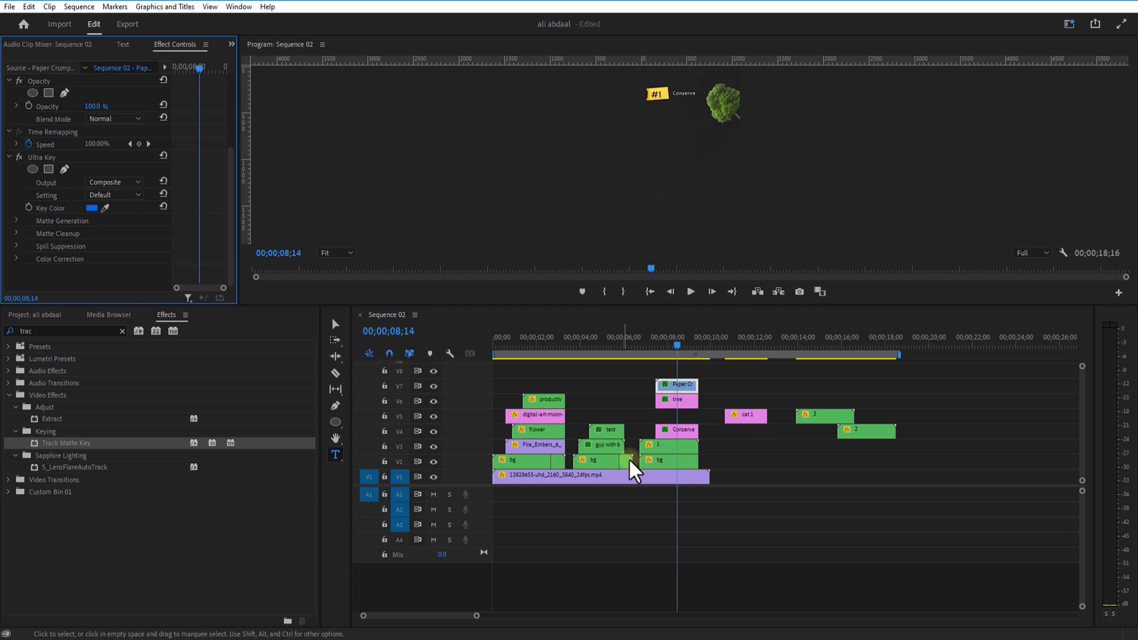
left_click_drag(666, 387, 737, 401)
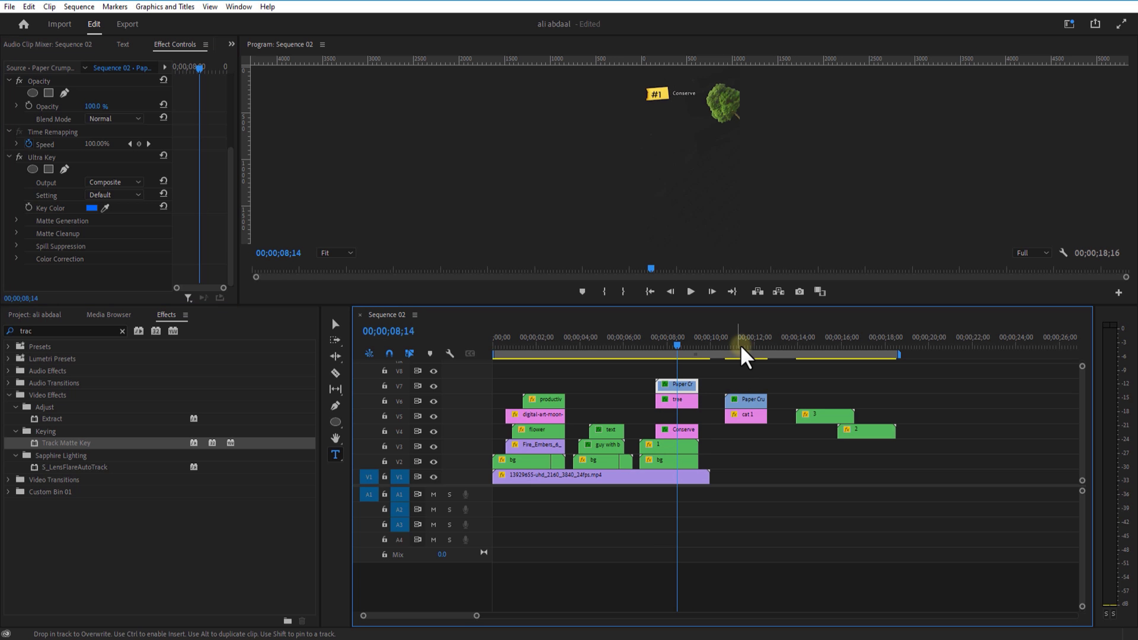
left_click(742, 343)
Apply Track Matte Key to the cat clip and bring up its matte settings.
left_click(746, 415)
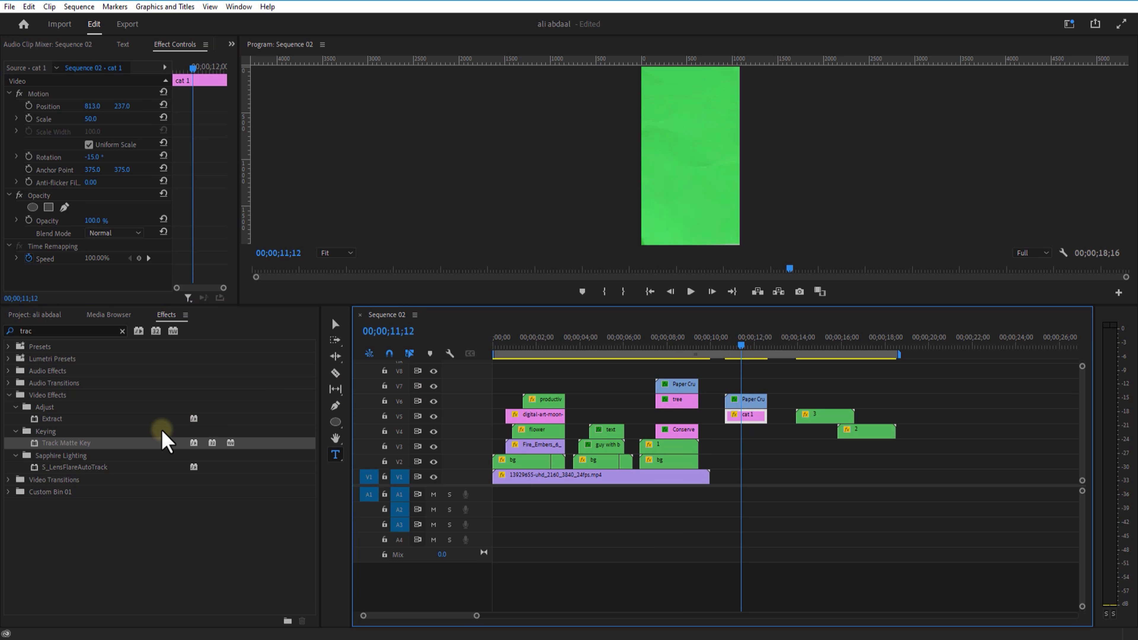
left_click_drag(92, 443, 762, 421)
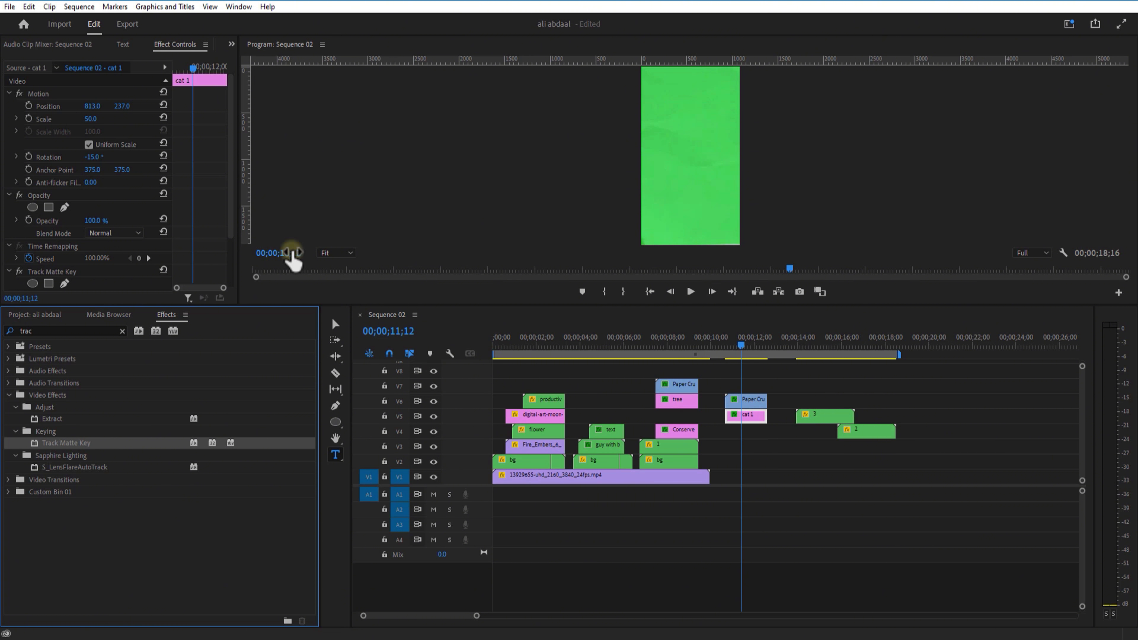
left_click_drag(226, 200, 208, 248)
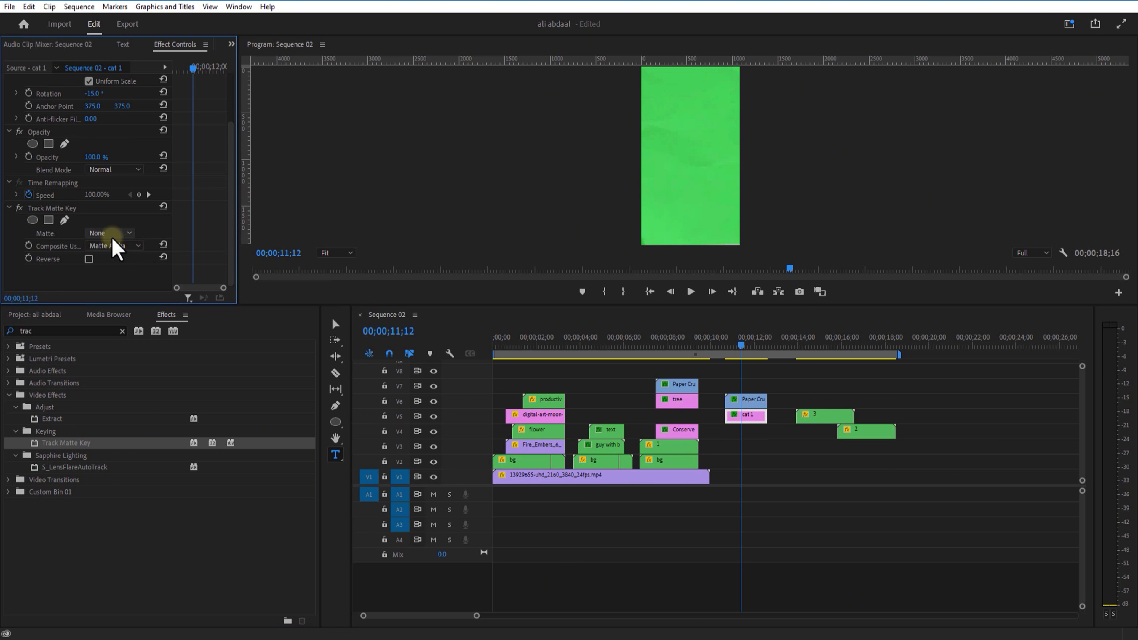
Raise the tree and its Paper Crumple clip to V7 and V8, then set the tree's matte to Video 8.
left_click_drag(661, 366, 678, 398)
left_click_drag(681, 393, 682, 378)
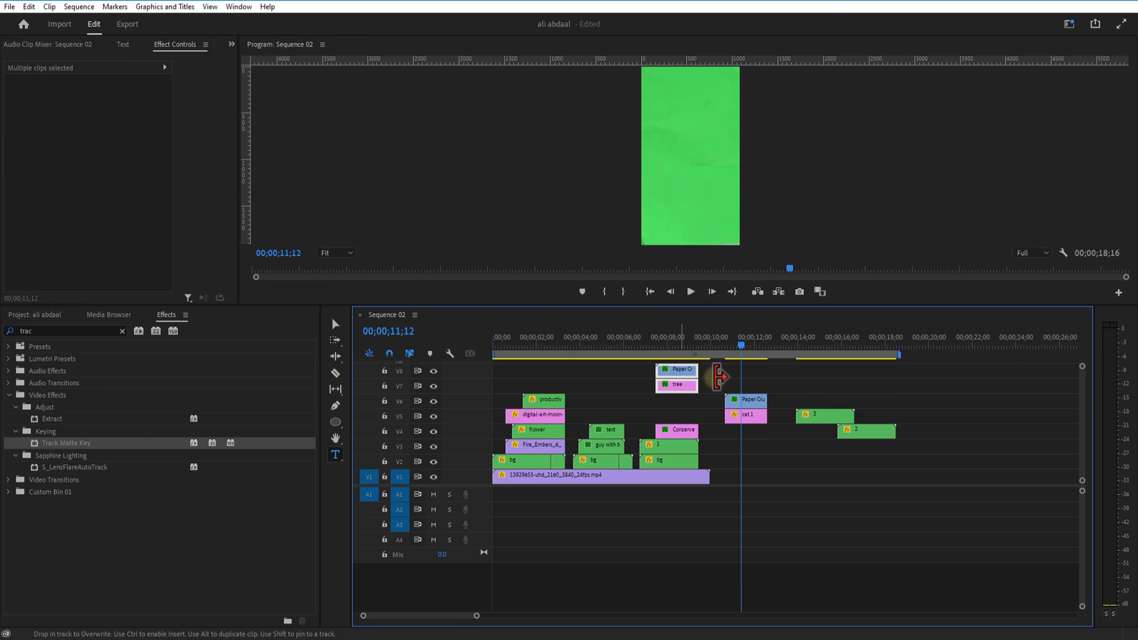
left_click(677, 345)
left_click(679, 388)
left_click_drag(230, 222, 225, 277)
left_click(127, 233)
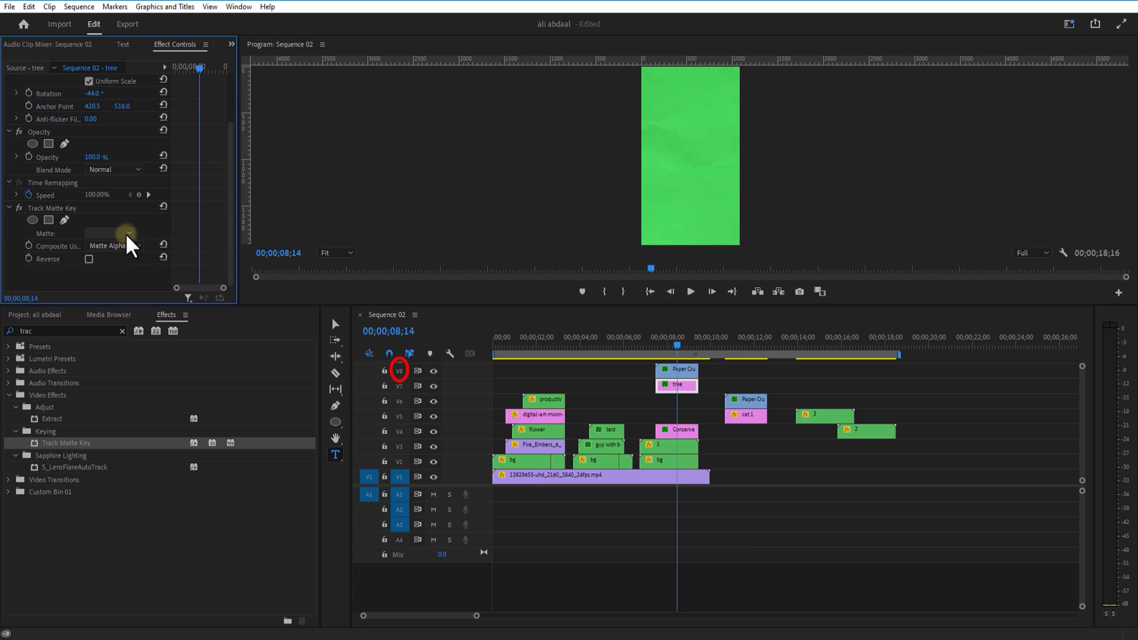
left_click(125, 321)
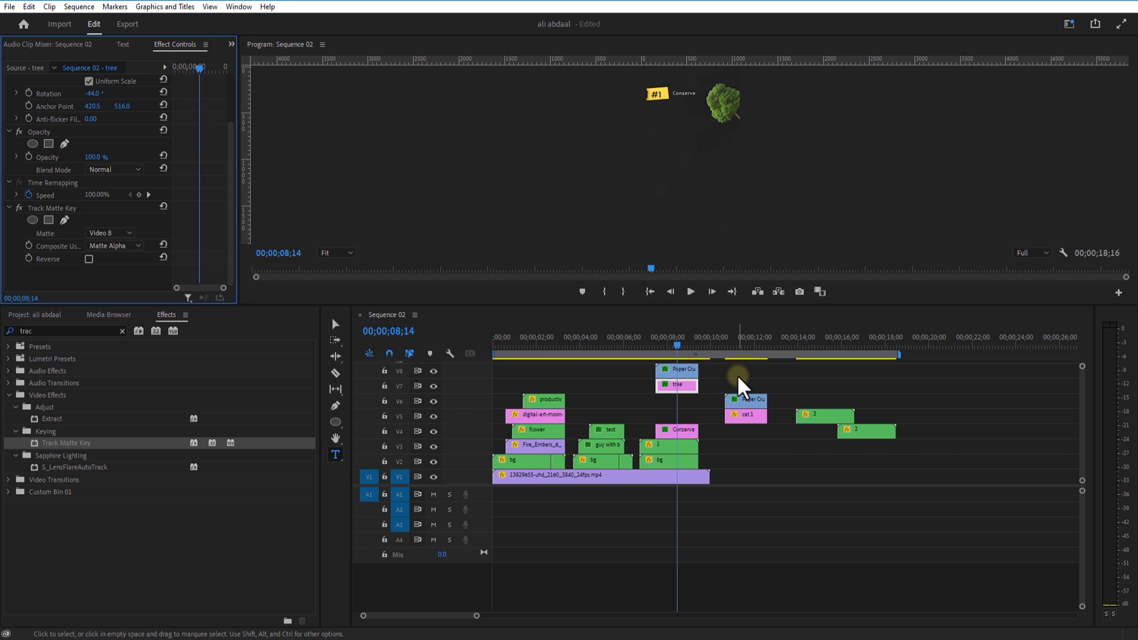
Move the cat clip and its Paper Crumple clip on V5 and V6 directly beneath the tree clips.
left_click_drag(724, 361, 679, 405)
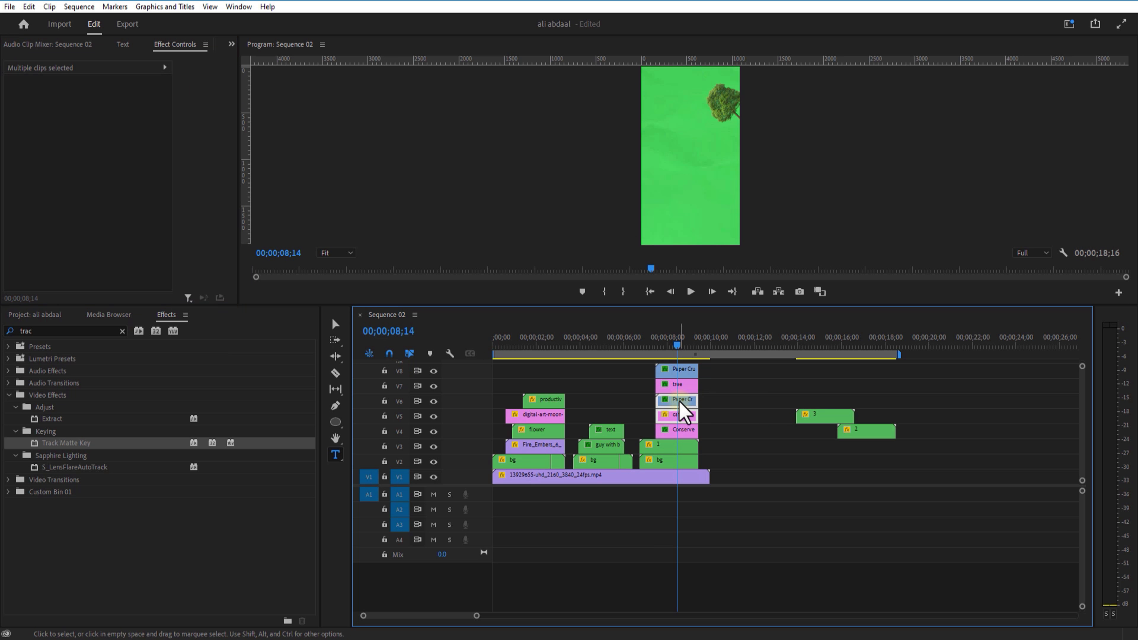
left_click(724, 396)
Apply Track Matte Key to the cat clip and set its matte to Video 6.
left_click(687, 415)
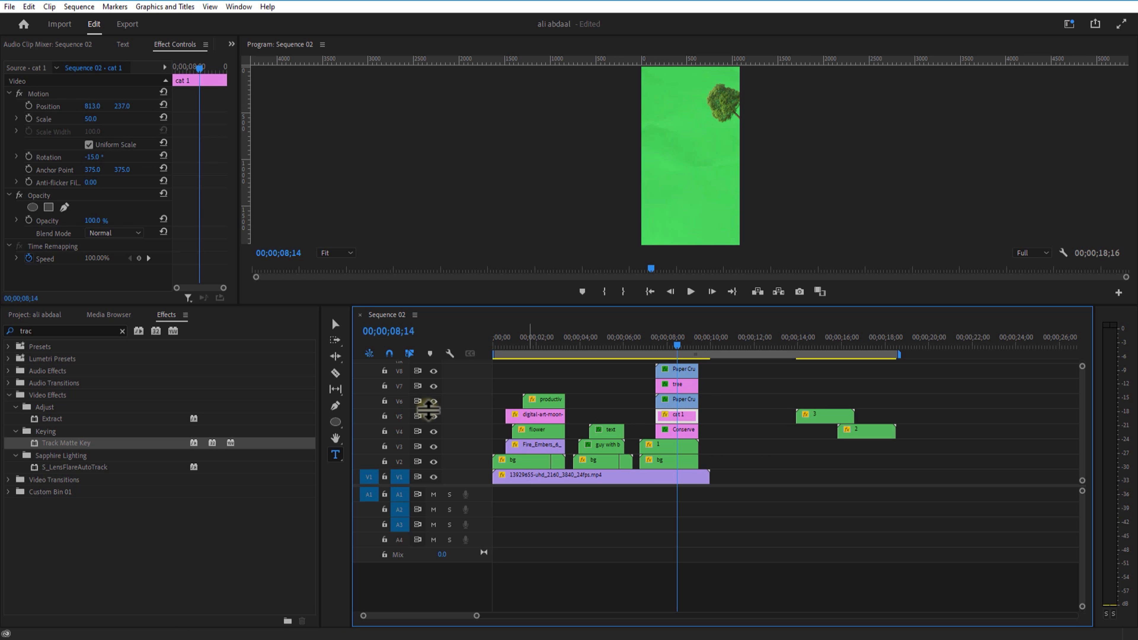
left_click_drag(89, 442, 668, 421)
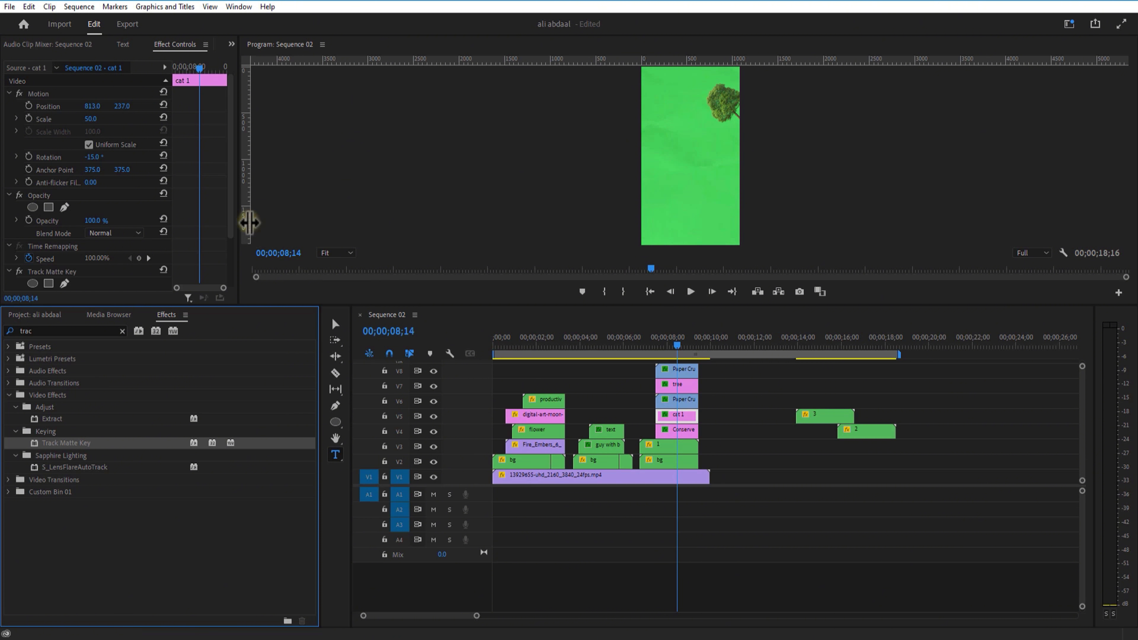
left_click_drag(229, 226, 223, 284)
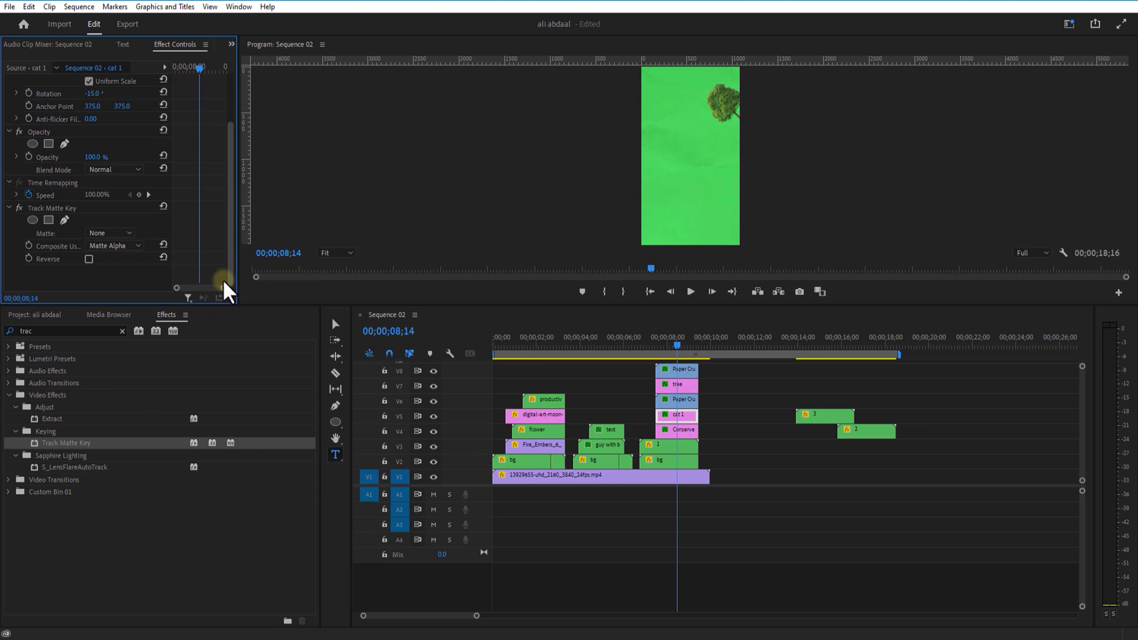
left_click(123, 235)
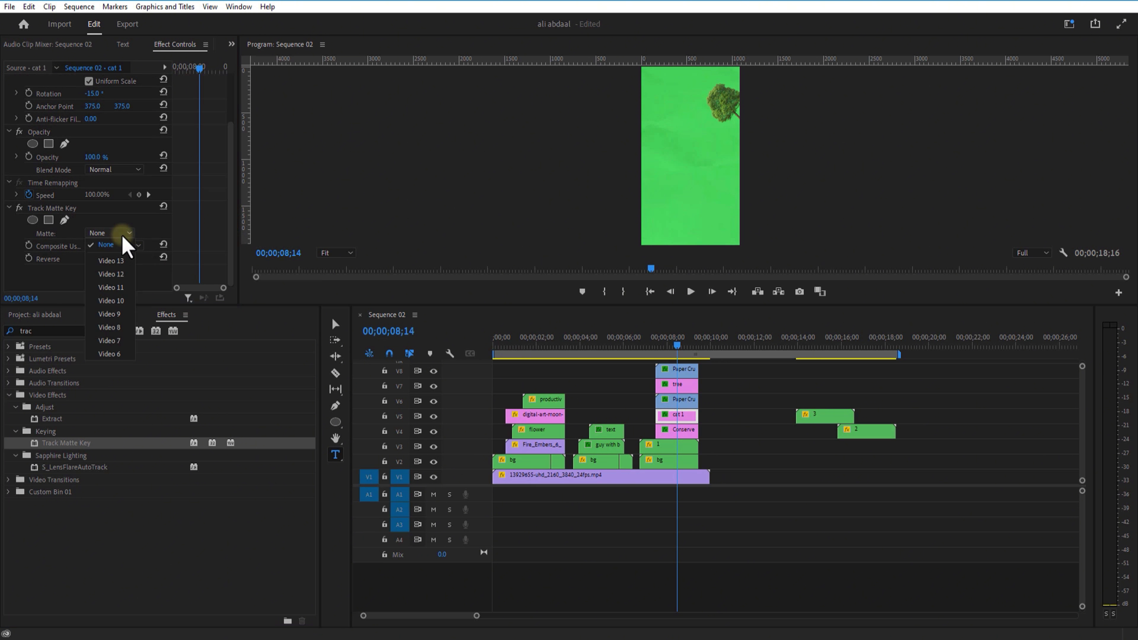
left_click(121, 354)
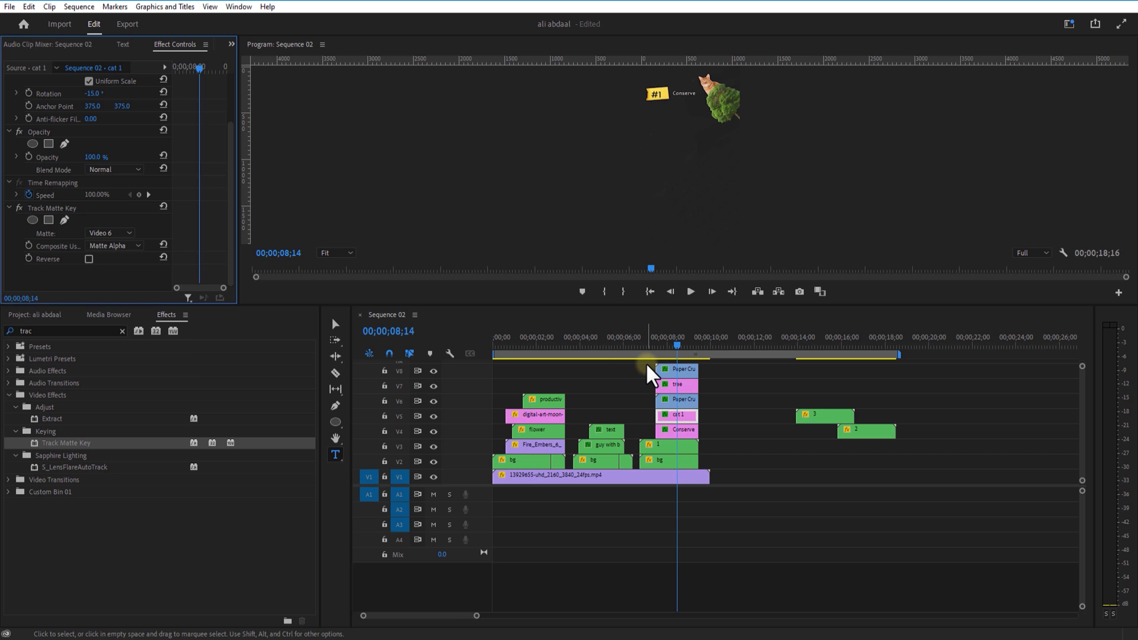
mouse_move(674, 351)
left_mouse_down()
mouse_move(655, 352)
mouse_move(675, 351)
left_mouse_up()
Place the label 2 clip on V9 above the tree's matte and the cup image above it on V10.
left_click_drag(703, 305, 704, 243)
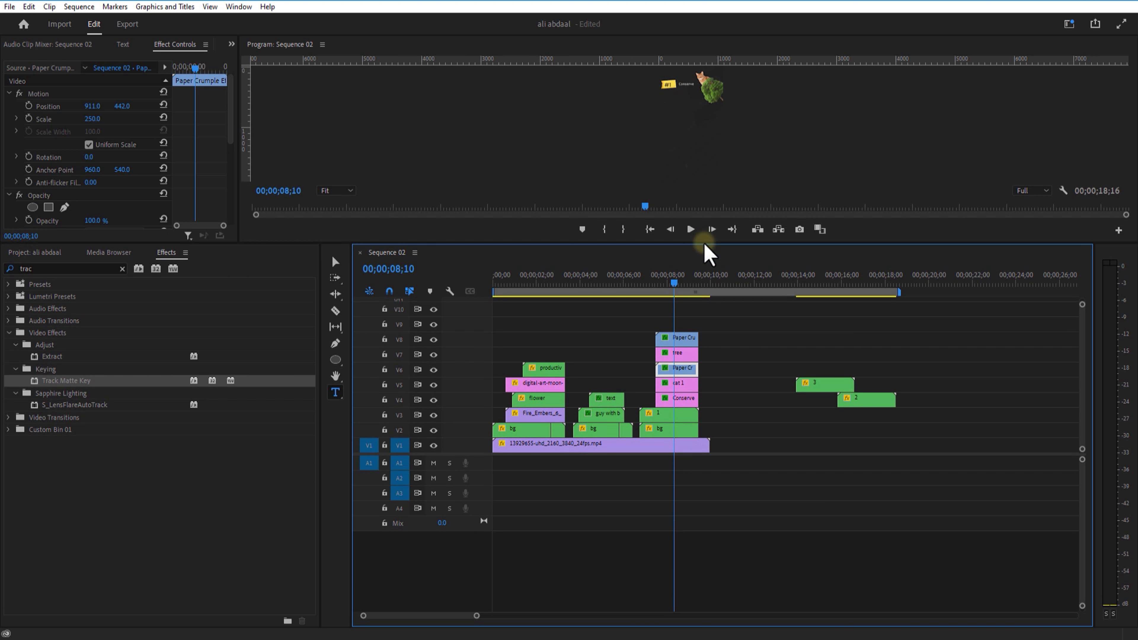
left_click(835, 385)
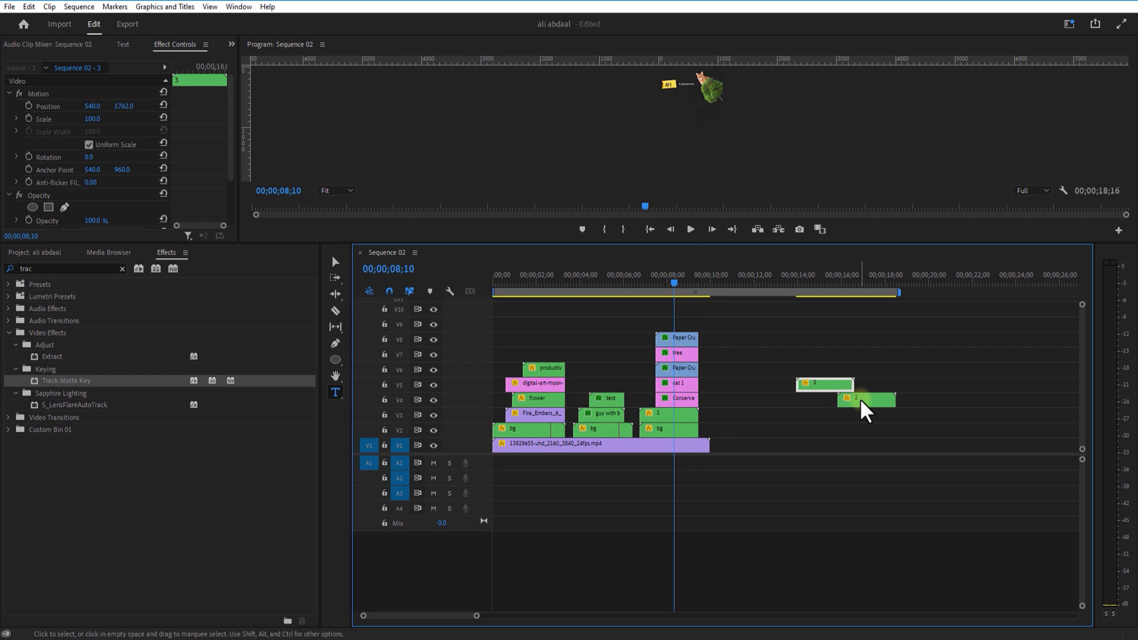
left_click_drag(866, 409, 707, 325)
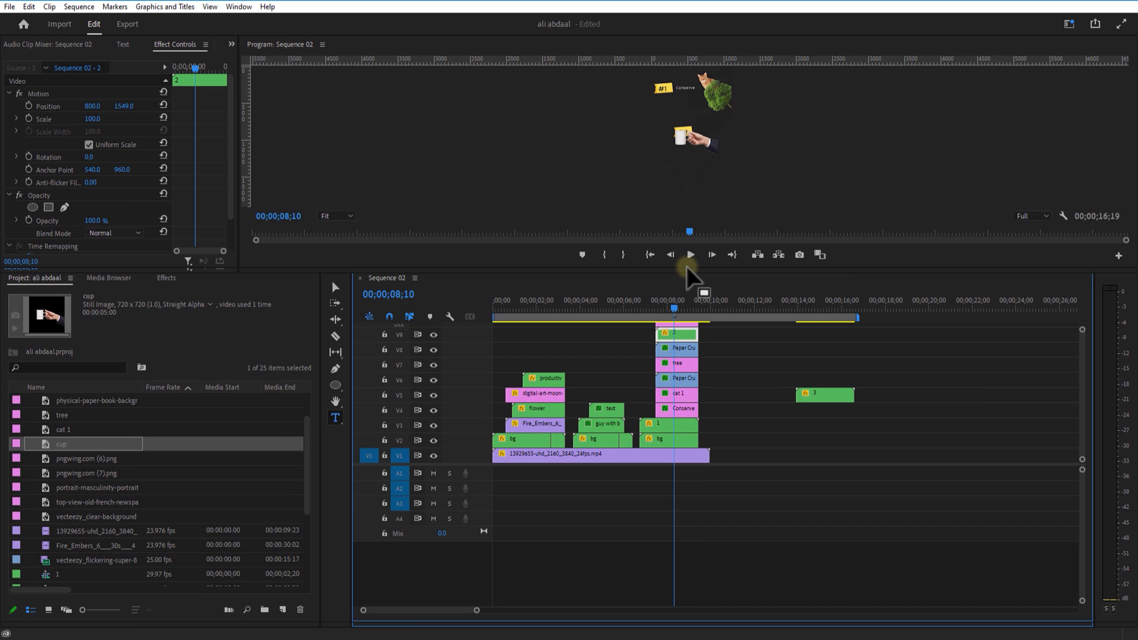
Apply the Horizontal Flip effect to the cup image on V10.
left_click_drag(681, 255, 681, 323)
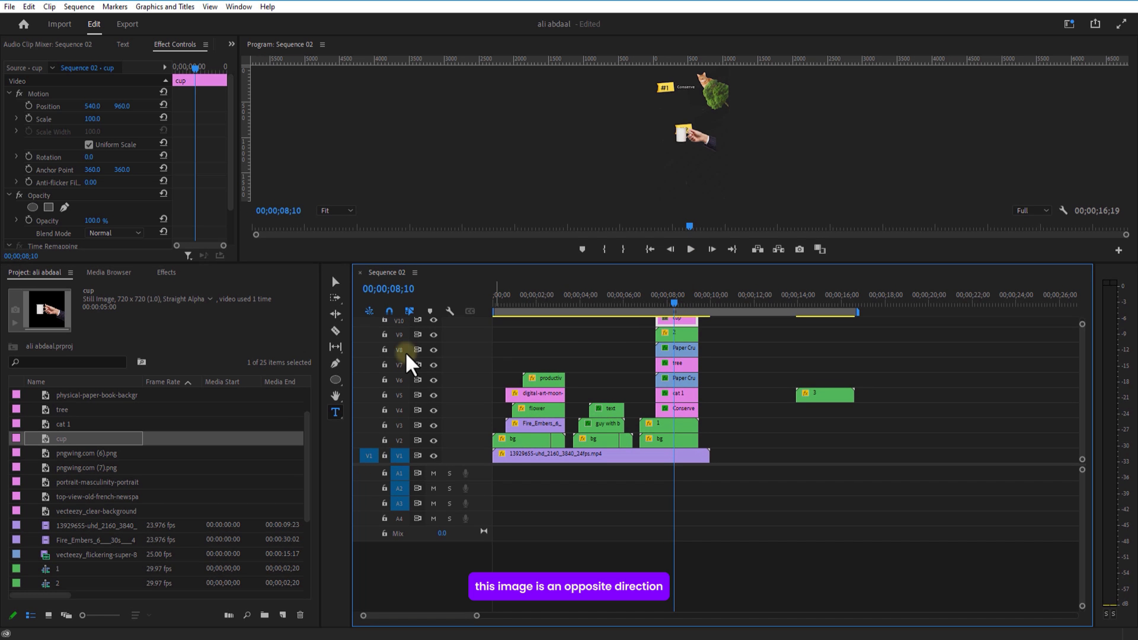
left_click(166, 273)
left_click(88, 288)
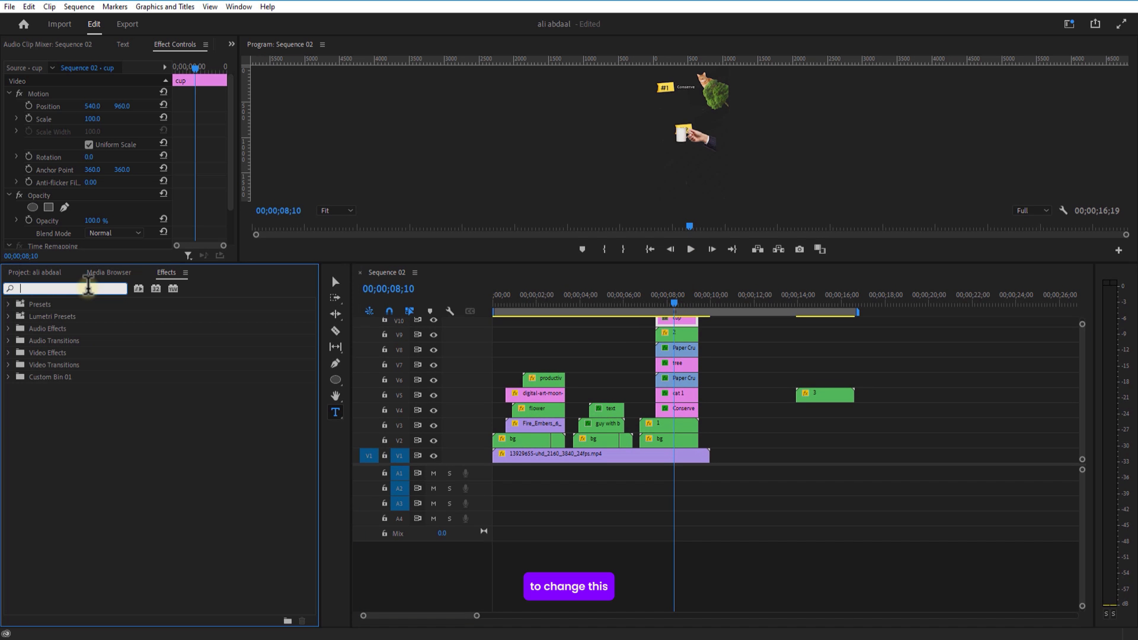
type("horiz")
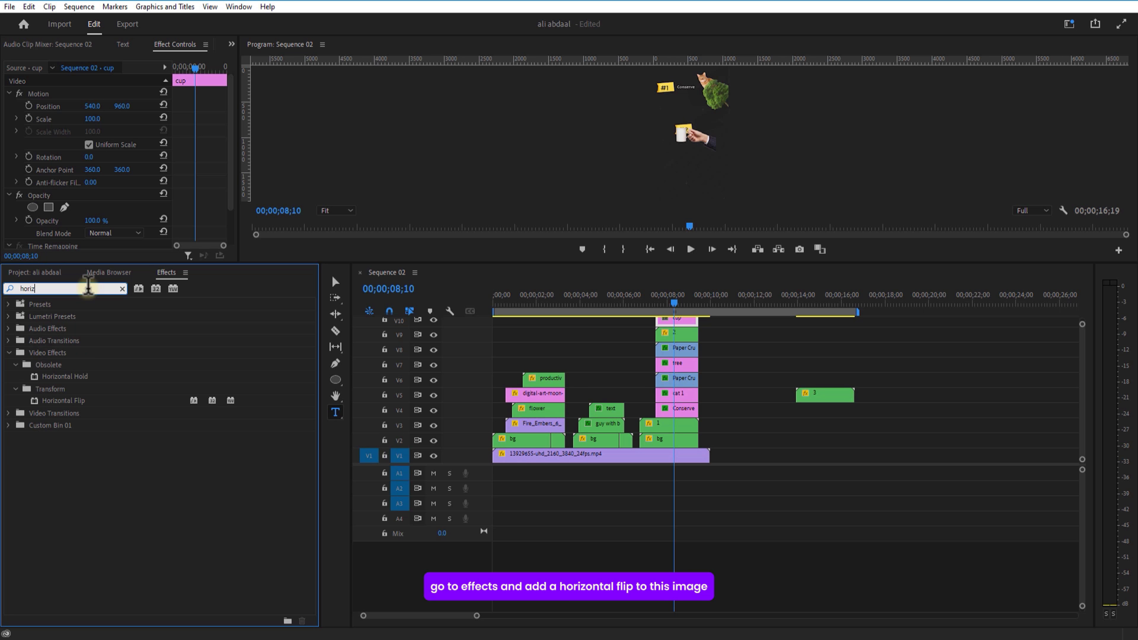
left_click(68, 400)
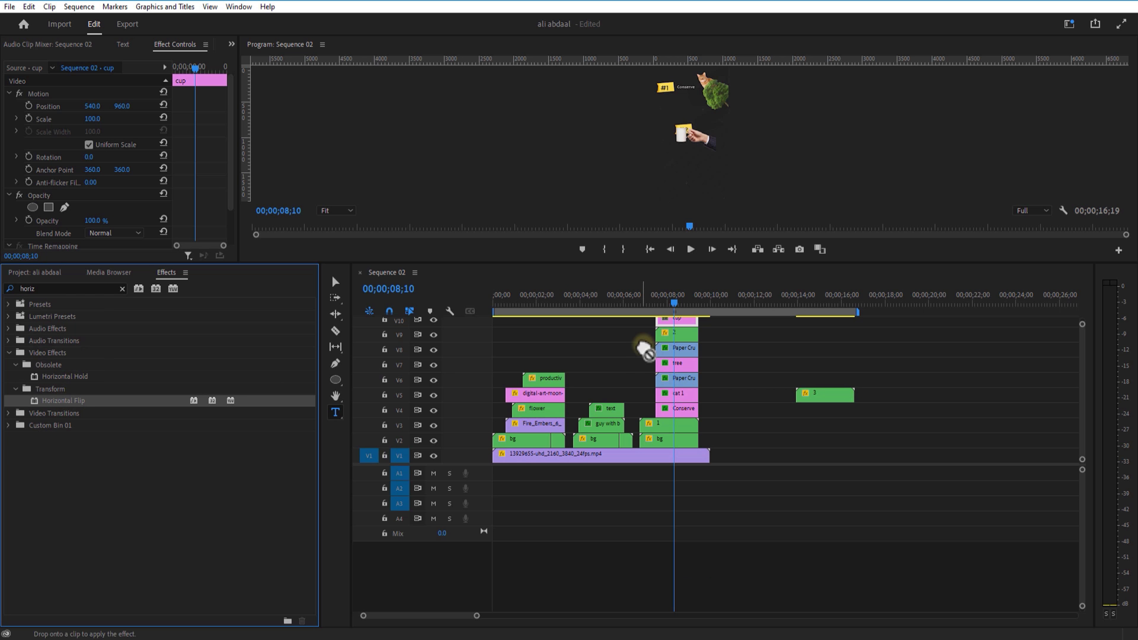
left_click_drag(675, 338, 674, 338)
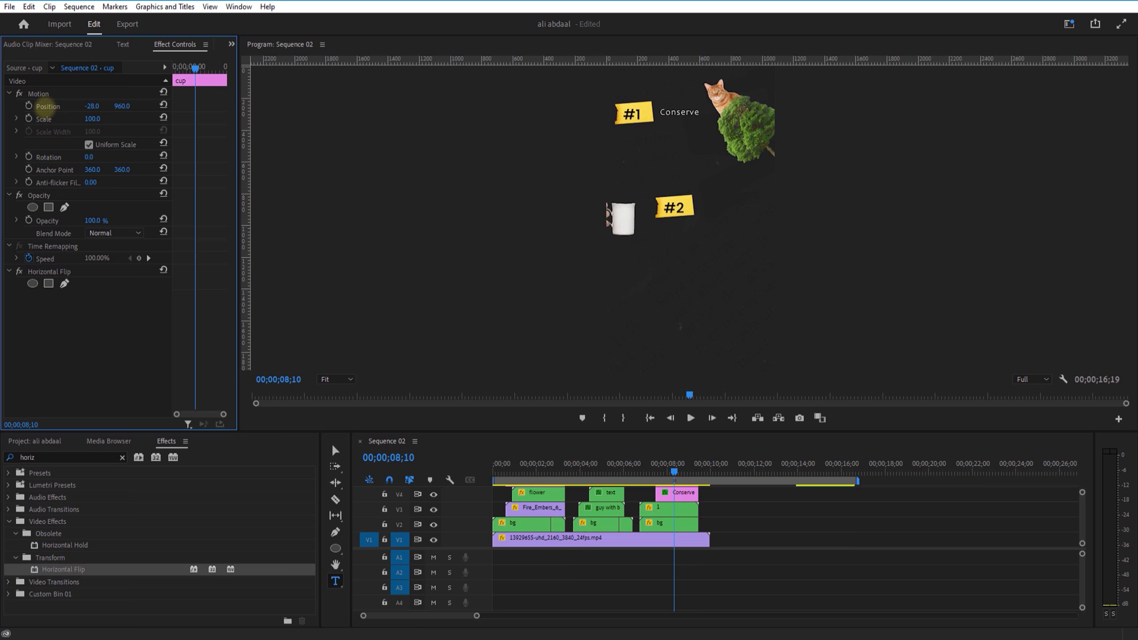
Position the cup at 248, 960 with a scale of 80, and label 2 at 974, 1639.
left_click_drag(92, 106, 103, 106)
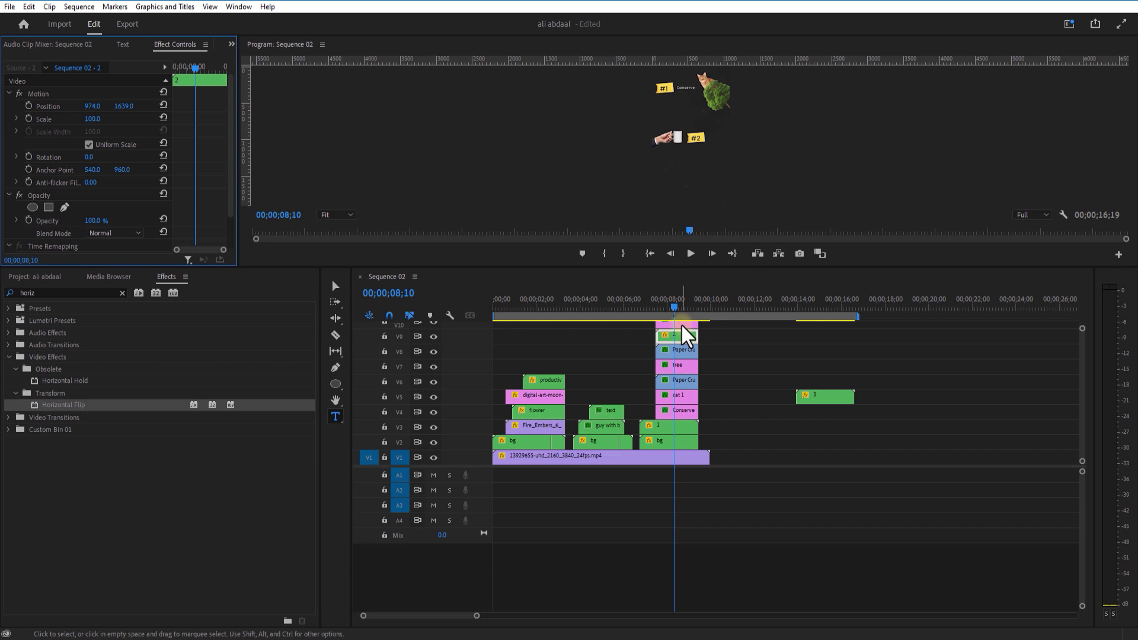
left_click(682, 330)
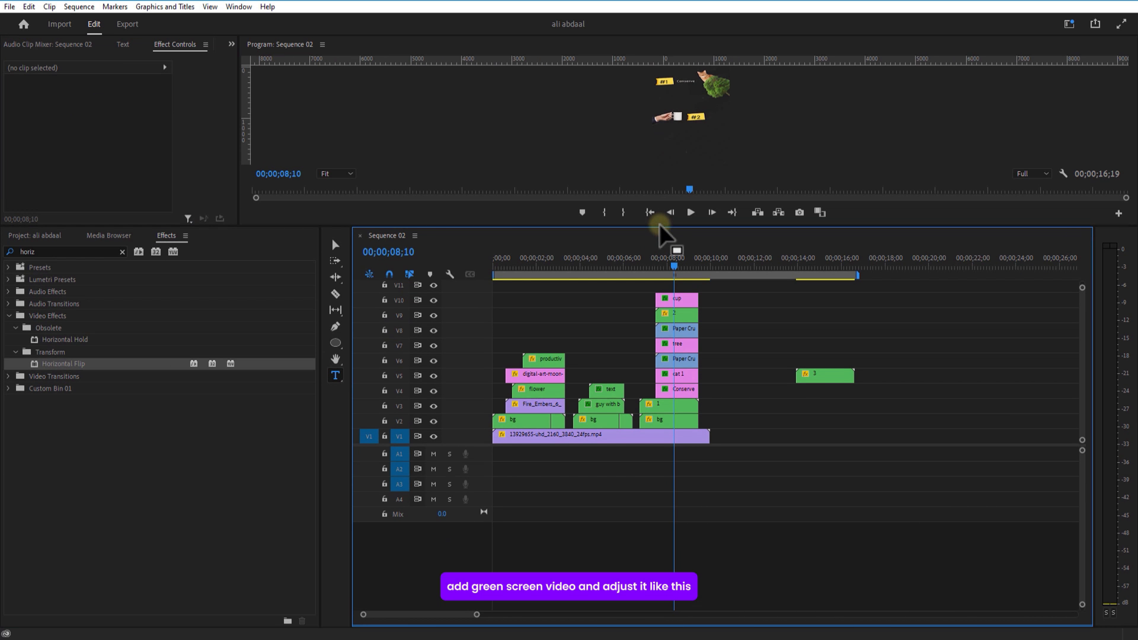
left_click(684, 301)
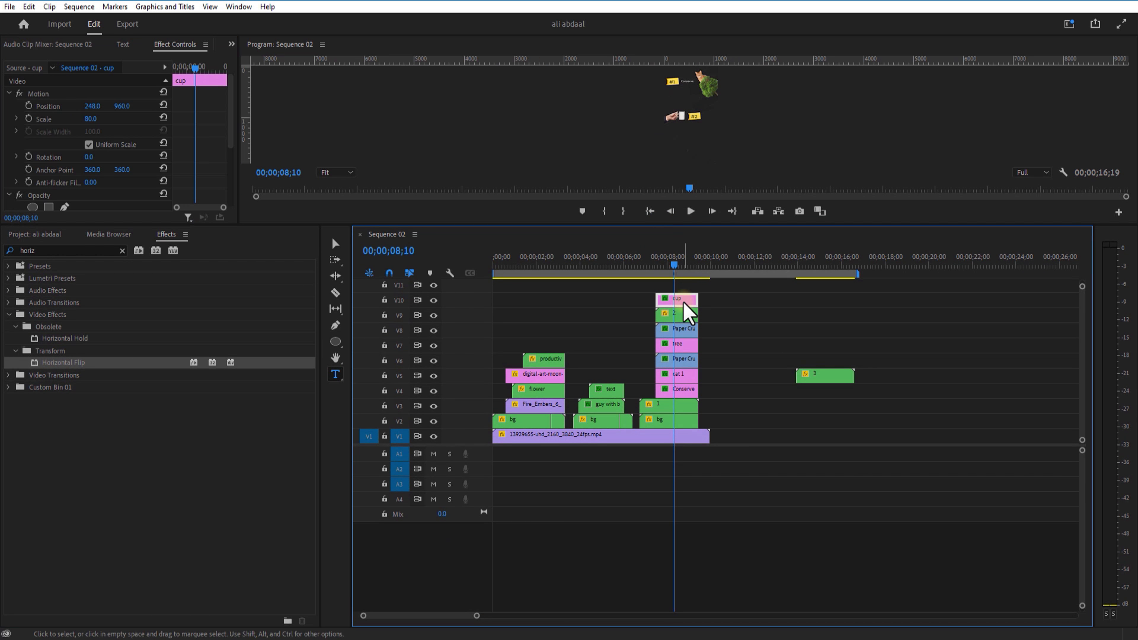
Place a copy of the tree's Paper Crumple clip on V11 above the cup.
left_click(688, 330)
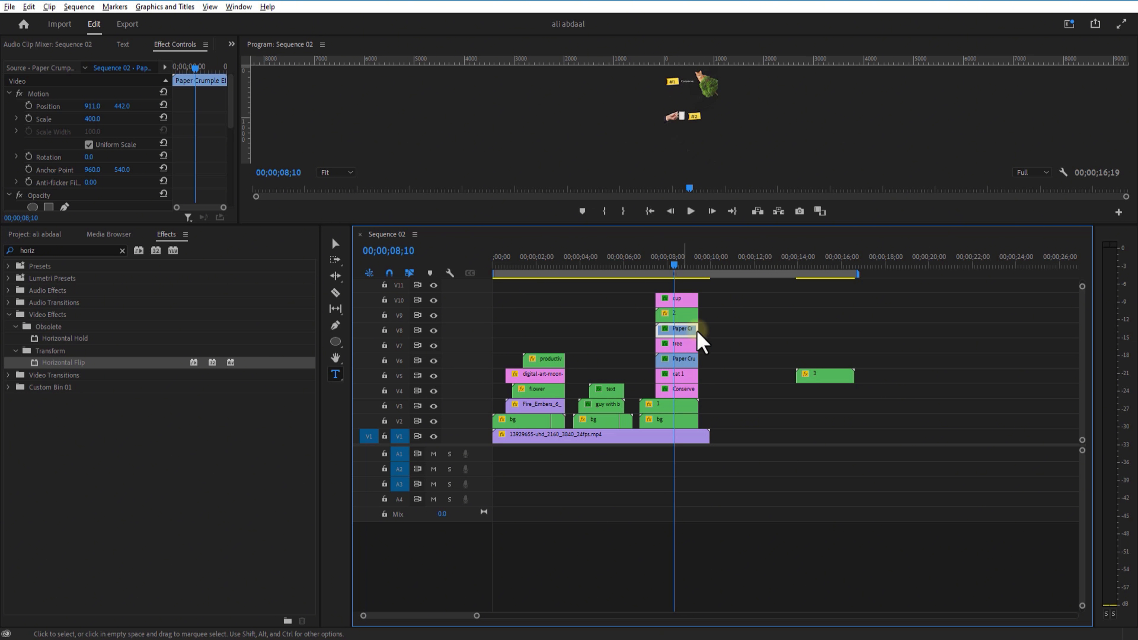
left_click_drag(698, 335, 675, 284)
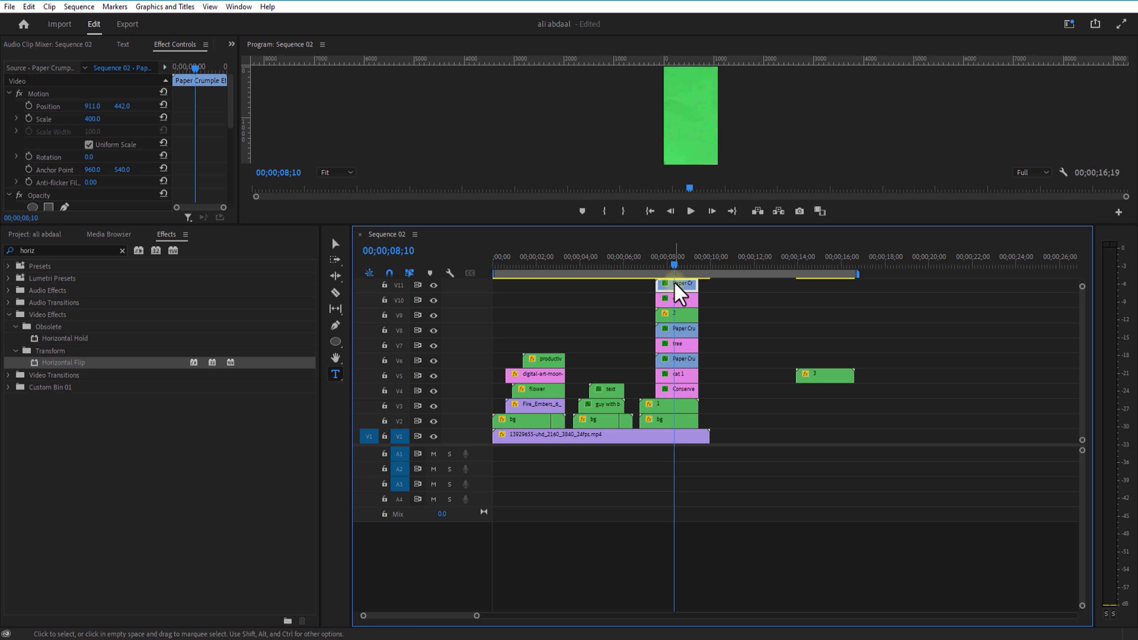
Apply Track Matte Key to the cup clip and set its matte to Video 11.
left_click(679, 299)
left_click(83, 250)
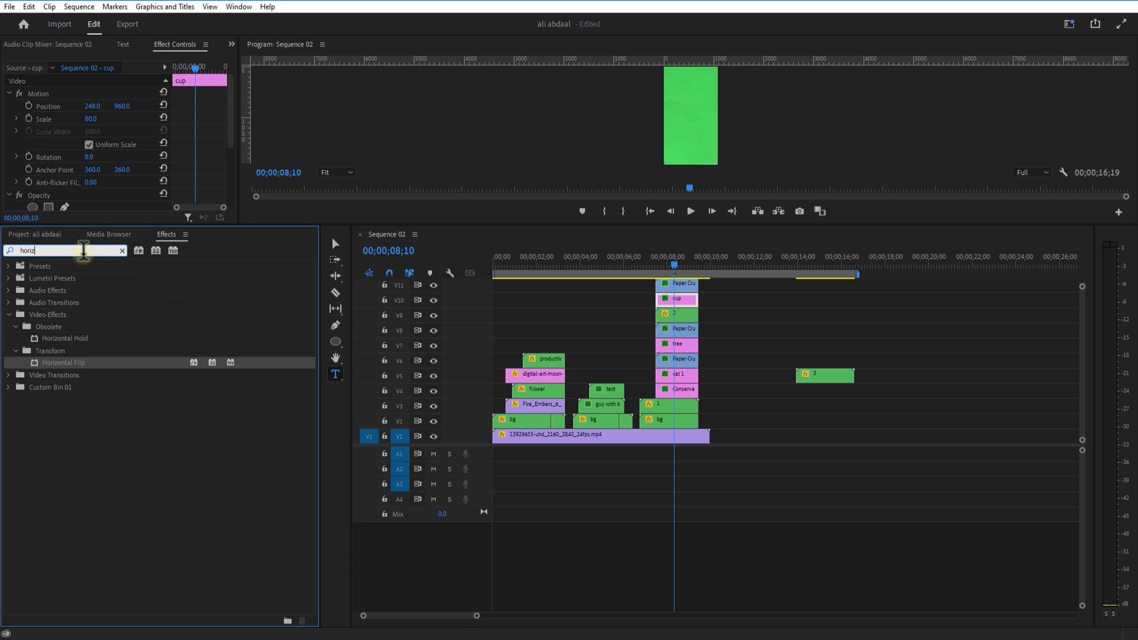
key("ctrl+a")
key("BackSpace")
type("track")
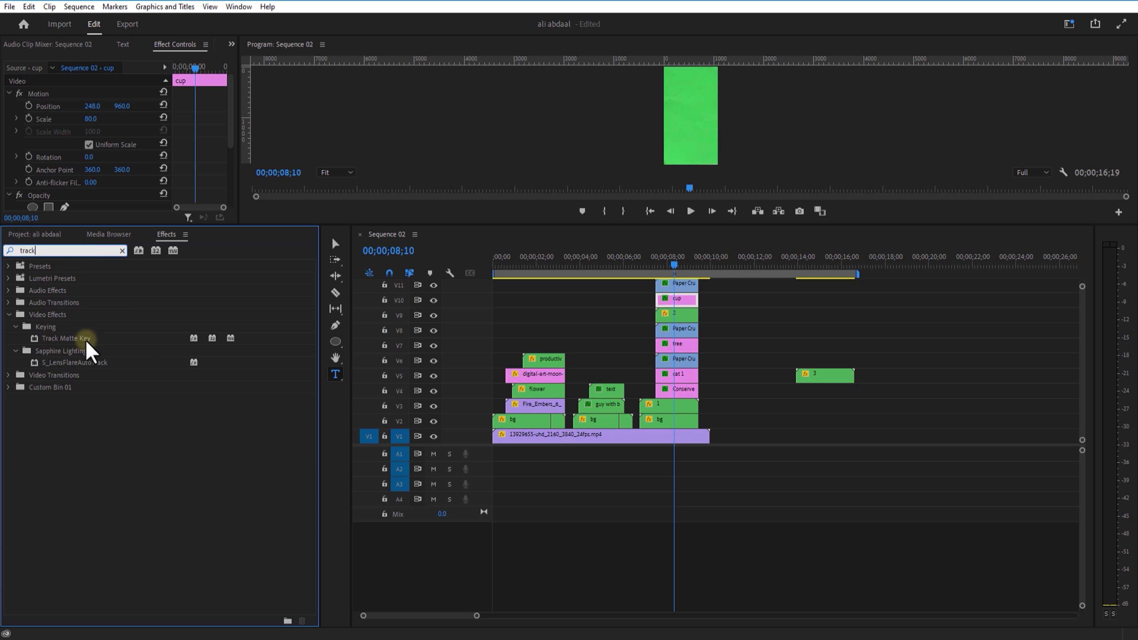
left_click_drag(87, 343, 213, 343)
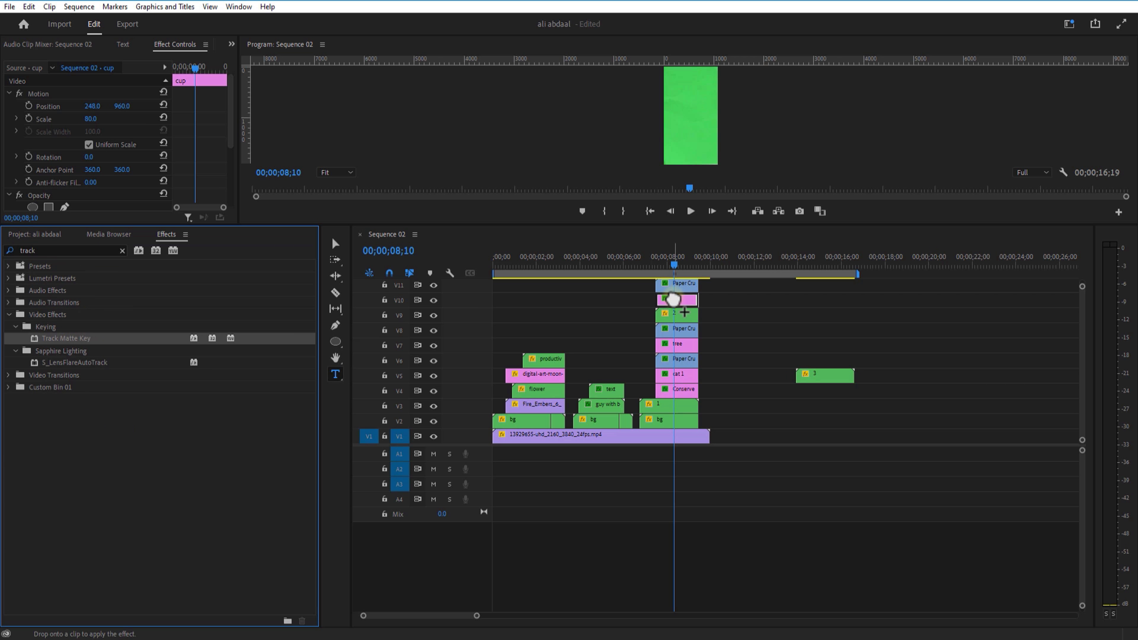
left_click_drag(558, 299, 234, 191)
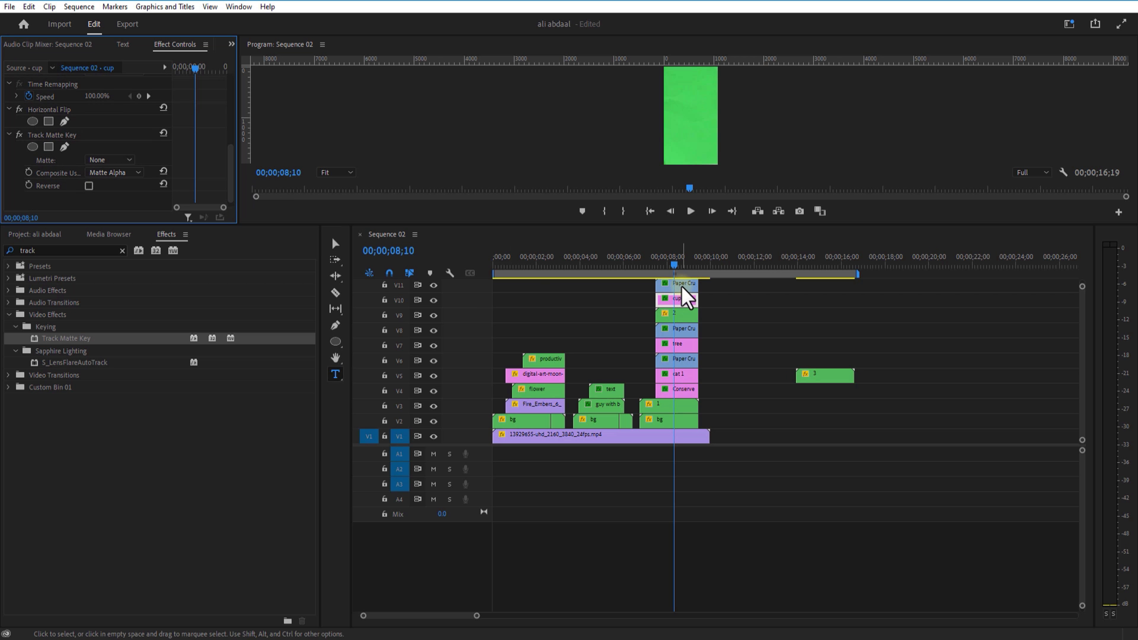
left_click(110, 160)
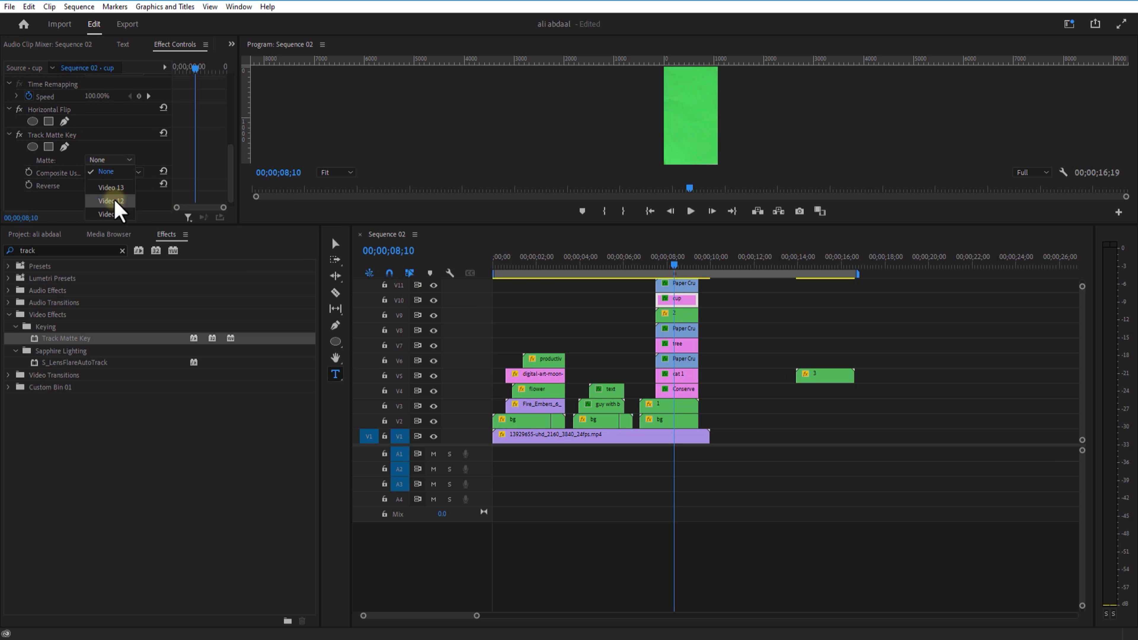
left_click(114, 211)
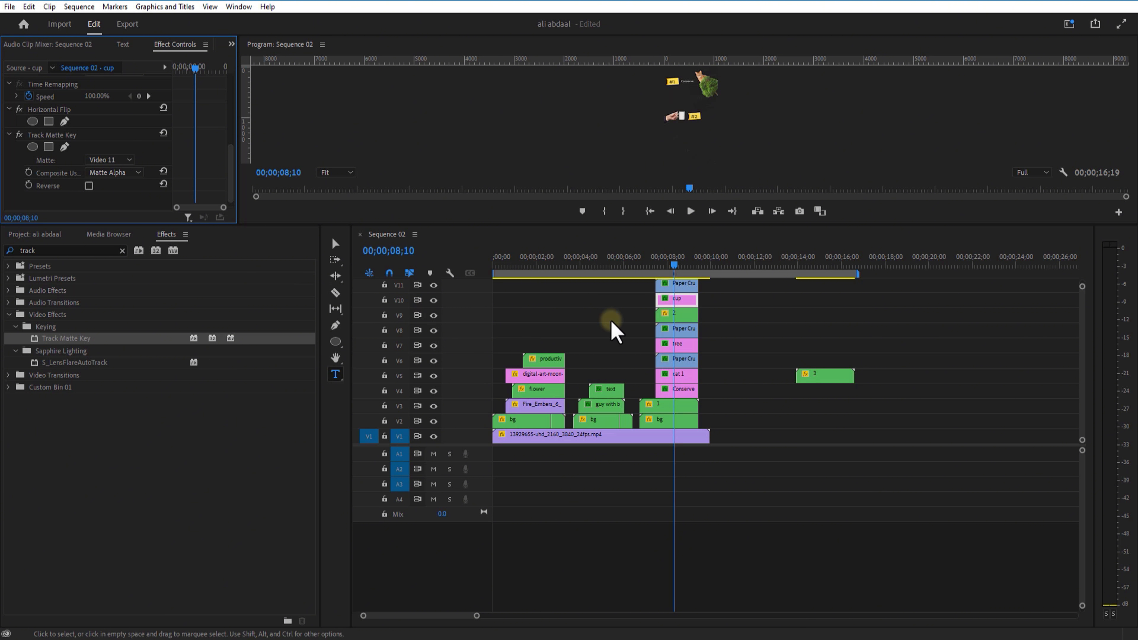
Shift the cup and its Paper Crumple clip on V10 and V11 to start at 00;00;08;09.
left_click(664, 266)
left_click_drag(663, 268, 674, 271)
left_click_drag(716, 300, 686, 288)
left_click_drag(684, 299, 701, 300)
Extend the label 2, tree, cat and Conserve clips to the end of the cup clip.
left_click_drag(697, 315, 716, 348)
left_click_drag(697, 376, 716, 376)
left_click_drag(697, 390, 715, 390)
Place a copy of the tree's Paper Crumple clip right after the original on V8 and reverse its speed.
left_click(691, 331)
left_click_drag(694, 333, 726, 335)
right_click(730, 343)
left_click(733, 395)
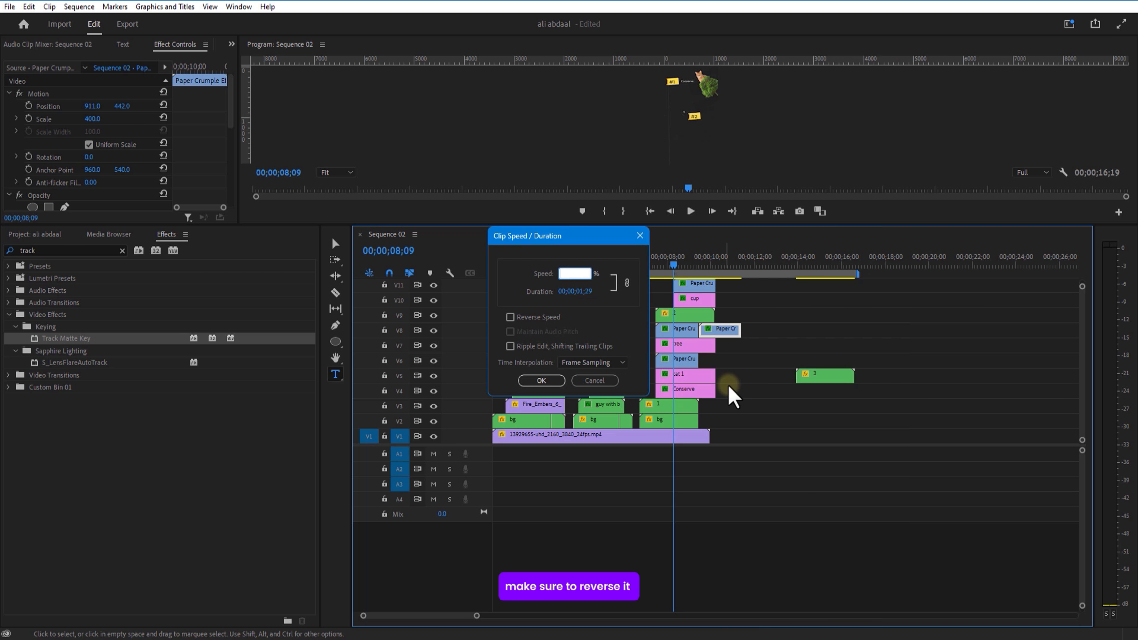
left_click(544, 384)
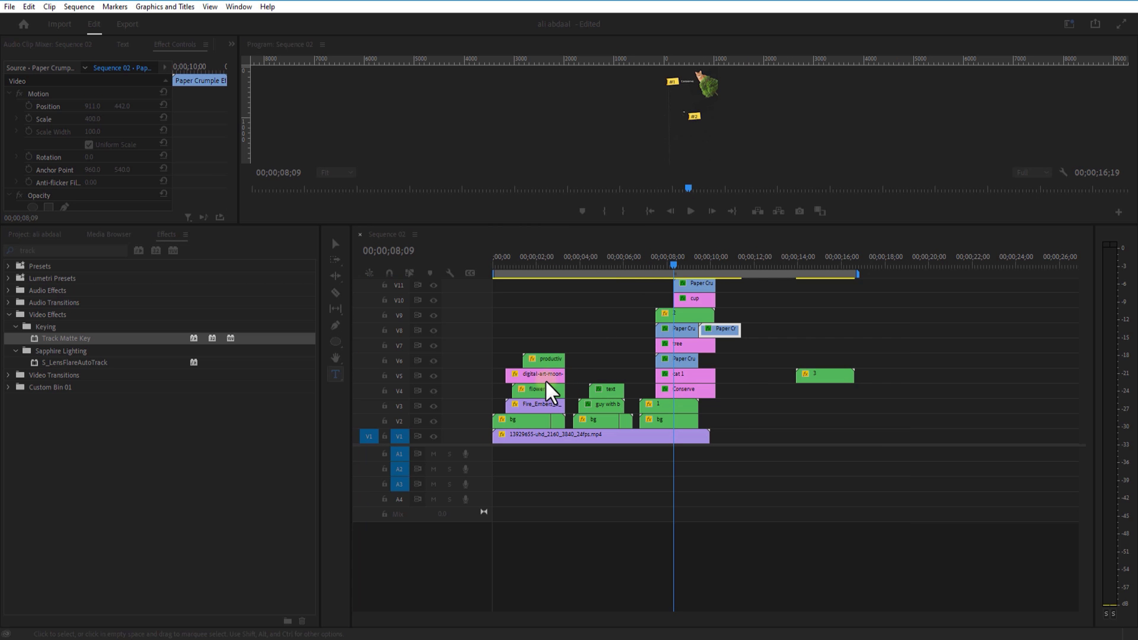
Place a copy of the cat's Paper Crumple clip right after the original on V6 and reverse its speed.
left_click_drag(690, 362, 729, 366)
right_click(729, 367)
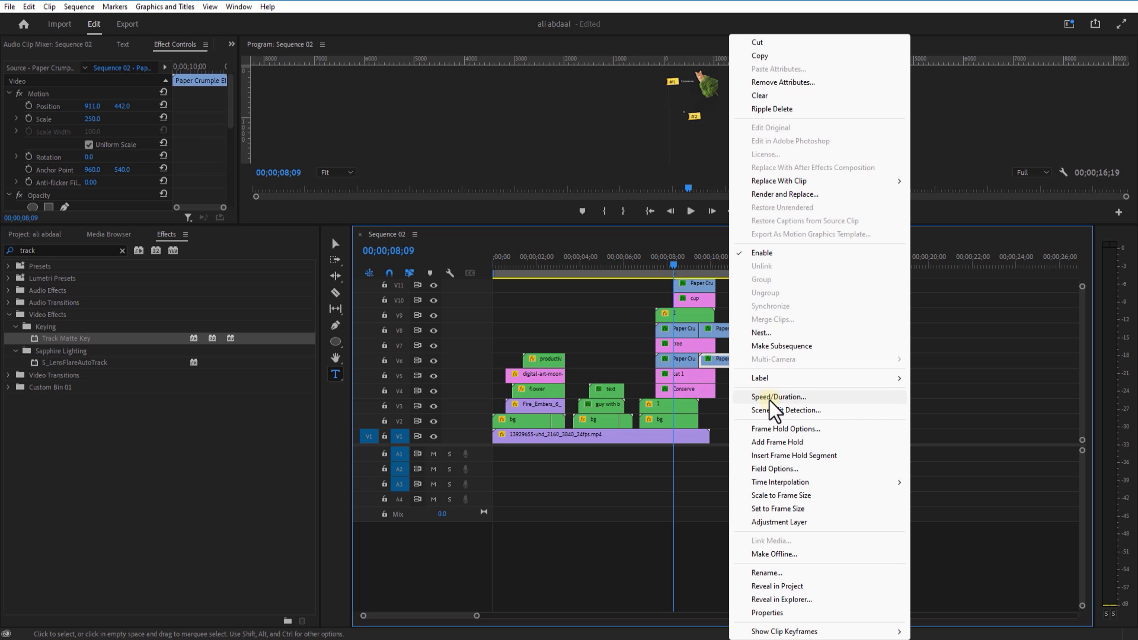
left_click(769, 397)
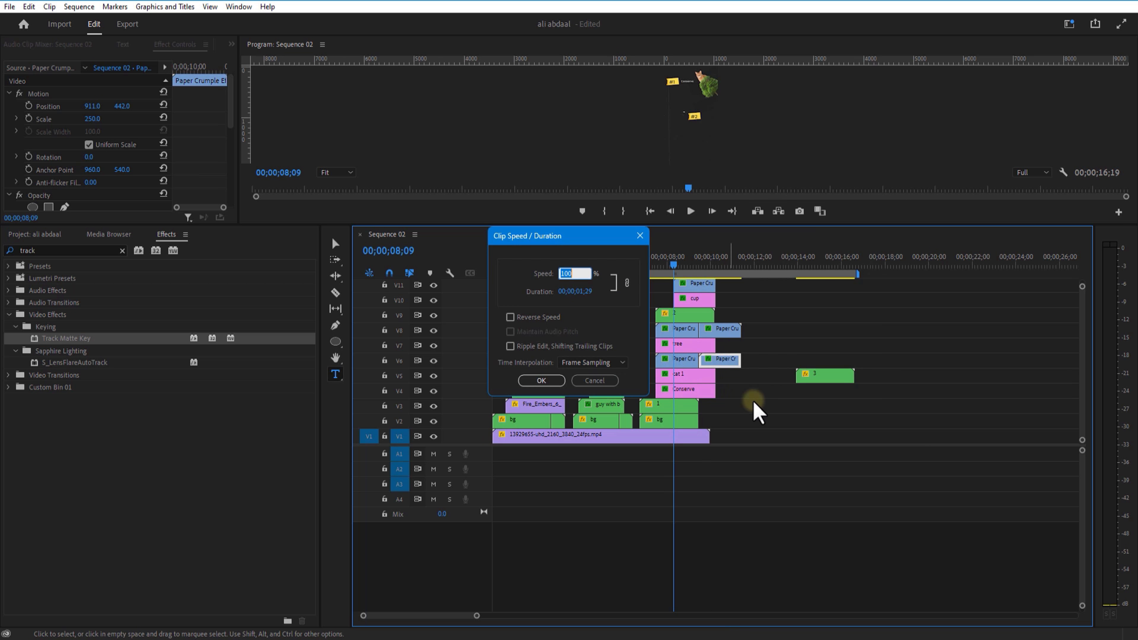
left_click(541, 380)
Shift the label 2 clip on V9 to start at 00;00;08;03, just before the cup appears.
left_click(669, 265)
left_click_drag(719, 225, 719, 277)
left_click(656, 316)
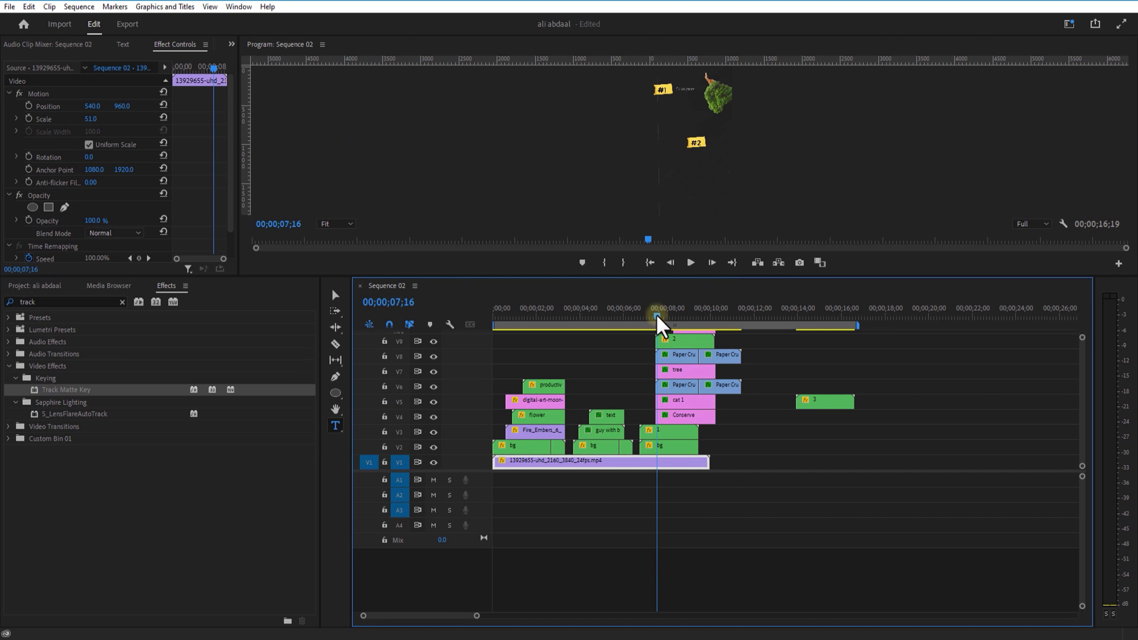
left_click_drag(659, 323, 674, 318)
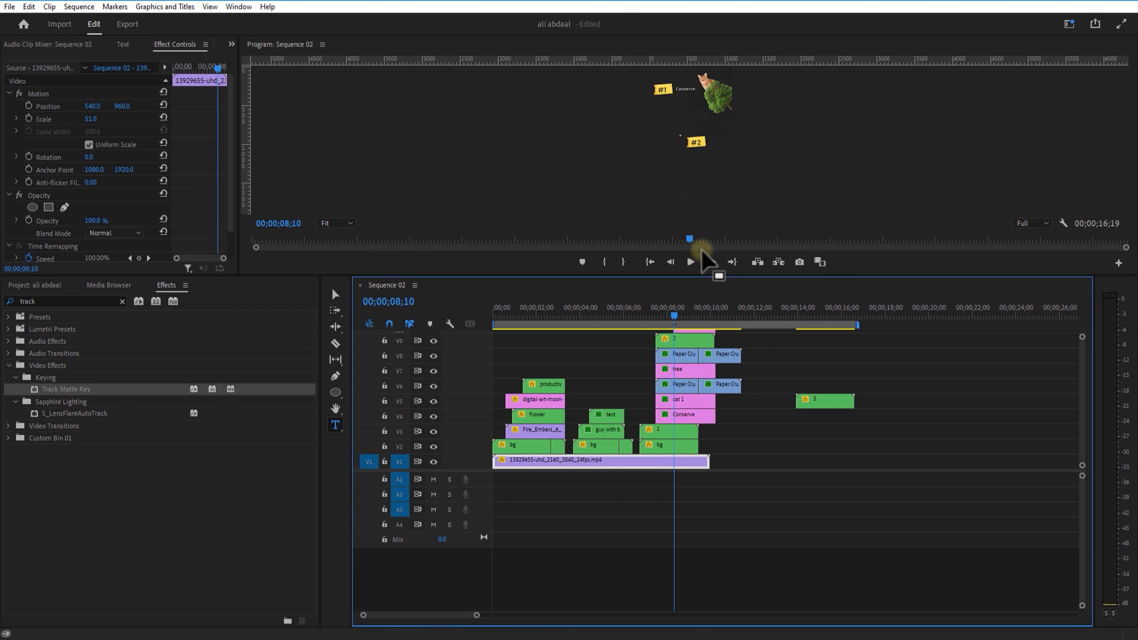
left_click_drag(703, 275, 702, 244)
left_click(681, 324)
key("q")
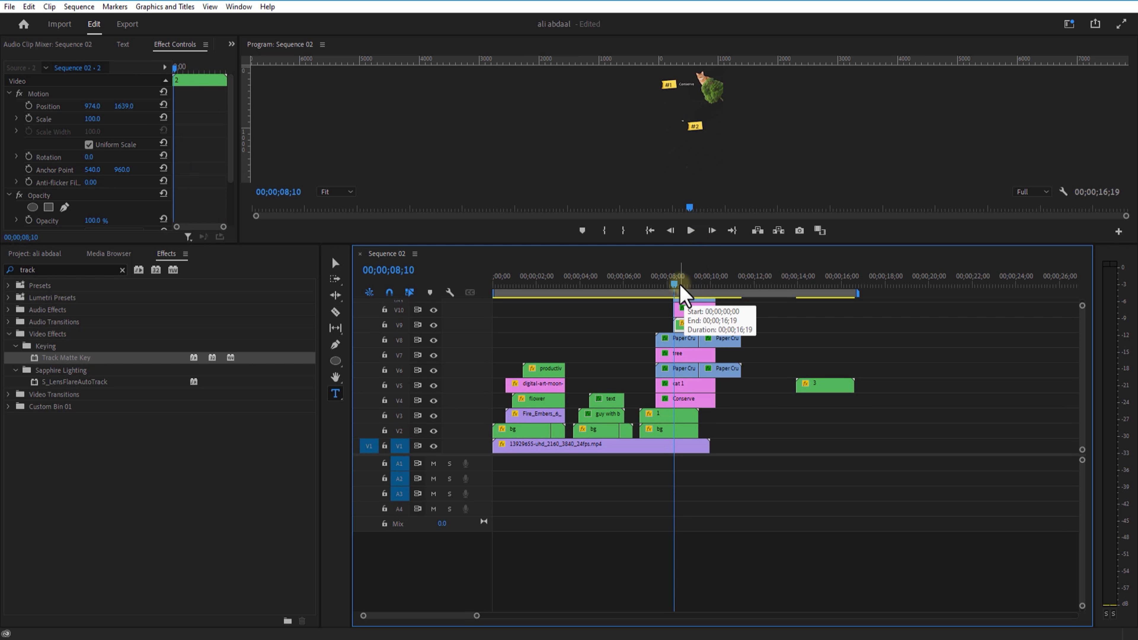
left_click_drag(675, 284, 669, 284)
left_click_drag(685, 325, 679, 325)
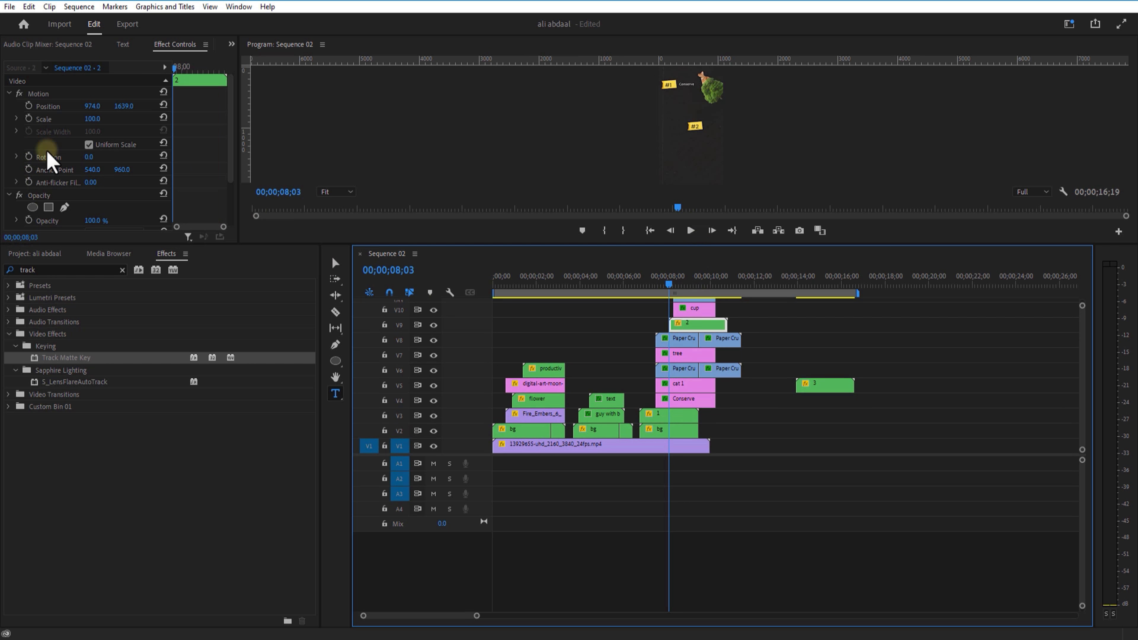
Keyframe label 2's opacity to fade in from the clip's start to 100% at 00;00;08;14.
left_click_drag(231, 145, 229, 166)
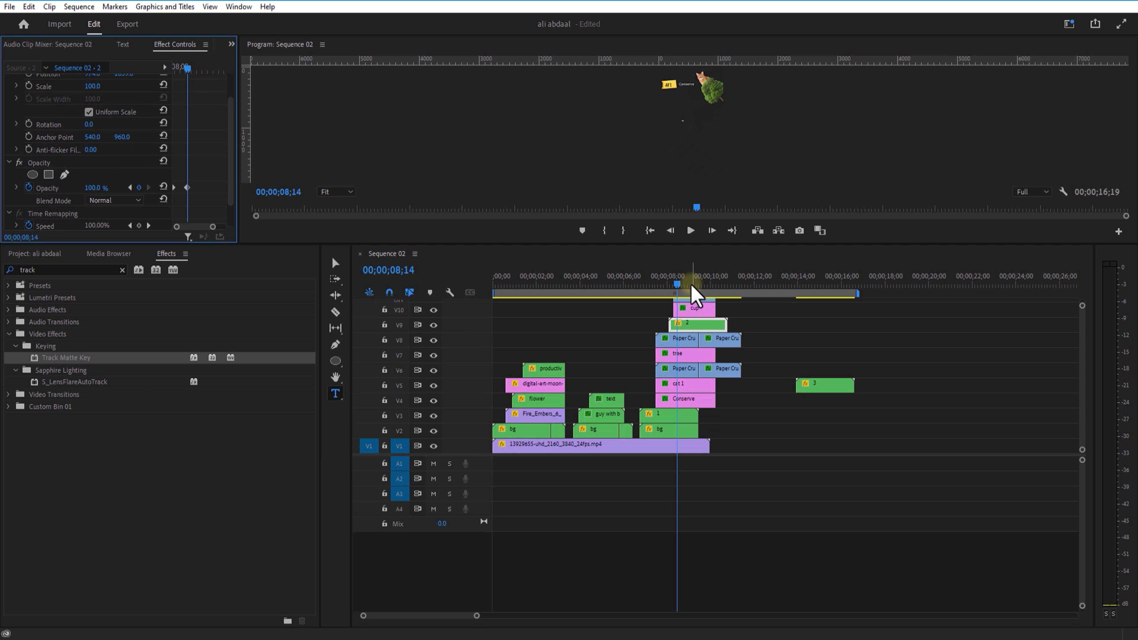
left_click(681, 284)
left_click_drag(693, 298, 697, 292)
Extend the third scene's bg clip on V2, and place a reversed copy of the label 1 clip right after the original on V3.
mouse_move(697, 431)
left_mouse_down()
mouse_move(744, 434)
mouse_move(734, 418)
mouse_move(749, 413)
mouse_move(719, 430)
left_mouse_up()
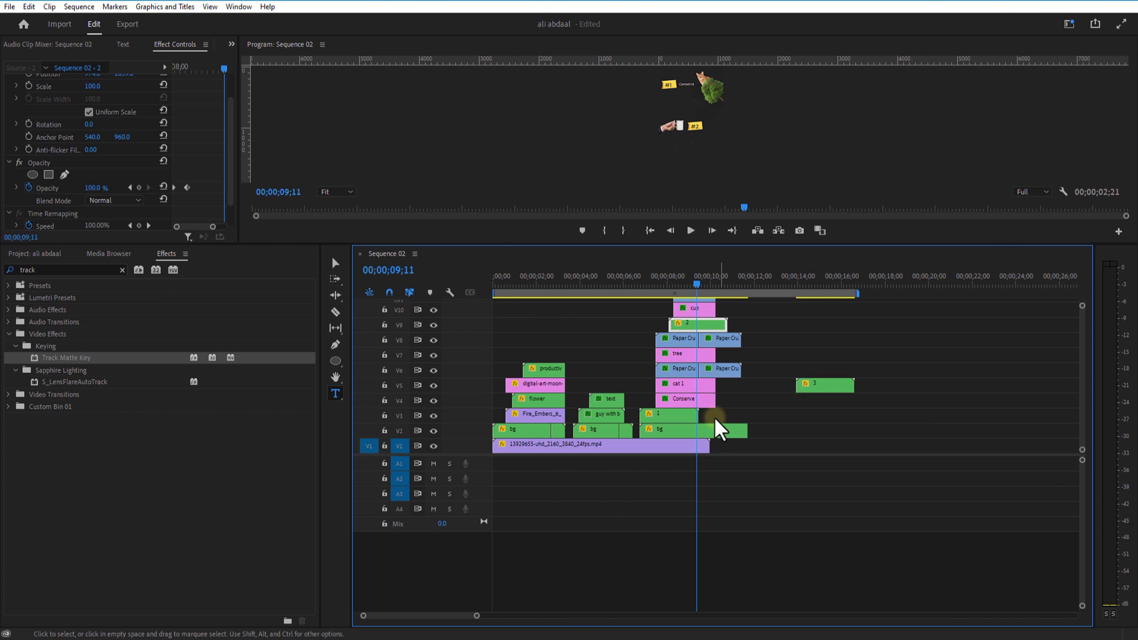
left_click(689, 418)
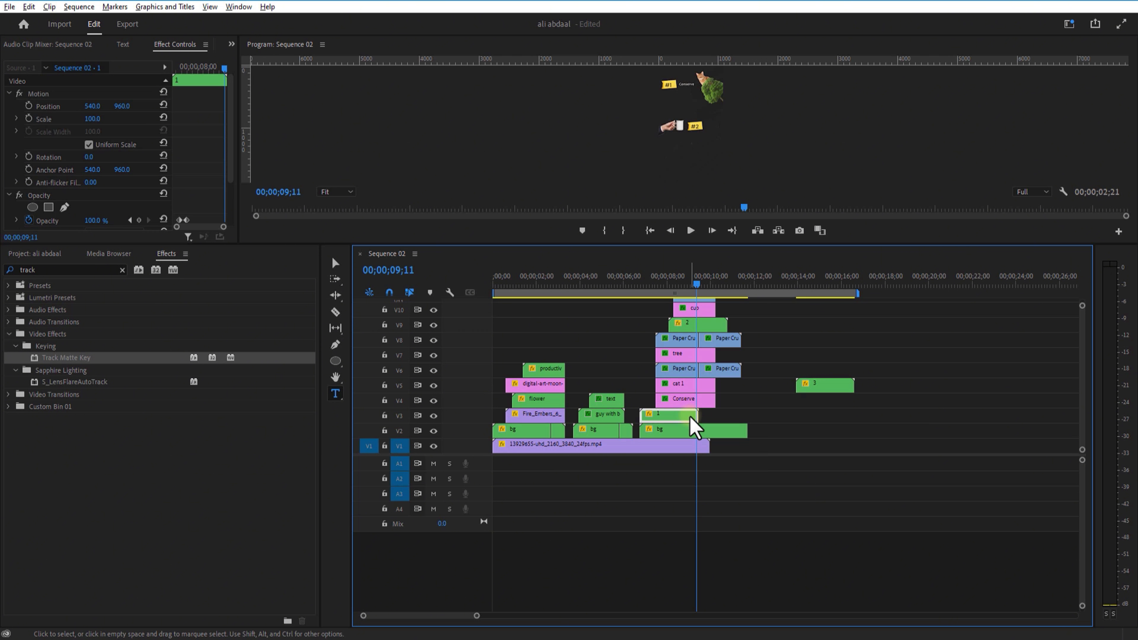
left_click_drag(668, 416, 738, 422)
right_click(738, 422)
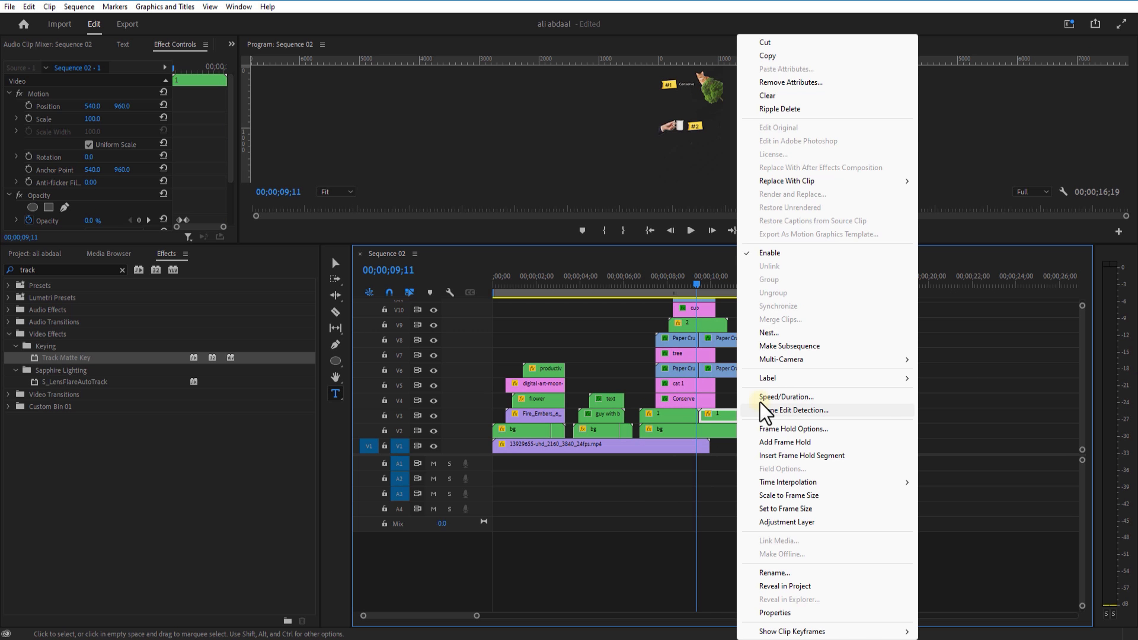
left_click(787, 397)
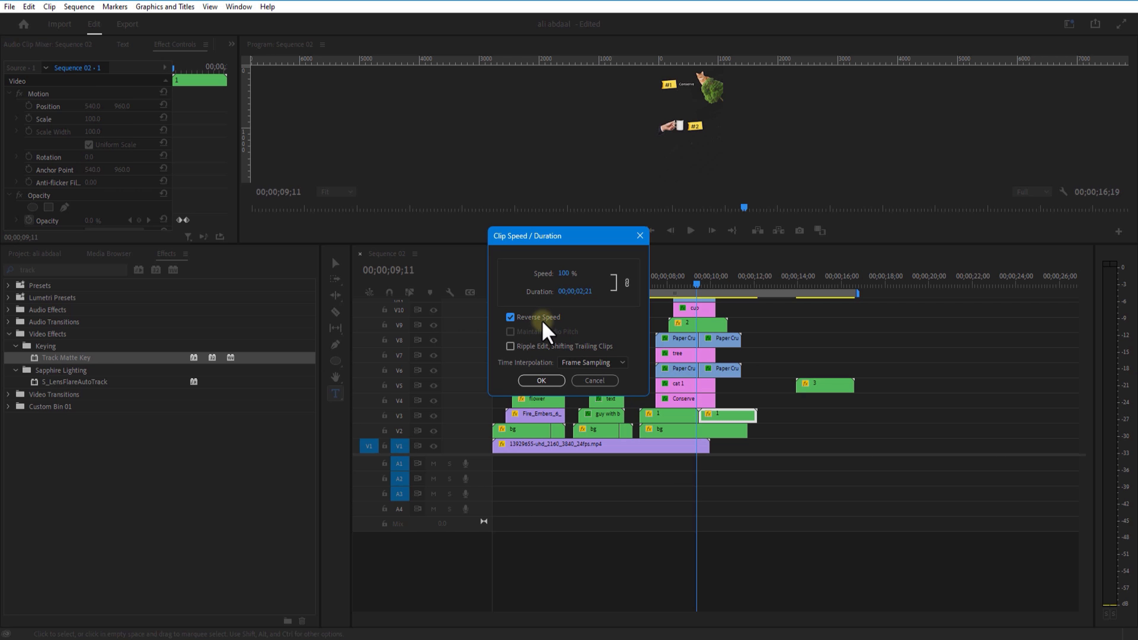
left_click(555, 378)
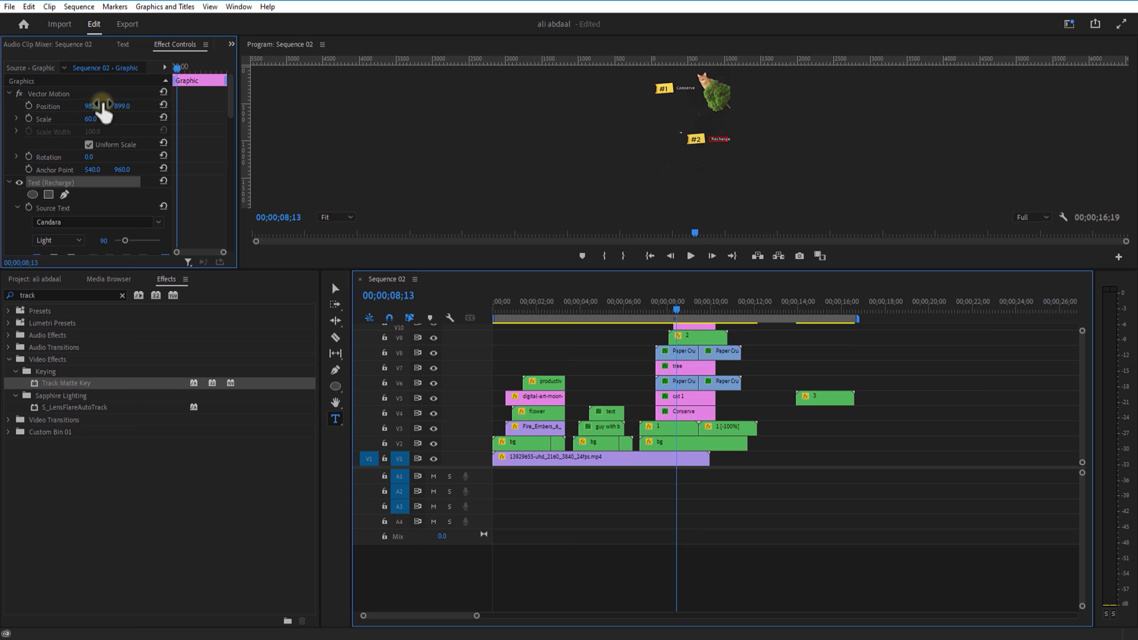
Move the label 3 nested sequence up to V13 so it starts at 00;00;08;22.
left_click(684, 309)
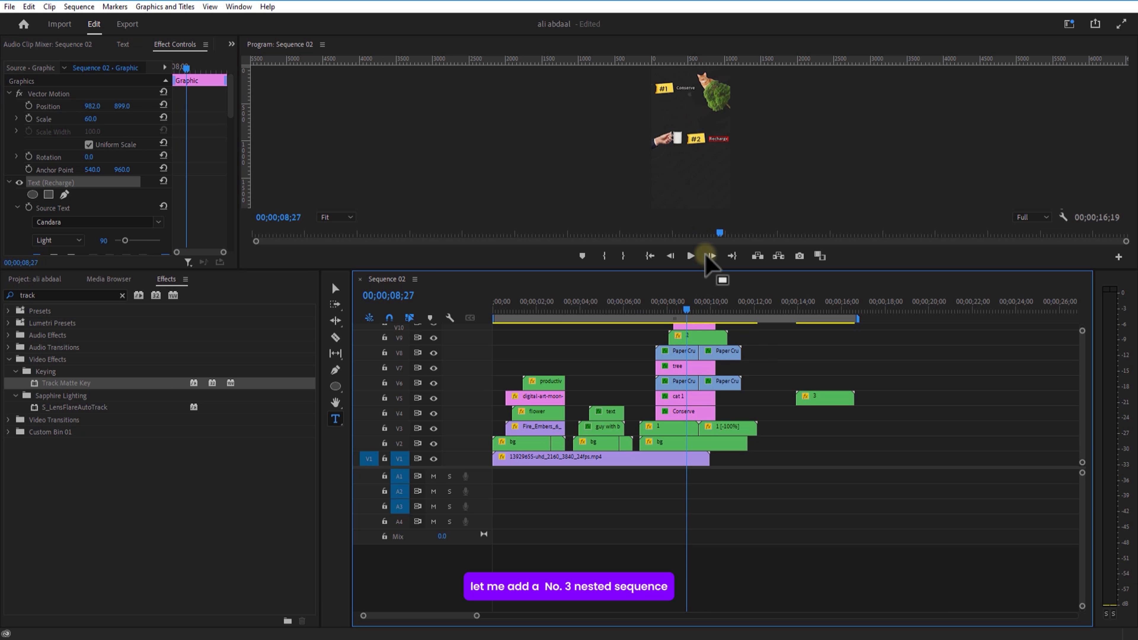
left_click_drag(705, 254, 715, 160)
left_click(675, 198)
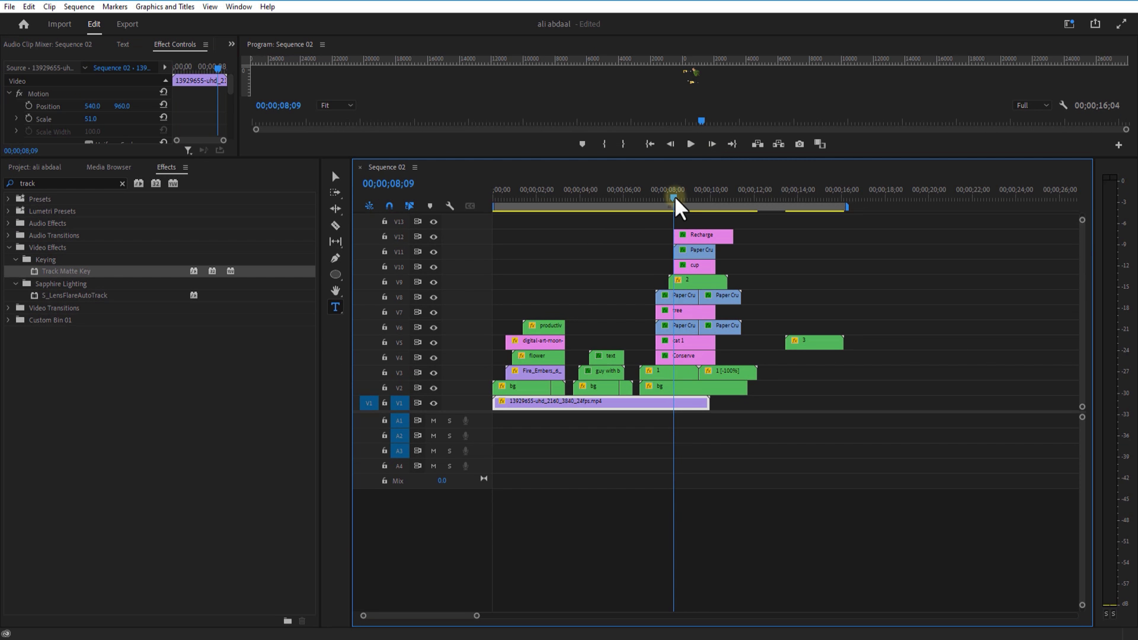
left_click_drag(675, 197, 689, 198)
left_click_drag(814, 343, 712, 222)
left_click(684, 197)
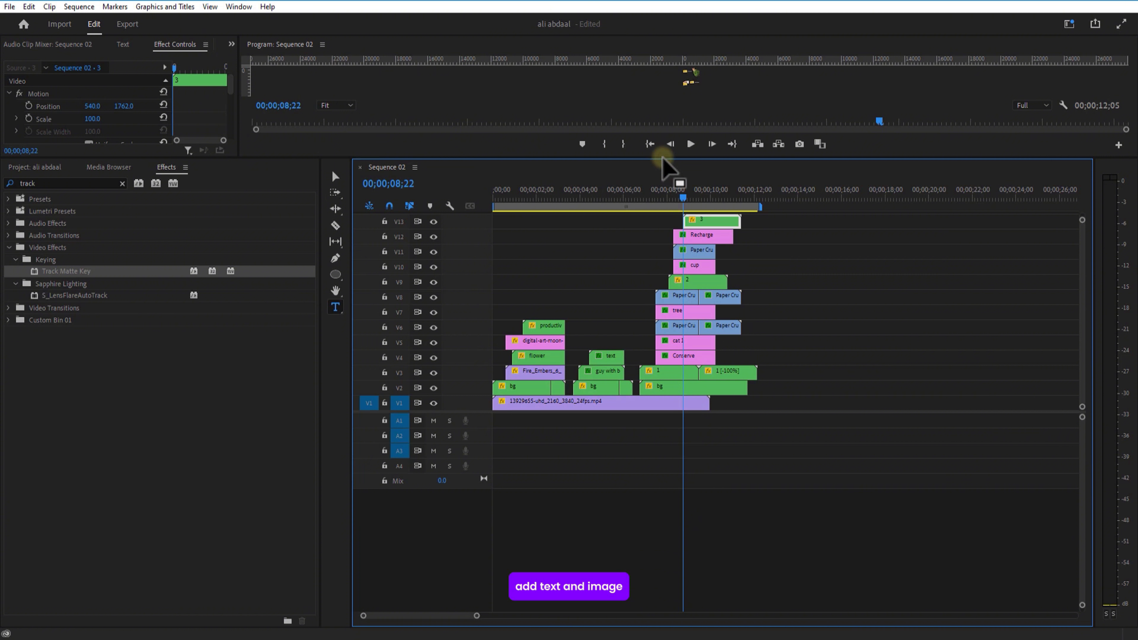
left_click_drag(663, 158, 670, 267)
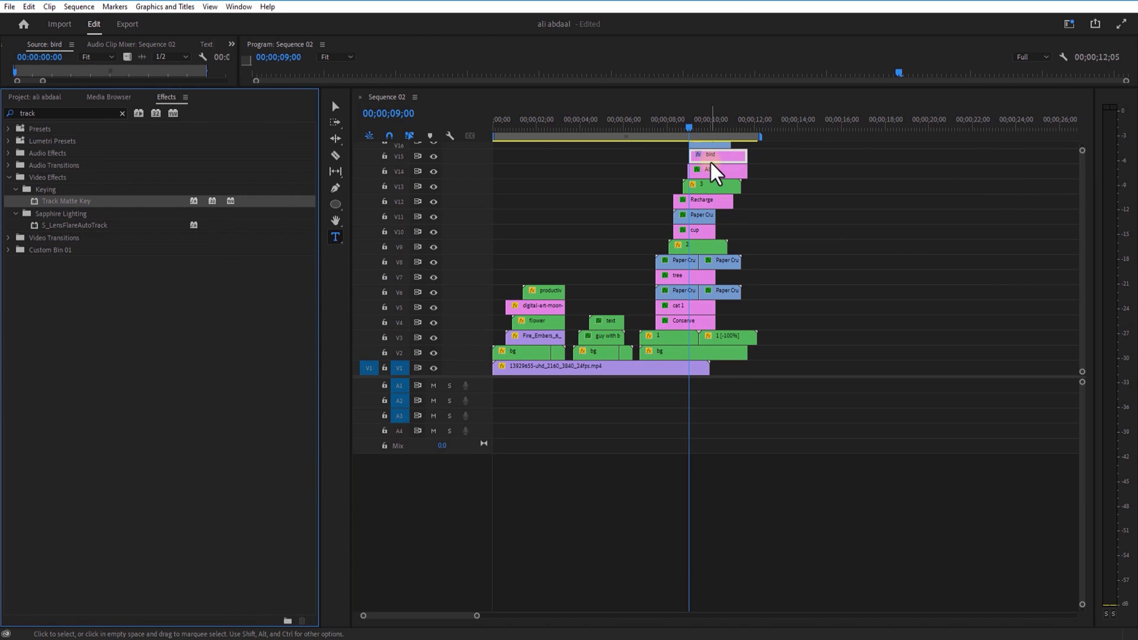
Set the bird's Track Matte Key matte to Video 16, and scale the bird down and place it beside the Align text.
left_click(722, 160)
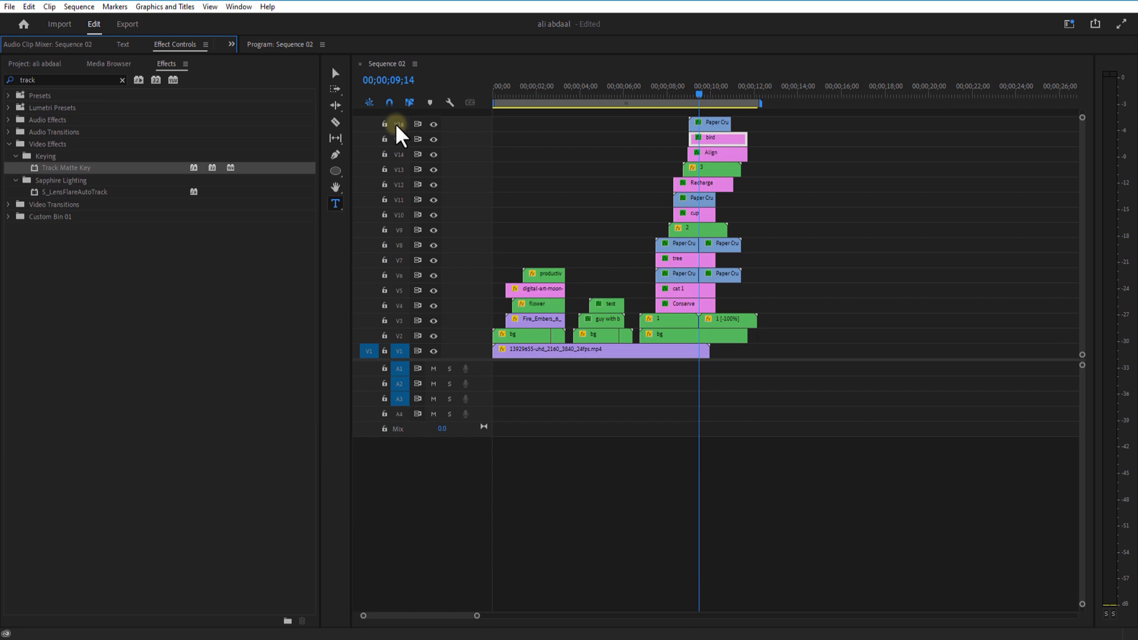
left_click_drag(645, 137, 711, 65)
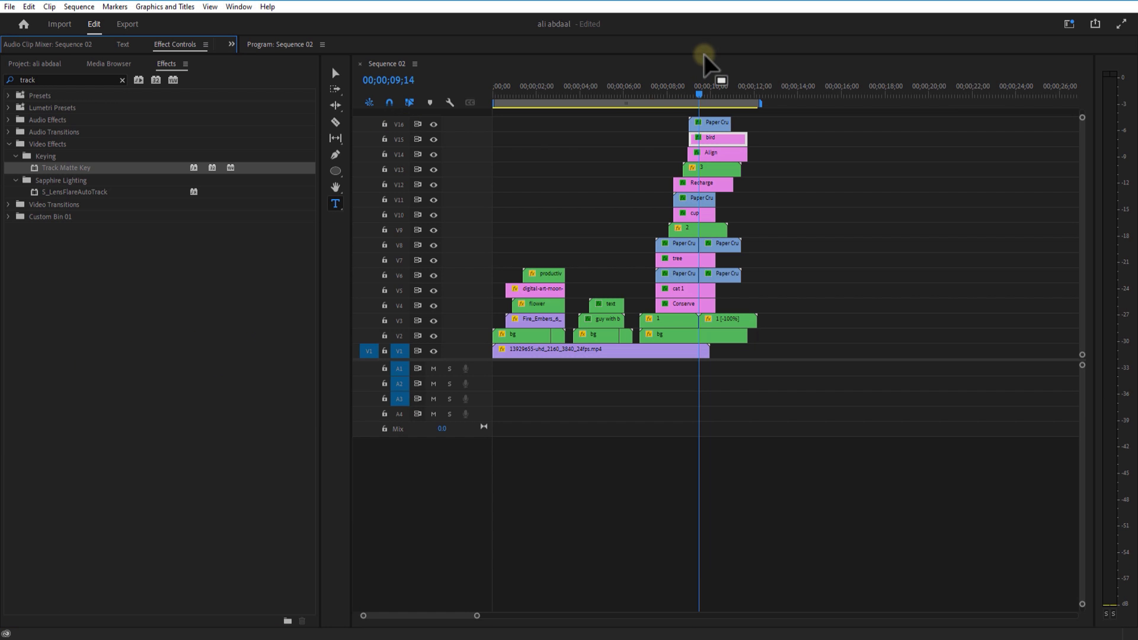
left_click_drag(710, 65, 717, 137)
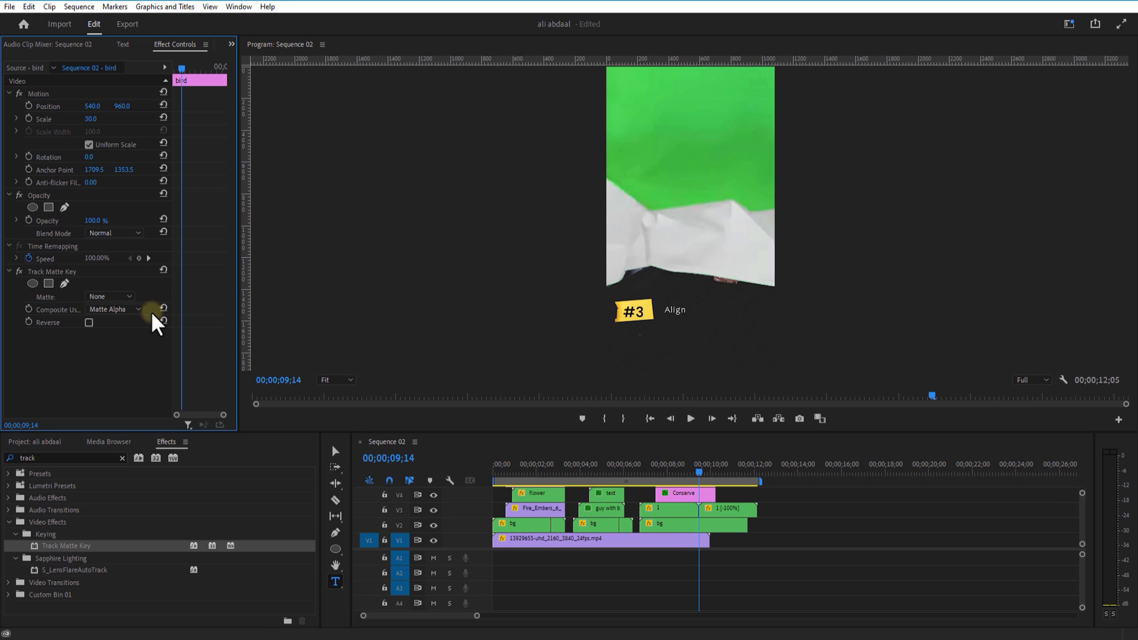
left_click(107, 297)
left_click(115, 325)
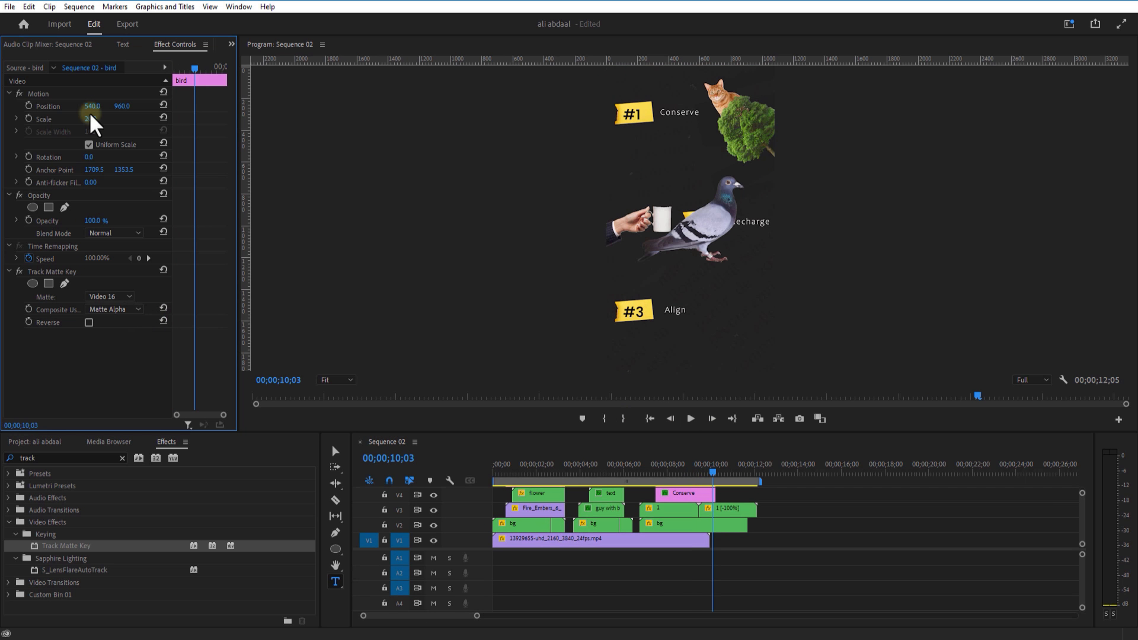
left_click_drag(89, 115, 173, 105)
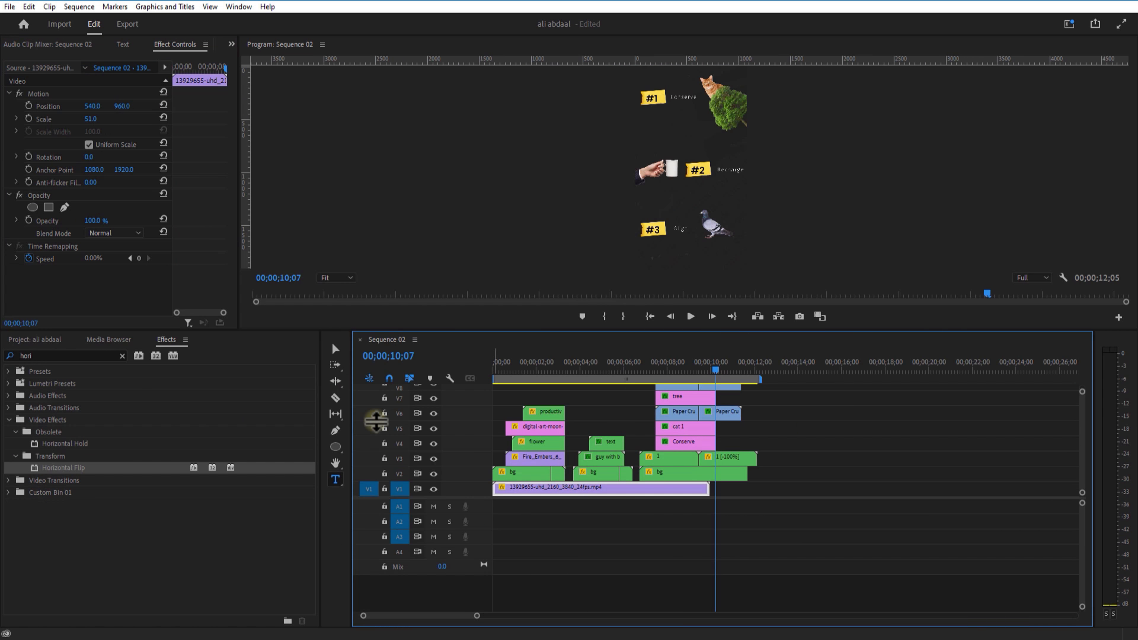
Split all third-scene clips on V2 and above at 00;00;10;07 and delete the parts after the cut.
left_click_drag(717, 485, 720, 157)
left_click(716, 273)
left_click(716, 227)
left_click(716, 212)
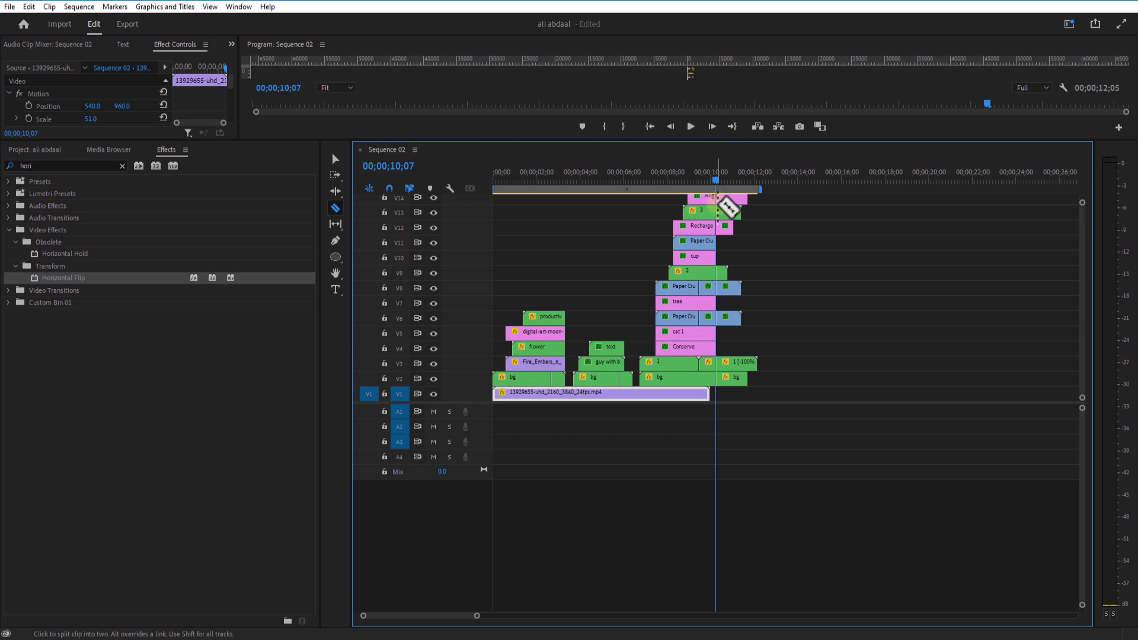
left_click(716, 200)
key("v")
left_click_drag(761, 200, 728, 381)
key("Delete")
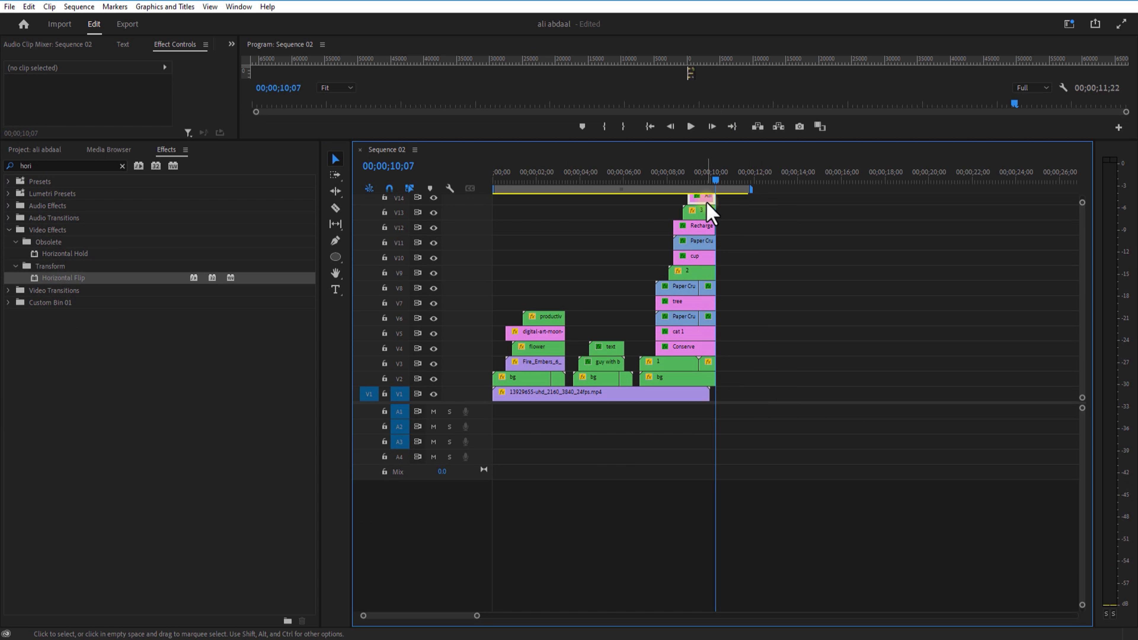
left_click(705, 197)
left_click(700, 182)
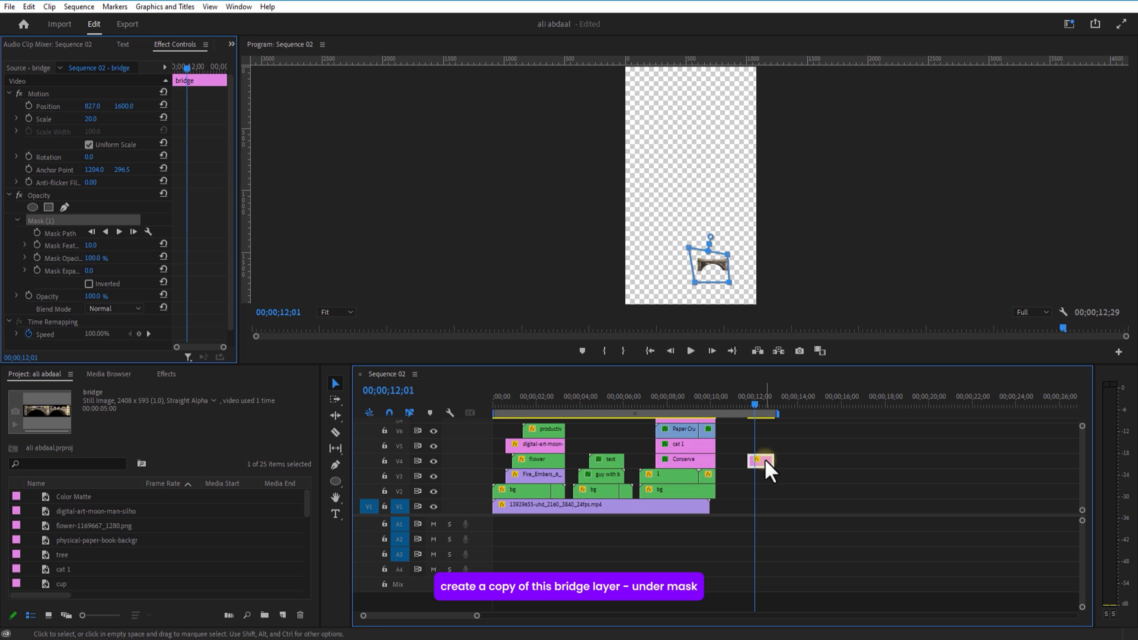
Duplicate the masked bridge clip onto V5 and invert the copy's opacity mask.
left_click_drag(767, 471, 761, 448)
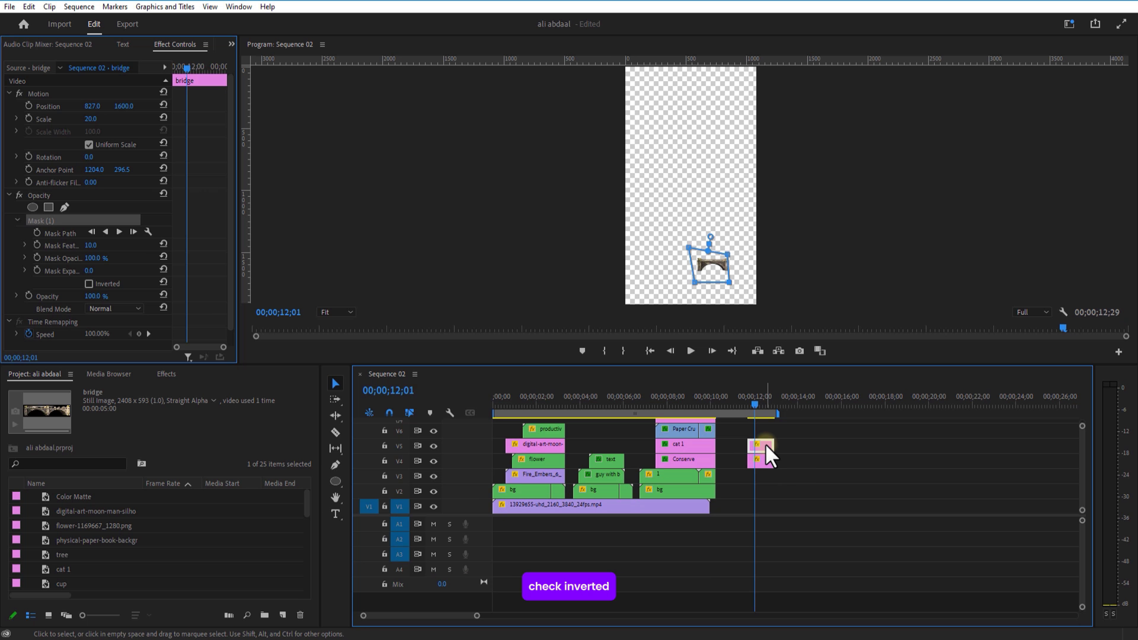
left_click(88, 283)
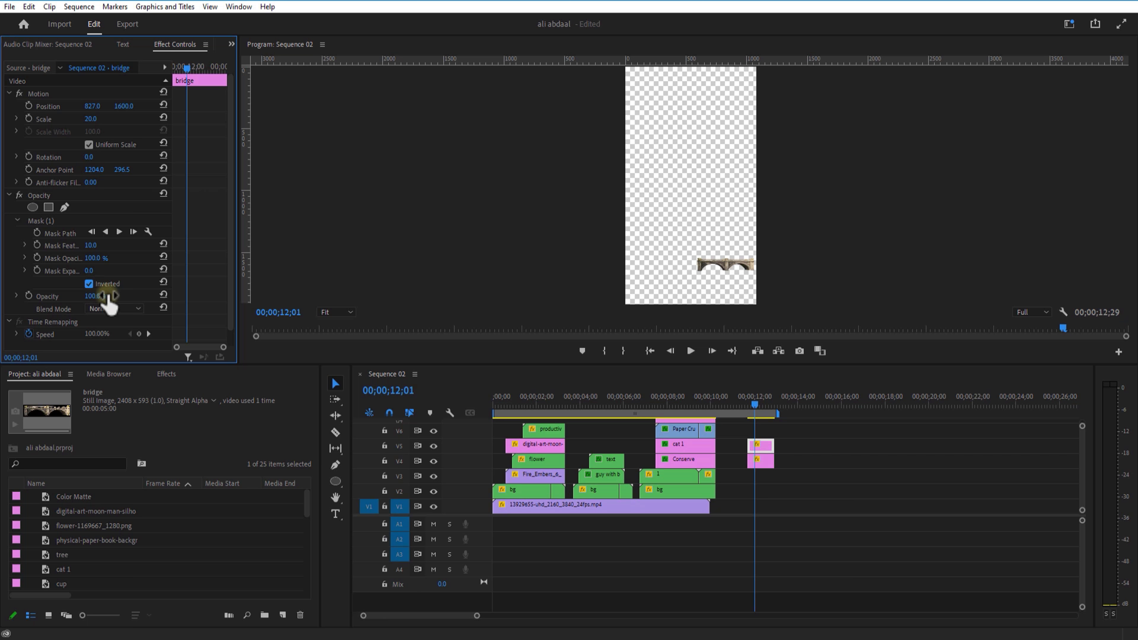
Keyframe the lower bridge layer's rotation at 0° at 00;00;11;21, -60° at 00;00;12;00 and back to 0° a few frames on.
left_click(761, 461)
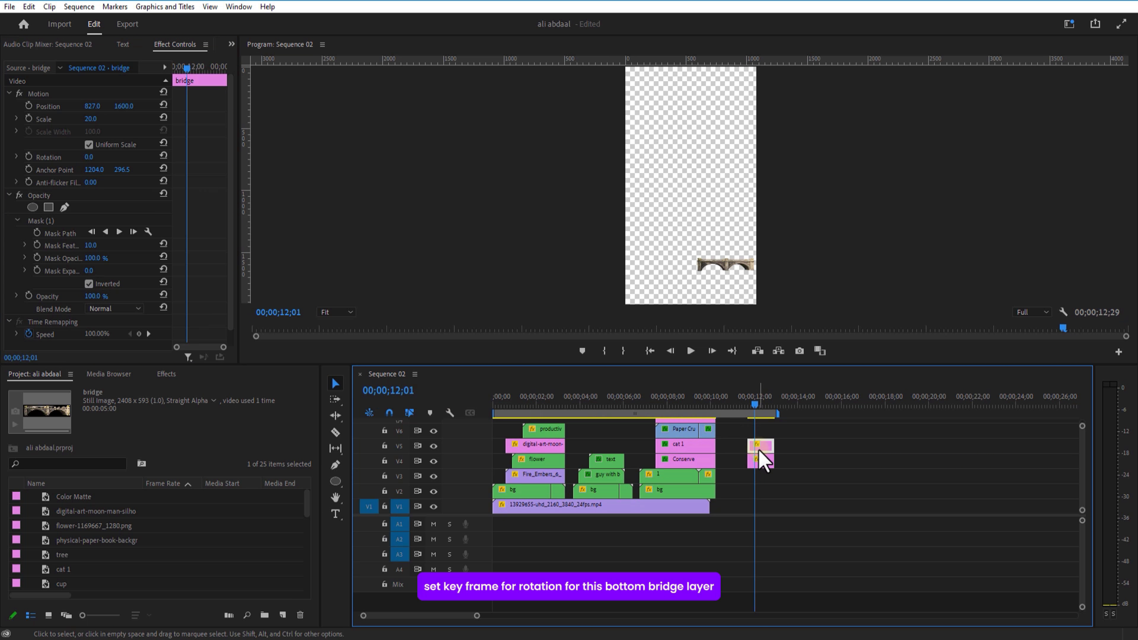
left_click(759, 458)
left_click_drag(186, 68, 173, 67)
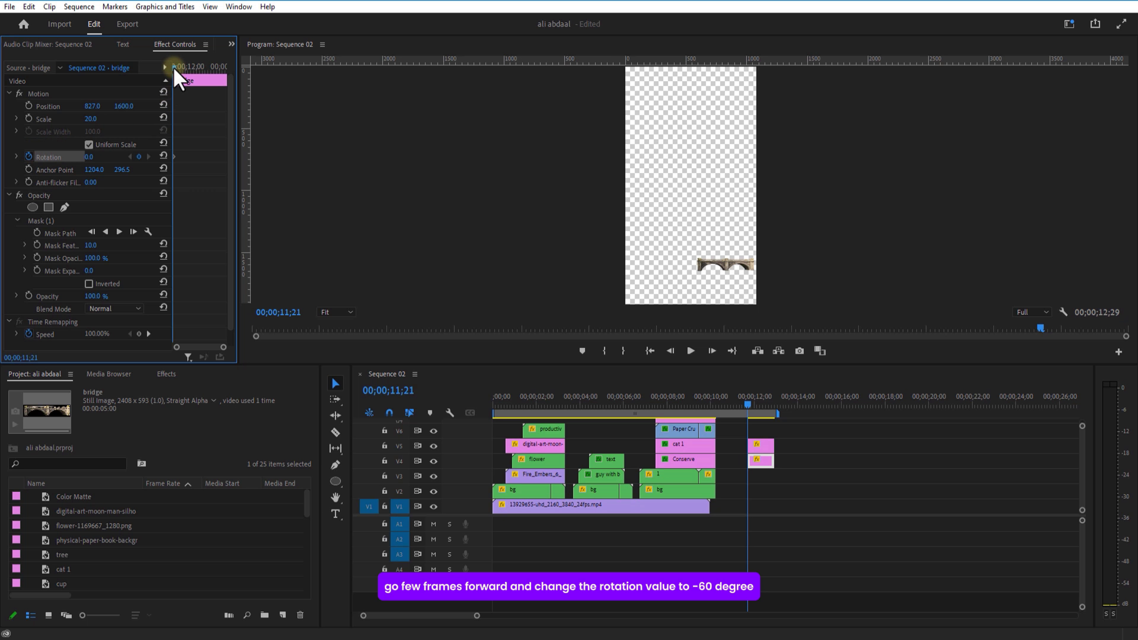
left_click_drag(174, 68, 187, 70)
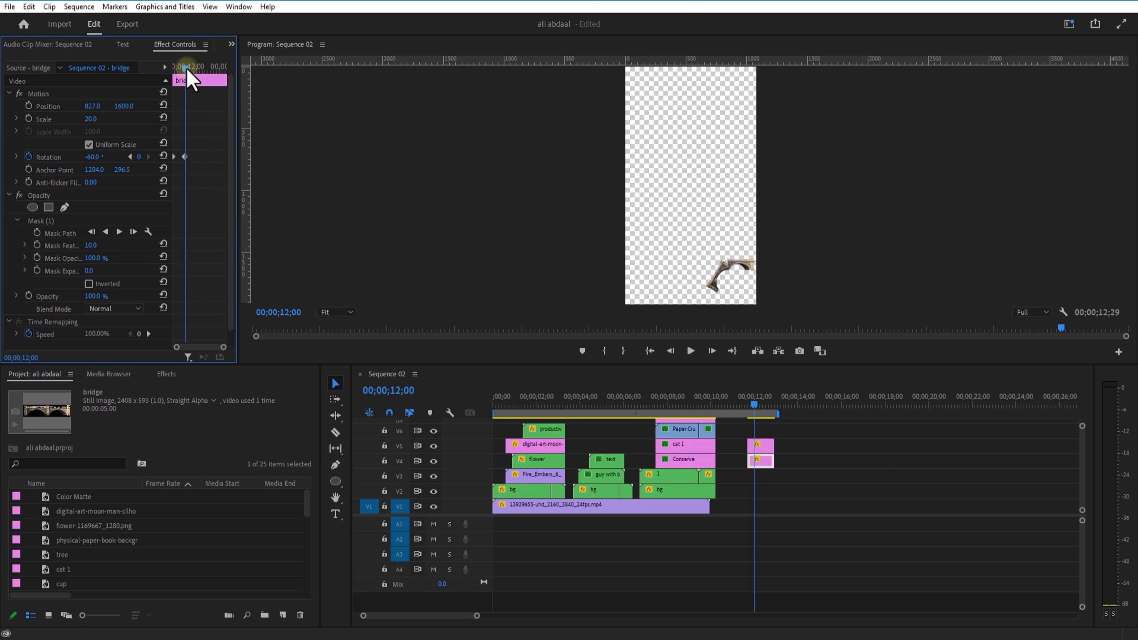
left_click_drag(186, 70, 200, 71)
left_click(94, 158)
type("0")
key("Return")
Paste a copy of the lower bridge layer's rotation keyframes at 00;00;12;20 to repeat the swing.
left_click_drag(205, 151, 166, 163)
left_click_drag(200, 70, 214, 70)
key("ctrl+v")
Nest both bridge layers into a sequence named bridge.
left_click_drag(799, 438, 749, 470)
right_click(760, 462)
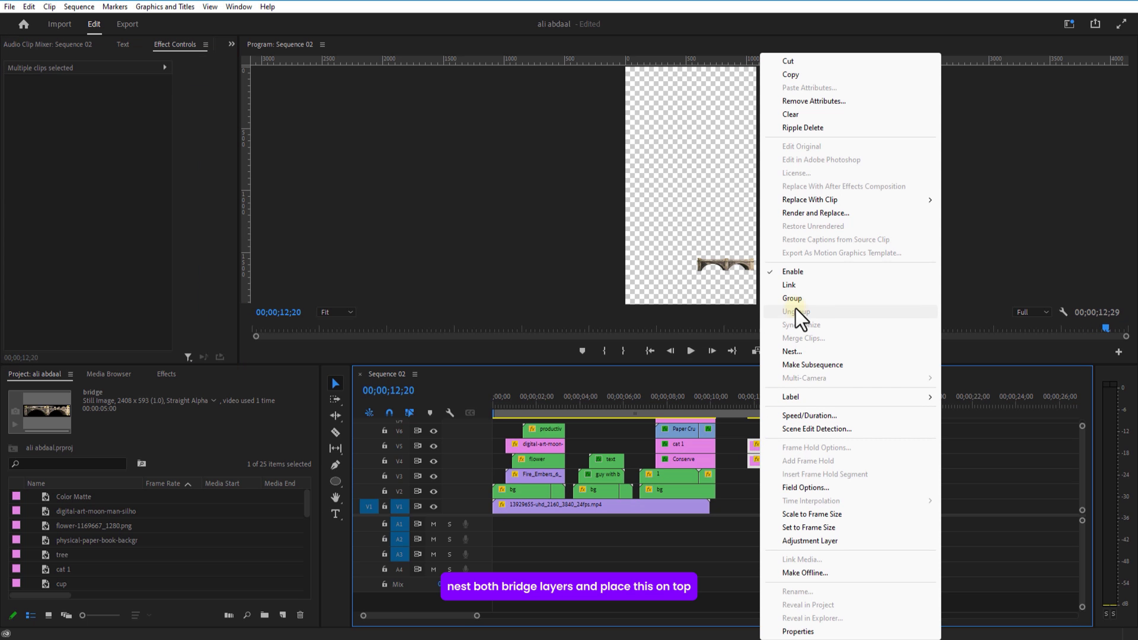
left_click(794, 352)
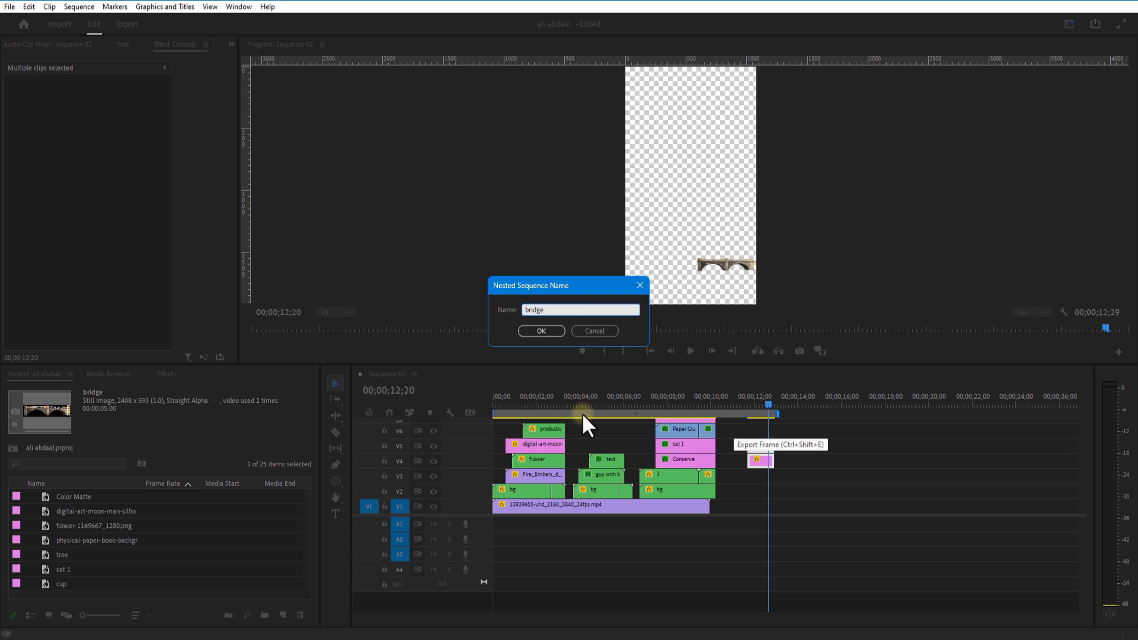
type("bridge")
left_click(542, 332)
left_click(819, 465)
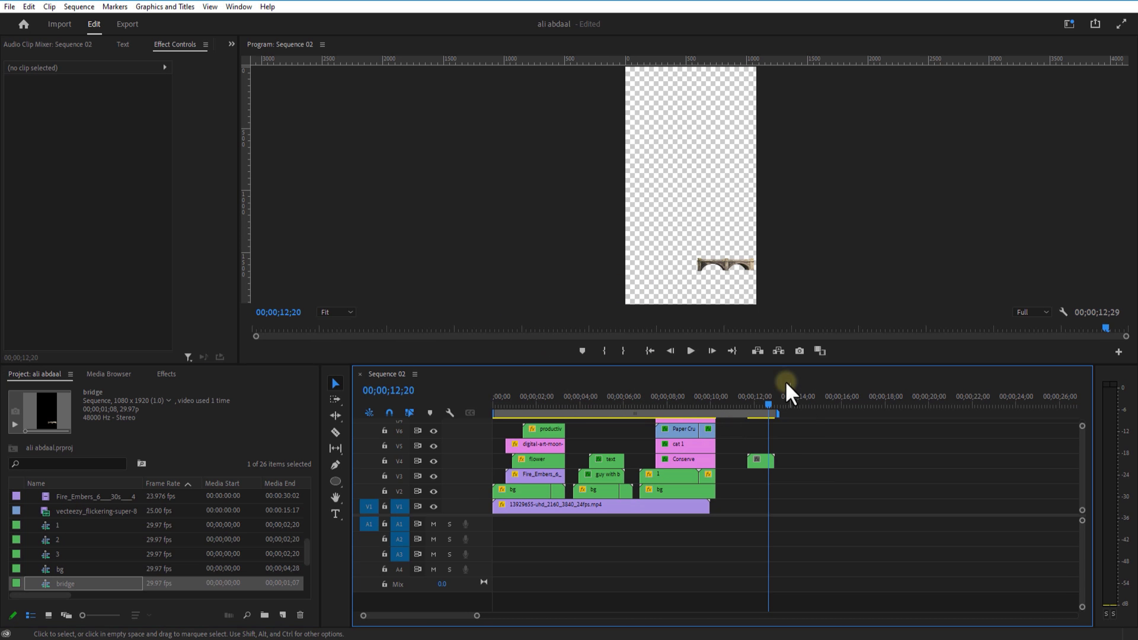
Move the bridge nested sequence to V17 above the third scene's clips, starting at about 00;00;09;00, and preview it.
left_click_drag(776, 364, 754, 1)
left_click_drag(761, 306, 706, 112)
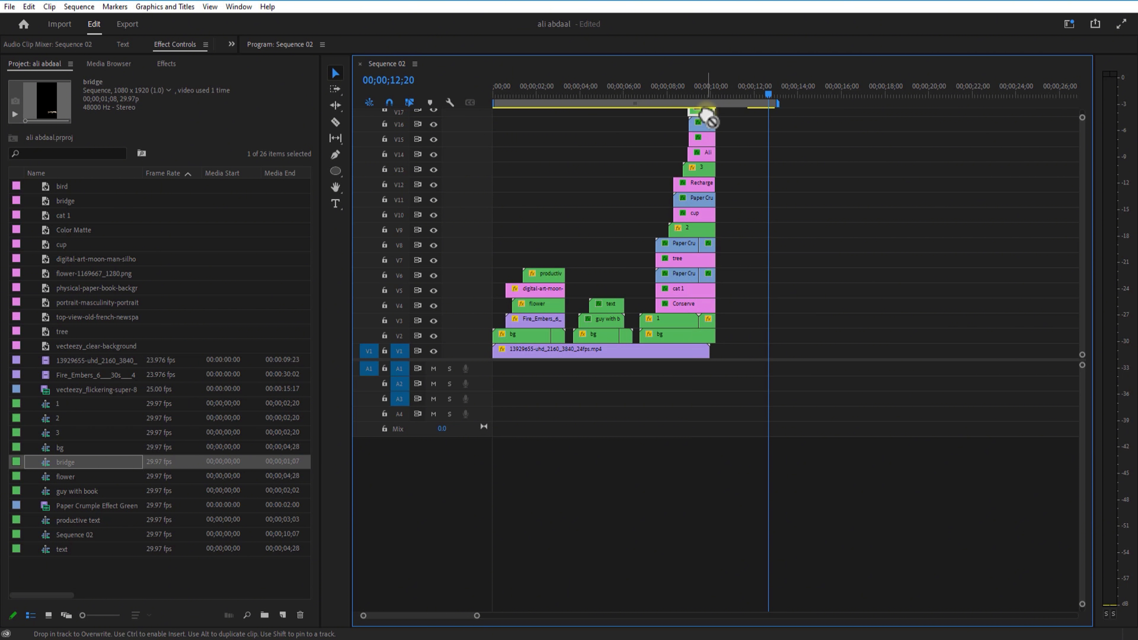
left_click(697, 94)
left_click_drag(720, 54, 735, 365)
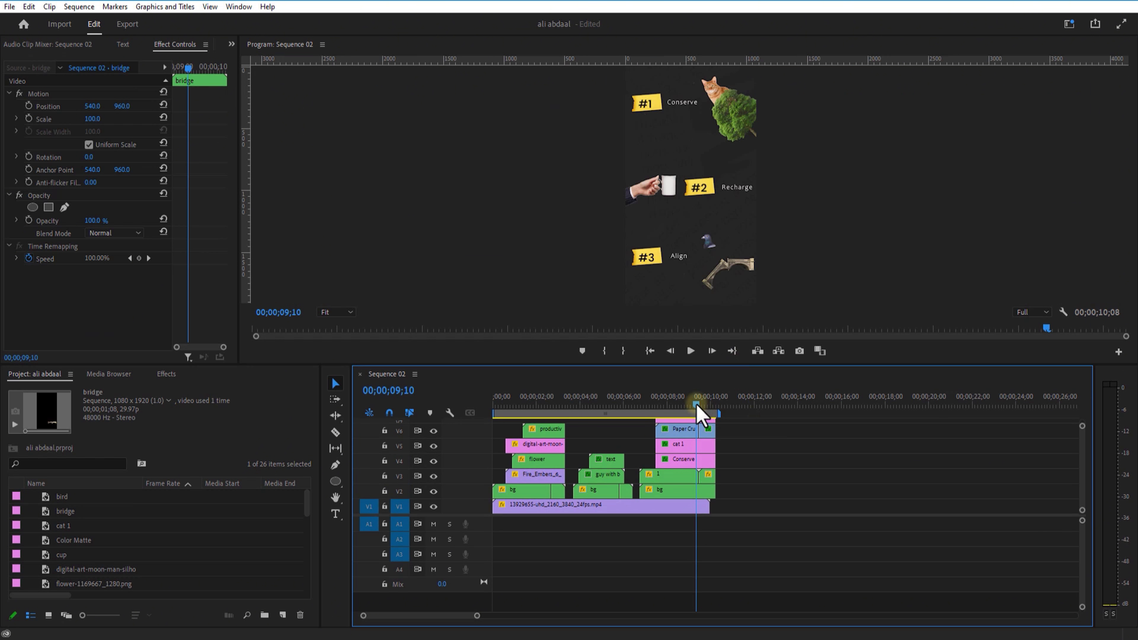
left_click_drag(698, 404, 702, 406)
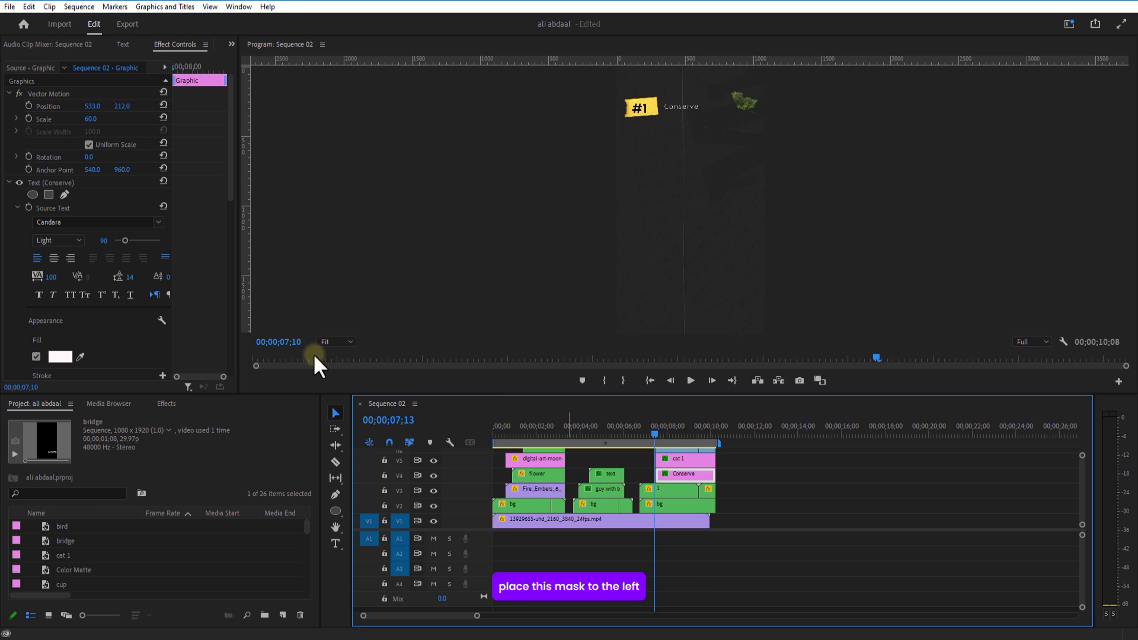
Add a rectangular mask to the Conserve text, place it over the #1 label, and keyframe its mask path near the clip's start.
left_click(49, 194)
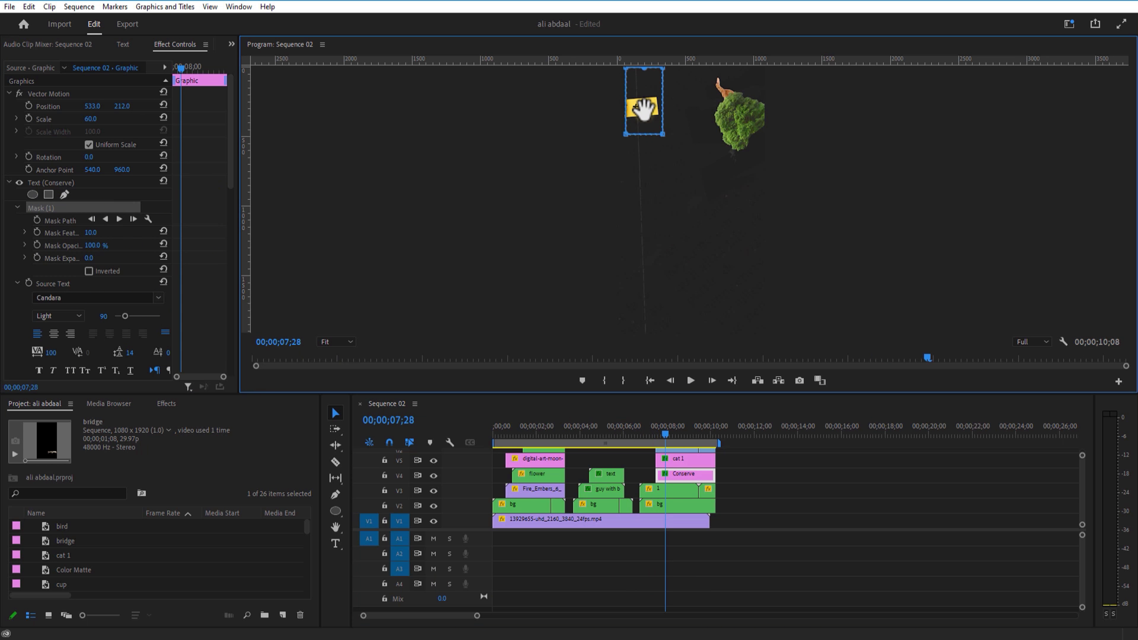
left_click_drag(642, 110, 637, 110)
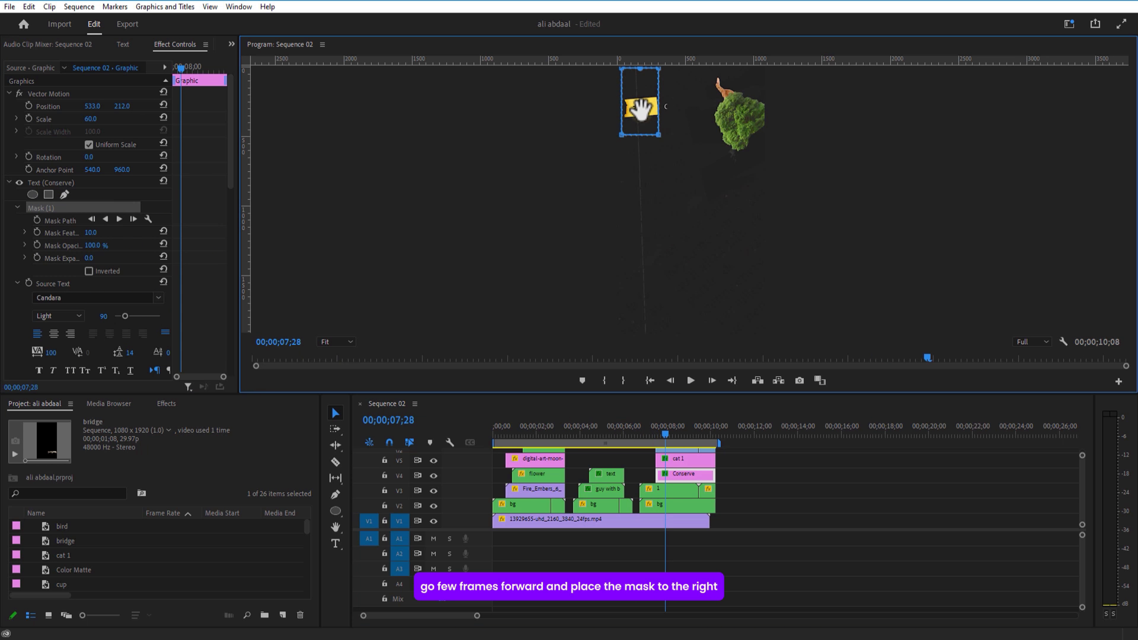
left_click(658, 433)
left_click(36, 220)
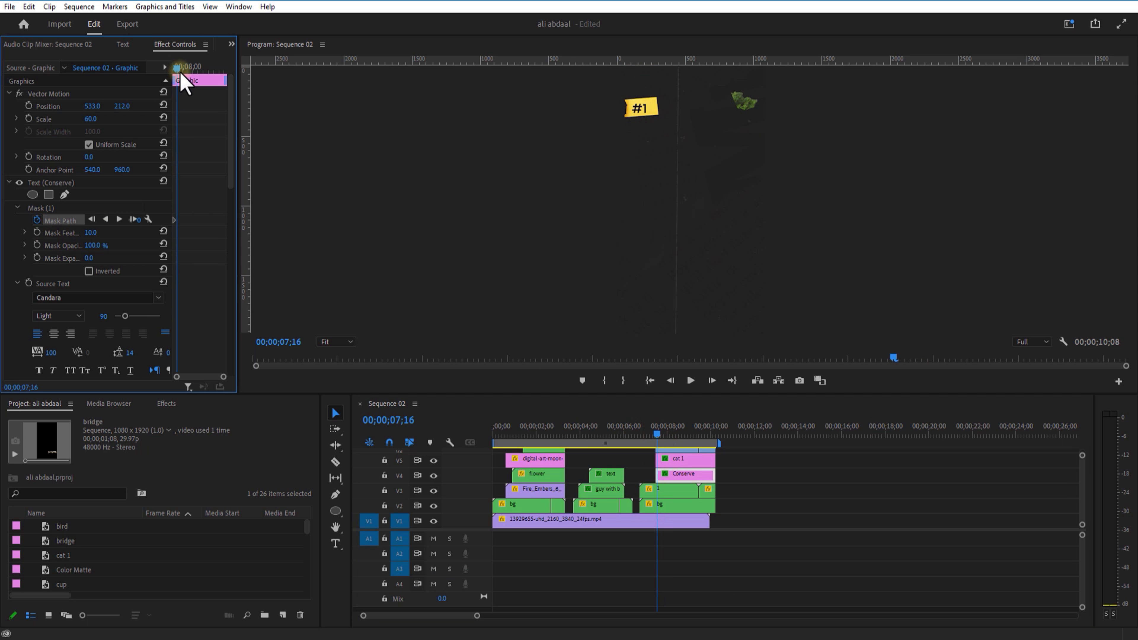
At 00;00;07;25, stretch the right side of the Conserve mask across the text to keyframe its reveal.
key("Right")
key("Right")
key("Right")
key("Right")
key("Right")
key("Right")
key("Right")
key("Right")
key("Right")
left_click(67, 208)
left_click_drag(659, 135, 688, 138)
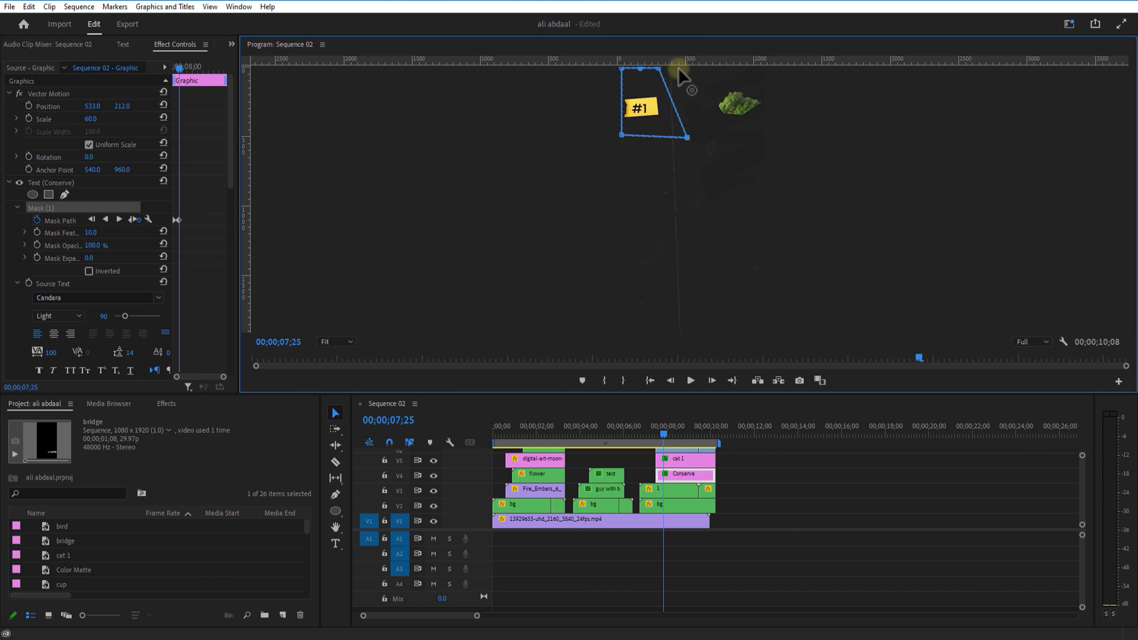
Add a rectangular mask to the Recharge text at 00;00;08;10 and place it over the #2 label.
left_click_drag(677, 395, 678, 340)
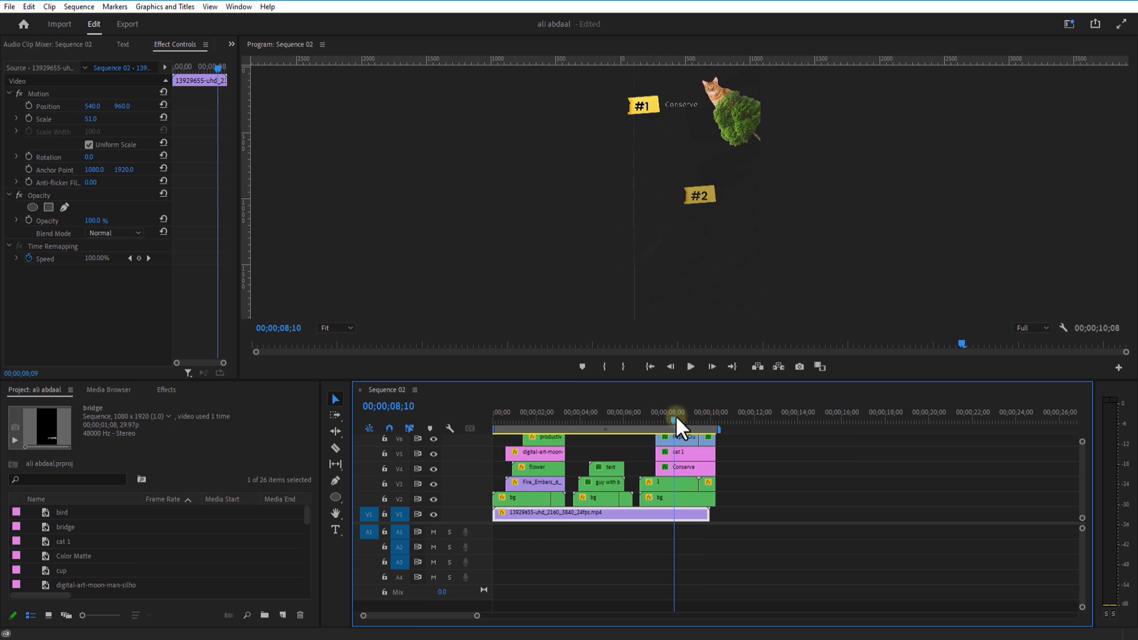
left_click(674, 422)
left_click(593, 212)
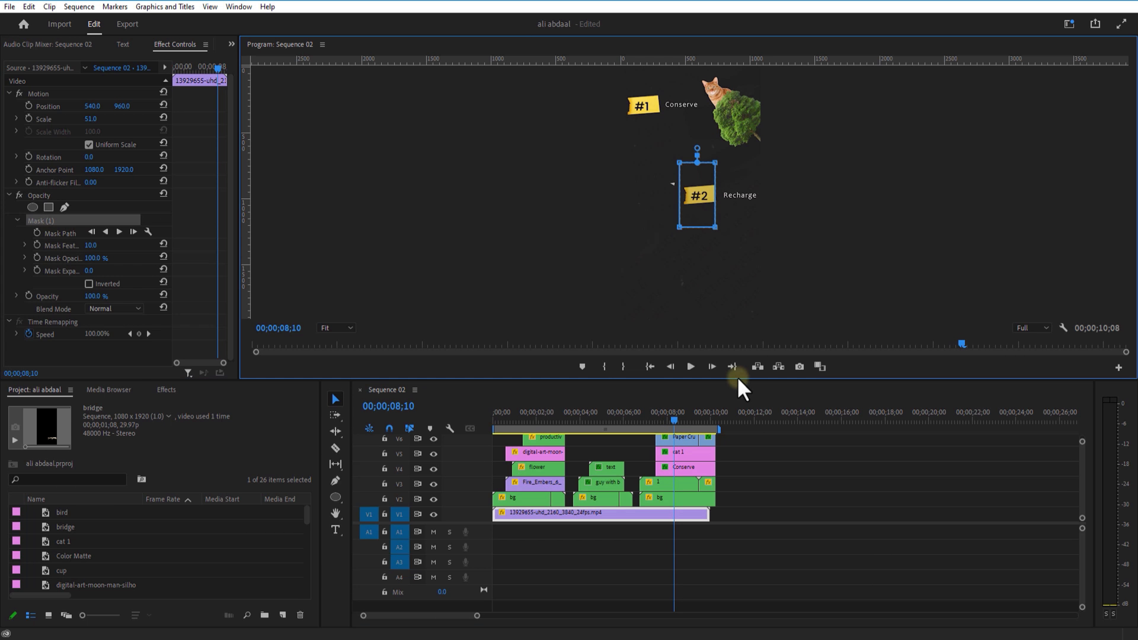
left_click(695, 250)
mouse_move(737, 380)
left_mouse_down()
mouse_move(735, 196)
mouse_move(719, 372)
left_mouse_up()
left_click_drag(231, 138, 237, 162)
left_click(48, 134)
left_click_drag(739, 187, 704, 185)
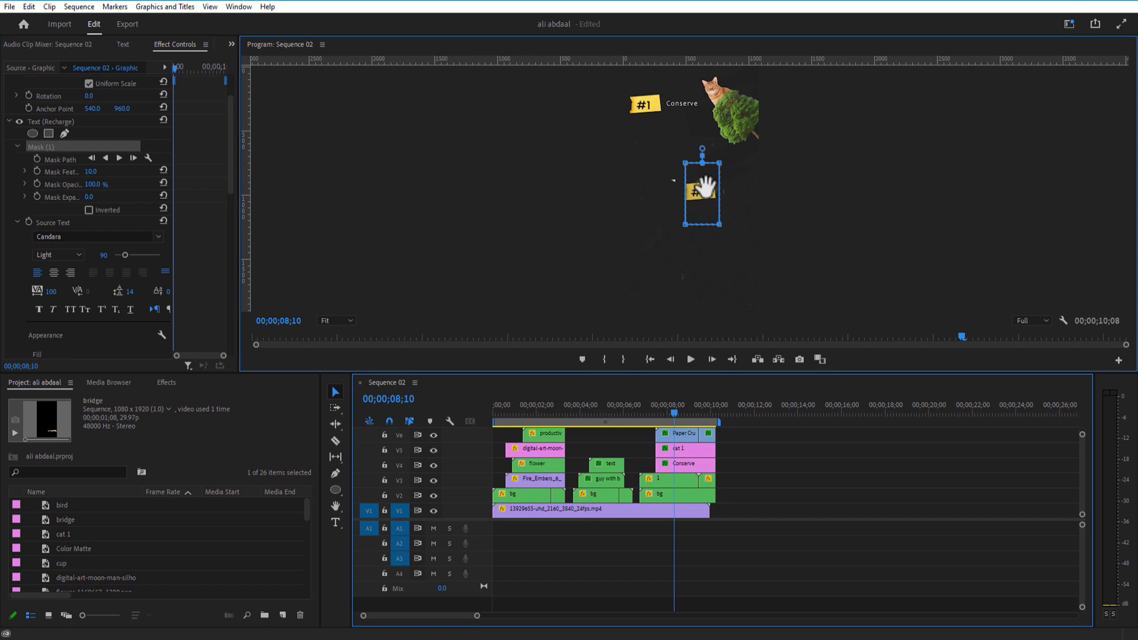
Keyframe the Recharge text's mask path at 00;00;08;10 and move a few frames ahead for its reveal.
left_click(37, 158)
left_click_drag(175, 69, 182, 69)
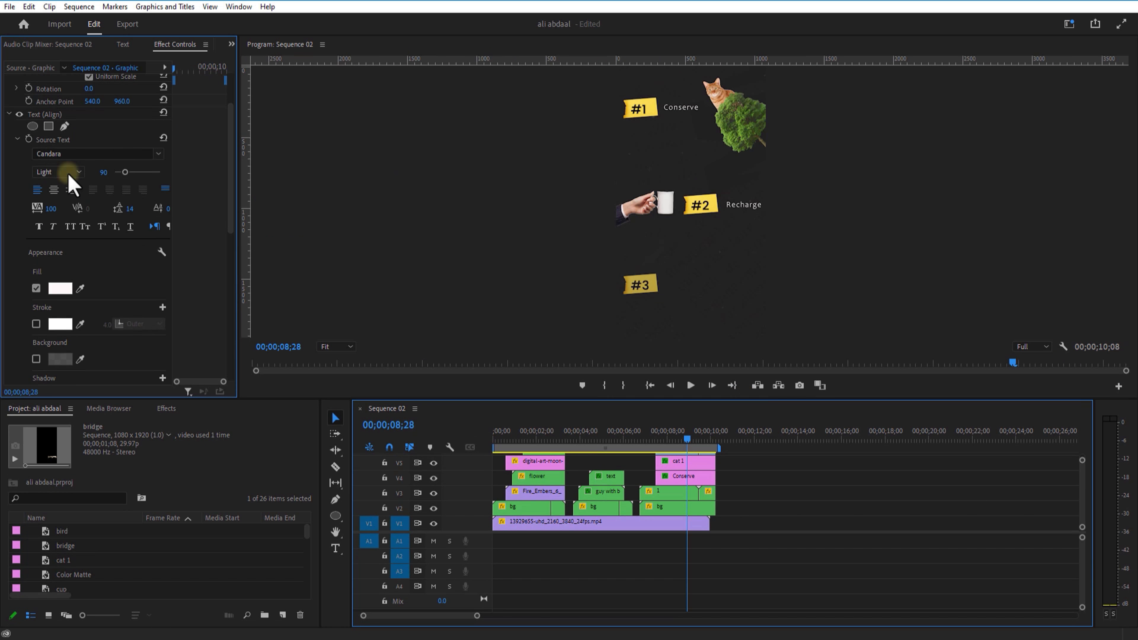
Add a rectangular mask to the Align text, place it over the #3 label, and keyframe its mask path at the clip's start.
left_click(49, 126)
left_click_drag(687, 437, 693, 438)
left_click_drag(690, 203, 636, 288)
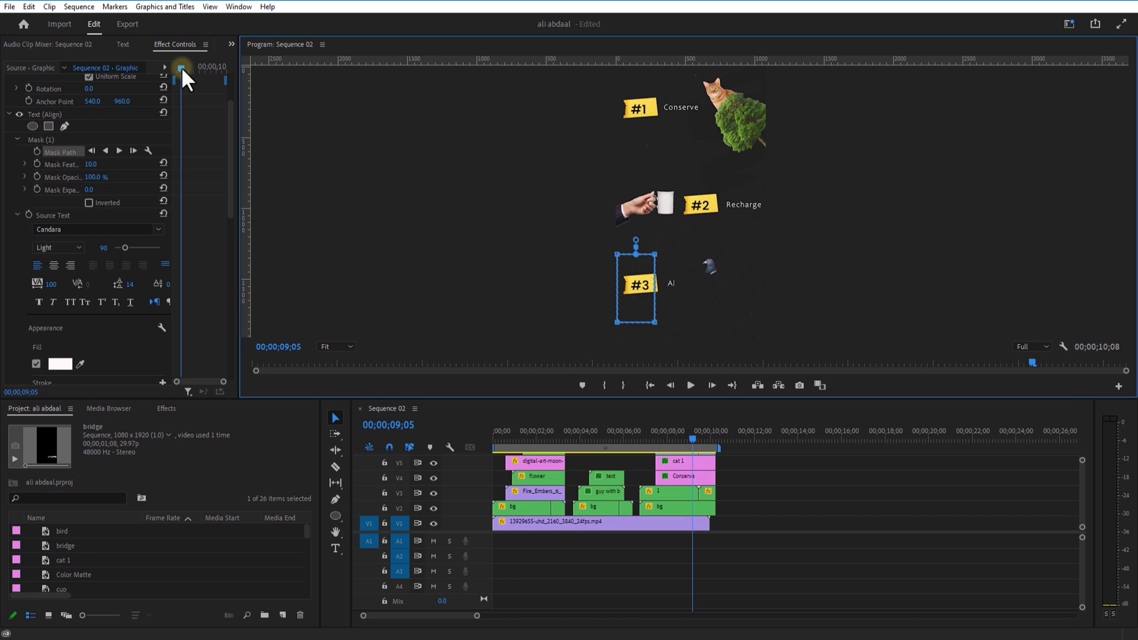
left_click_drag(181, 68, 175, 69)
left_click(37, 152)
At 00;00;09;03, stretch the right side of the Align mask across the text to keyframe its reveal, and scrub through the scene.
left_click_drag(175, 68, 178, 69)
left_click_drag(654, 254, 713, 256)
left_click_drag(655, 322, 699, 326)
left_click(676, 446)
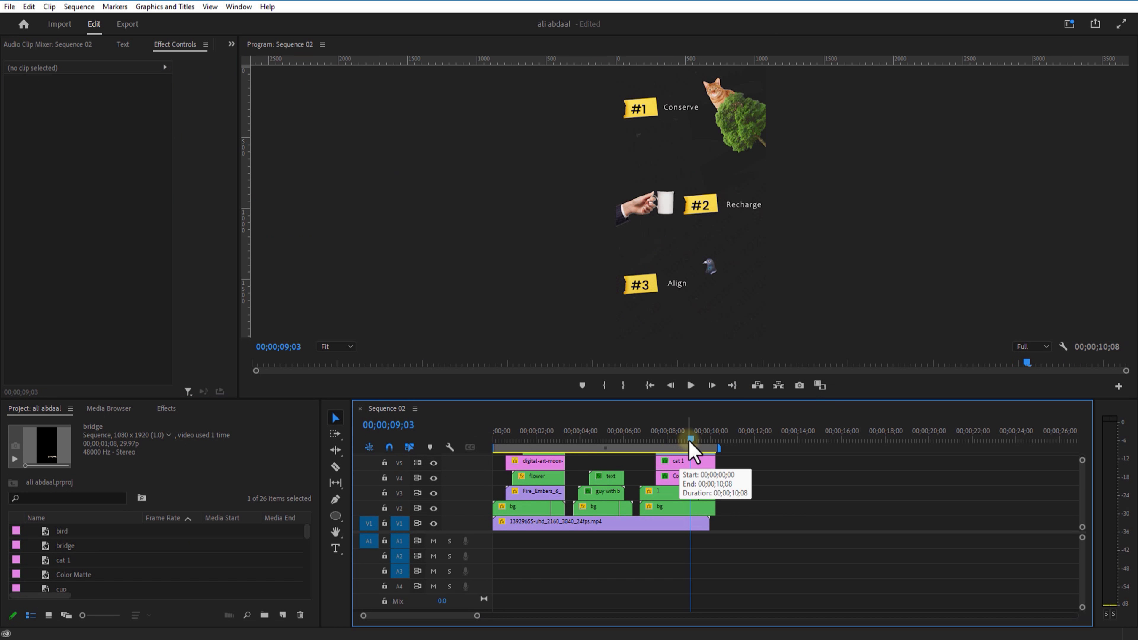
left_click_drag(690, 448, 642, 451)
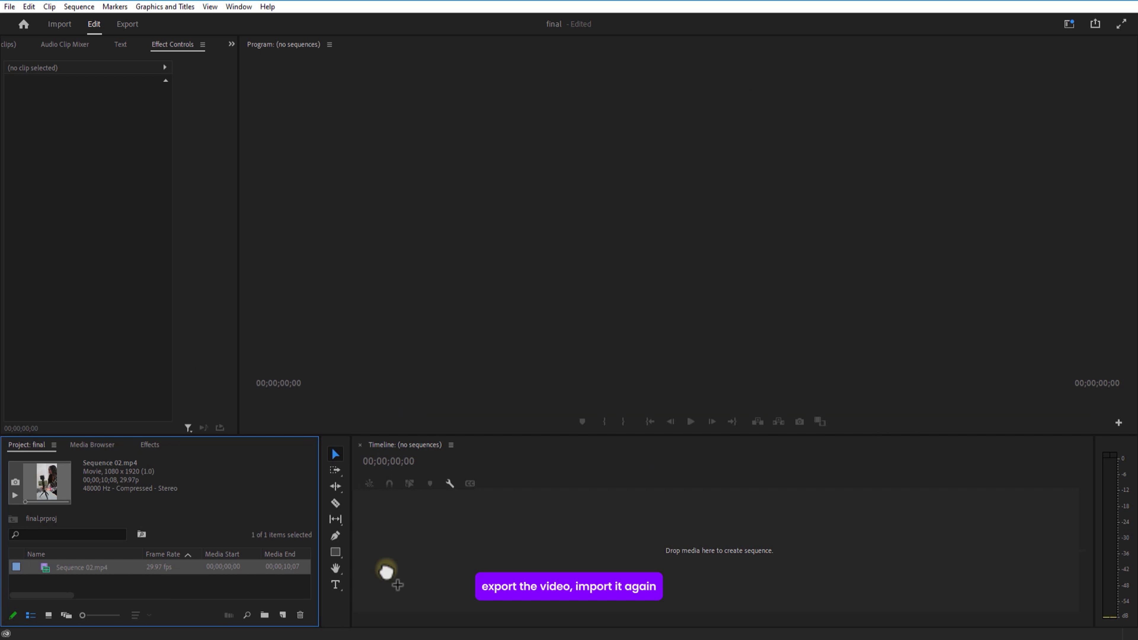
Create a sequence from Sequence 02.mp4 and cover the whole clip with a new adjustment layer on V2.
left_click_drag(386, 572, 445, 438)
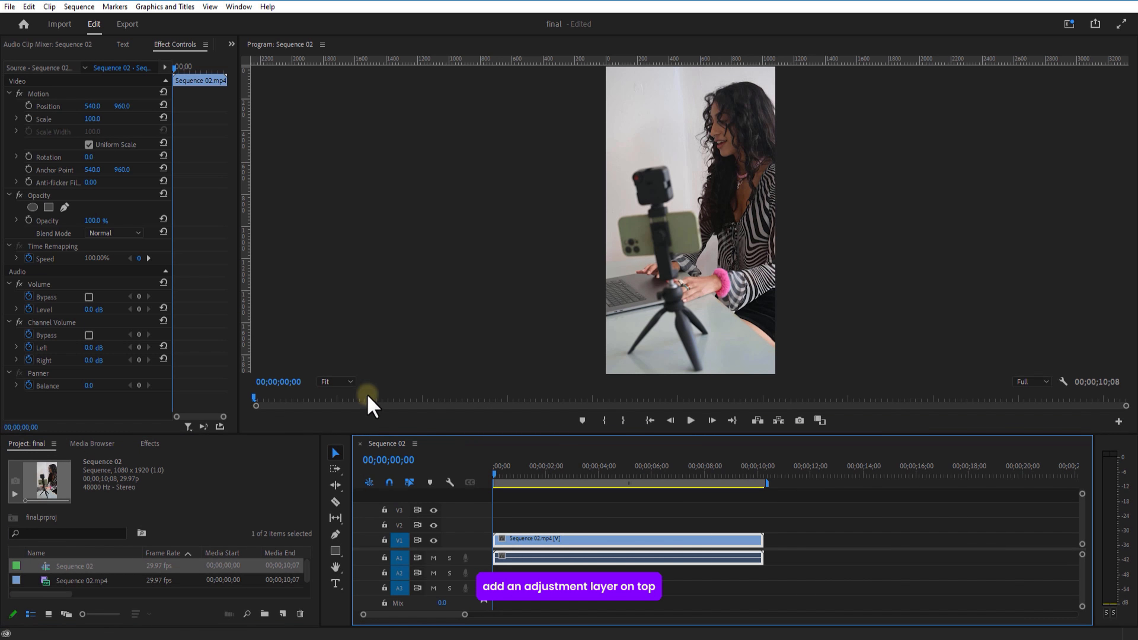
left_click_drag(367, 394, 365, 364)
left_click(283, 613)
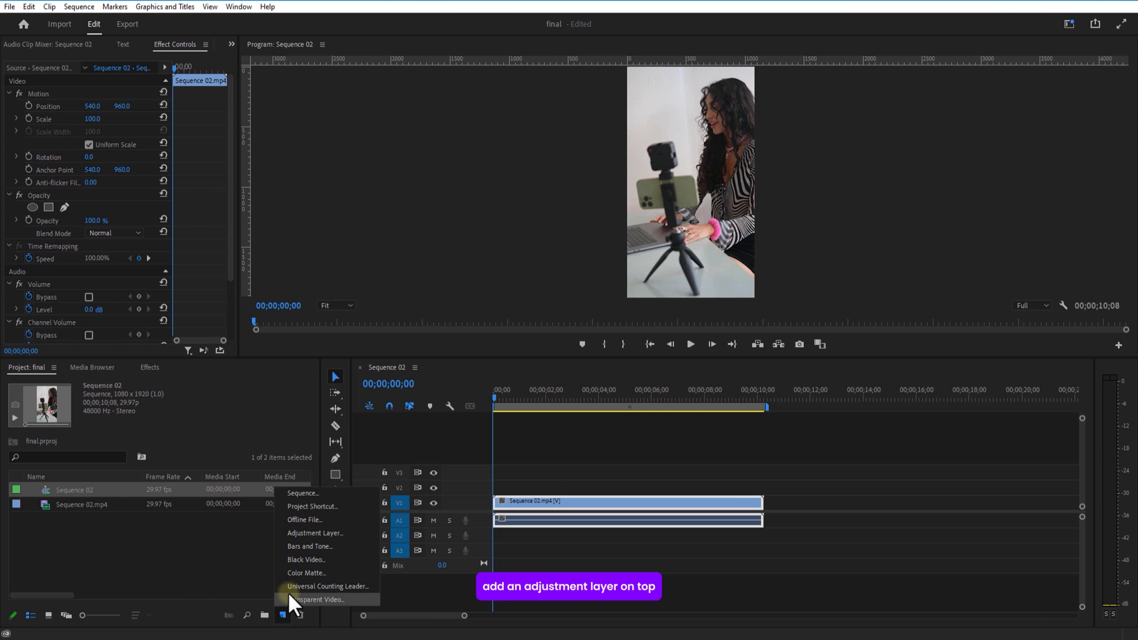
left_click(314, 533)
left_click(588, 361)
left_click_drag(114, 491, 529, 488)
left_click_drag(622, 486, 763, 489)
Apply the Posterize Time effect to the adjustment layer and set its frame rate to 14.
left_click(134, 368)
left_click(97, 383)
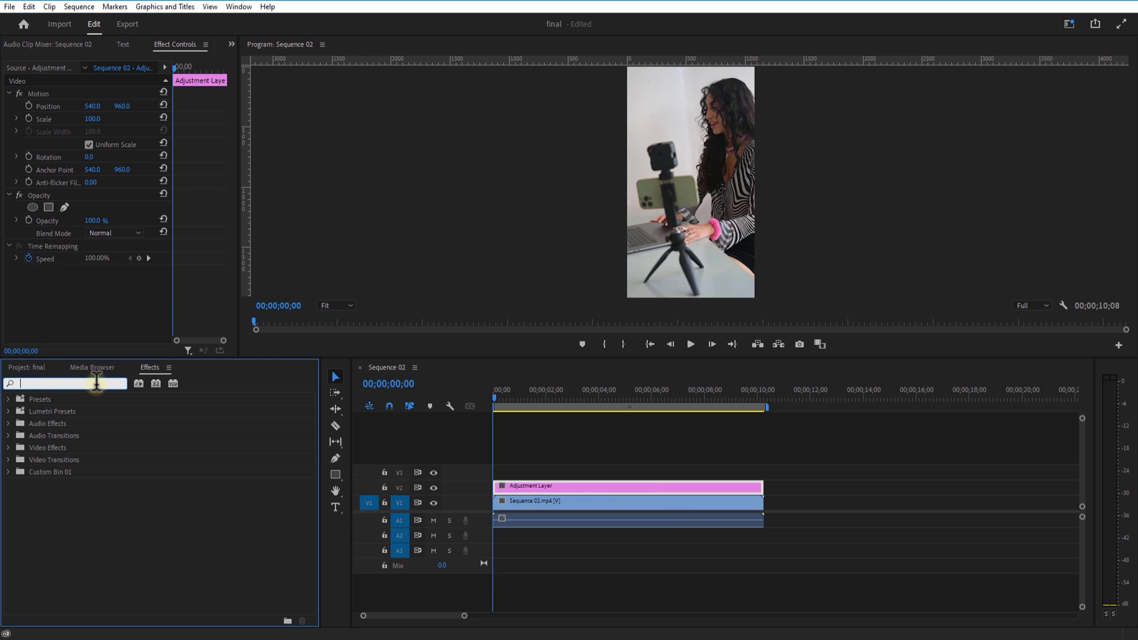
type("poste")
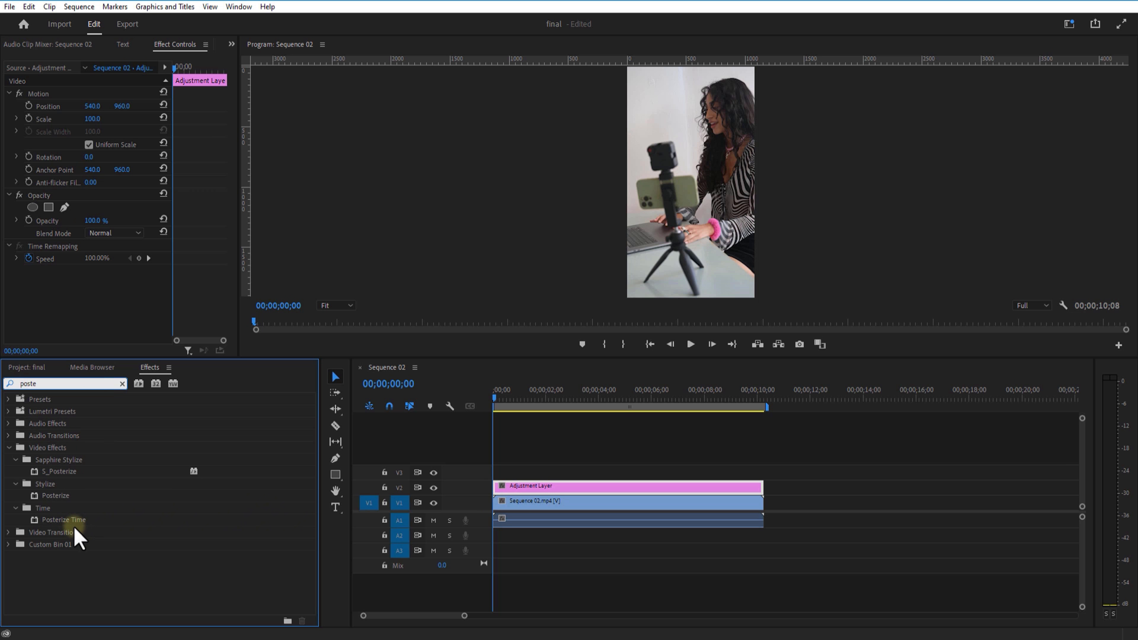
left_click_drag(71, 521, 559, 488)
left_click(92, 296)
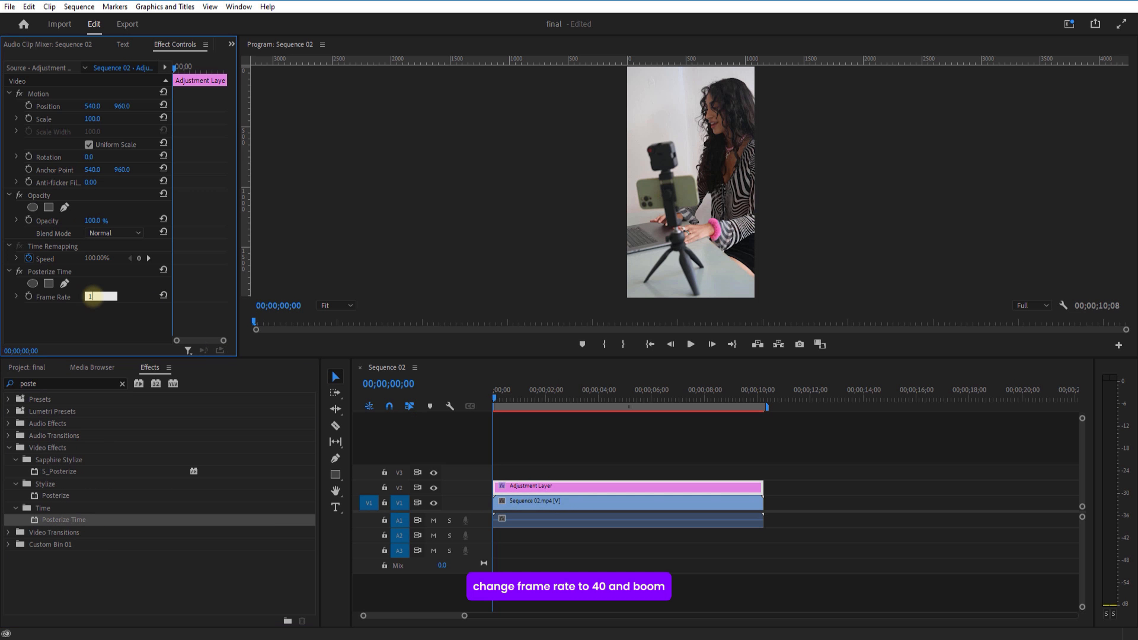
type("14")
key("Return")
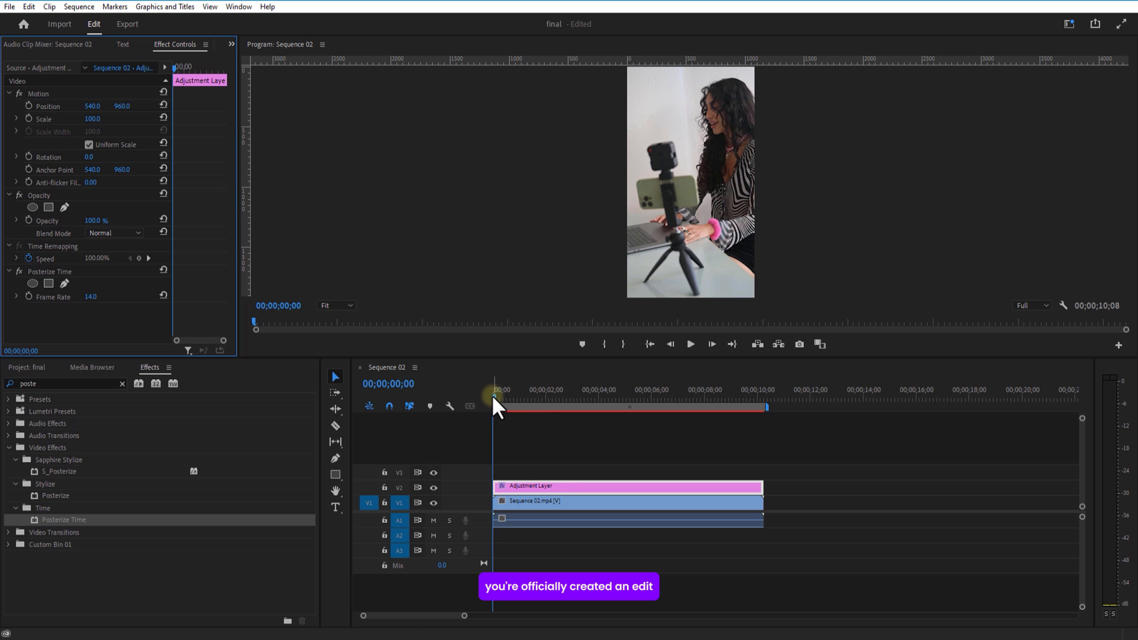